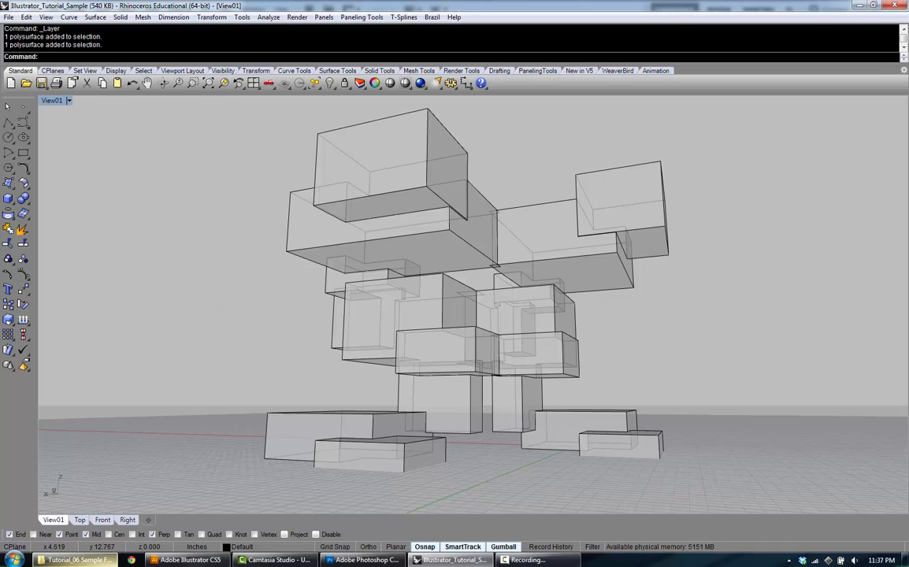
Locate the Illustrator_Tutorial_Sample Rhino model in the Tutorial_06 Sample Files folder, and return to the open model
{"action": "key", "text": "alt+Tab"}
{"action": "left_click", "coordinate": [356, 85]}
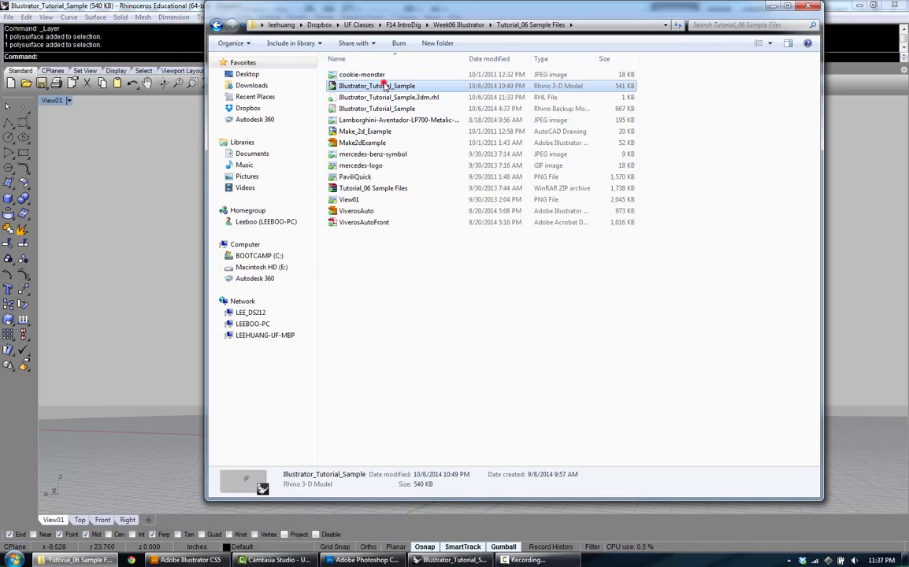
{"action": "left_click_drag", "start_coordinate": [445, 11], "coordinate": [415, 121]}
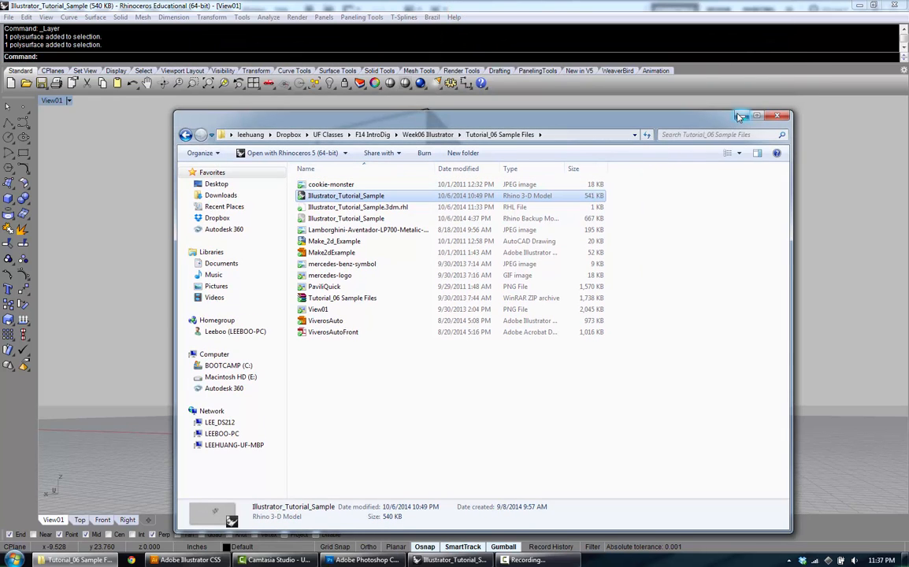
{"action": "left_click", "coordinate": [670, 104]}
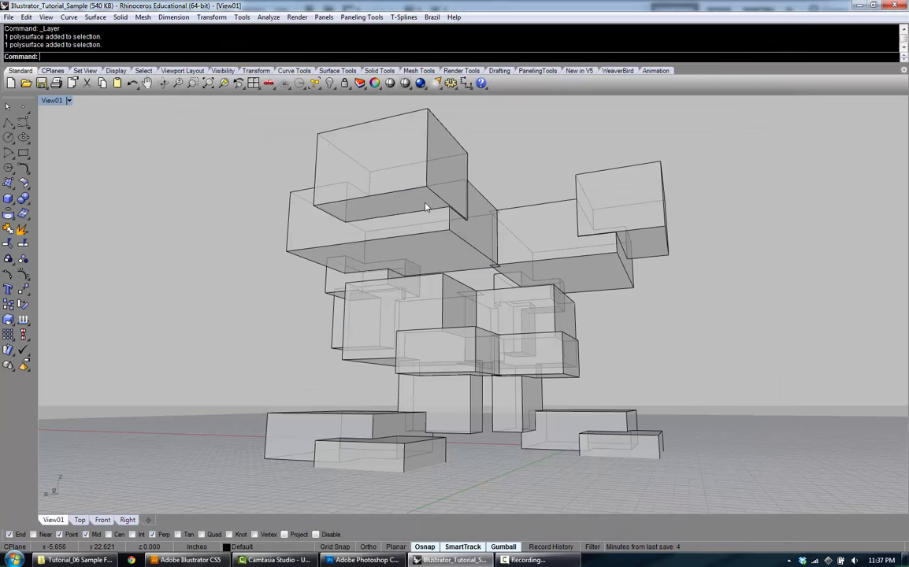
Show the layer list, place it clear of the model, and narrow both its window and the Name column
{"action": "left_click", "coordinate": [359, 83]}
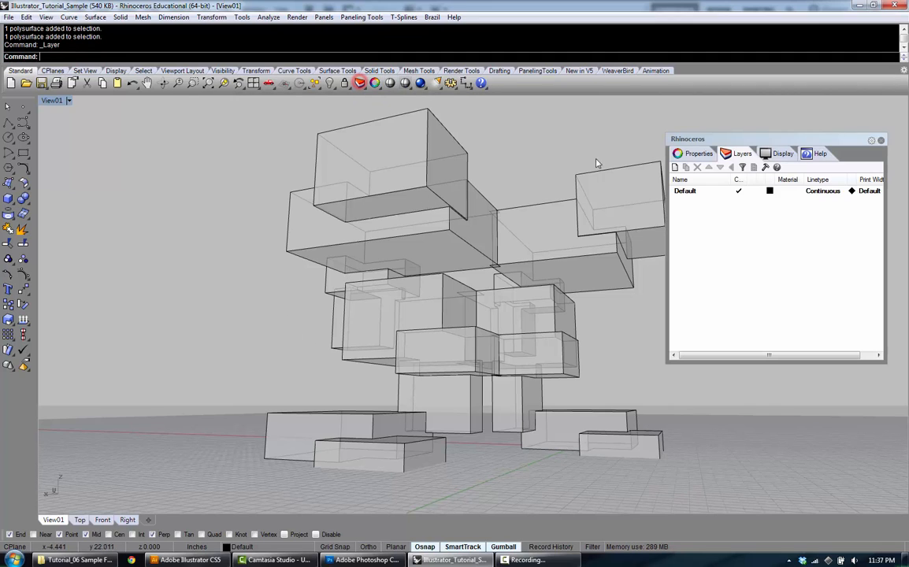
{"action": "left_click", "coordinate": [685, 191]}
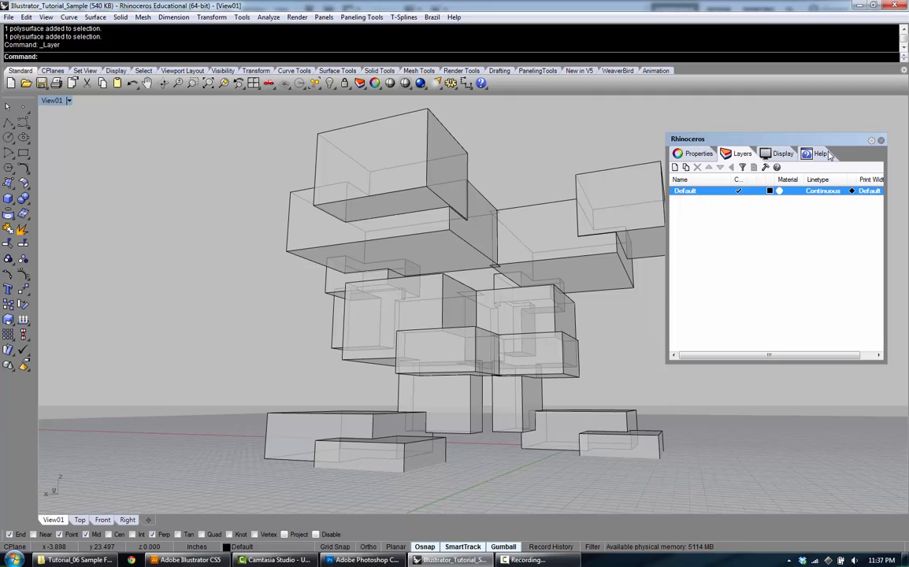
{"action": "left_click_drag", "start_coordinate": [884, 141], "coordinate": [901, 108]}
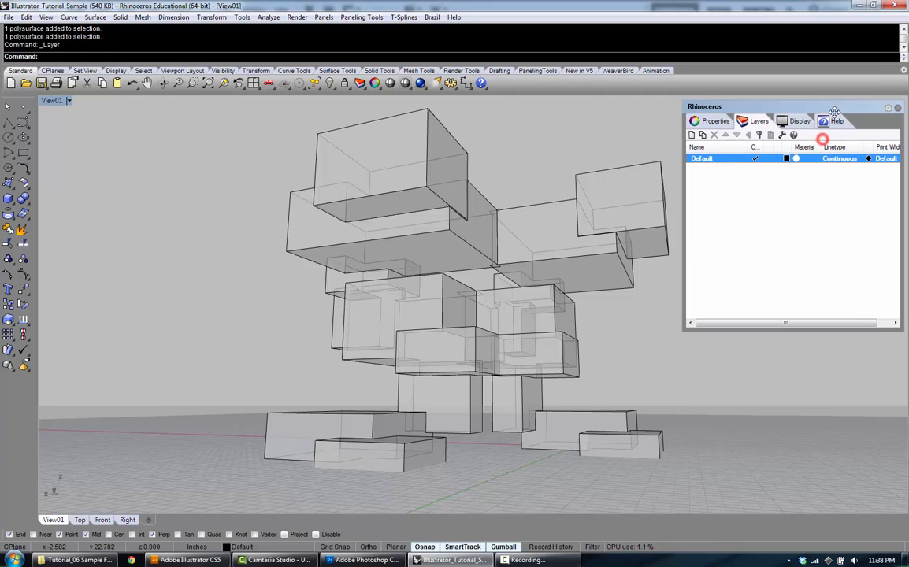
{"action": "left_click_drag", "start_coordinate": [904, 180], "coordinate": [868, 179]}
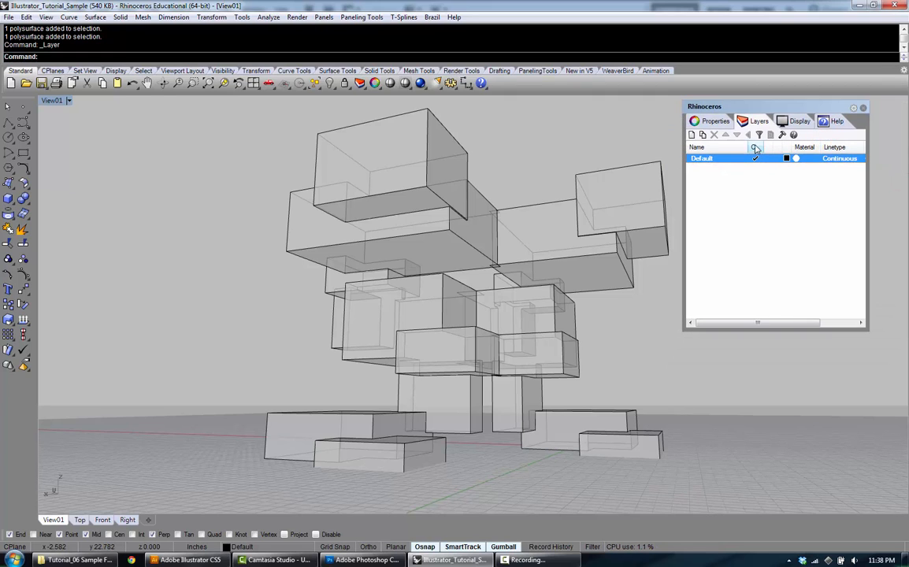
{"action": "left_click_drag", "start_coordinate": [747, 146], "coordinate": [729, 146]}
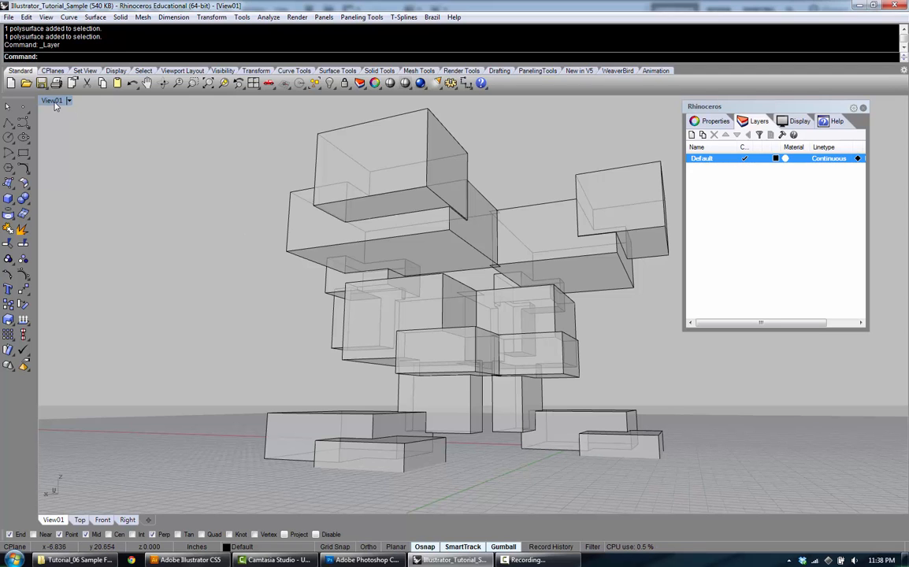
Examine the block model from several angles, zooming to the selected model along the way
{"action": "left_click_drag", "start_coordinate": [326, 238], "coordinate": [317, 263]}
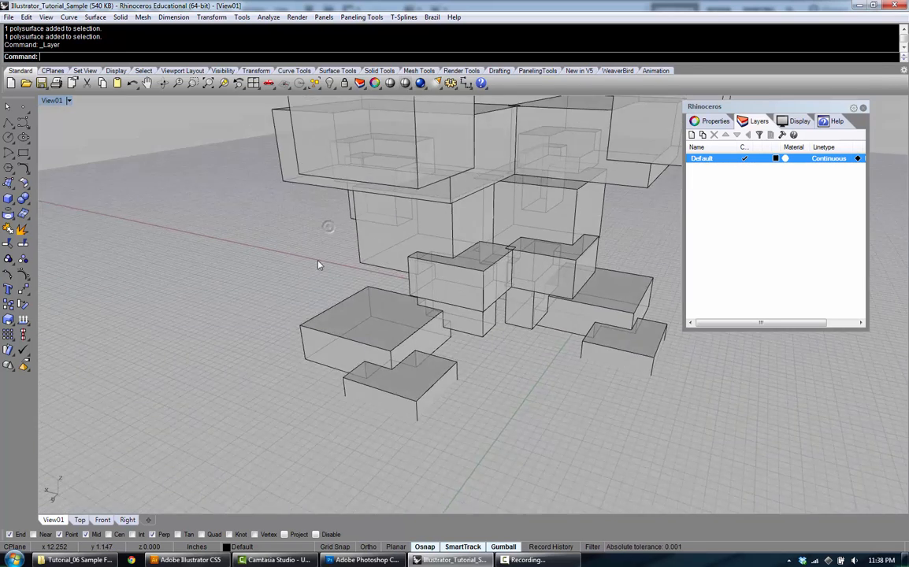
{"action": "scroll", "coordinate": [317, 263], "scroll_direction": "down", "scroll_amount": 5}
{"action": "left_click_drag", "start_coordinate": [351, 295], "coordinate": [254, 256]}
{"action": "left_click", "coordinate": [330, 290]}
{"action": "type", "text": "zs"}
{"action": "key", "text": "Return"}
{"action": "left_click", "coordinate": [254, 255]}
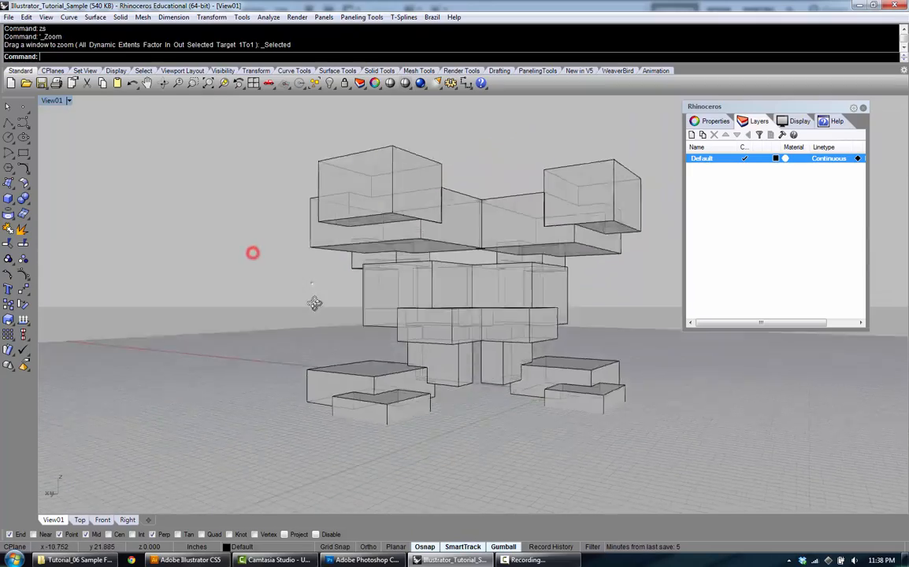
{"action": "left_click_drag", "start_coordinate": [386, 305], "coordinate": [370, 248]}
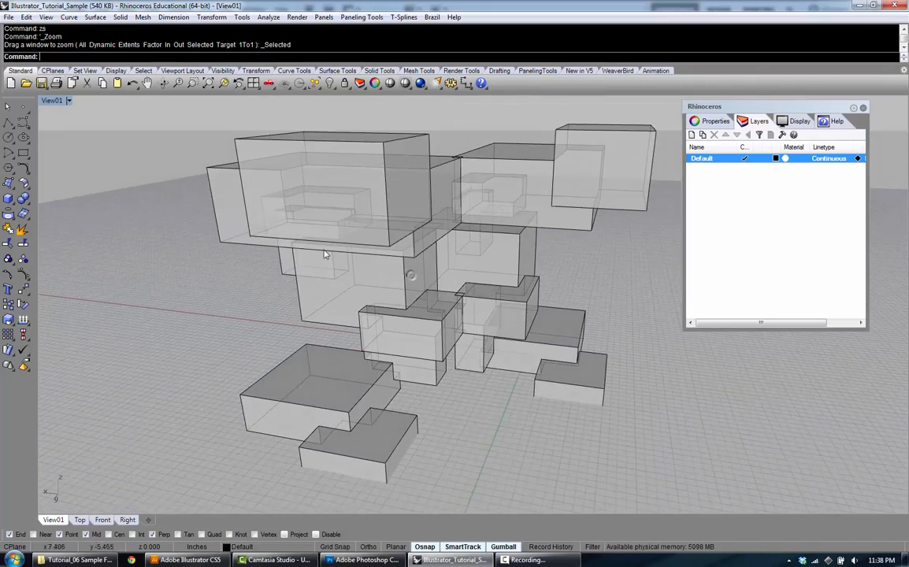
Restore the saved view View01 in the perspective viewport
{"action": "left_click", "coordinate": [50, 101]}
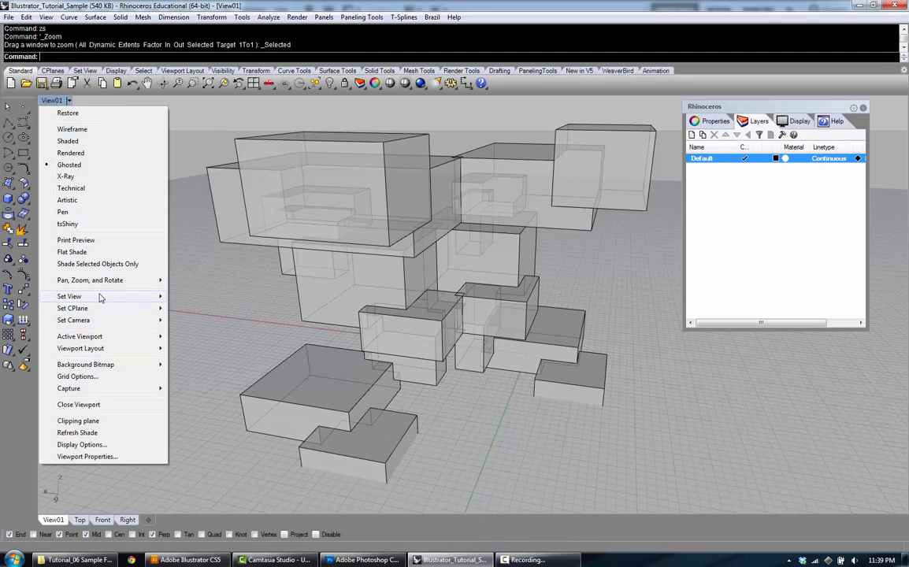
{"action": "mouse_move", "coordinate": [123, 294]}
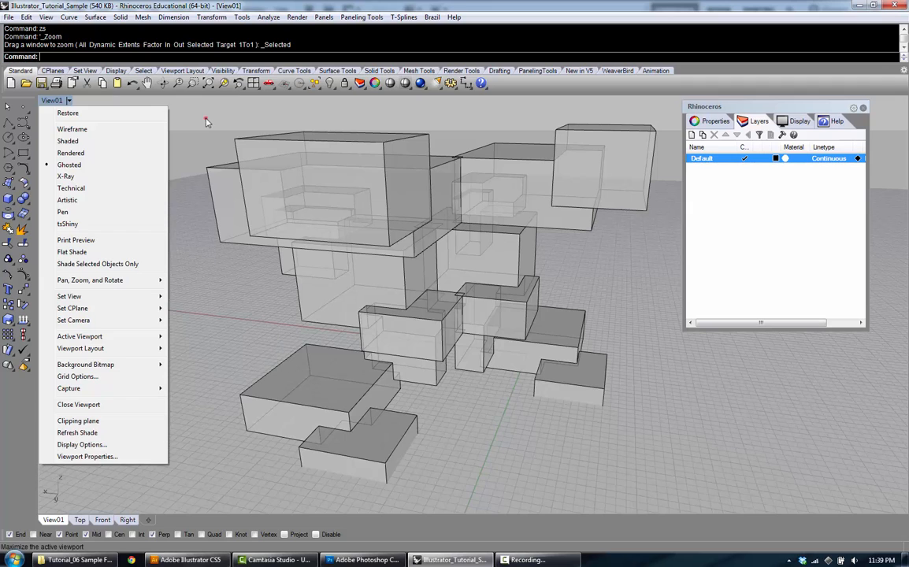
{"action": "left_click", "coordinate": [184, 107]}
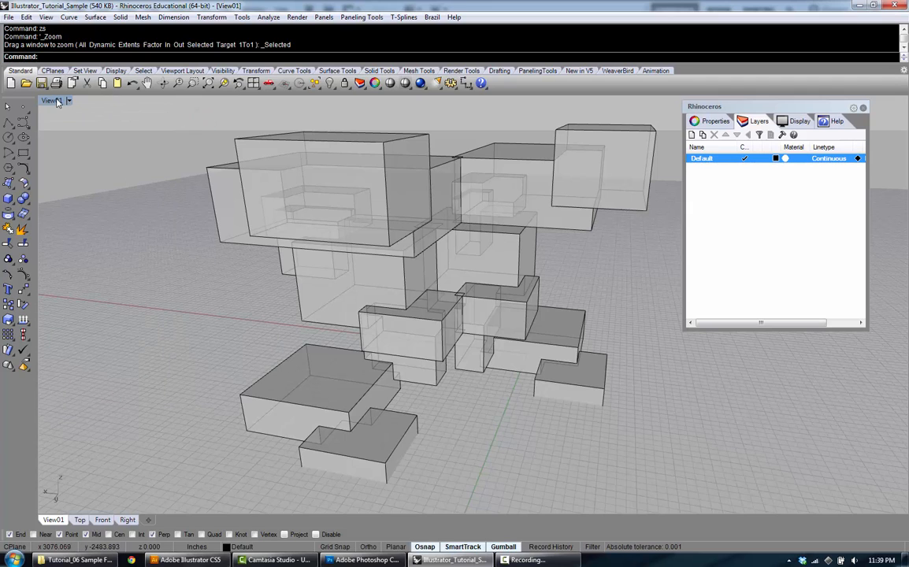
{"action": "left_click", "coordinate": [51, 100]}
{"action": "mouse_move", "coordinate": [90, 296]}
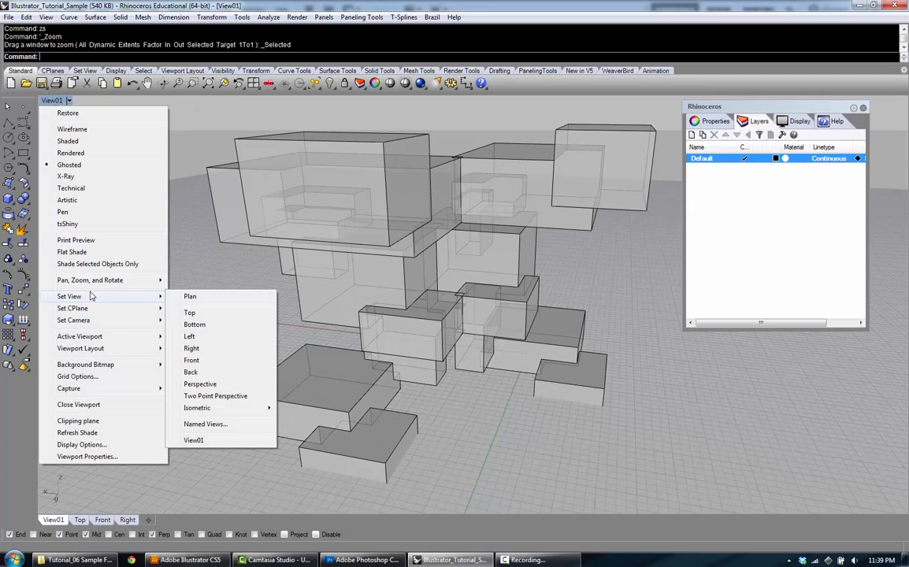
{"action": "left_click", "coordinate": [195, 443]}
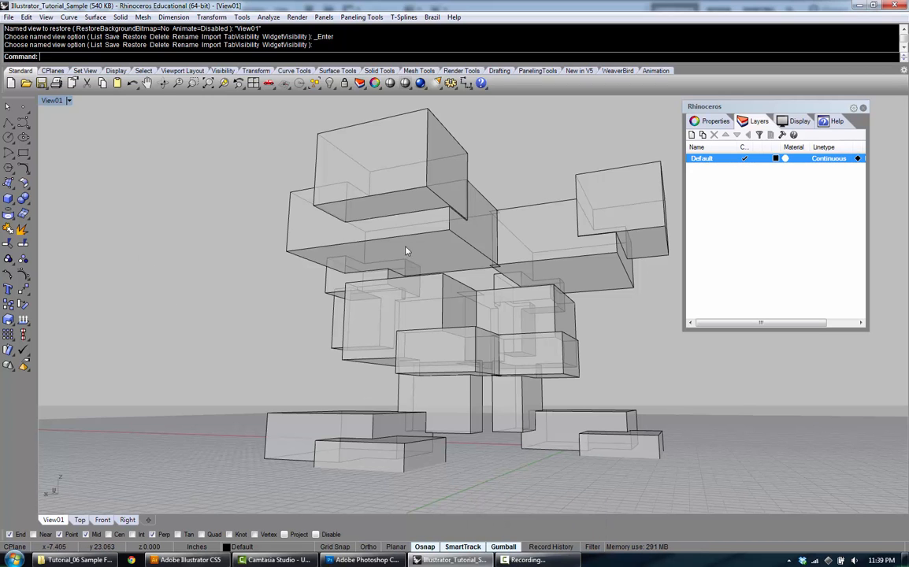
Frame the whole block model in a new raised perspective from a different side, with nothing selected
{"action": "left_click_drag", "start_coordinate": [554, 276], "coordinate": [369, 310]}
{"action": "scroll", "coordinate": [369, 311], "scroll_direction": "down", "scroll_amount": 5}
{"action": "left_click", "coordinate": [509, 300]}
{"action": "type", "text": "zs"}
{"action": "key", "text": "Return"}
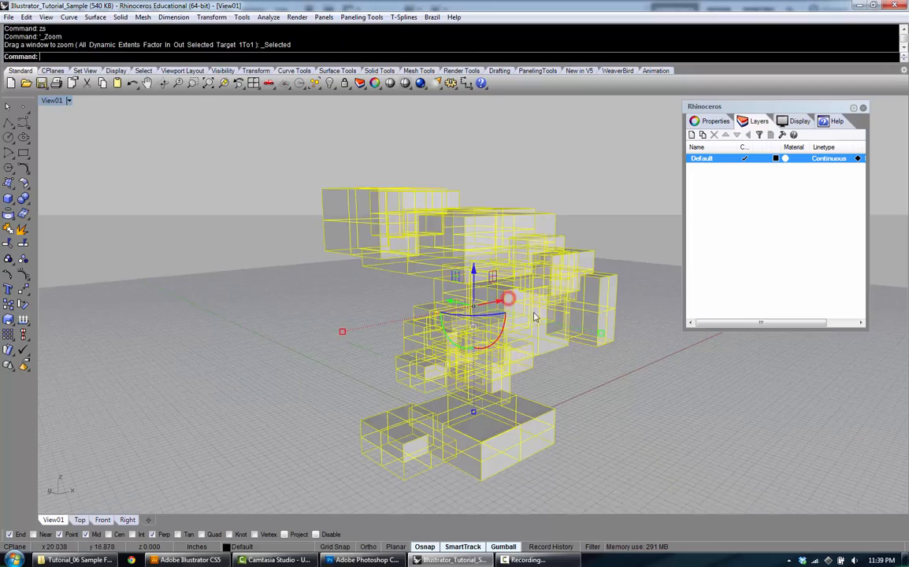
{"action": "left_click", "coordinate": [620, 365]}
{"action": "left_click_drag", "start_coordinate": [623, 371], "coordinate": [506, 394]}
{"action": "left_click_drag", "start_coordinate": [530, 343], "coordinate": [521, 324]}
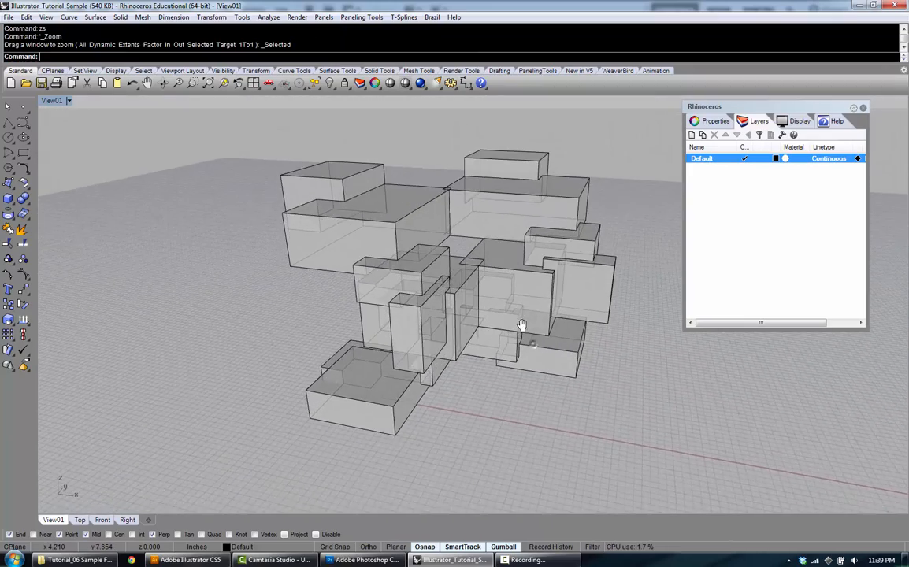
{"action": "scroll", "coordinate": [495, 240], "scroll_direction": "up", "scroll_amount": 2}
{"action": "left_click_drag", "start_coordinate": [495, 239], "coordinate": [500, 242]}
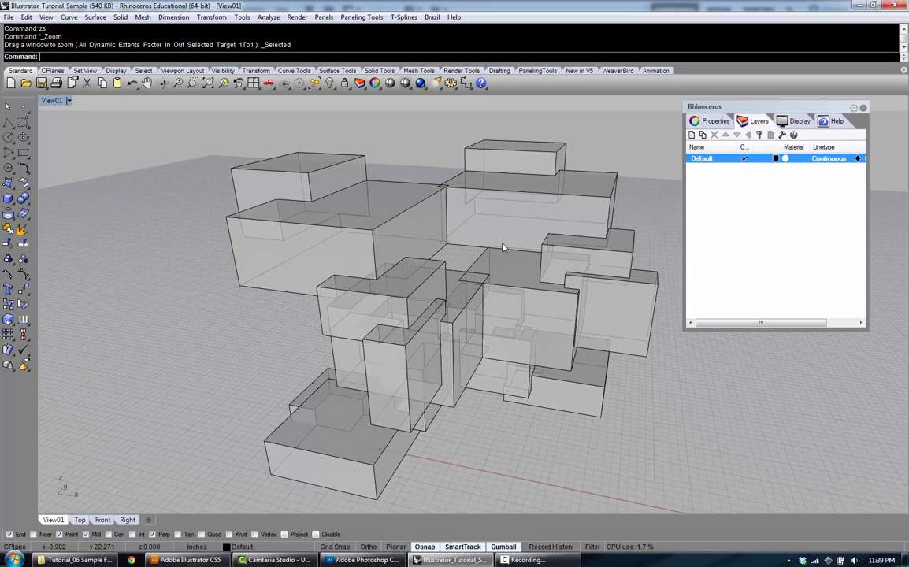
Save the current perspective as a named view called View02
{"action": "left_click", "coordinate": [50, 101]}
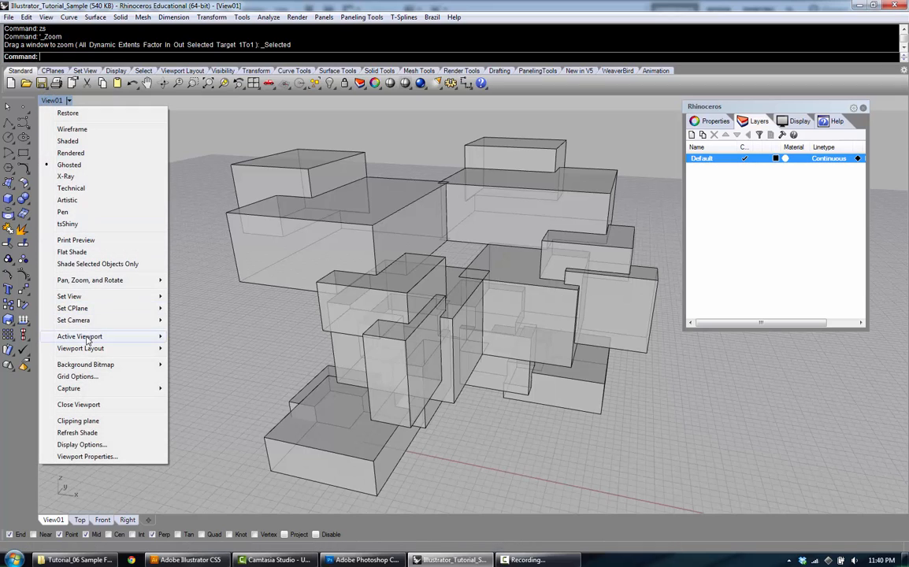
{"action": "mouse_move", "coordinate": [94, 301]}
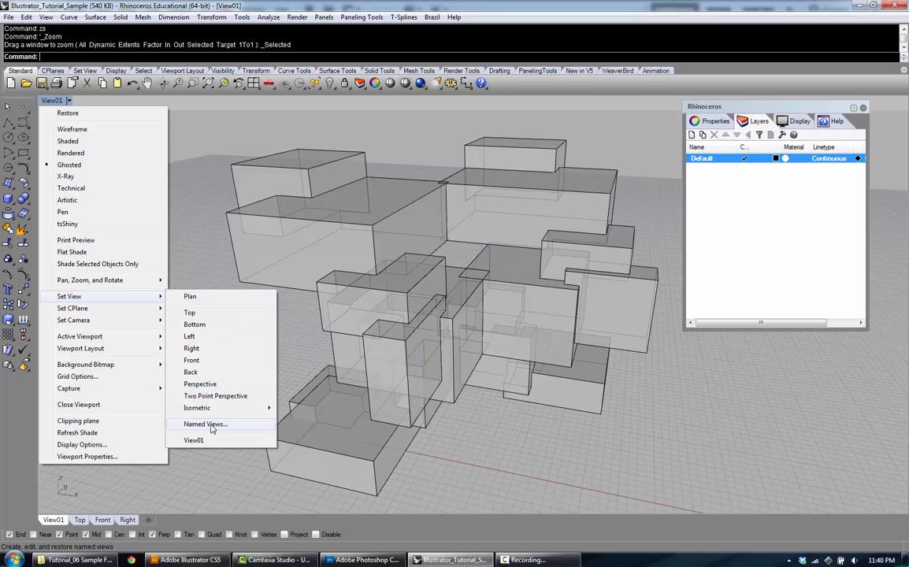
{"action": "left_click", "coordinate": [249, 425]}
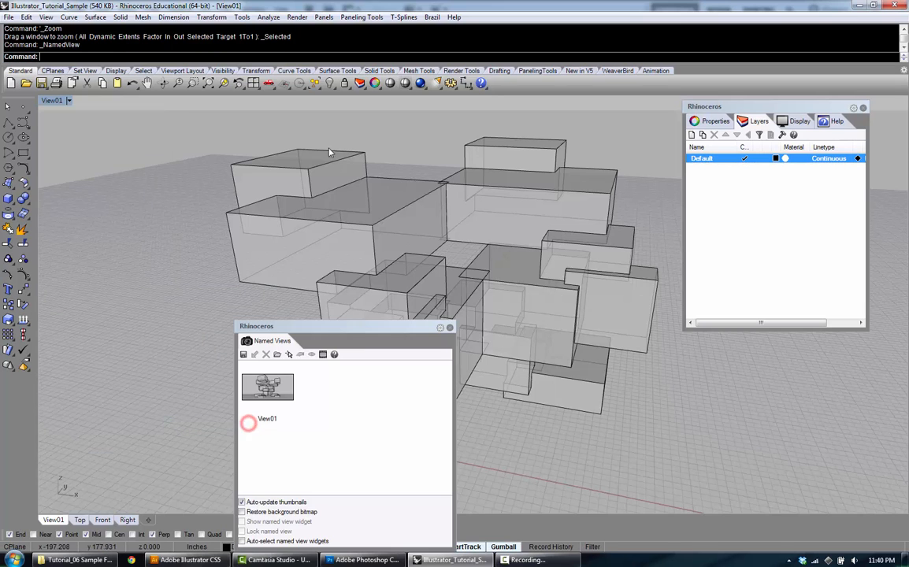
{"action": "left_click_drag", "start_coordinate": [362, 294], "coordinate": [204, 116]}
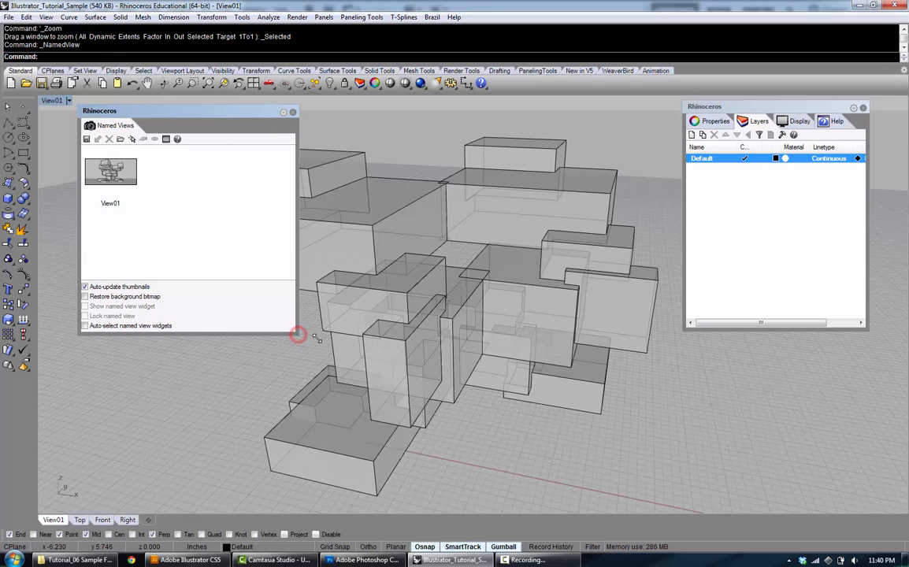
{"action": "left_click_drag", "start_coordinate": [297, 334], "coordinate": [322, 337]}
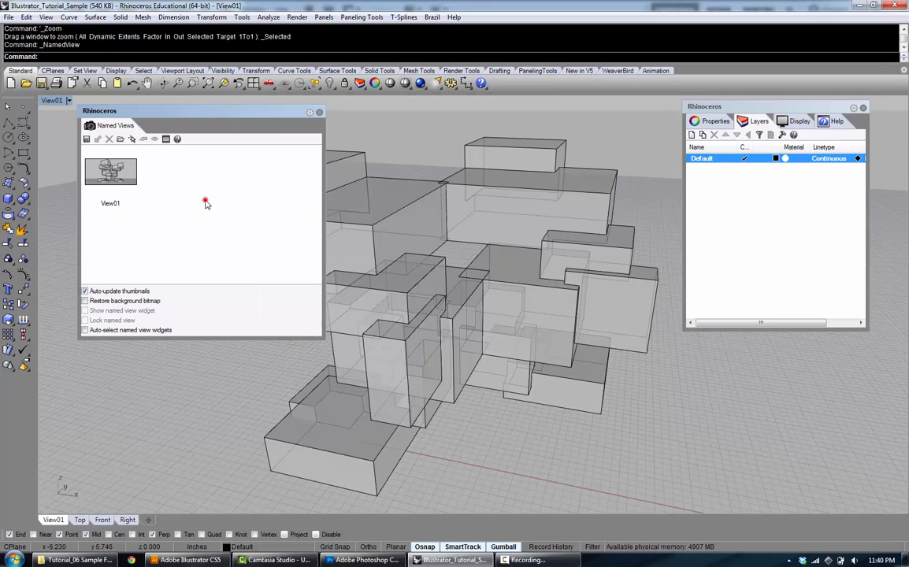
{"action": "left_click", "coordinate": [86, 139]}
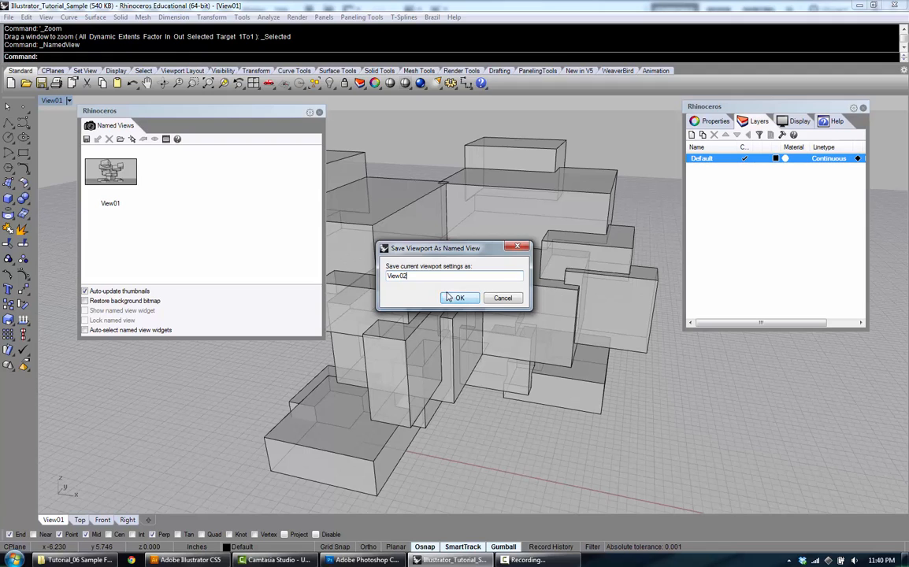
{"action": "left_click", "coordinate": [447, 298]}
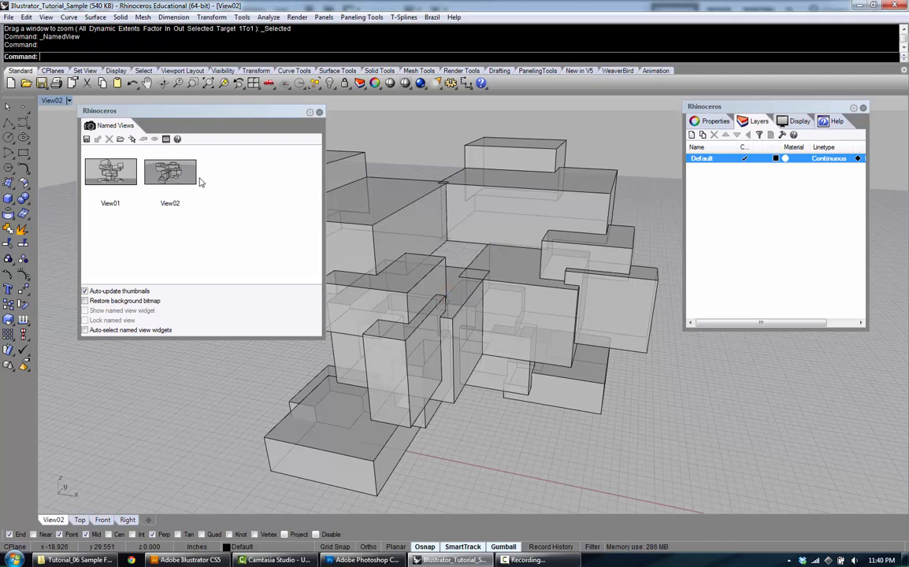
Switch back and forth between the saved views View01 and View02, ending on View01
{"action": "double_click", "coordinate": [113, 173]}
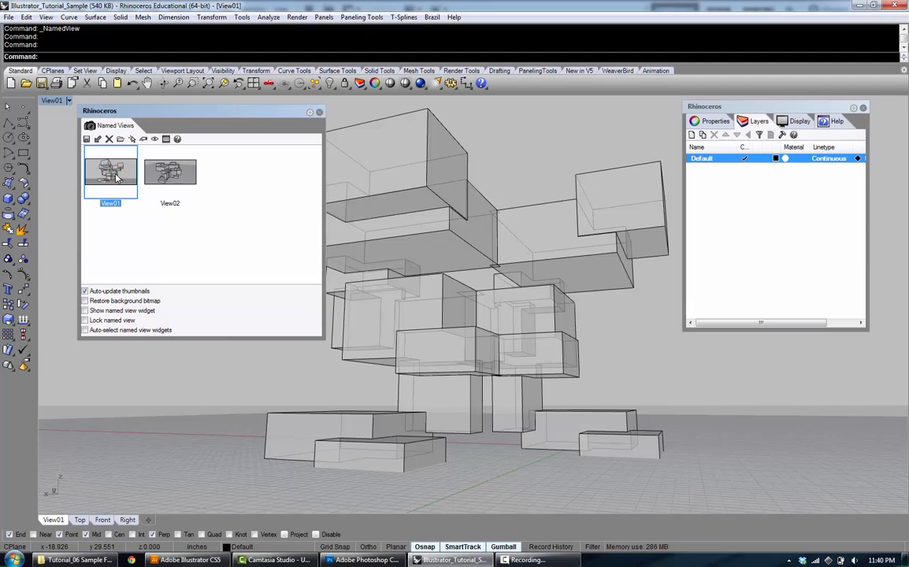
{"action": "double_click", "coordinate": [172, 171]}
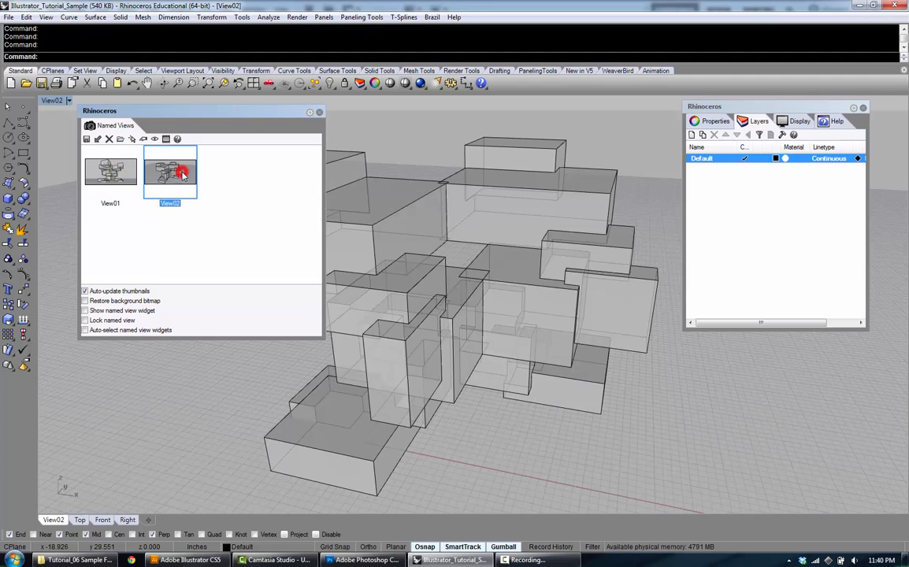
{"action": "double_click", "coordinate": [106, 172]}
{"action": "double_click", "coordinate": [178, 173]}
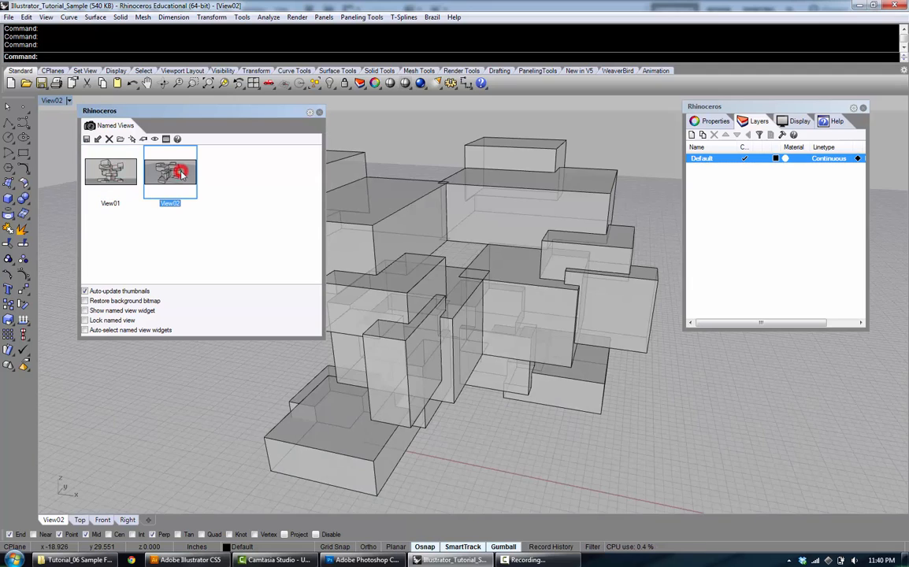
{"action": "double_click", "coordinate": [103, 165]}
Check the viewport's list of saved views, recall View02 and return to View01, and close the Named Views window
{"action": "left_click", "coordinate": [52, 100]}
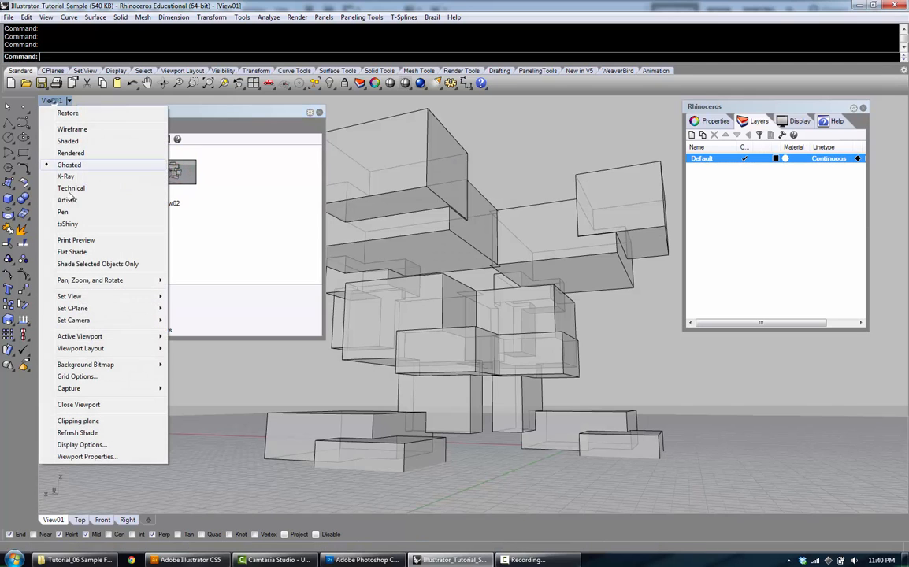
{"action": "mouse_move", "coordinate": [79, 296]}
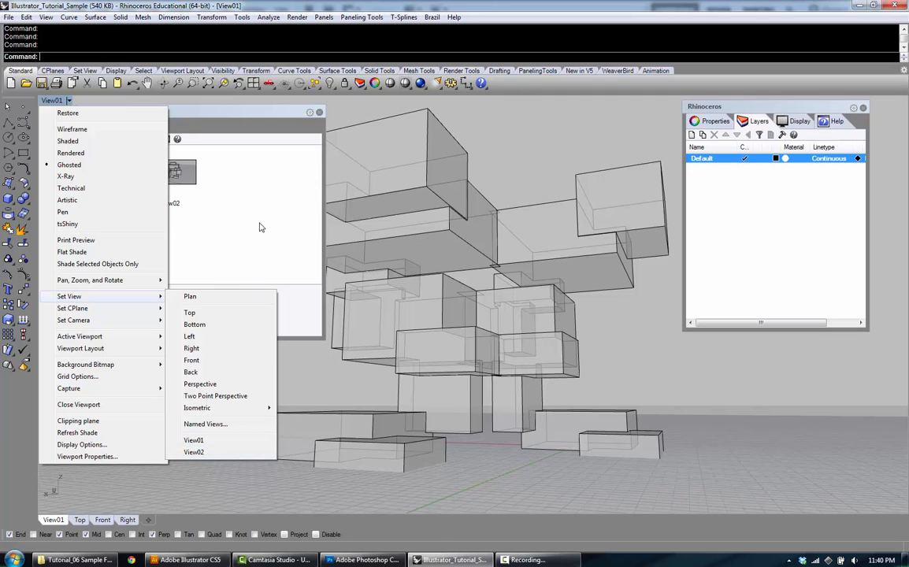
{"action": "left_click", "coordinate": [260, 225]}
{"action": "left_click", "coordinate": [204, 225]}
{"action": "double_click", "coordinate": [165, 171]}
{"action": "double_click", "coordinate": [110, 171]}
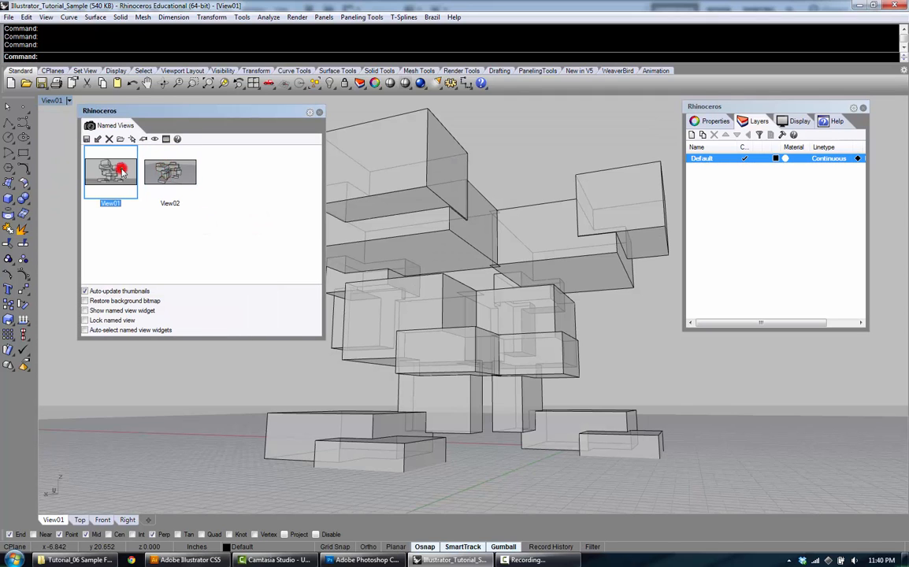
{"action": "left_click", "coordinate": [319, 113]}
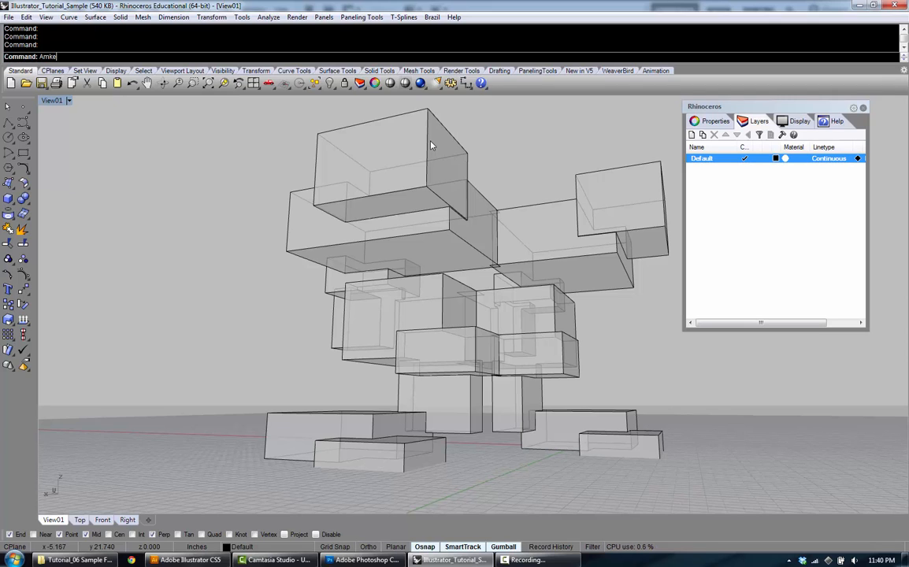
{"action": "key", "text": "BackSpace"}
{"action": "key", "text": "BackSpace"}
{"action": "key", "text": "BackSpace"}
{"action": "key", "text": "BackSpace"}
{"action": "type", "text": "Make2D"}
{"action": "key", "text": "Return"}
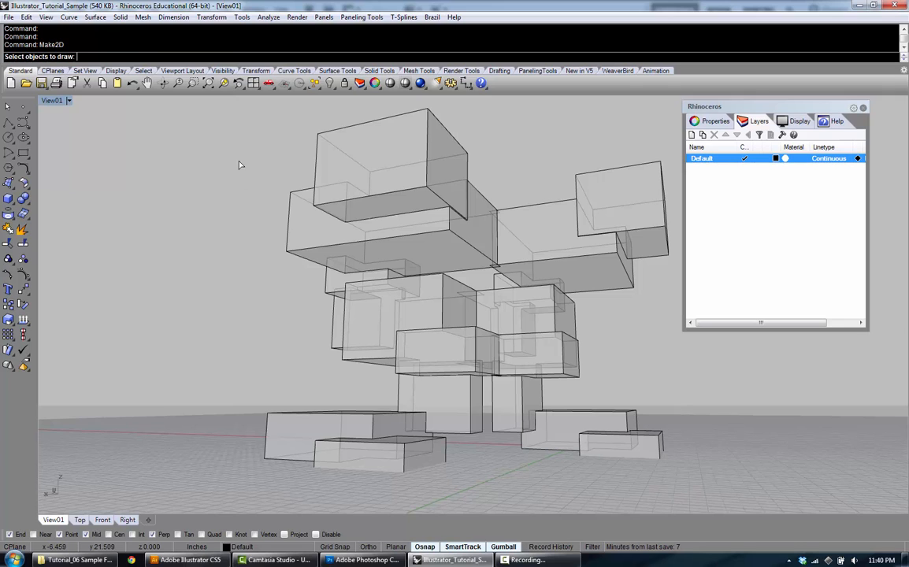
{"action": "key", "text": "Escape"}
Orbit and pan the perspective away from View01 to see the block model from another side
{"action": "left_click", "coordinate": [347, 168]}
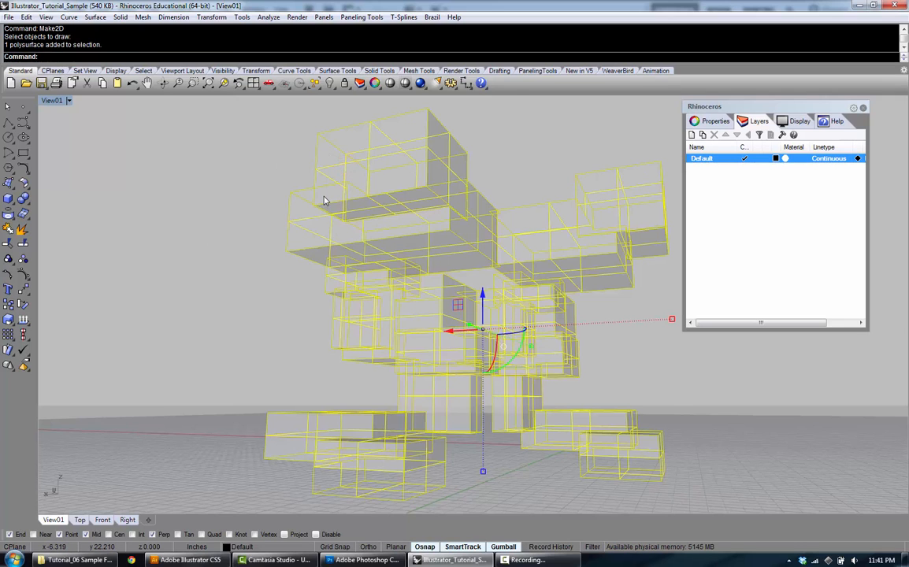
{"action": "left_click", "coordinate": [262, 195]}
{"action": "left_click_drag", "start_coordinate": [276, 169], "coordinate": [268, 251]}
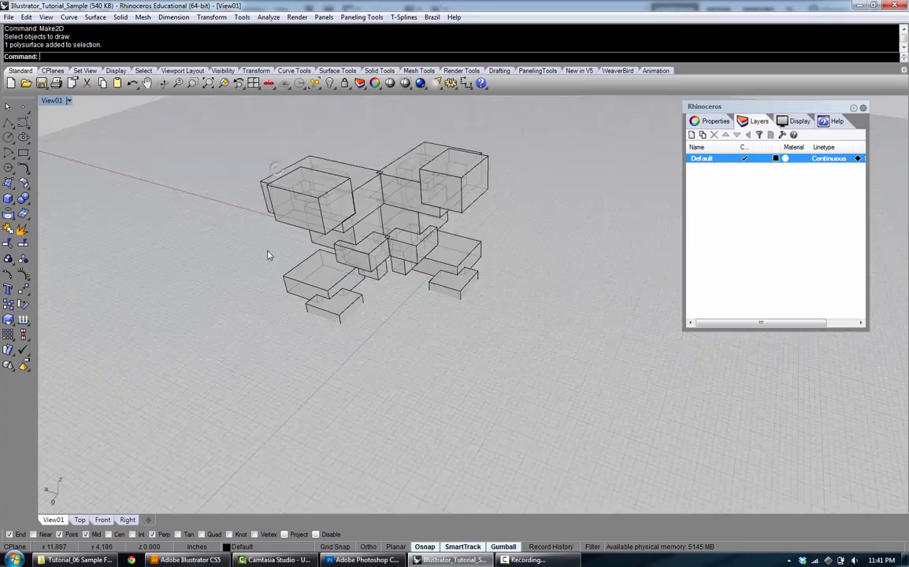
{"action": "scroll", "coordinate": [267, 254], "scroll_direction": "down", "scroll_amount": 4}
{"action": "left_click_drag", "start_coordinate": [290, 173], "coordinate": [349, 245]}
{"action": "scroll", "coordinate": [423, 269], "scroll_direction": "up", "scroll_amount": 5}
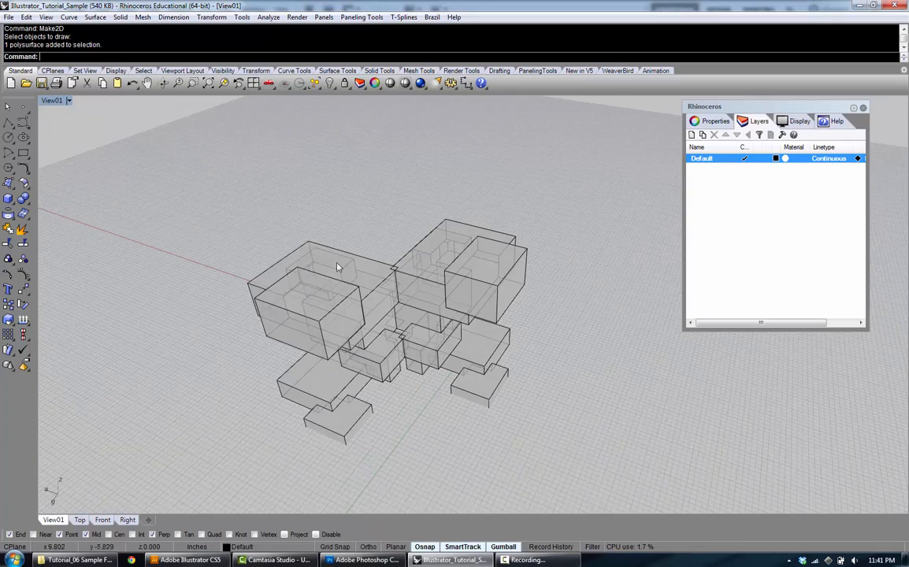
{"action": "left_click_drag", "start_coordinate": [483, 326], "coordinate": [324, 217]}
Select the whole block model and restore the saved view View01
{"action": "left_click", "coordinate": [306, 244]}
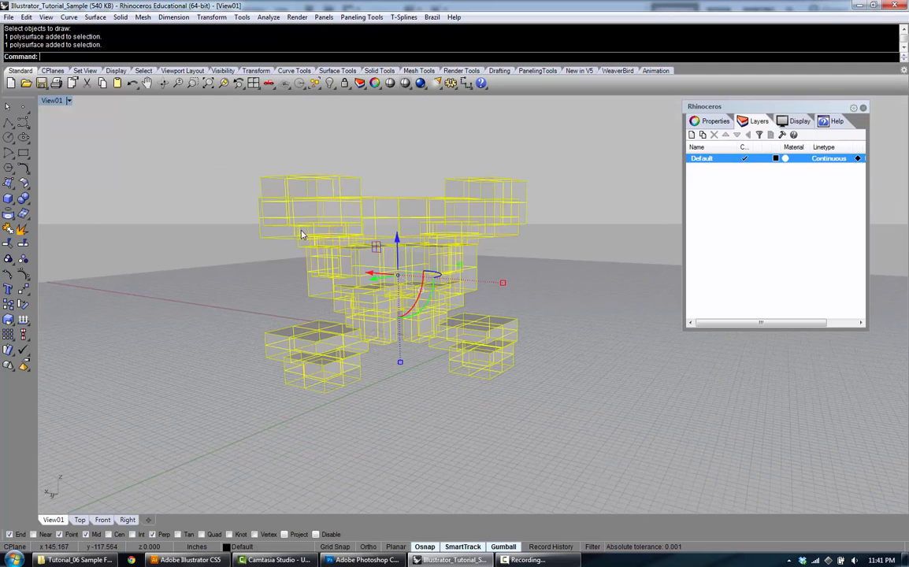
{"action": "left_click", "coordinate": [49, 100]}
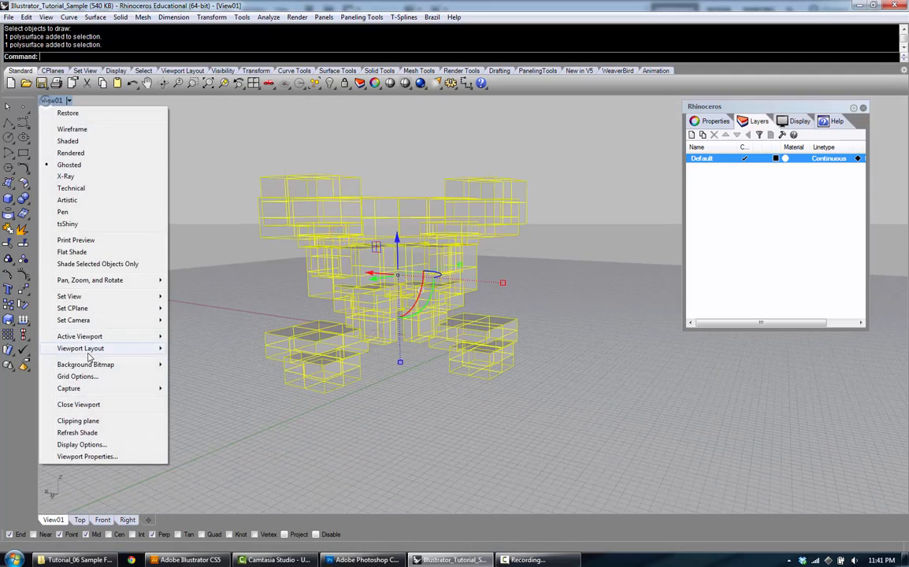
{"action": "mouse_move", "coordinate": [85, 296]}
{"action": "left_click", "coordinate": [209, 440]}
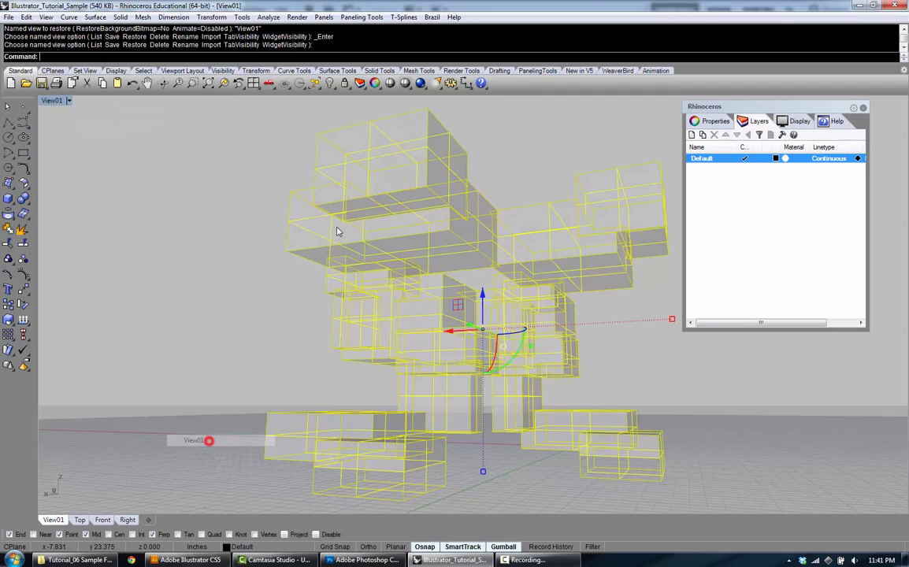
Run Make2D on the whole block model with the Current View layout, hidden lines, viewport rectangle and source layers maintained
{"action": "left_click", "coordinate": [477, 141]}
{"action": "left_click", "coordinate": [410, 142]}
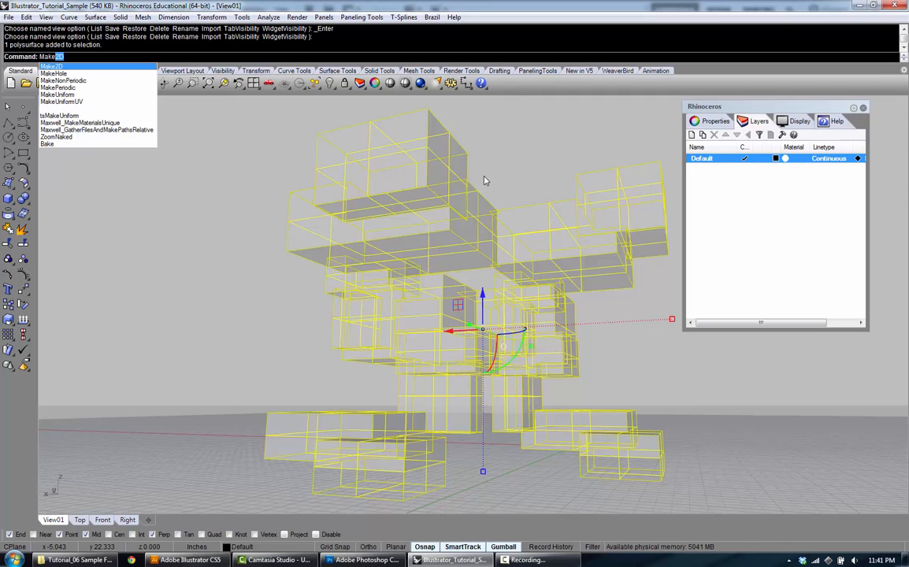
{"action": "key", "text": "Return"}
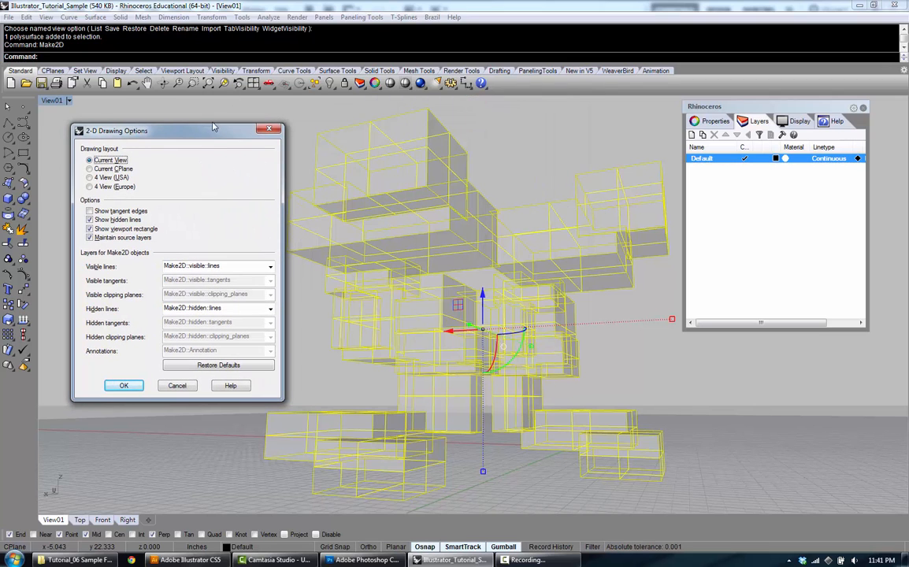
{"action": "left_click_drag", "start_coordinate": [212, 126], "coordinate": [306, 117]}
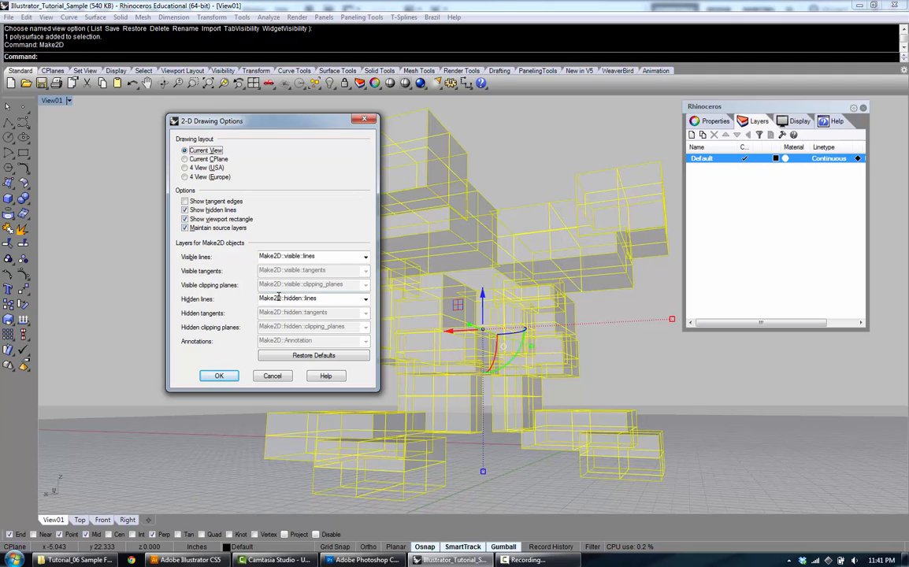
{"action": "left_click", "coordinate": [219, 376]}
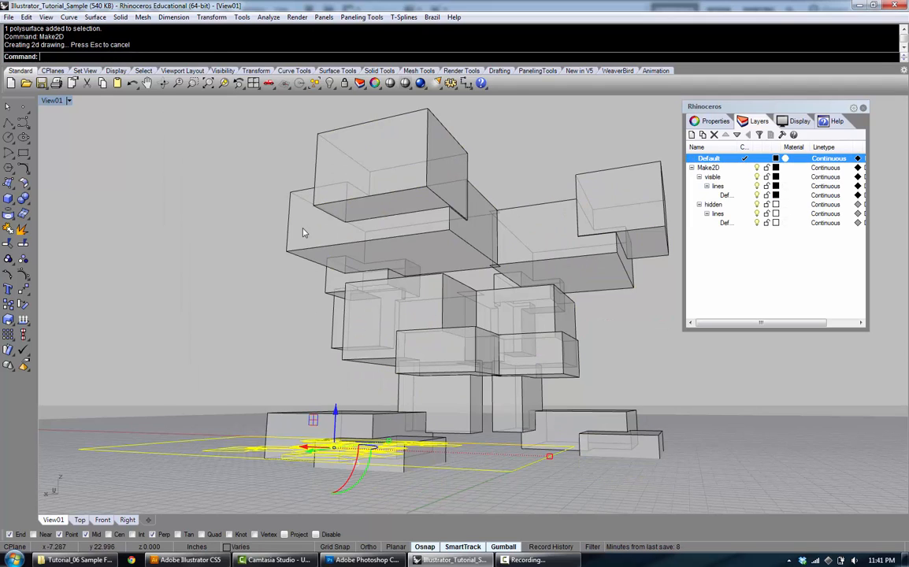
In the Top view, move the selected 2D drawing clear of the block model, then deselect it
{"action": "type", "text": "zs"}
{"action": "left_click", "coordinate": [80, 520]}
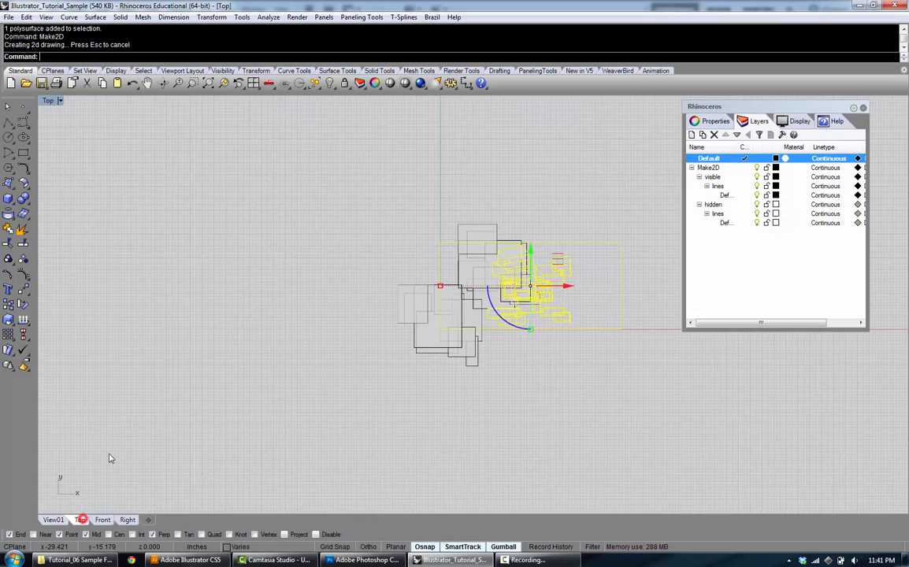
{"action": "key", "text": "Return"}
{"action": "scroll", "coordinate": [353, 304], "scroll_direction": "down", "scroll_amount": 5}
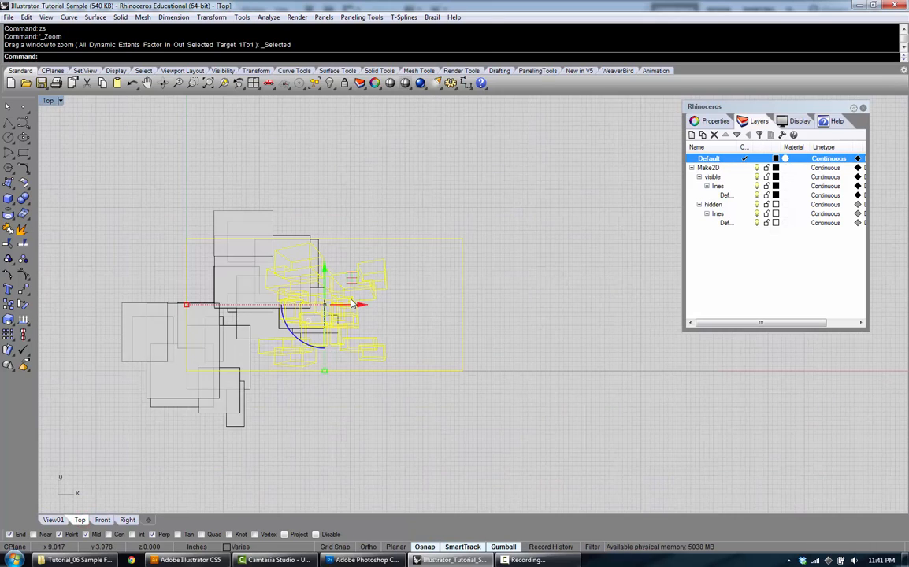
{"action": "scroll", "coordinate": [352, 283], "scroll_direction": "down", "scroll_amount": 3}
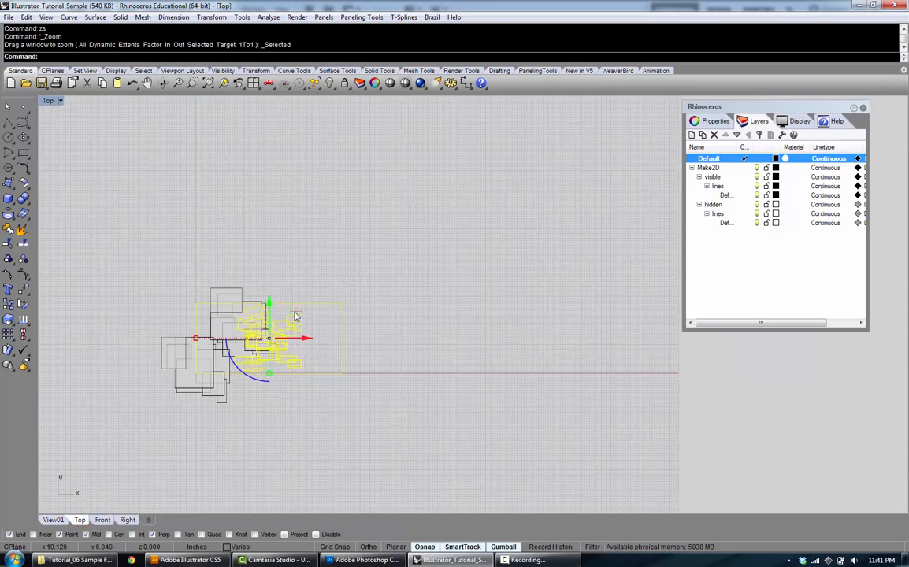
{"action": "left_click_drag", "start_coordinate": [296, 316], "coordinate": [436, 254]}
{"action": "scroll", "coordinate": [462, 302], "scroll_direction": "up", "scroll_amount": 12}
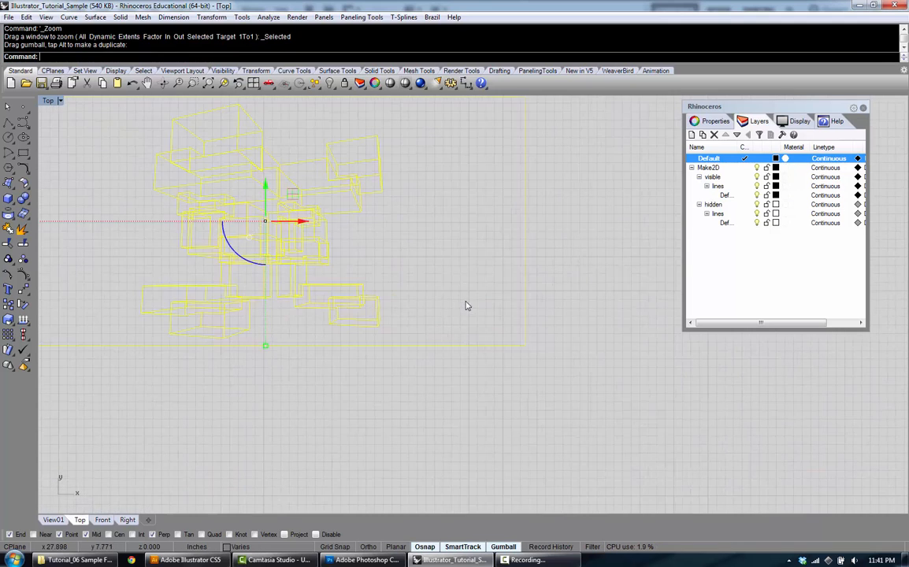
{"action": "left_click", "coordinate": [430, 385]}
{"action": "left_click_drag", "start_coordinate": [347, 250], "coordinate": [466, 323]}
{"action": "scroll", "coordinate": [450, 298], "scroll_direction": "down", "scroll_amount": 1}
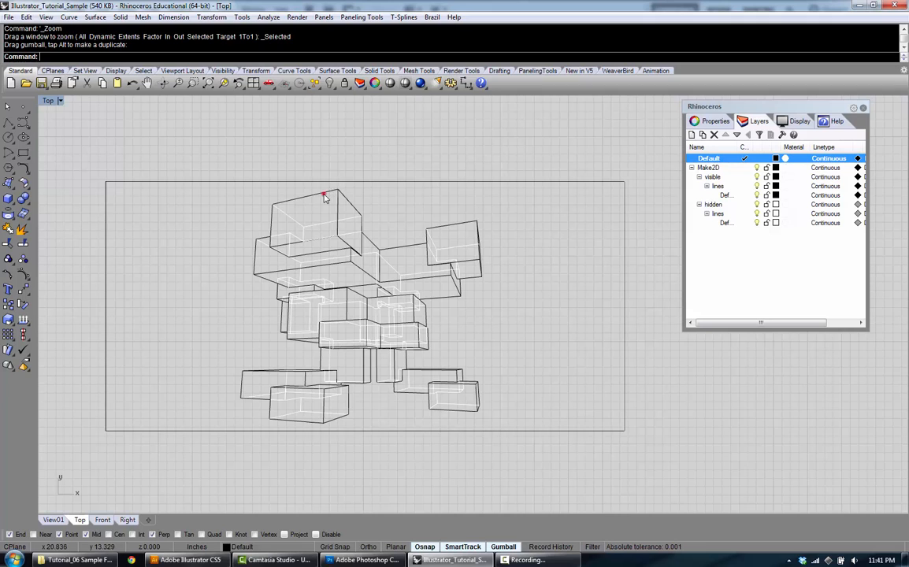
Select individual outline curves of the drawing's upper-left box one after another, then clear the selection
{"action": "left_click", "coordinate": [296, 195]}
{"action": "left_click", "coordinate": [272, 209]}
{"action": "left_click", "coordinate": [220, 246]}
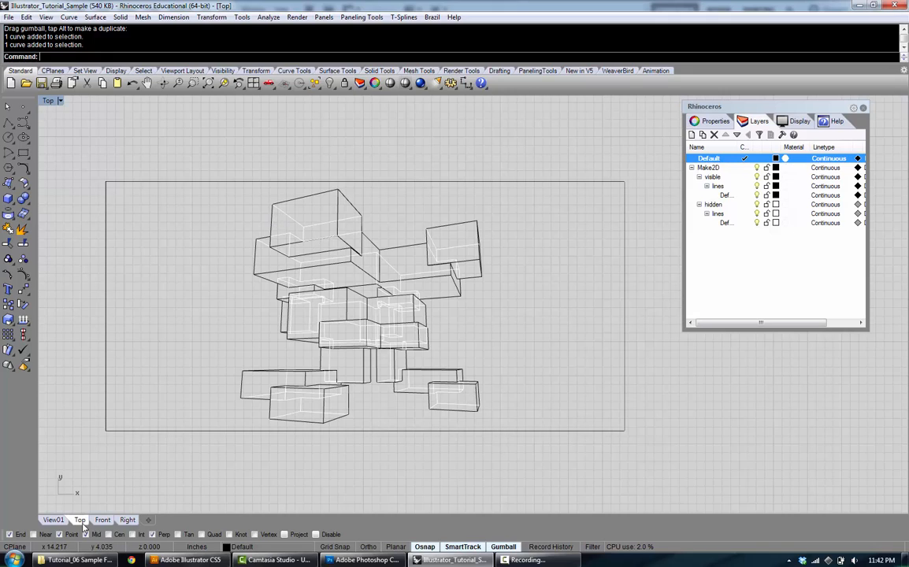
Examine the 2D drawing lying on the ground plane in the perspective viewport, then return to the Top view
{"action": "left_click", "coordinate": [54, 520]}
{"action": "left_click_drag", "start_coordinate": [366, 320], "coordinate": [447, 399]}
{"action": "scroll", "coordinate": [447, 399], "scroll_direction": "down", "scroll_amount": 5}
{"action": "left_click_drag", "start_coordinate": [447, 354], "coordinate": [195, 417]}
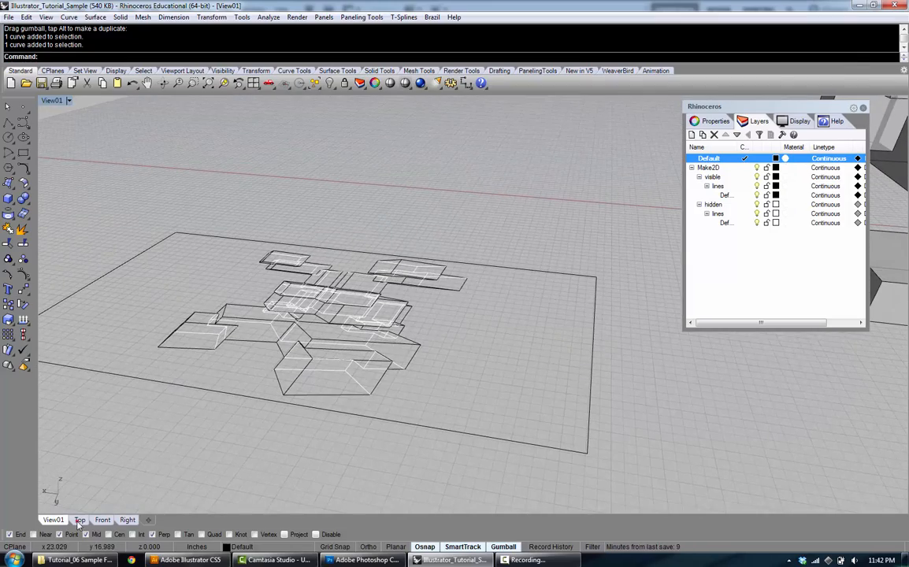
{"action": "left_click", "coordinate": [79, 520]}
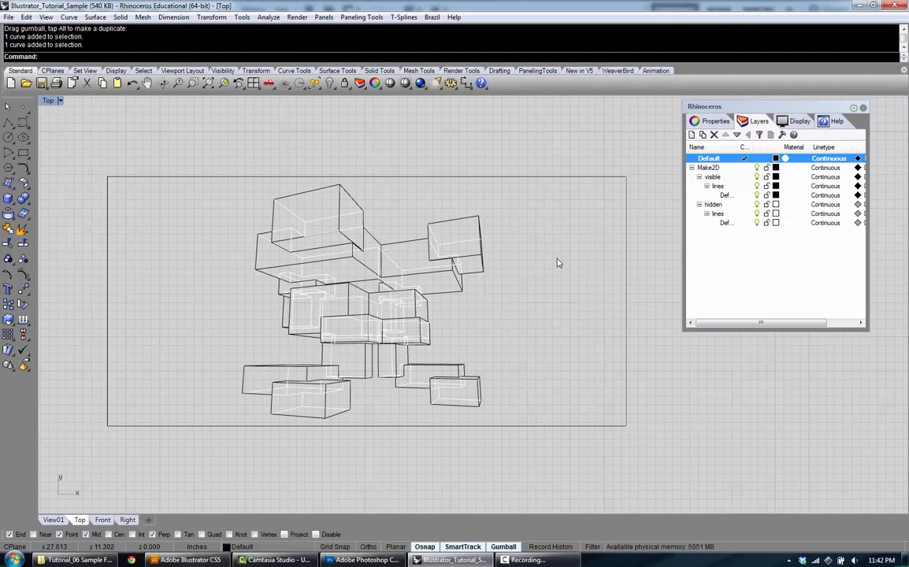
Select hidden-line curves inside the drawing's upper-right box in turn, then clear the object and layer selections
{"action": "left_click", "coordinate": [447, 244]}
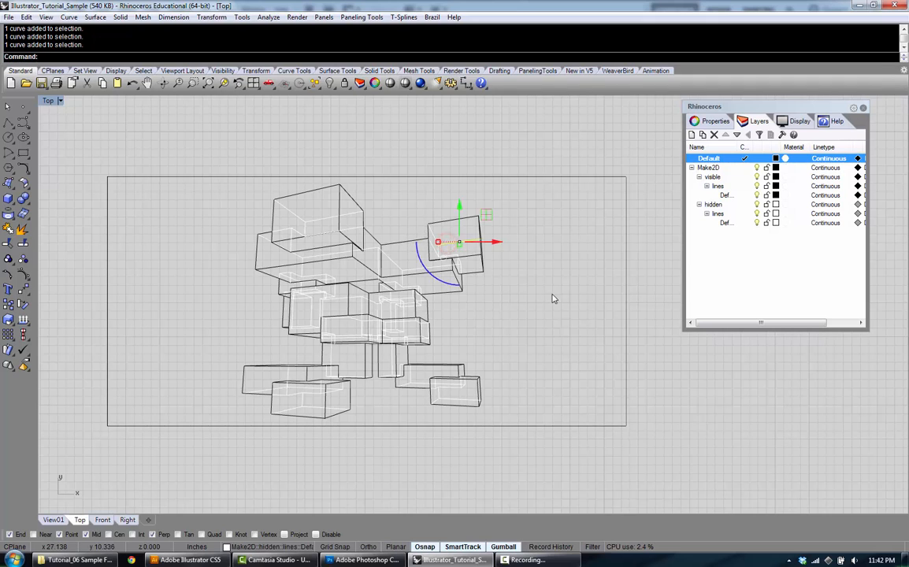
{"action": "left_click", "coordinate": [554, 298]}
{"action": "left_click", "coordinate": [471, 242]}
{"action": "left_click", "coordinate": [523, 312]}
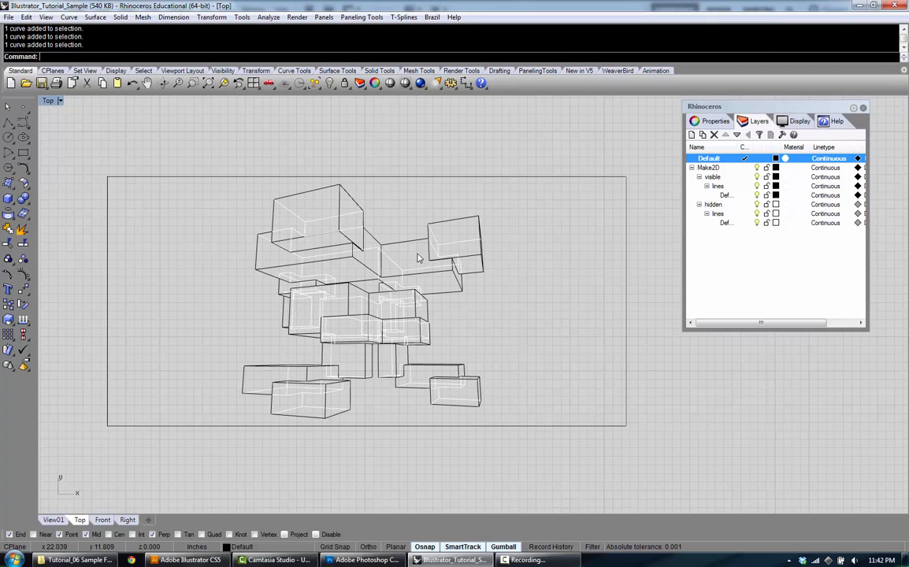
{"action": "left_click", "coordinate": [706, 268]}
Examine the overlapping visible and hidden curves of the upper-left box up close, picking the visible edge, then reframe the whole drawing
{"action": "scroll", "coordinate": [329, 247], "scroll_direction": "up", "scroll_amount": 10}
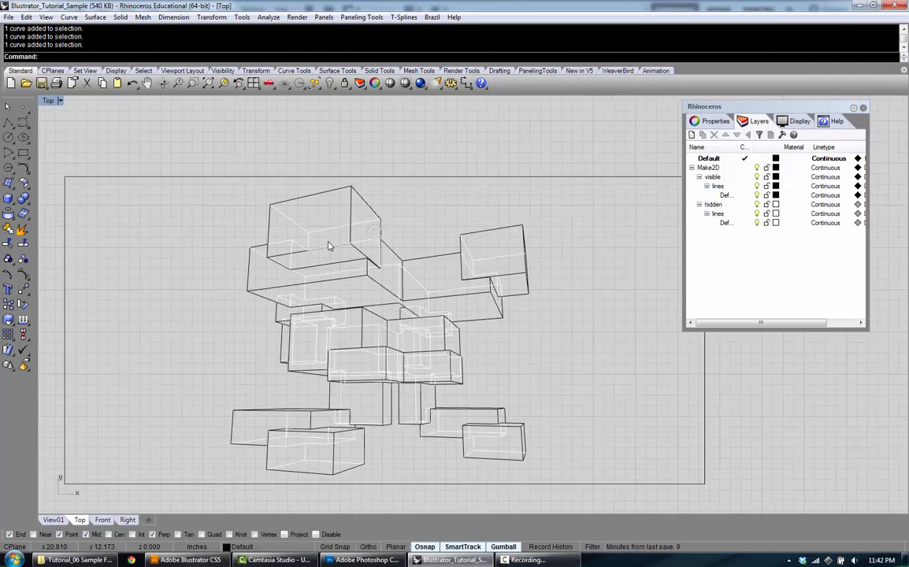
{"action": "left_click", "coordinate": [254, 270]}
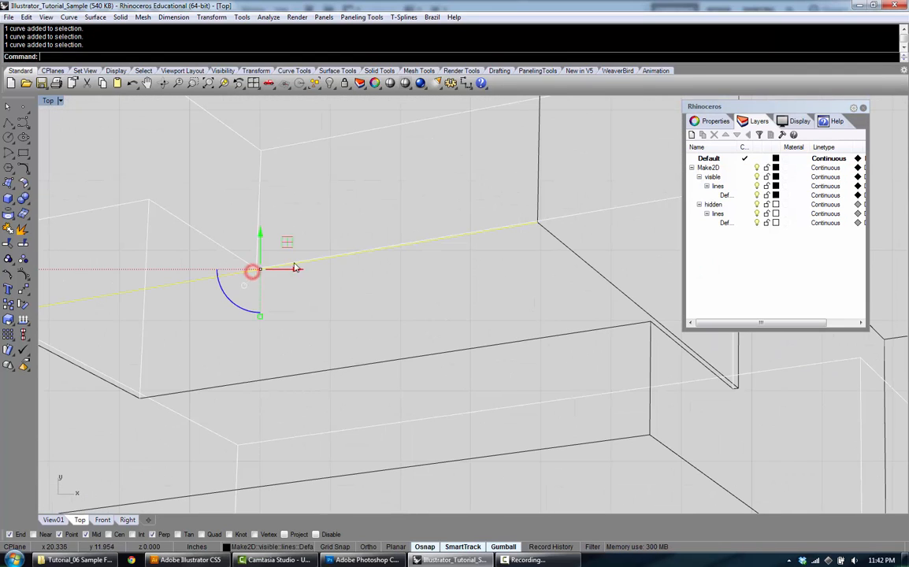
{"action": "left_click", "coordinate": [351, 272]}
{"action": "scroll", "coordinate": [341, 280], "scroll_direction": "down", "scroll_amount": 5}
{"action": "scroll", "coordinate": [341, 280], "scroll_direction": "down", "scroll_amount": 3}
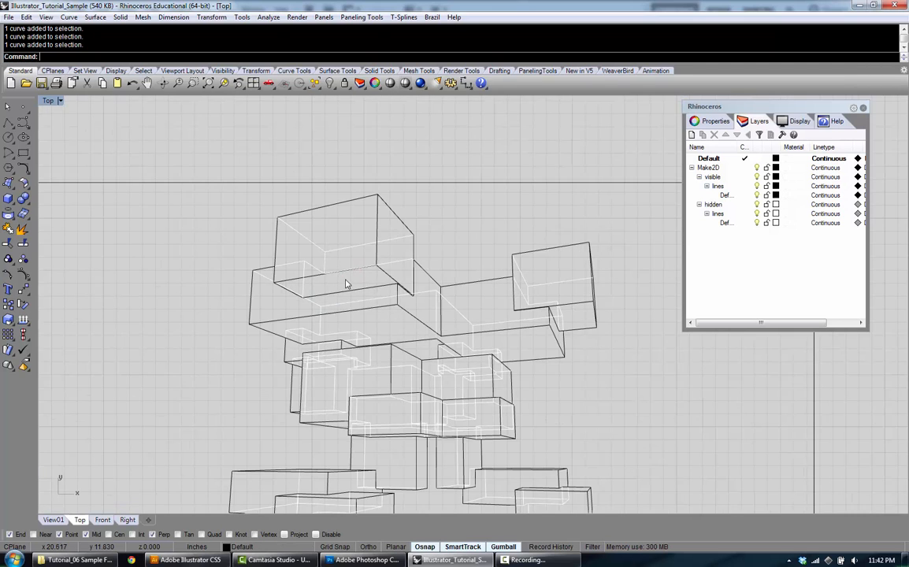
{"action": "scroll", "coordinate": [338, 280], "scroll_direction": "up", "scroll_amount": 8}
{"action": "left_click", "coordinate": [283, 270]}
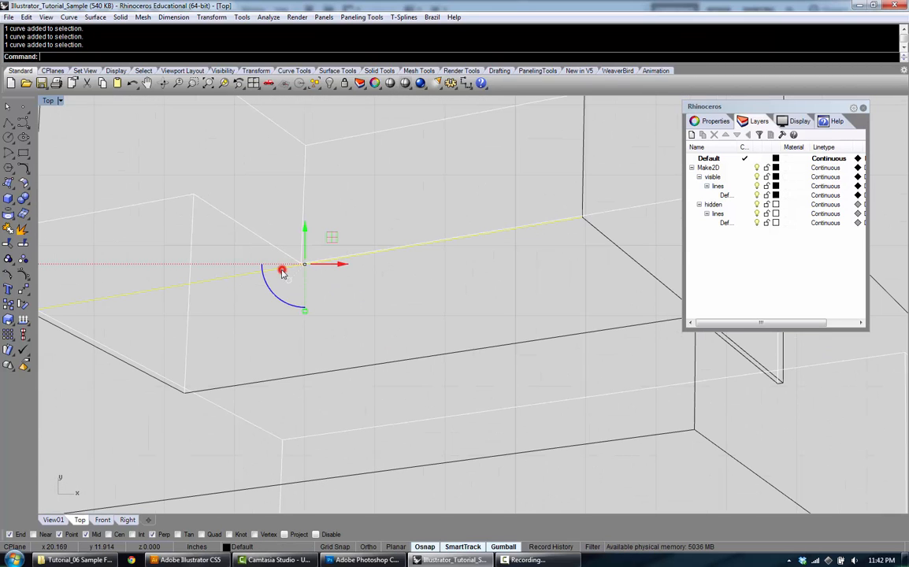
{"action": "left_click", "coordinate": [348, 242]}
{"action": "scroll", "coordinate": [370, 256], "scroll_direction": "down", "scroll_amount": 8}
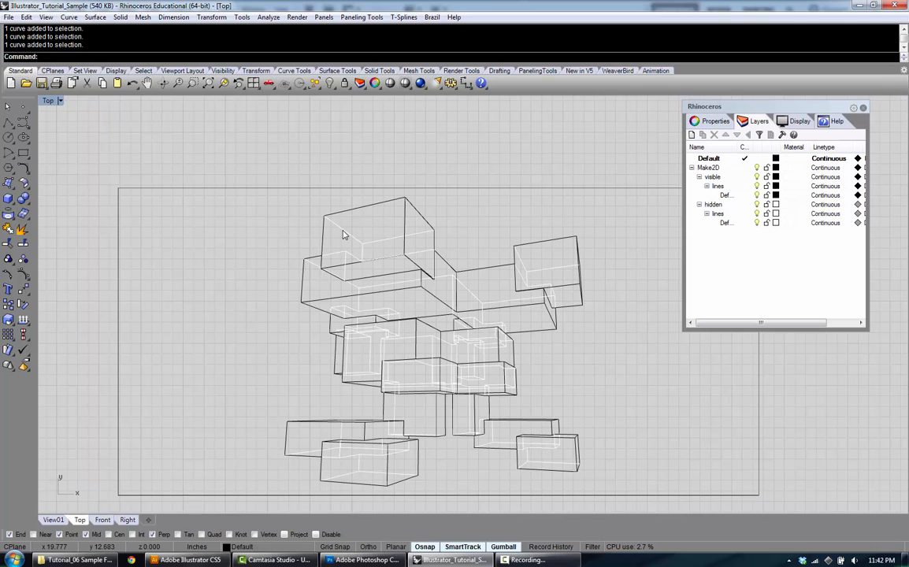
{"action": "left_click_drag", "start_coordinate": [439, 280], "coordinate": [429, 224]}
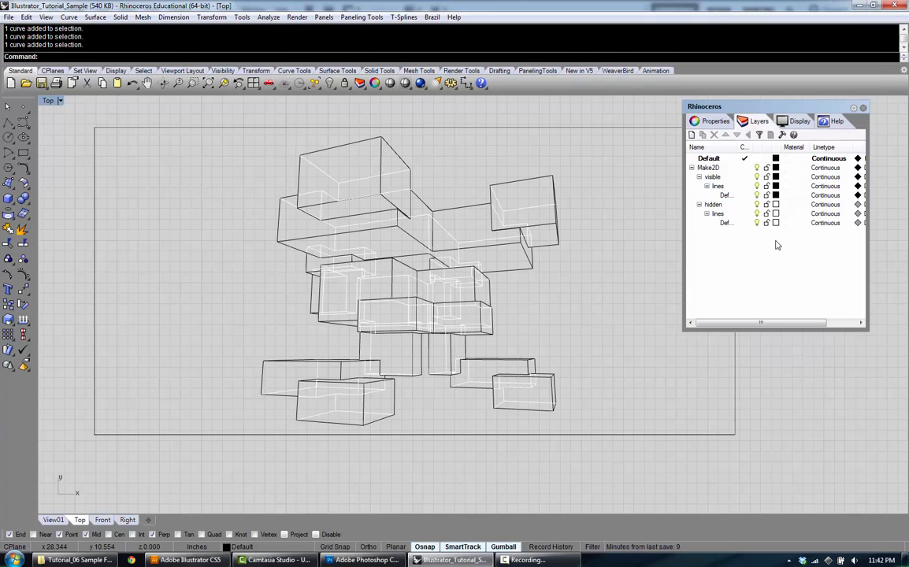
Widen the layer list's Name column slightly, check the Make2D and Default layers, and clear the layer selection
{"action": "mouse_move", "coordinate": [738, 146]}
{"action": "left_mouse_down"}
{"action": "mouse_move", "coordinate": [759, 147]}
{"action": "mouse_move", "coordinate": [742, 146]}
{"action": "left_mouse_up"}
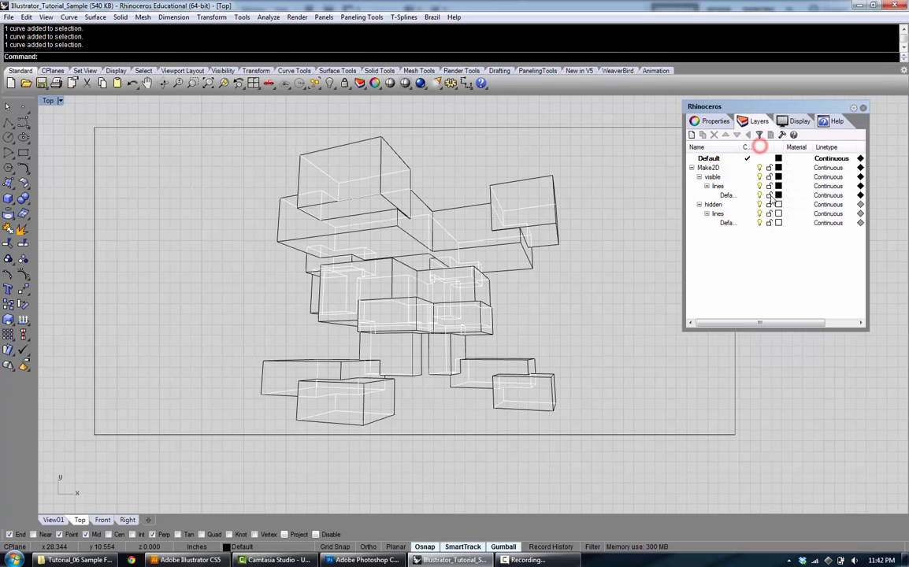
{"action": "left_click", "coordinate": [713, 167]}
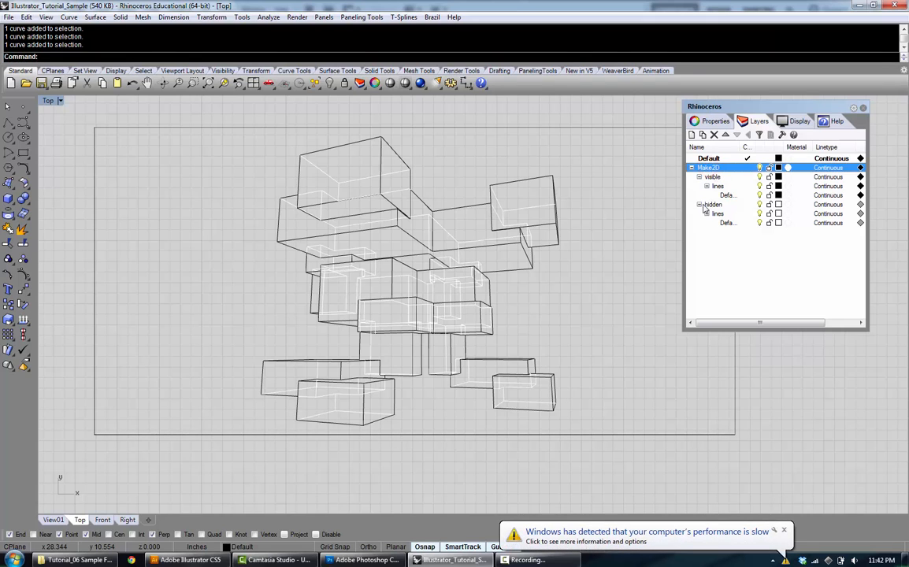
{"action": "left_click", "coordinate": [708, 159]}
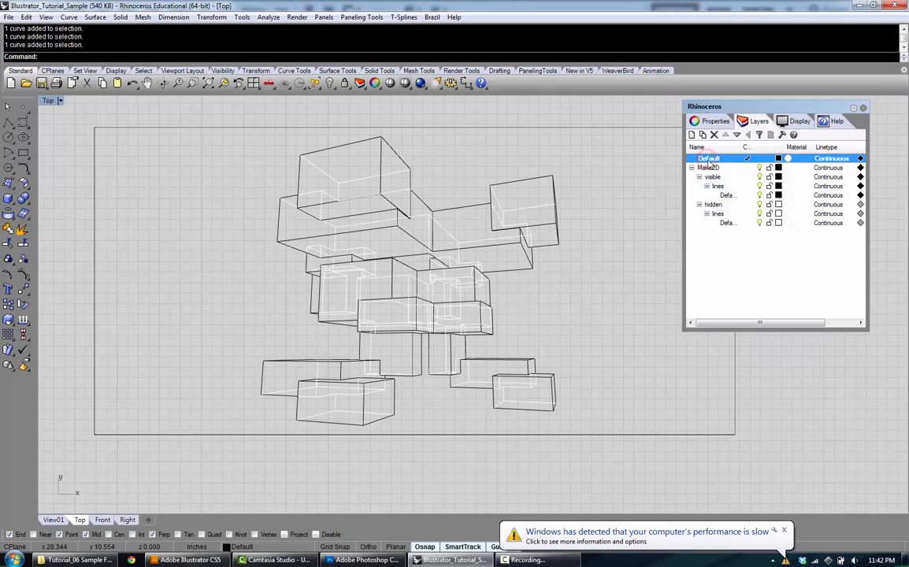
{"action": "left_click", "coordinate": [765, 263]}
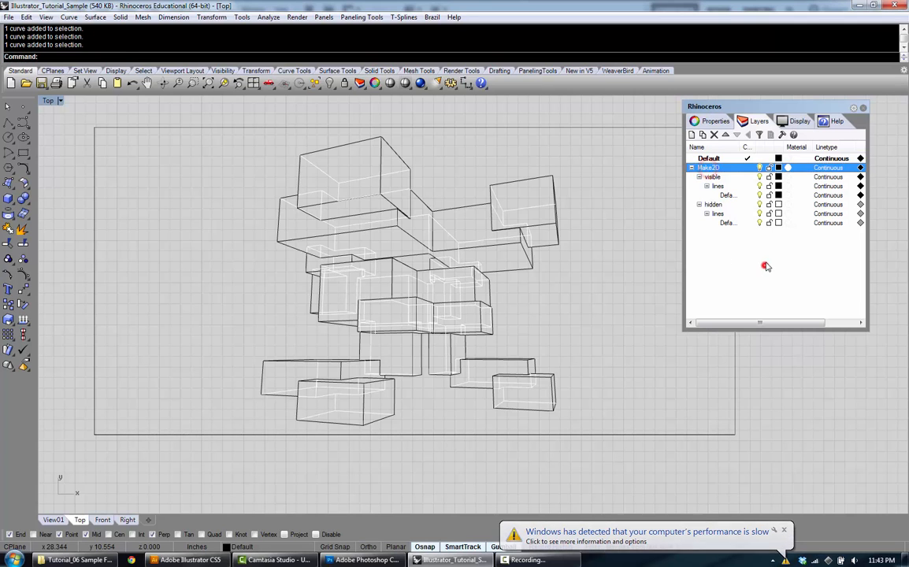
Set the colour of the hidden layer and its lines and Default sublayers to Red, then clear the layer selection
{"action": "left_click", "coordinate": [778, 204]}
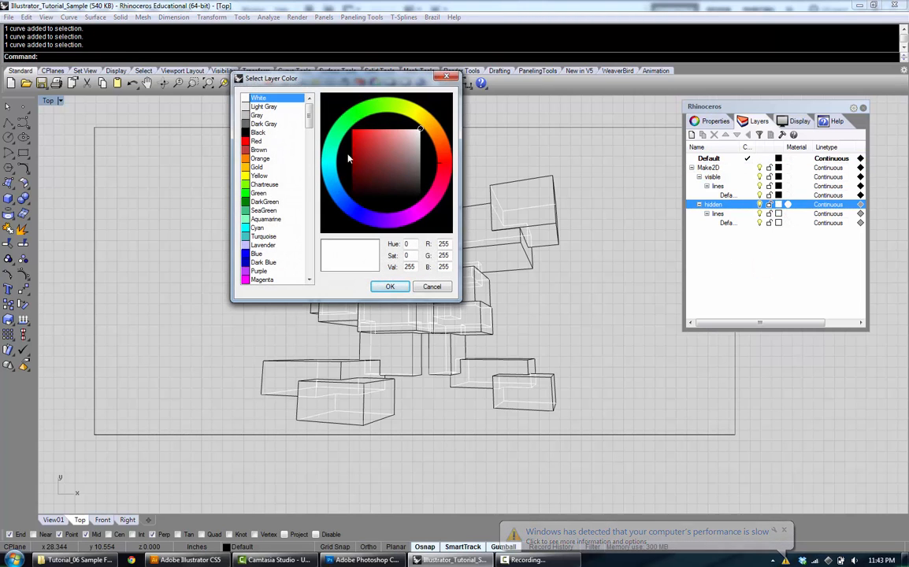
{"action": "left_click", "coordinate": [257, 141]}
{"action": "left_click", "coordinate": [380, 288]}
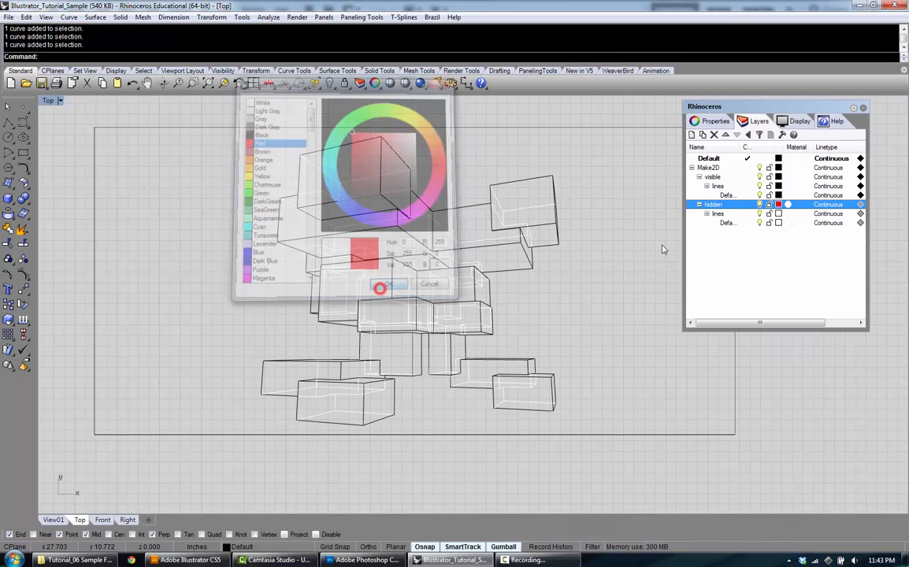
{"action": "left_click", "coordinate": [778, 214]}
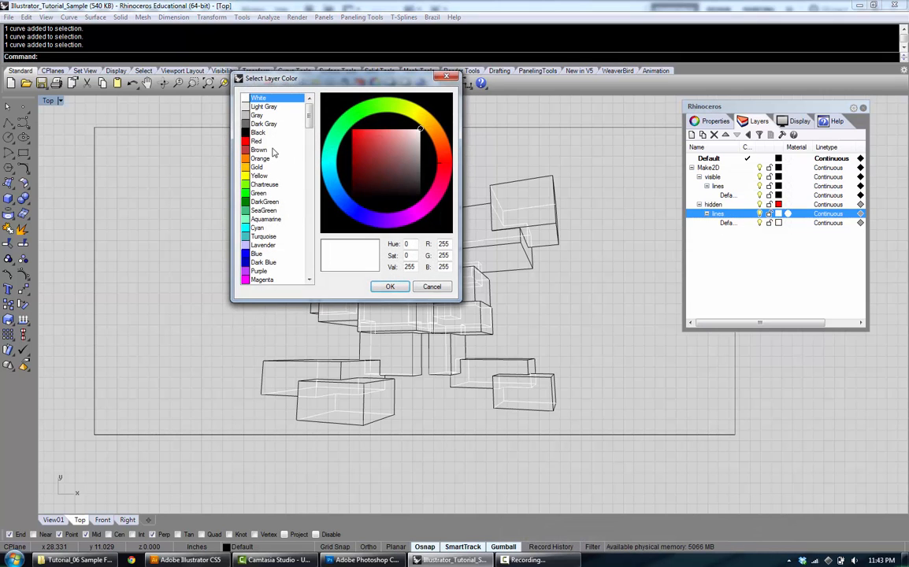
{"action": "left_click", "coordinate": [257, 141]}
{"action": "left_click", "coordinate": [392, 287]}
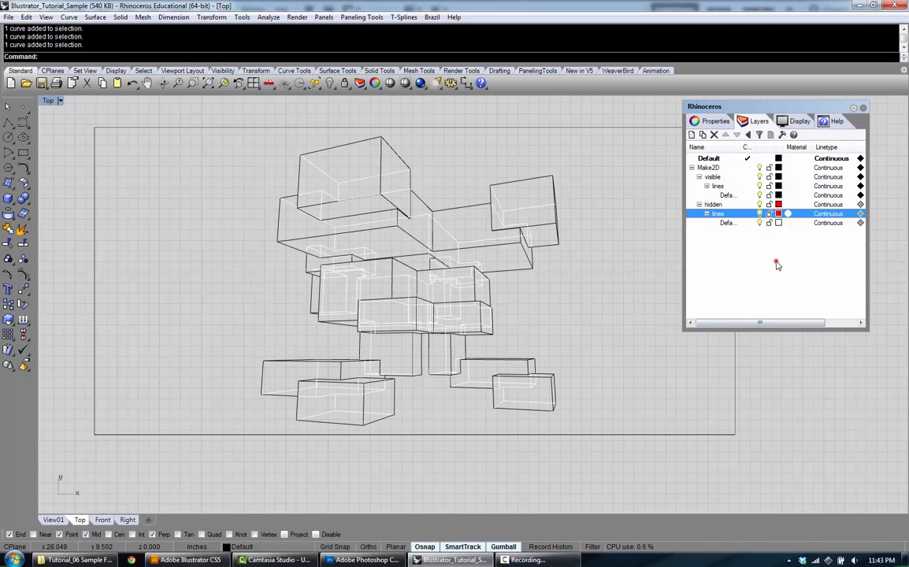
{"action": "left_click", "coordinate": [779, 223]}
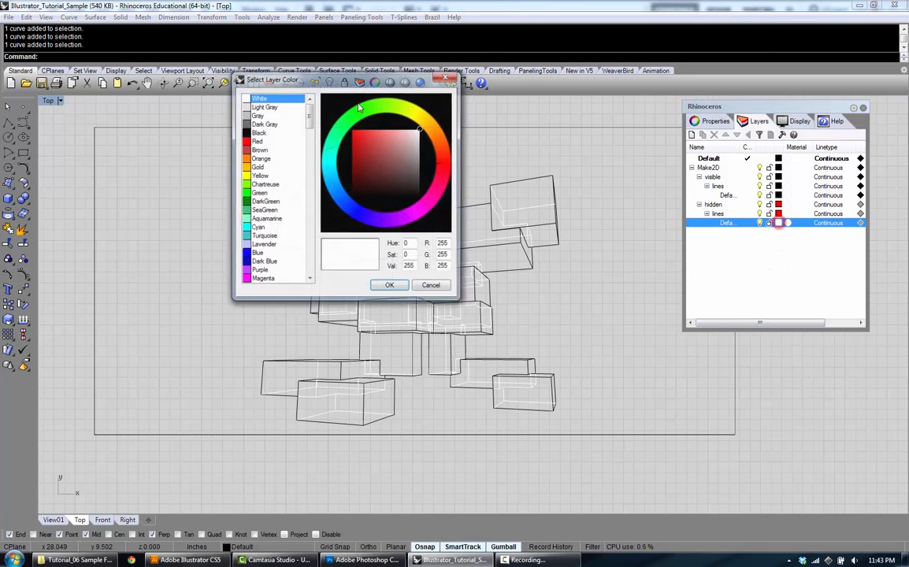
{"action": "left_click", "coordinate": [255, 142]}
{"action": "left_click", "coordinate": [386, 287]}
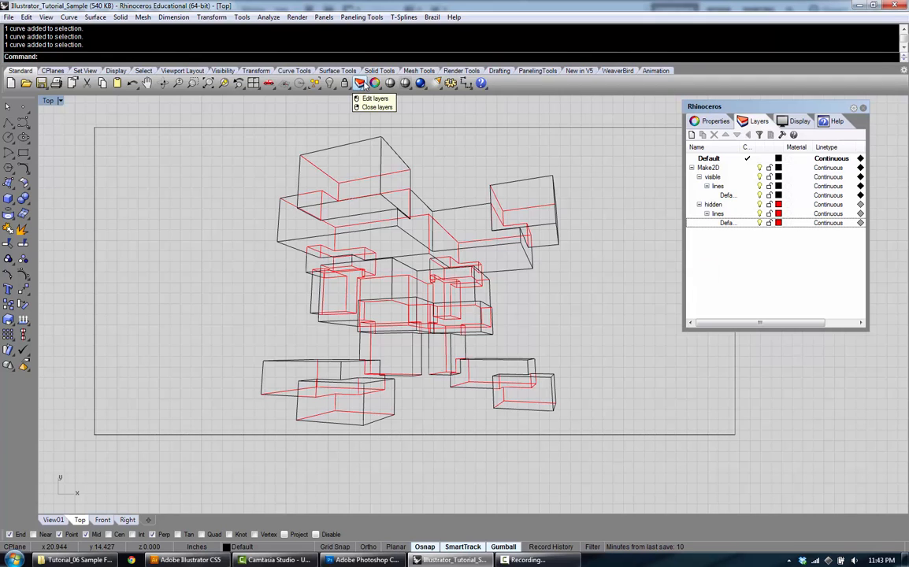
{"action": "left_click", "coordinate": [771, 277]}
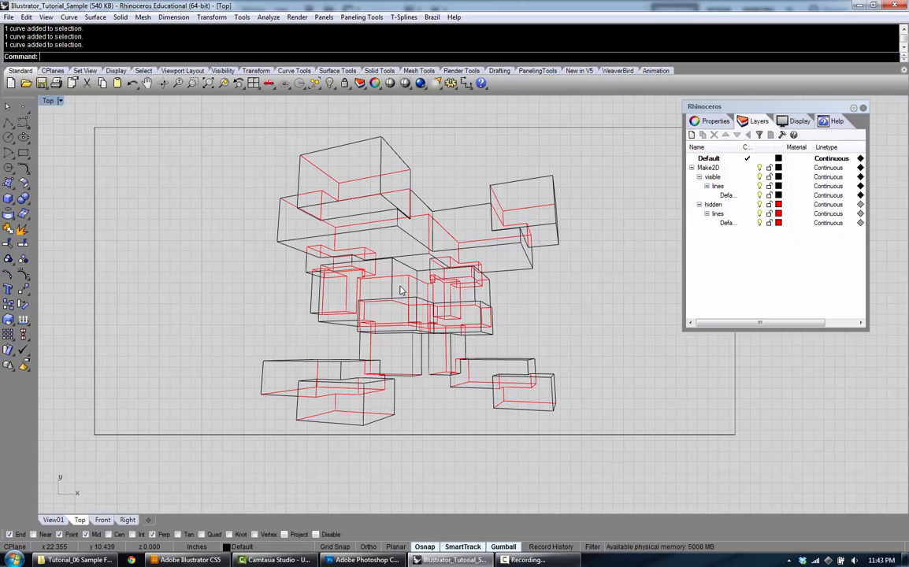
{"action": "left_click", "coordinate": [730, 280]}
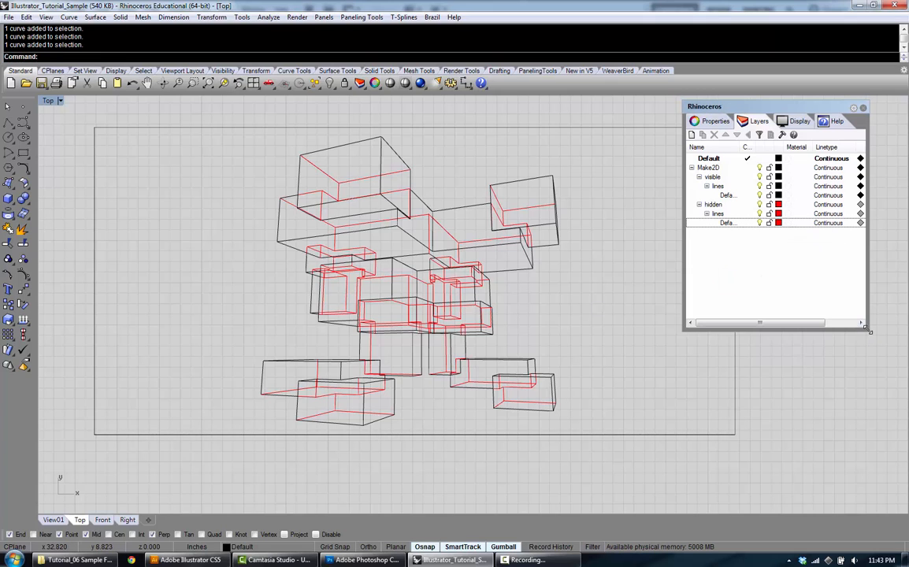
Make the floating layer panel taller and slightly narrower so it shows more columns and uncovers more of the drawing
{"action": "left_click_drag", "start_coordinate": [867, 330], "coordinate": [890, 382]}
{"action": "left_click", "coordinate": [641, 221]}
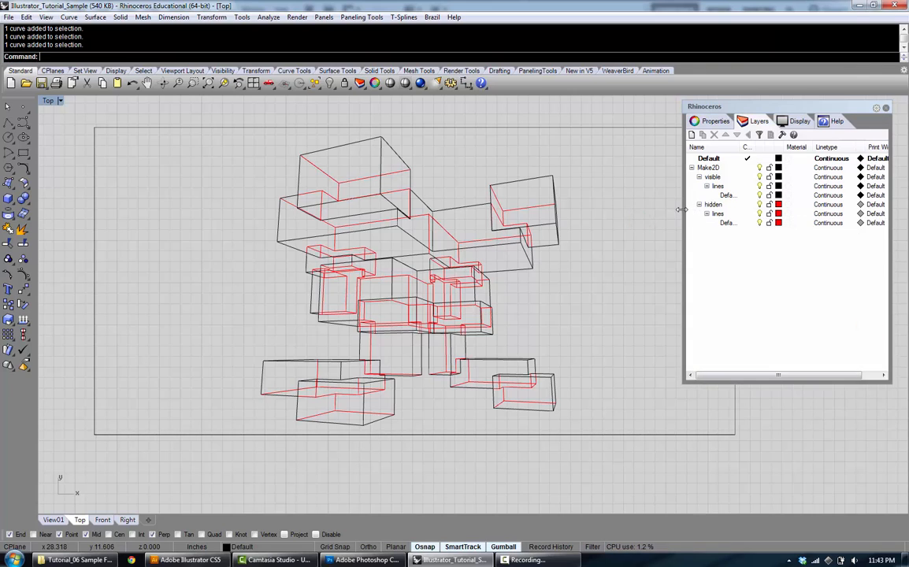
{"action": "left_click_drag", "start_coordinate": [682, 210], "coordinate": [557, 229]}
Switch to the View01 perspective viewport and restore the named view View02 in it
{"action": "scroll", "coordinate": [558, 229], "scroll_direction": "down", "scroll_amount": 10}
{"action": "scroll", "coordinate": [407, 224], "scroll_direction": "up", "scroll_amount": 6}
{"action": "left_click_drag", "start_coordinate": [406, 223], "coordinate": [304, 215]}
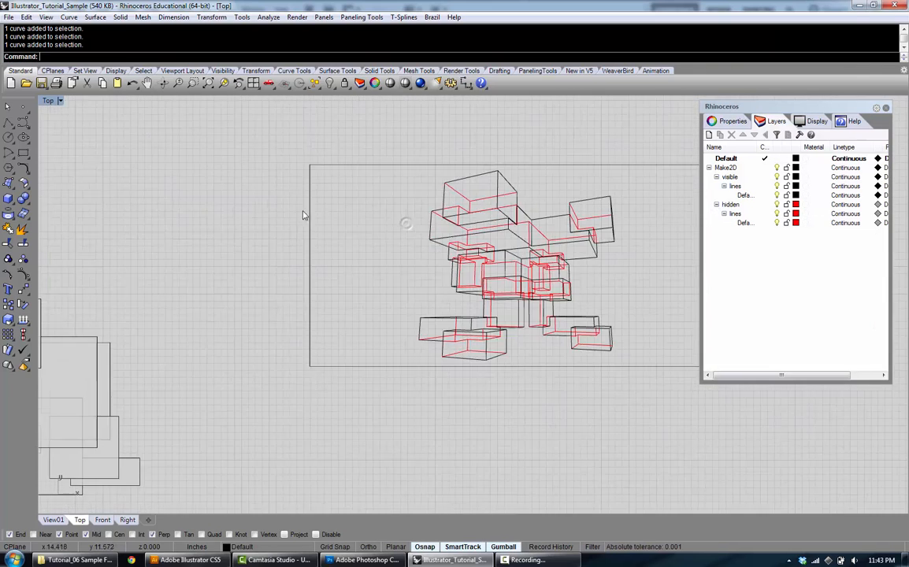
{"action": "left_click_drag", "start_coordinate": [467, 199], "coordinate": [190, 268]}
{"action": "left_click_drag", "start_coordinate": [297, 252], "coordinate": [537, 145]}
{"action": "left_click_drag", "start_coordinate": [517, 193], "coordinate": [519, 236]}
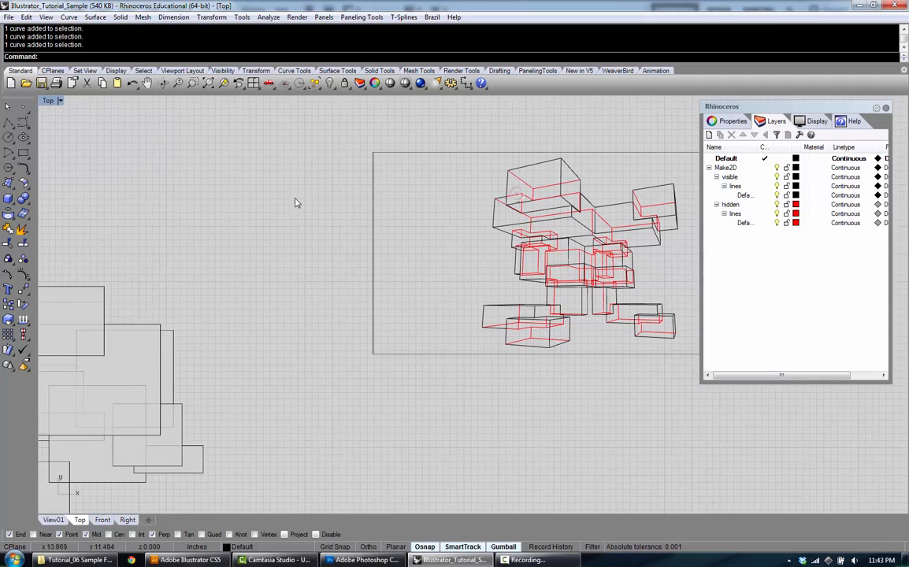
{"action": "left_click", "coordinate": [53, 520]}
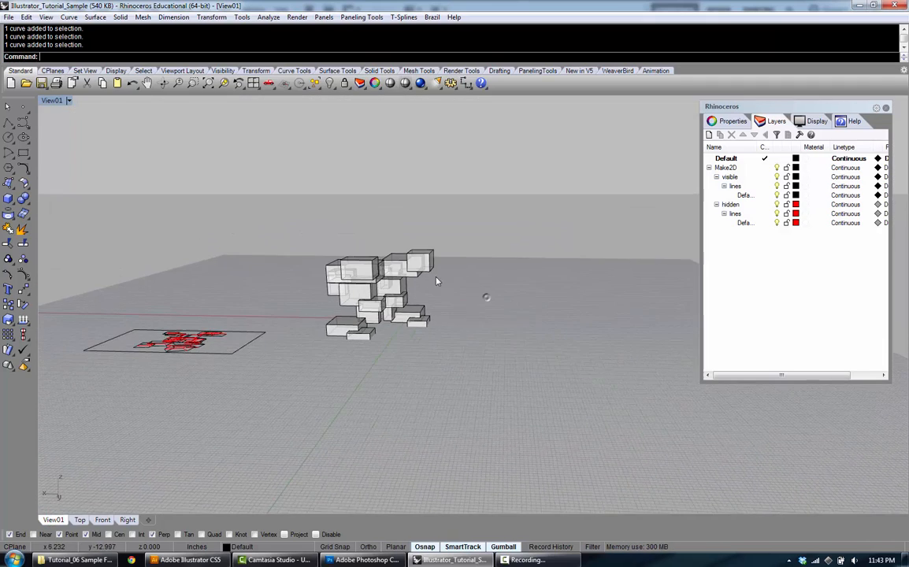
{"action": "left_click", "coordinate": [52, 100]}
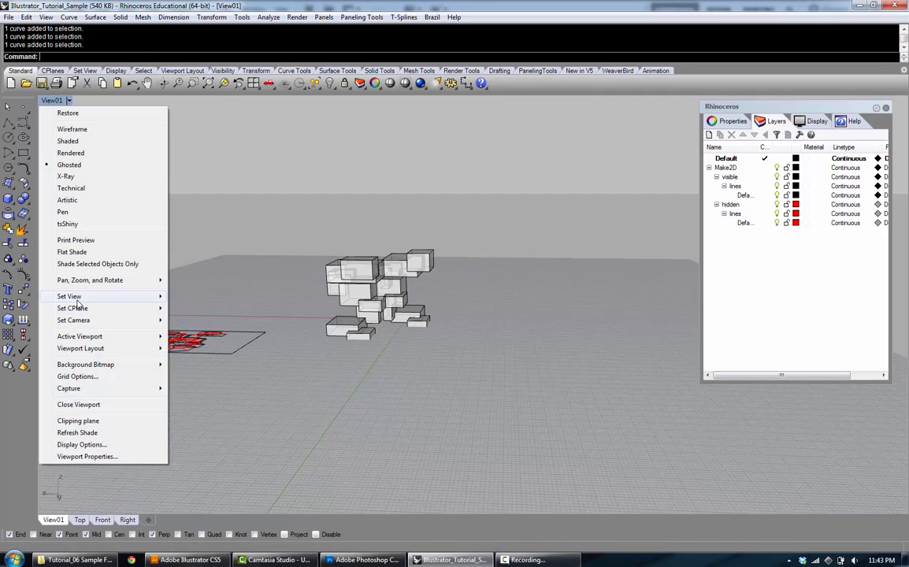
{"action": "mouse_move", "coordinate": [79, 306]}
{"action": "left_click", "coordinate": [220, 451]}
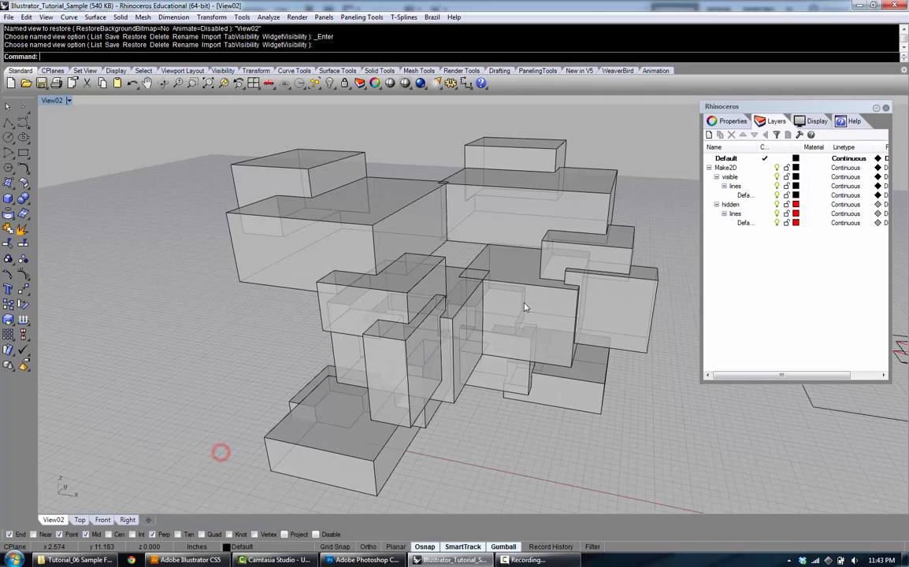
Run Make2D on the block model from the current view, with hidden lines shown and the viewport rectangle turned off
{"action": "left_click", "coordinate": [472, 389]}
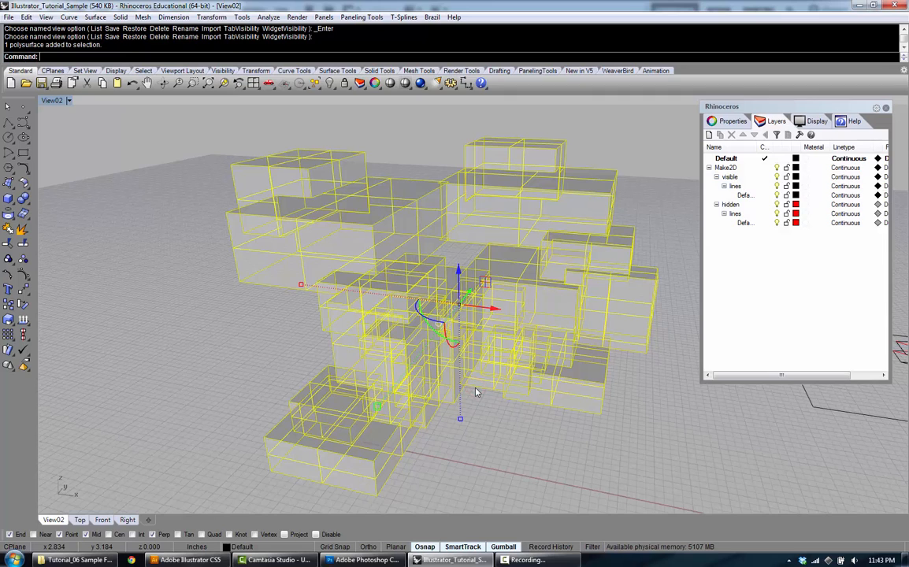
{"action": "key", "text": "Return"}
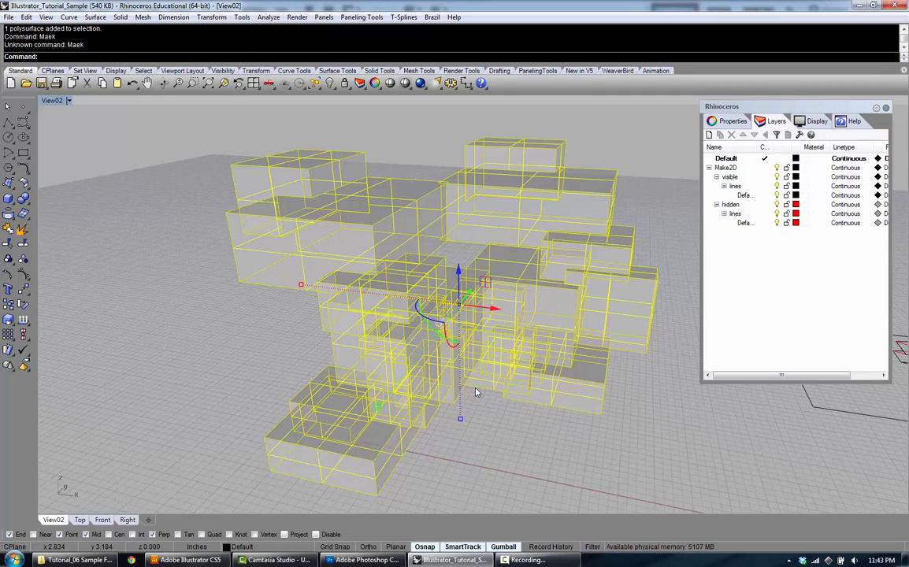
{"action": "type", "text": "Make2D"}
{"action": "key", "text": "Return"}
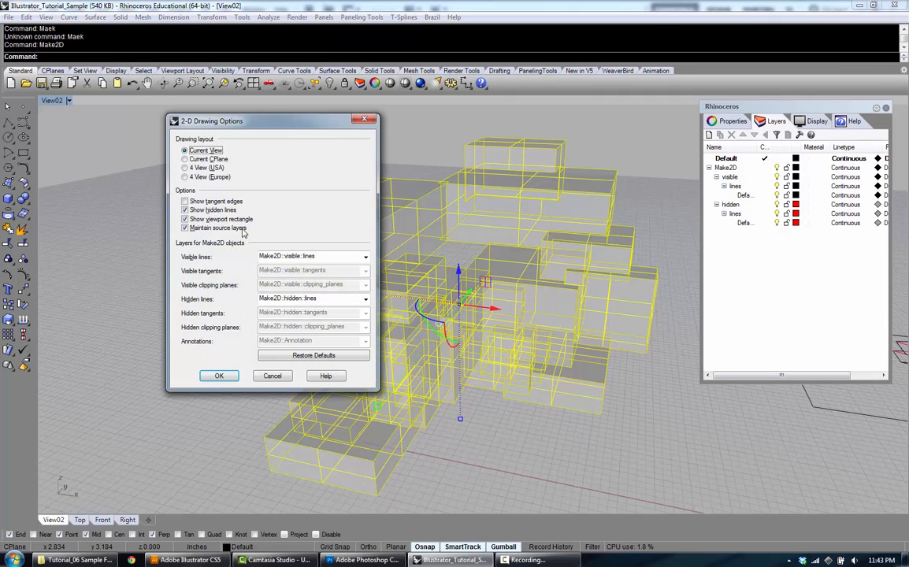
{"action": "left_click", "coordinate": [208, 219]}
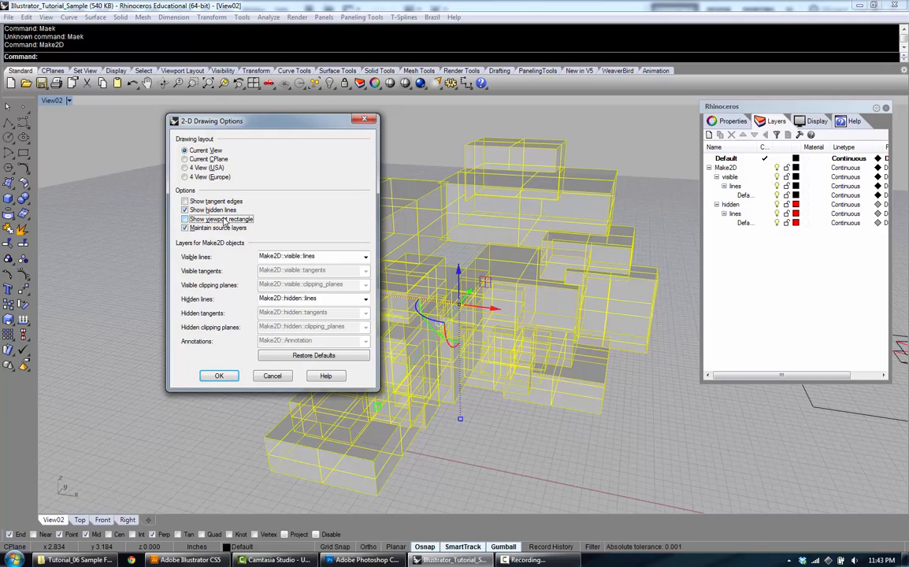
{"action": "left_click", "coordinate": [219, 376]}
Zoom to the new 2D drawing and move it along the X axis to the empty ground on the model's far side
{"action": "type", "text": "zs"}
{"action": "key", "text": "Return"}
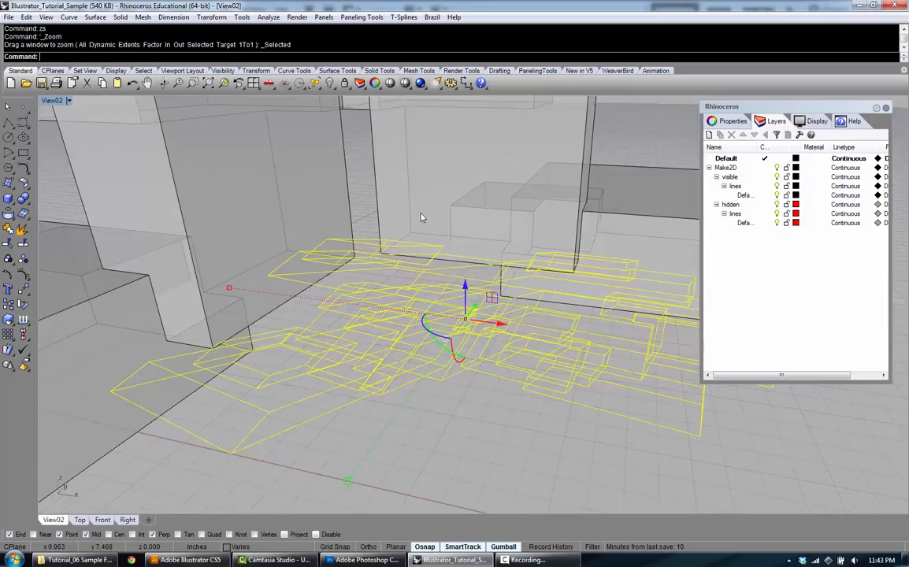
{"action": "scroll", "coordinate": [462, 287], "scroll_direction": "down", "scroll_amount": 10}
{"action": "left_click_drag", "start_coordinate": [483, 290], "coordinate": [209, 316]}
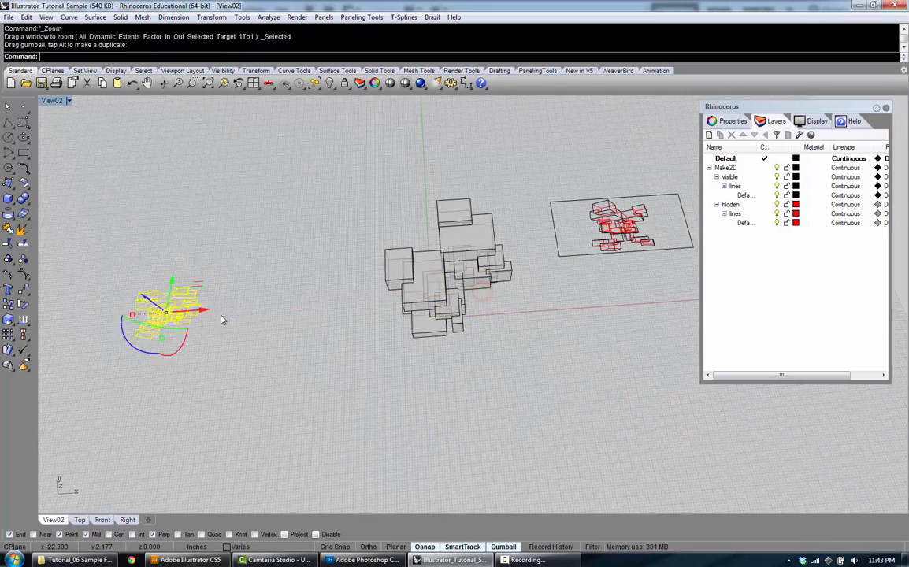
Examine the frameless 2D drawing of View02 on the ground plane and compare its placement with the model and the first drawing
{"action": "type", "text": "zs"}
{"action": "key", "text": "Return"}
{"action": "left_click", "coordinate": [179, 322]}
{"action": "left_click_drag", "start_coordinate": [401, 293], "coordinate": [426, 284]}
{"action": "scroll", "coordinate": [492, 310], "scroll_direction": "down", "scroll_amount": 4}
{"action": "scroll", "coordinate": [427, 284], "scroll_direction": "down", "scroll_amount": 7}
{"action": "left_click_drag", "start_coordinate": [256, 274], "coordinate": [566, 337]}
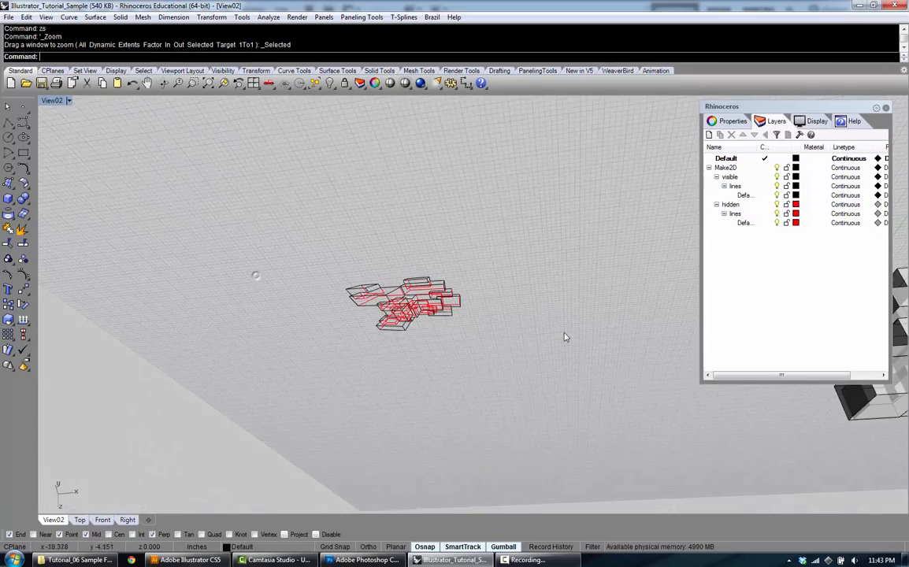
{"action": "left_click_drag", "start_coordinate": [492, 274], "coordinate": [476, 167]}
{"action": "left_click_drag", "start_coordinate": [426, 365], "coordinate": [361, 341]}
{"action": "left_click_drag", "start_coordinate": [193, 218], "coordinate": [375, 381]}
{"action": "left_click", "coordinate": [404, 333]}
{"action": "left_click_drag", "start_coordinate": [416, 311], "coordinate": [485, 310]}
{"action": "scroll", "coordinate": [488, 299], "scroll_direction": "down", "scroll_amount": 6}
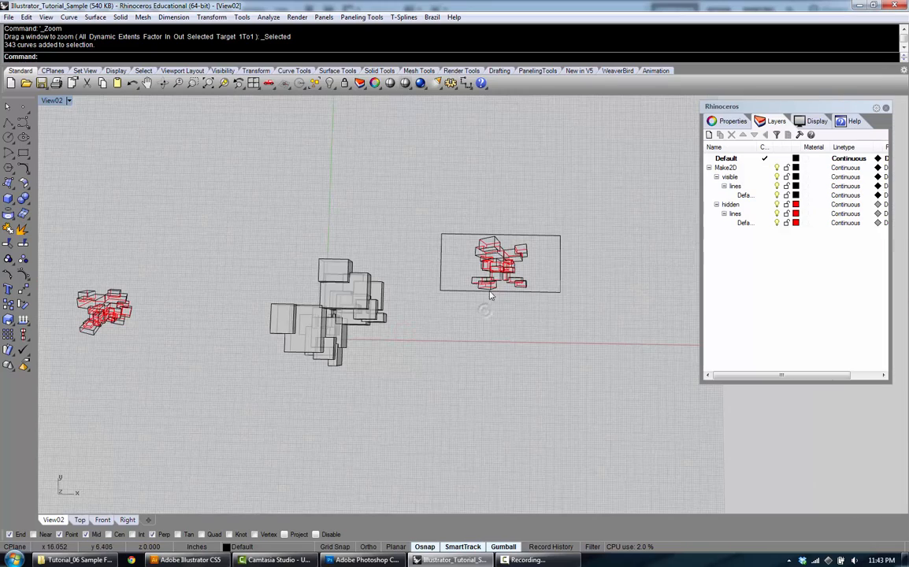
Frame the first 2D drawing together with its viewport rectangle, clear the selection, and examine how the rectangle surrounds the linework
{"action": "left_click_drag", "start_coordinate": [586, 297], "coordinate": [586, 297]}
{"action": "type", "text": "zs"}
{"action": "key", "text": "Return"}
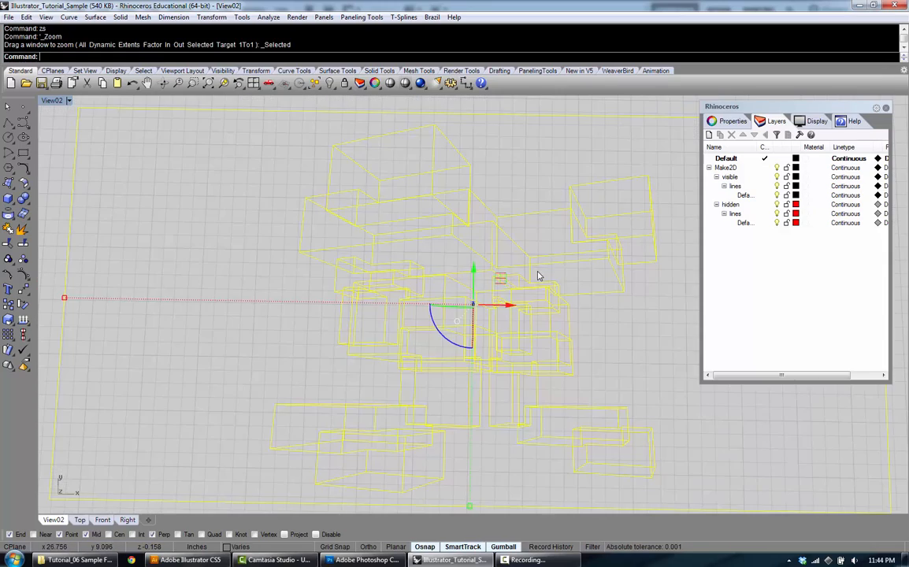
{"action": "left_click", "coordinate": [531, 161]}
{"action": "scroll", "coordinate": [532, 160], "scroll_direction": "down", "scroll_amount": 6}
{"action": "left_click_drag", "start_coordinate": [532, 160], "coordinate": [537, 151]}
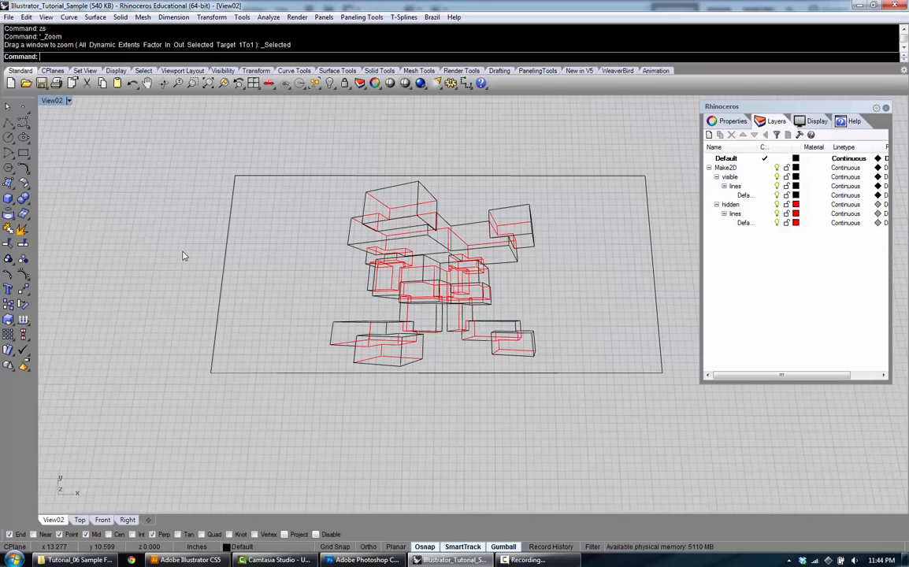
Delete the frameless 2D drawing of View02
{"action": "mouse_move", "coordinate": [166, 230]}
{"action": "left_mouse_down"}
{"action": "mouse_move", "coordinate": [233, 245]}
{"action": "mouse_move", "coordinate": [447, 246]}
{"action": "mouse_move", "coordinate": [327, 307]}
{"action": "left_mouse_up"}
{"action": "scroll", "coordinate": [326, 307], "scroll_direction": "down", "scroll_amount": 5}
{"action": "left_click_drag", "start_coordinate": [160, 245], "coordinate": [378, 414]}
{"action": "key", "text": "Delete"}
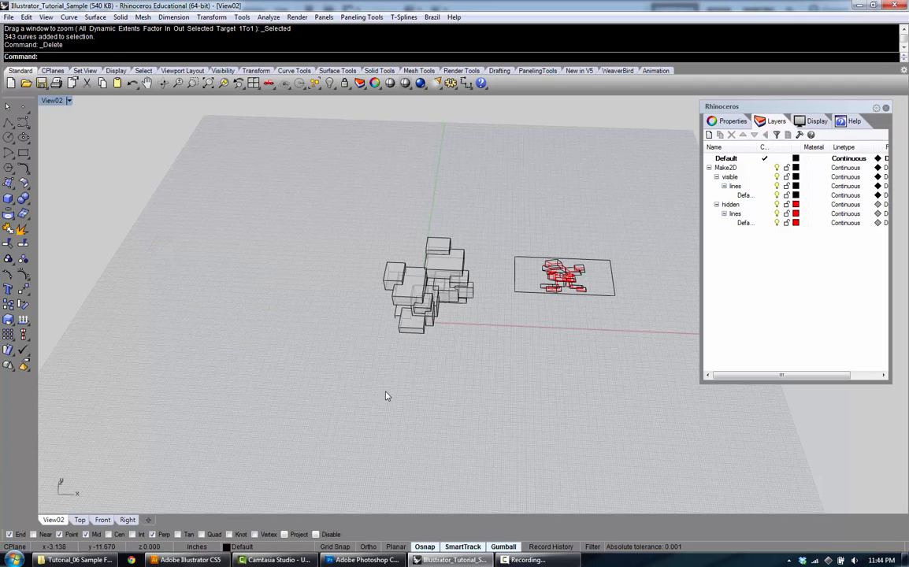
Return to the Top view and select the whole remaining 2D drawing, including its viewport rectangle
{"action": "scroll", "coordinate": [461, 349], "scroll_direction": "up", "scroll_amount": 4}
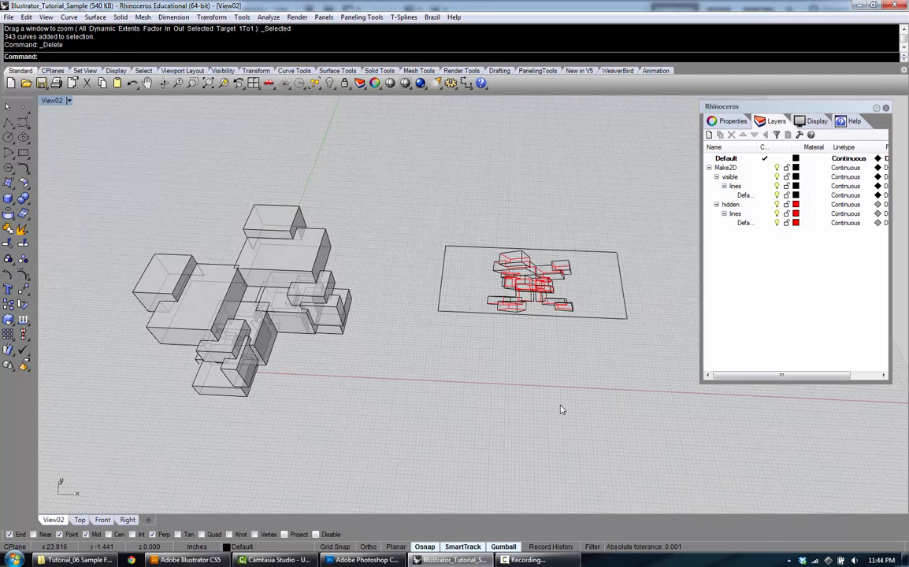
{"action": "mouse_move", "coordinate": [404, 251]}
{"action": "left_mouse_down"}
{"action": "mouse_move", "coordinate": [469, 295]}
{"action": "mouse_move", "coordinate": [369, 281]}
{"action": "mouse_move", "coordinate": [318, 425]}
{"action": "left_mouse_up"}
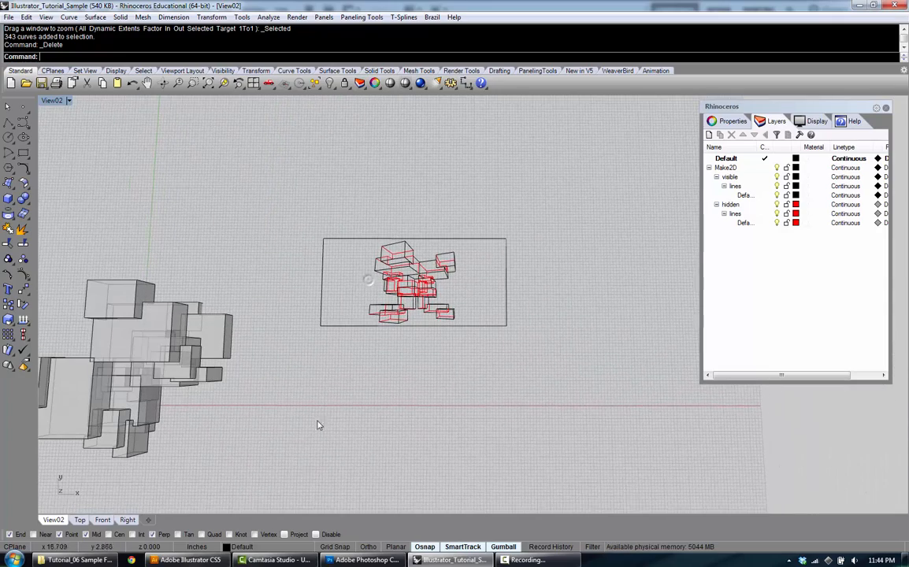
{"action": "left_click", "coordinate": [79, 520]}
{"action": "left_click_drag", "start_coordinate": [482, 288], "coordinate": [226, 324]}
{"action": "scroll", "coordinate": [236, 218], "scroll_direction": "up", "scroll_amount": 2}
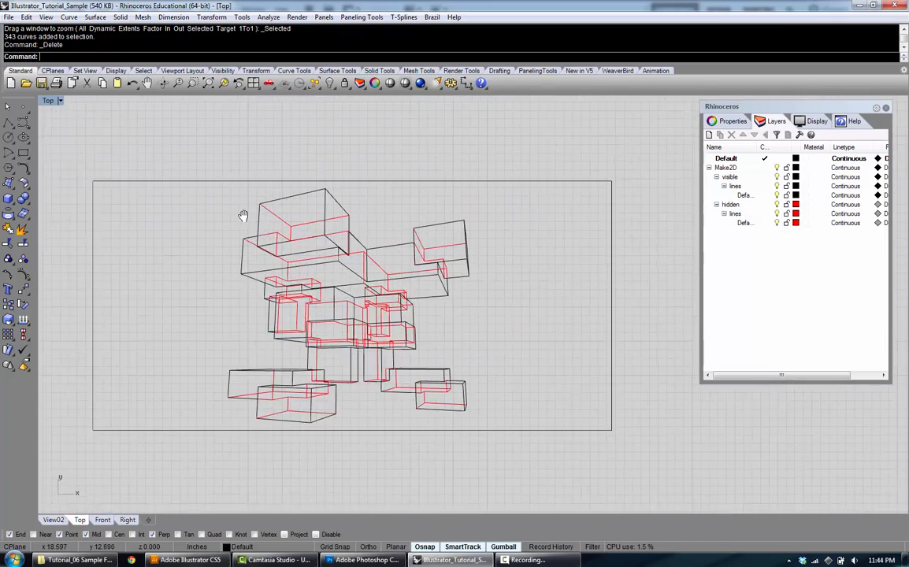
{"action": "left_click_drag", "start_coordinate": [243, 216], "coordinate": [304, 214]}
{"action": "mouse_move", "coordinate": [108, 150]}
{"action": "left_mouse_down"}
{"action": "mouse_move", "coordinate": [394, 444]}
{"action": "mouse_move", "coordinate": [701, 488]}
{"action": "left_mouse_up"}
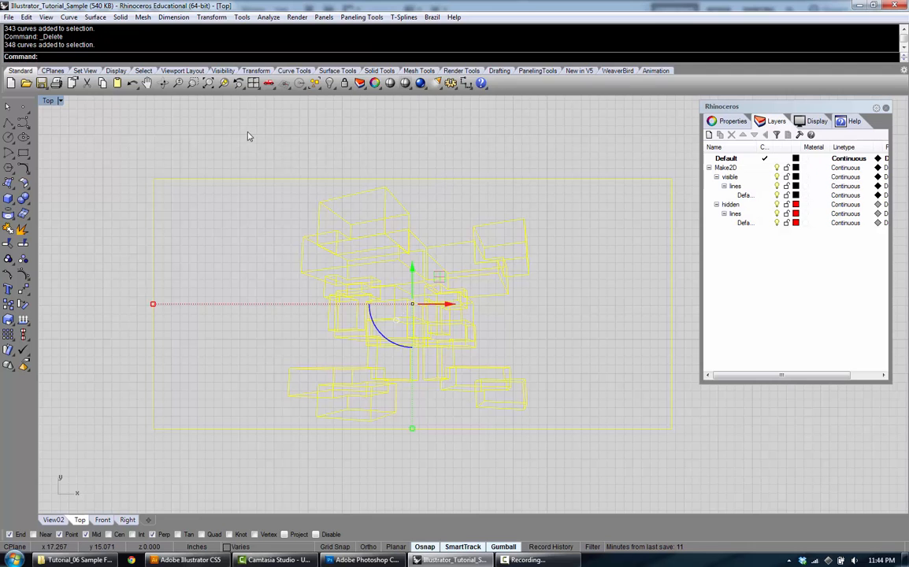
Start exporting the selected 2D drawing to the Desktop, naming the file View01_2D and choosing the Adobe Illustrator (*.ai) format
{"action": "left_click", "coordinate": [9, 17]}
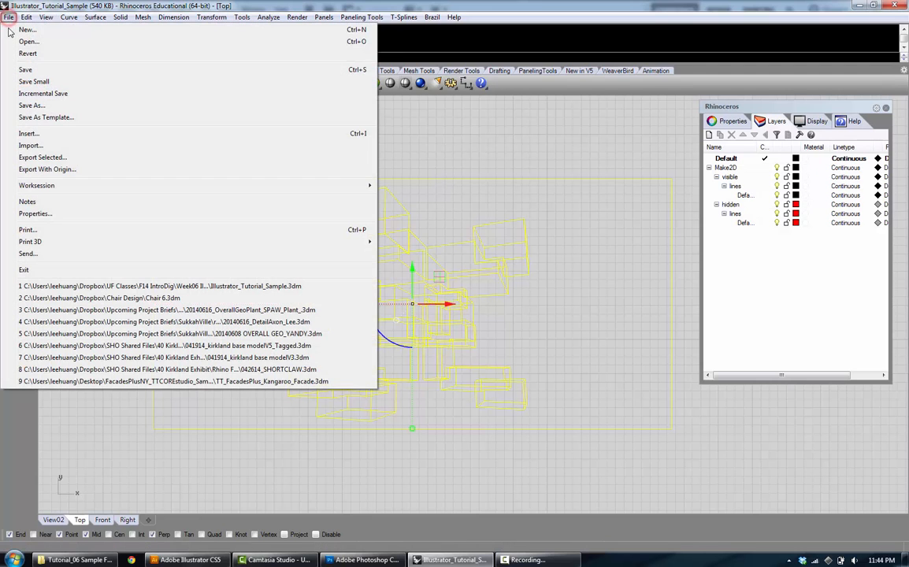
{"action": "left_click", "coordinate": [30, 157]}
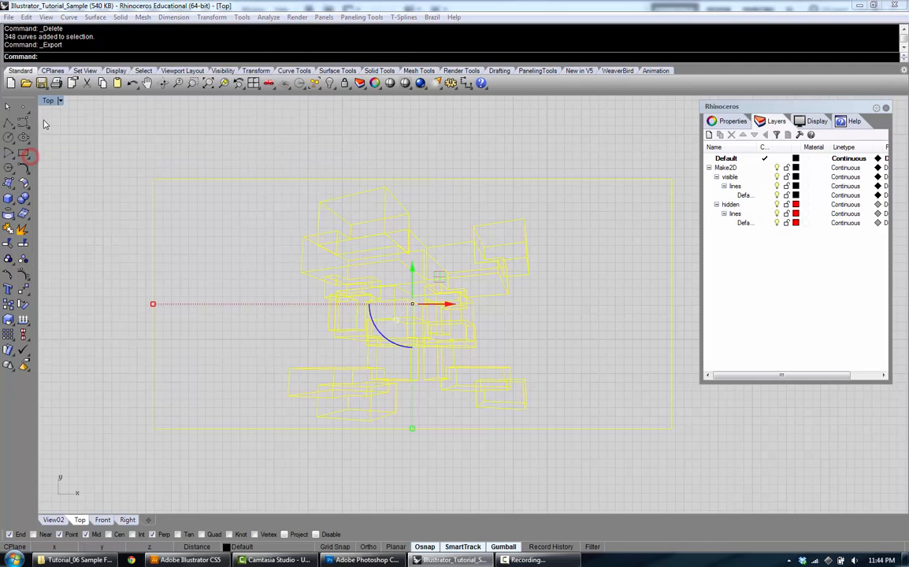
{"action": "left_click_drag", "start_coordinate": [290, 142], "coordinate": [67, 63]}
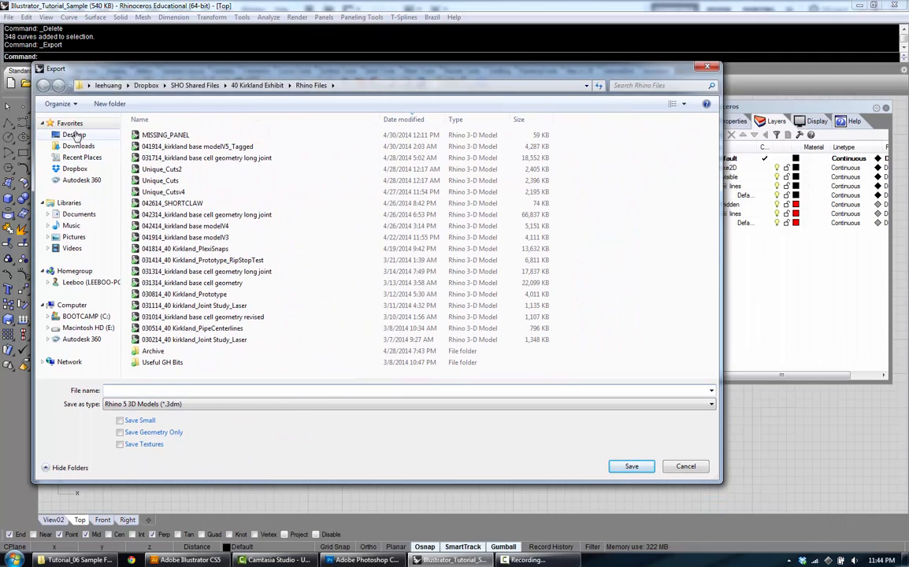
{"action": "left_click", "coordinate": [73, 134]}
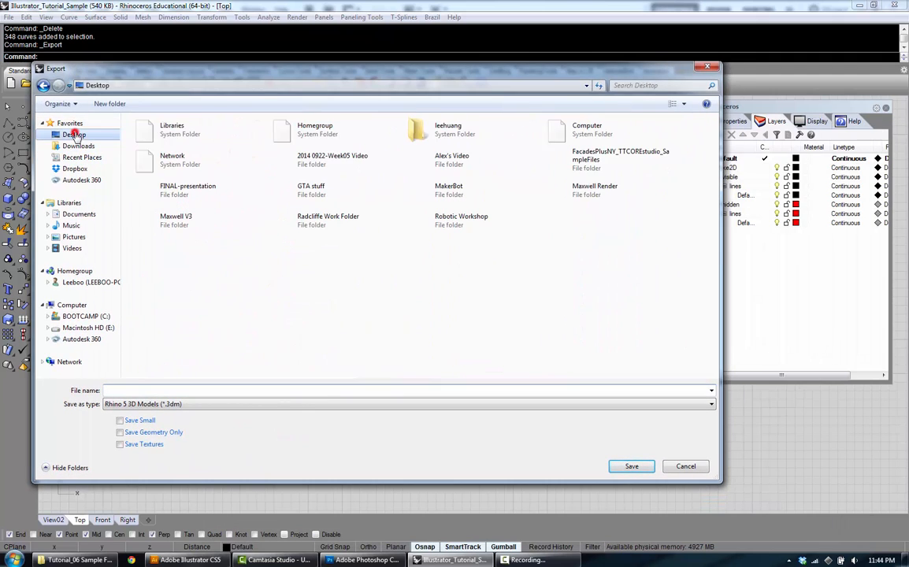
{"action": "left_click", "coordinate": [146, 391]}
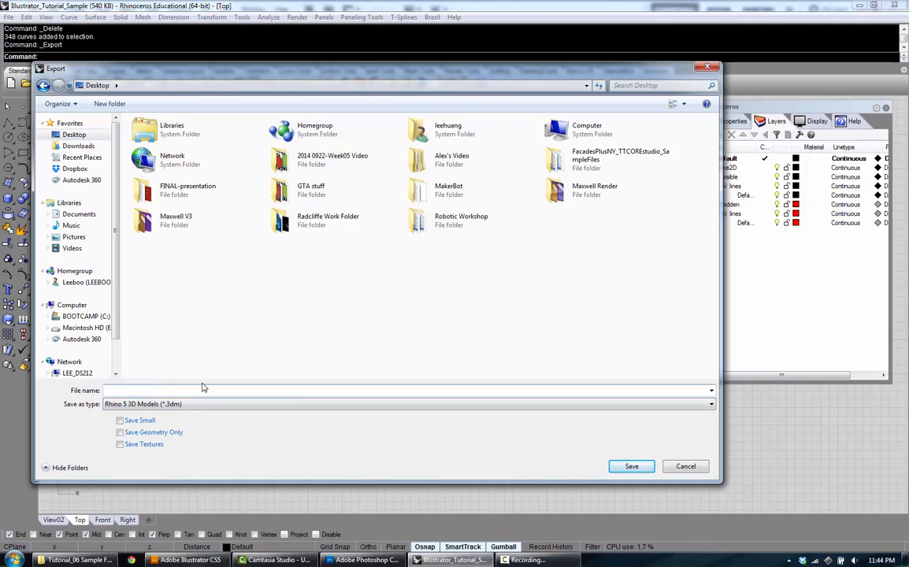
{"action": "type", "text": "V"}
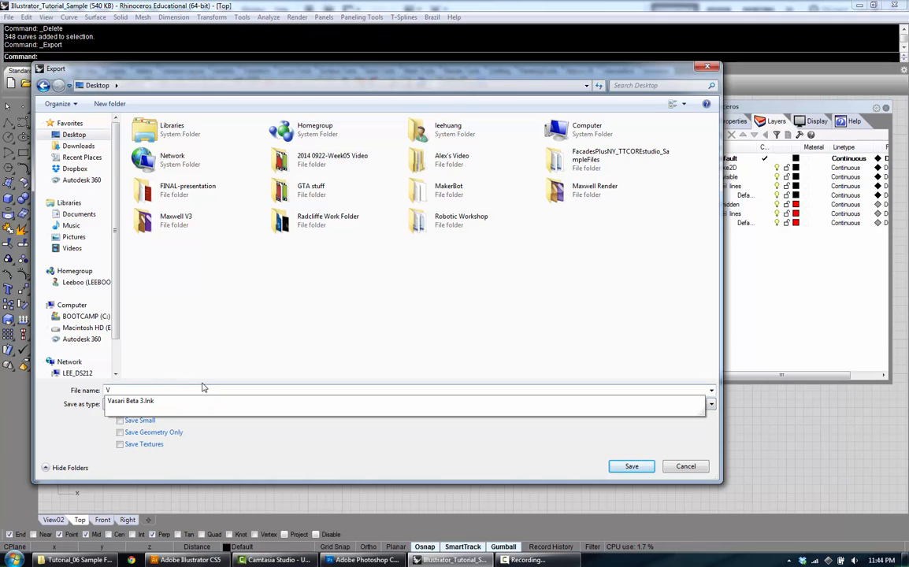
{"action": "type", "text": "iew"}
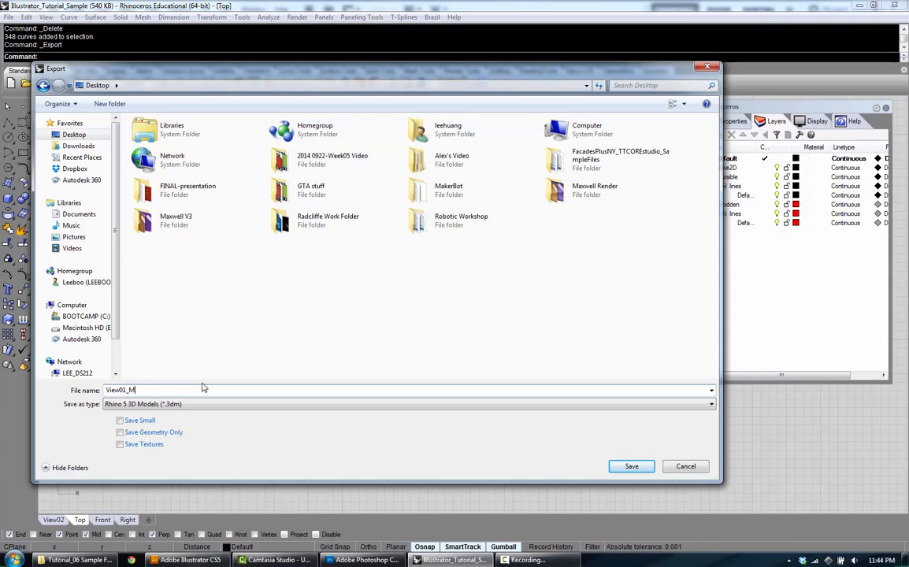
{"action": "type", "text": "01_M"}
{"action": "key", "text": "BackSpace"}
{"action": "left_click", "coordinate": [188, 404]}
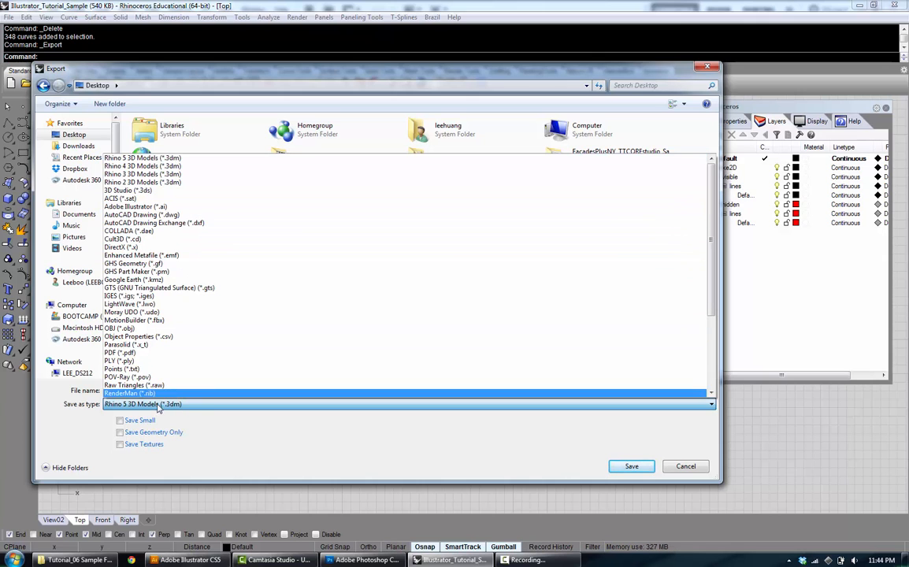
{"action": "left_click", "coordinate": [193, 208]}
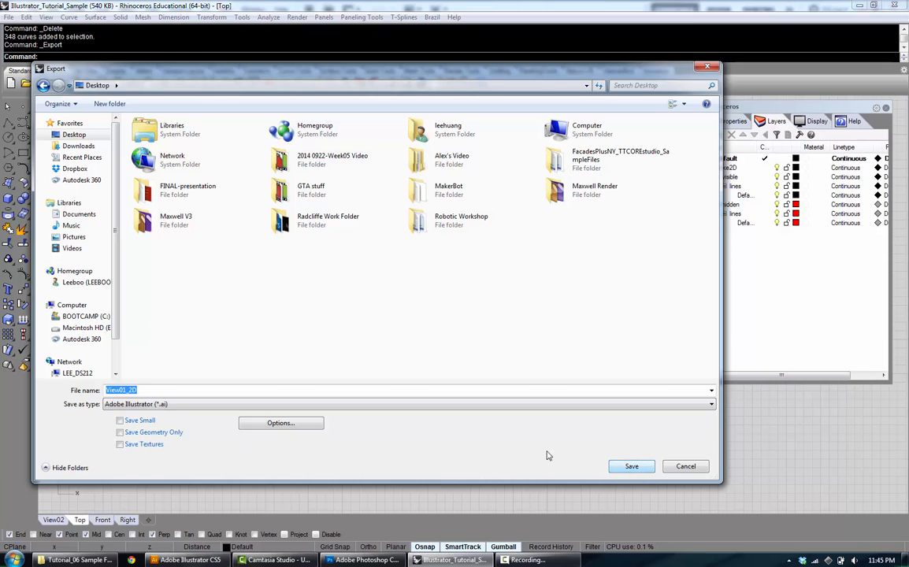
Review the AI export options, keeping Snapshot of current view and RGB colour, save the file, and clear the selection
{"action": "left_click", "coordinate": [310, 430]}
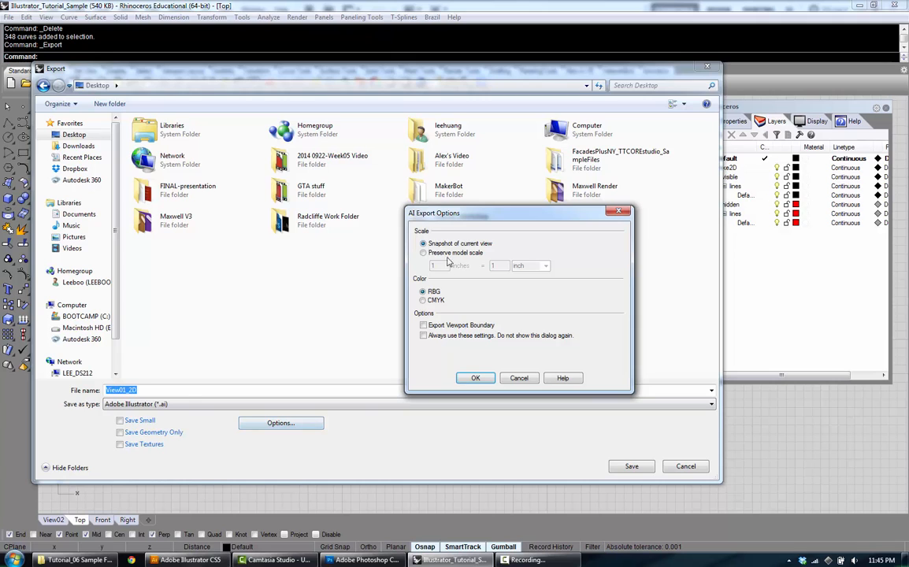
{"action": "left_click_drag", "start_coordinate": [475, 219], "coordinate": [314, 183]}
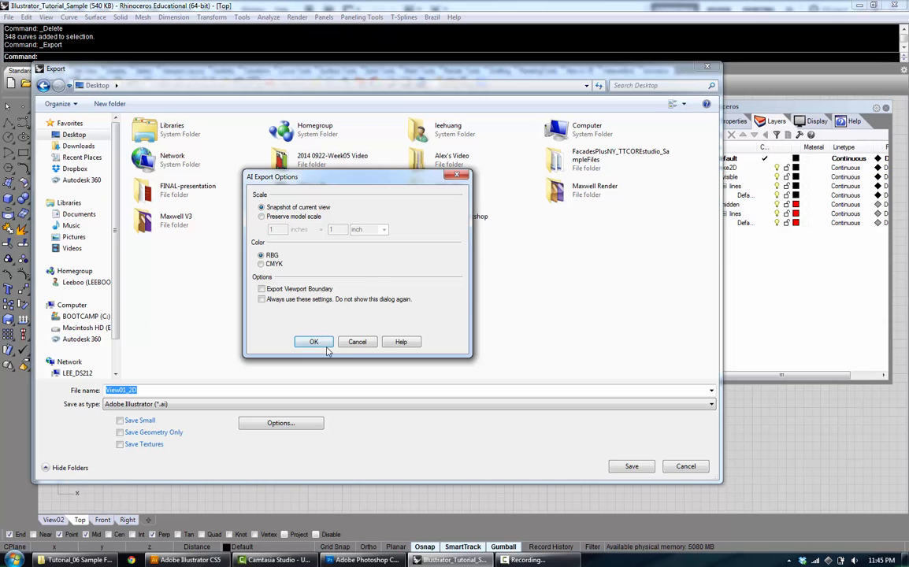
{"action": "left_click", "coordinate": [349, 344]}
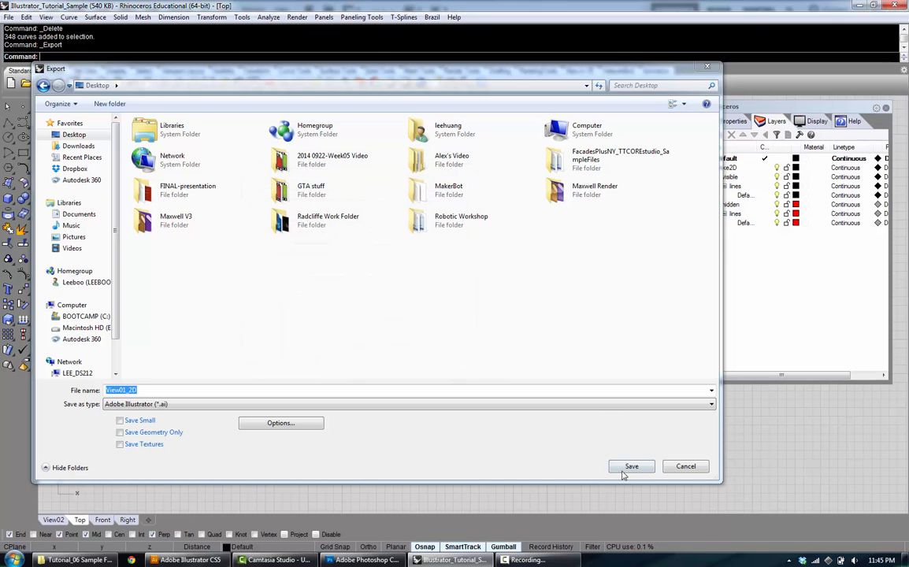
{"action": "left_click", "coordinate": [626, 464]}
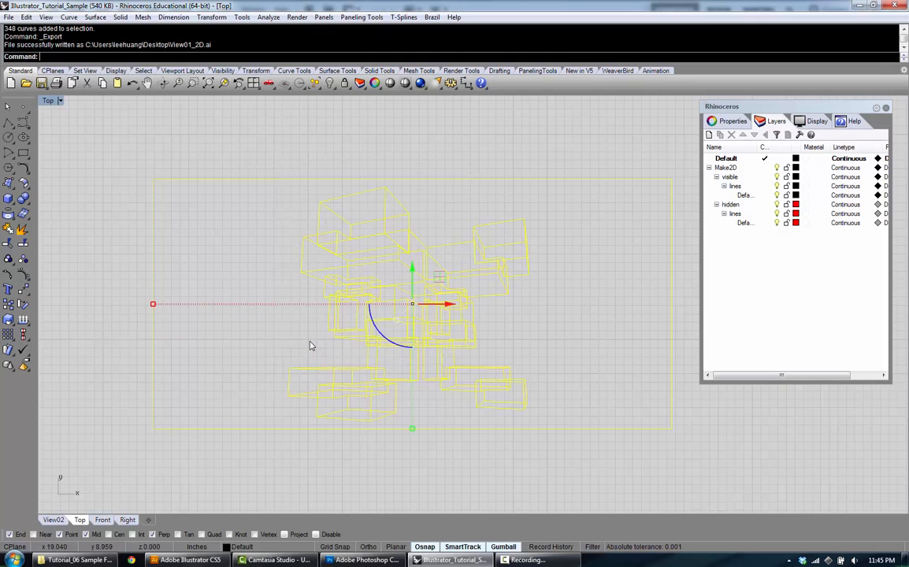
{"action": "left_click", "coordinate": [236, 212]}
{"action": "left_click", "coordinate": [268, 139]}
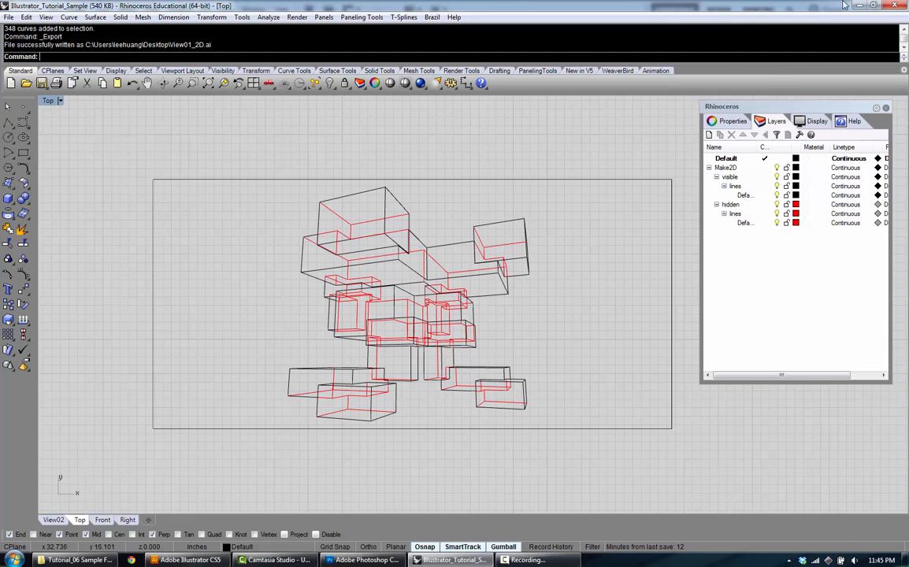
Switch to Adobe Illustrator and open the exported View01_2D file from the Desktop
{"action": "left_click", "coordinate": [189, 560]}
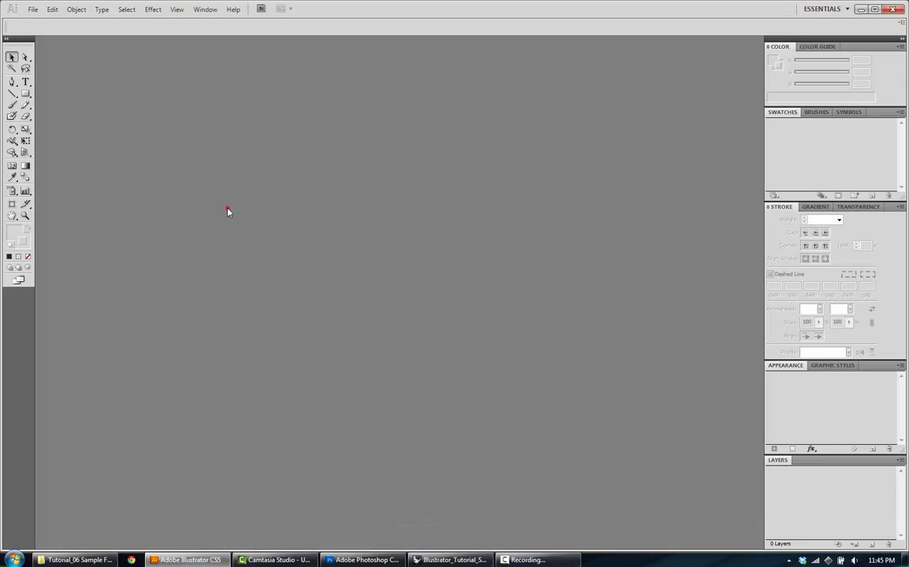
{"action": "left_click", "coordinate": [227, 207]}
{"action": "left_click", "coordinate": [33, 9]}
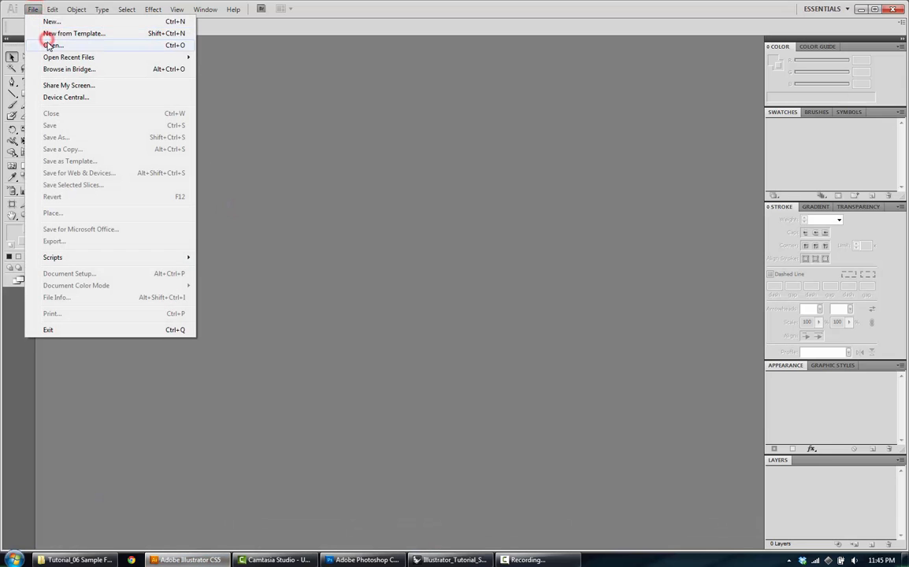
{"action": "left_click", "coordinate": [49, 45]}
{"action": "scroll", "coordinate": [462, 268], "scroll_direction": "down", "scroll_amount": 3}
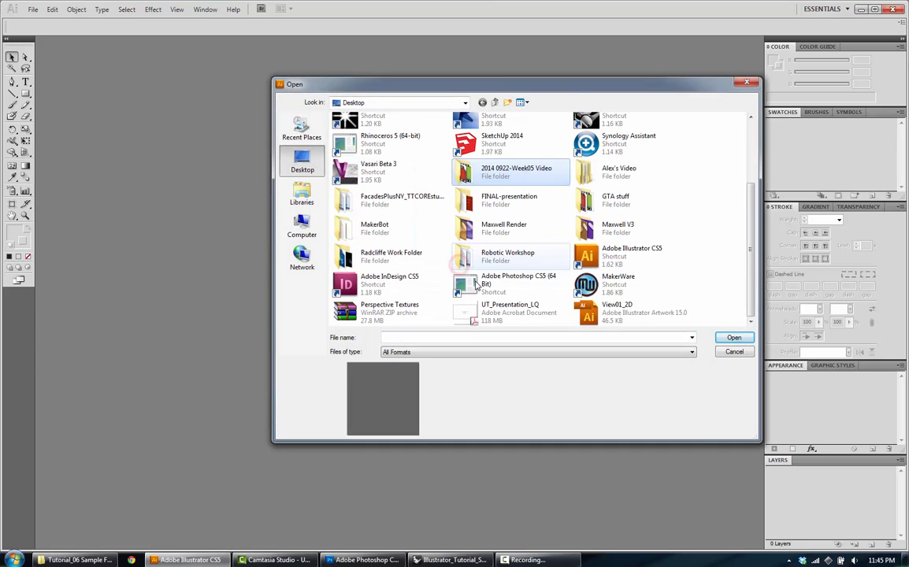
{"action": "double_click", "coordinate": [592, 315]}
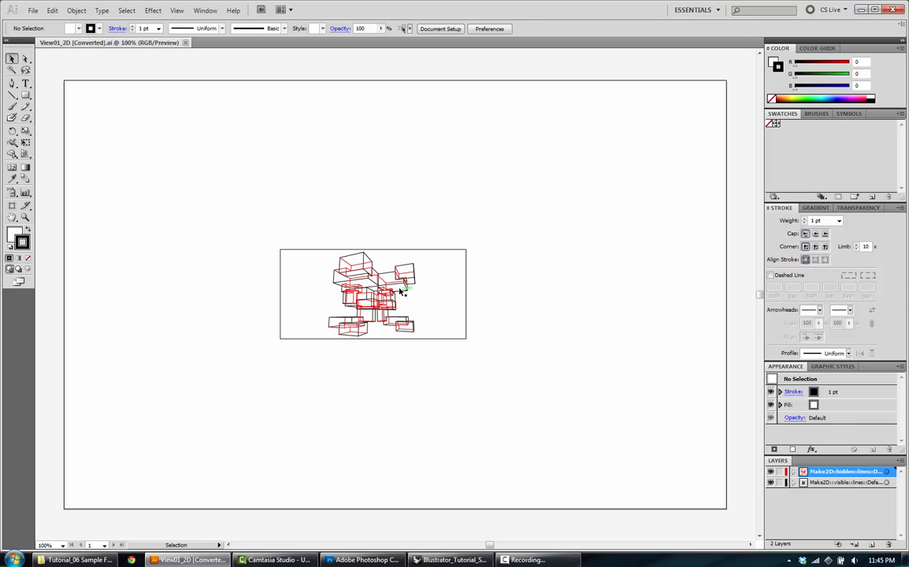
Select the viewport rectangle around the imported linework to inspect its stroke and size, and clear the selection
{"action": "left_click_drag", "start_coordinate": [505, 361], "coordinate": [242, 191]}
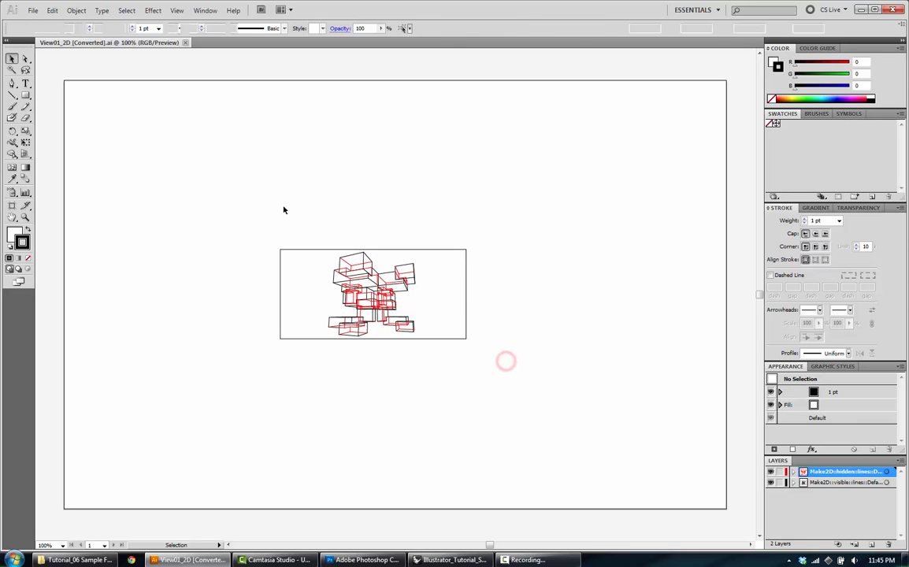
{"action": "left_click", "coordinate": [311, 223]}
{"action": "left_click", "coordinate": [305, 238]}
{"action": "left_click_drag", "start_coordinate": [306, 238], "coordinate": [300, 258]}
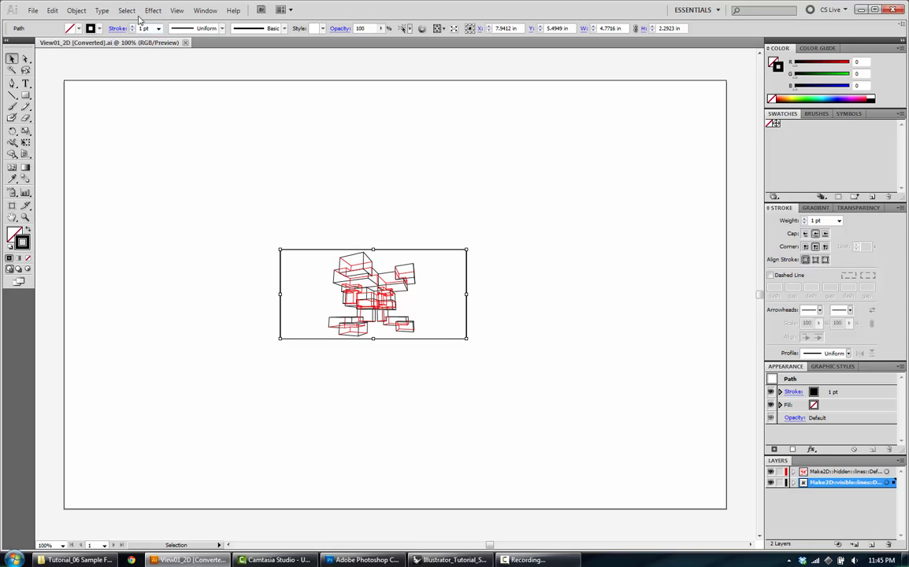
{"action": "left_click", "coordinate": [235, 206]}
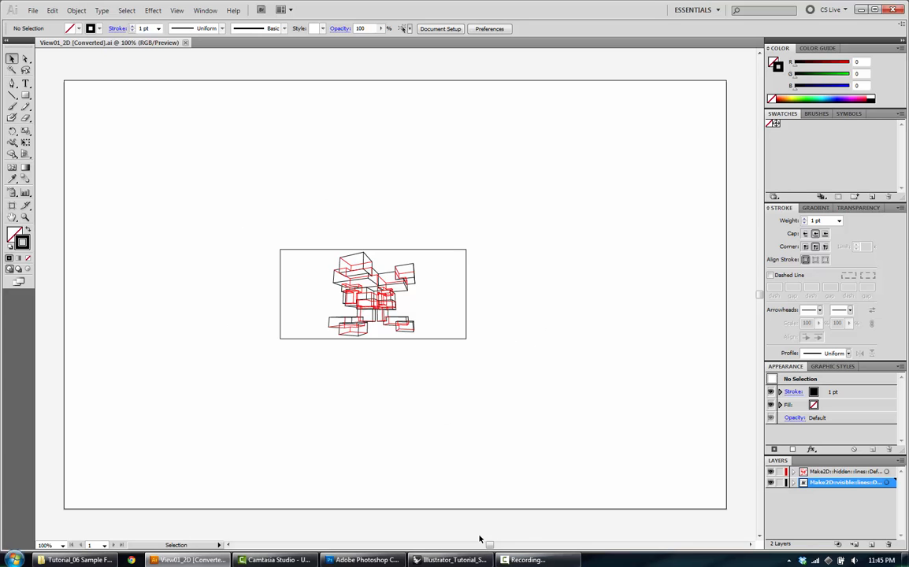
Switch back to Rhino, restore the named view View01 in the perspective viewport, and close the floating Layers window
{"action": "left_click", "coordinate": [453, 560]}
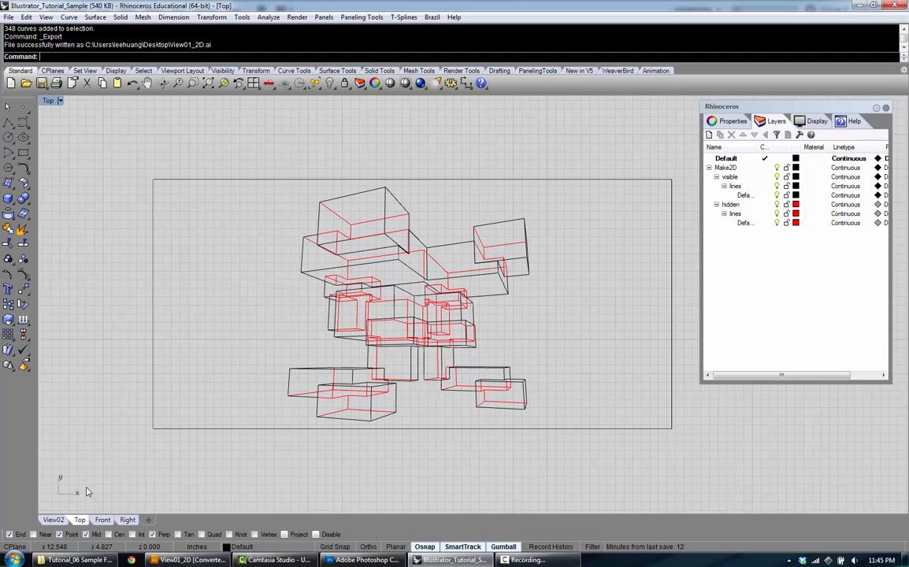
{"action": "left_click", "coordinate": [53, 520]}
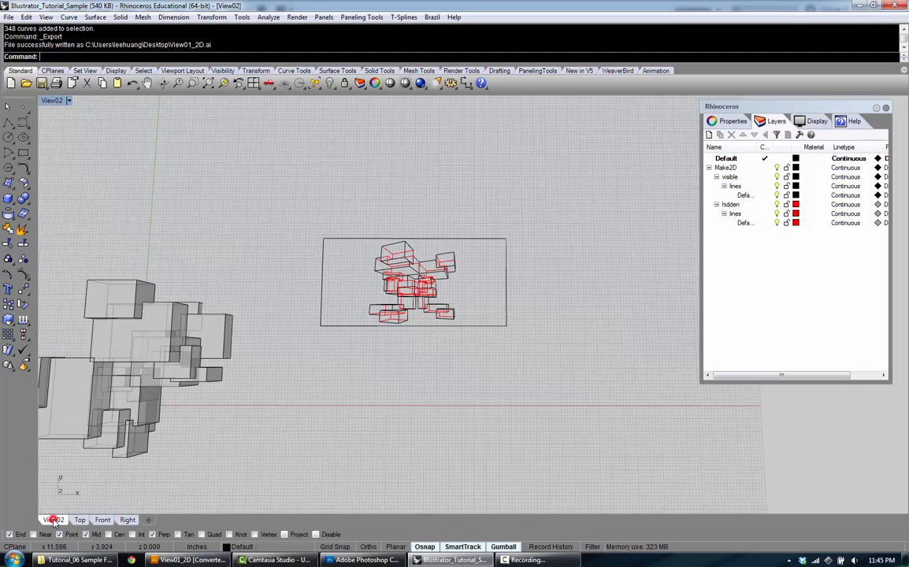
{"action": "left_click", "coordinate": [62, 101]}
{"action": "mouse_move", "coordinate": [96, 296]}
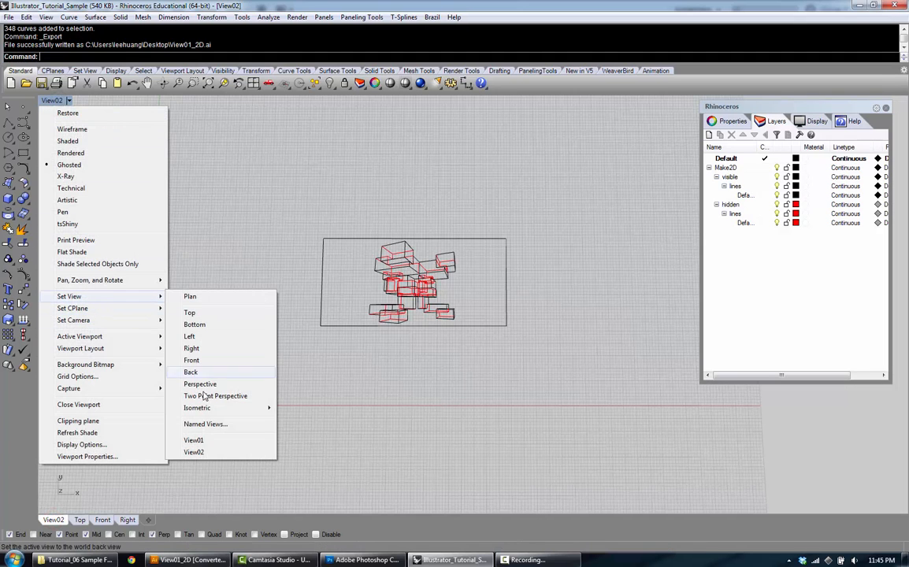
{"action": "left_click", "coordinate": [194, 441]}
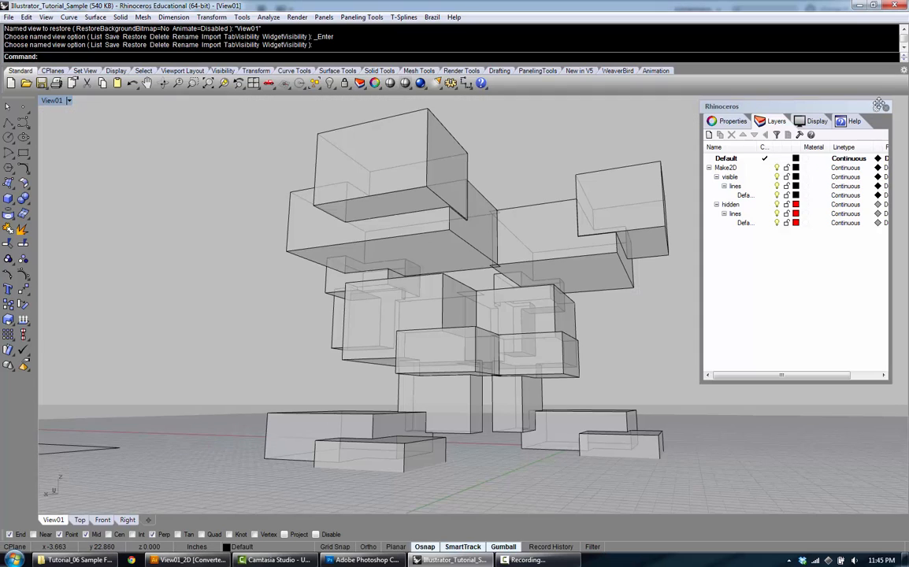
{"action": "left_click", "coordinate": [886, 108]}
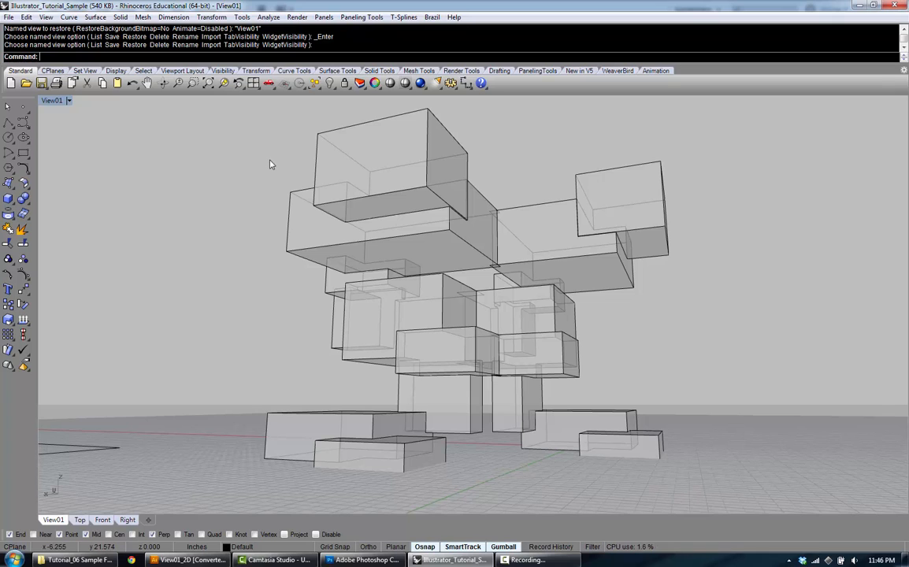
Open the Brazil renderer settings, compare the custom and viewport output sizes, and set the output to use the viewport size
{"action": "left_click", "coordinate": [413, 16]}
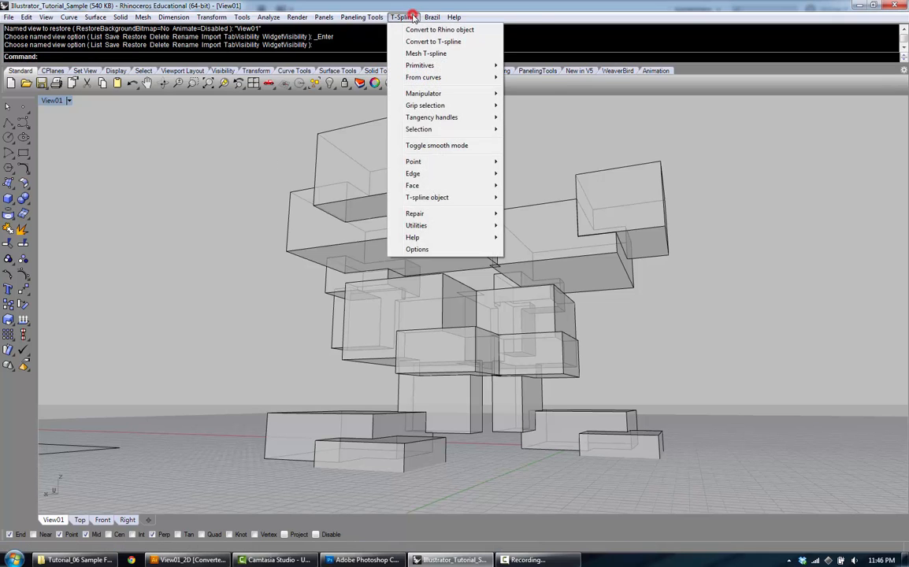
{"action": "left_click", "coordinate": [439, 29]}
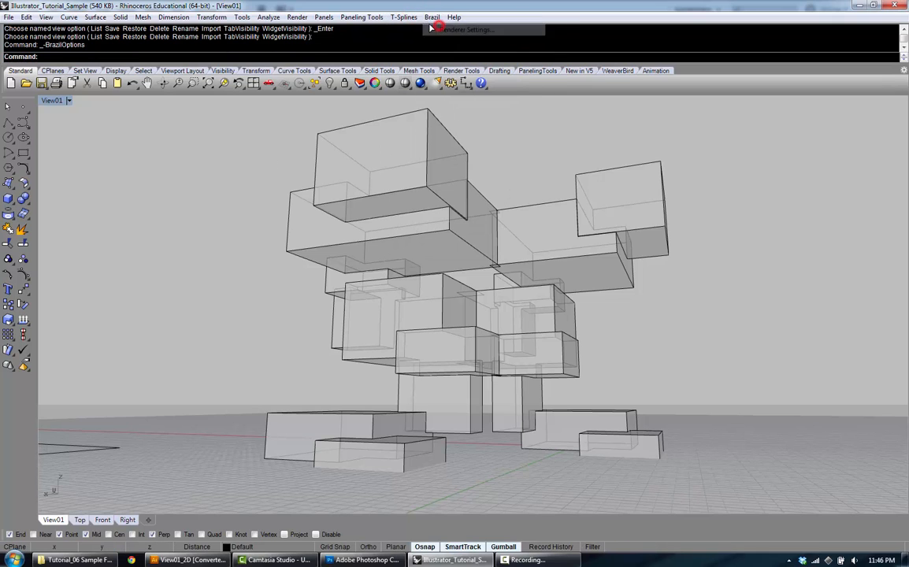
{"action": "left_click_drag", "start_coordinate": [445, 174], "coordinate": [192, 128]}
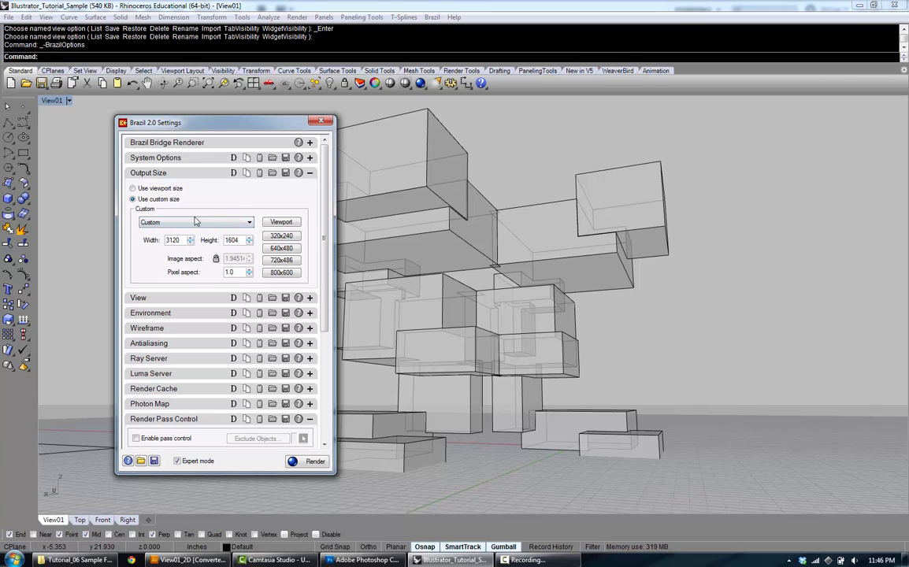
{"action": "left_click", "coordinate": [168, 190]}
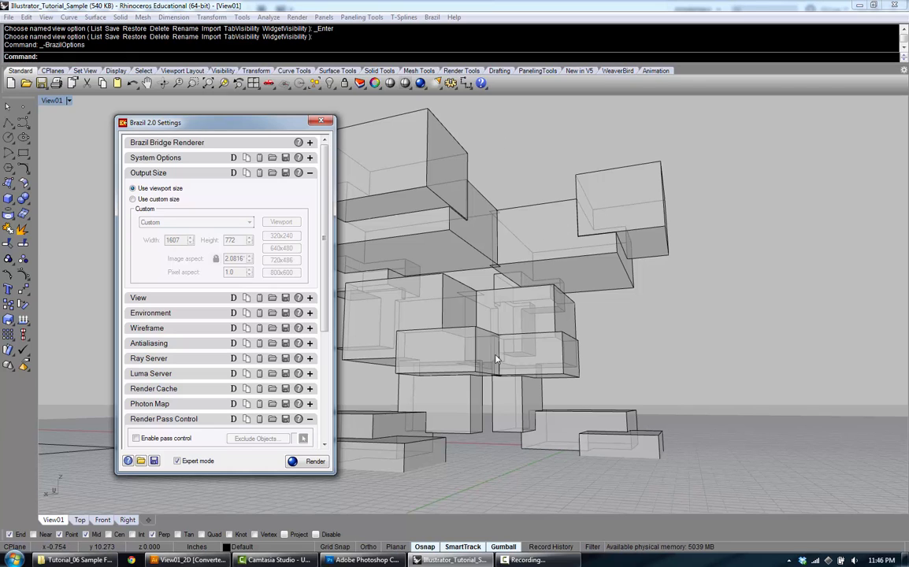
{"action": "left_click_drag", "start_coordinate": [212, 123], "coordinate": [181, 118]}
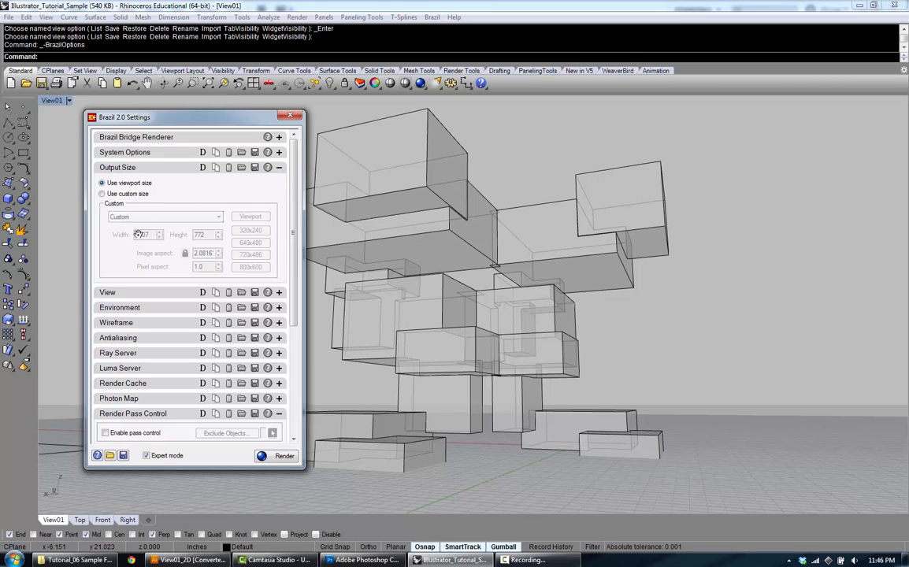
{"action": "left_click", "coordinate": [120, 194]}
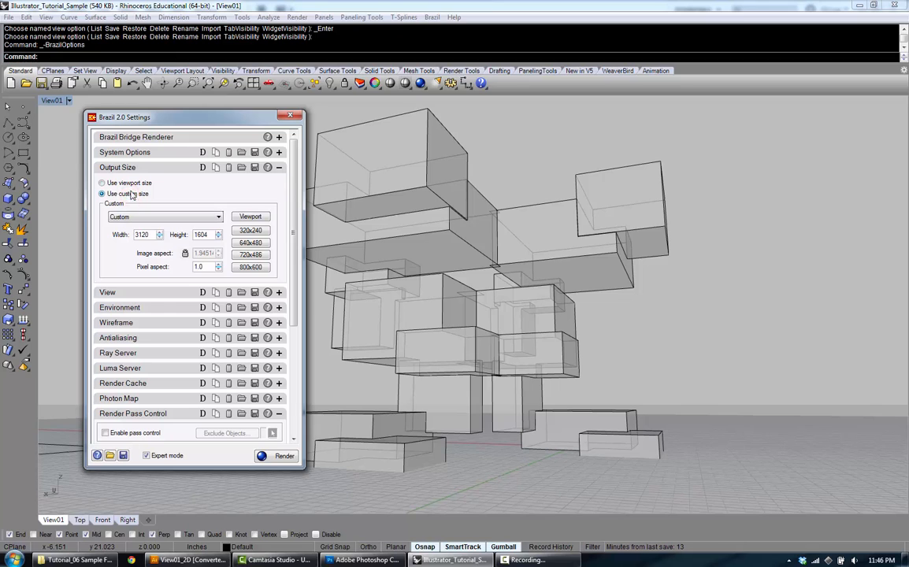
{"action": "left_click", "coordinate": [130, 183]}
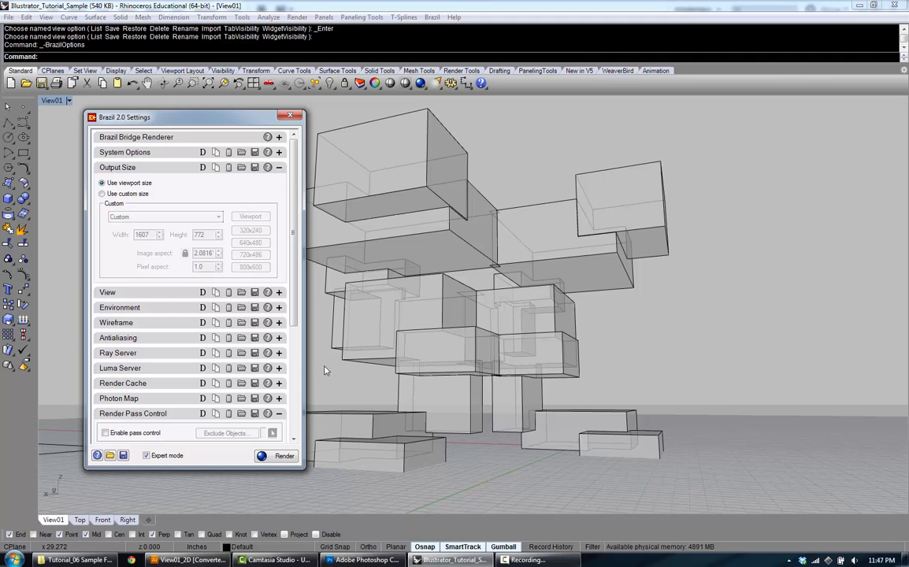
Render View01 with Brazil and reposition the finished render's window for viewing
{"action": "left_click", "coordinate": [285, 462]}
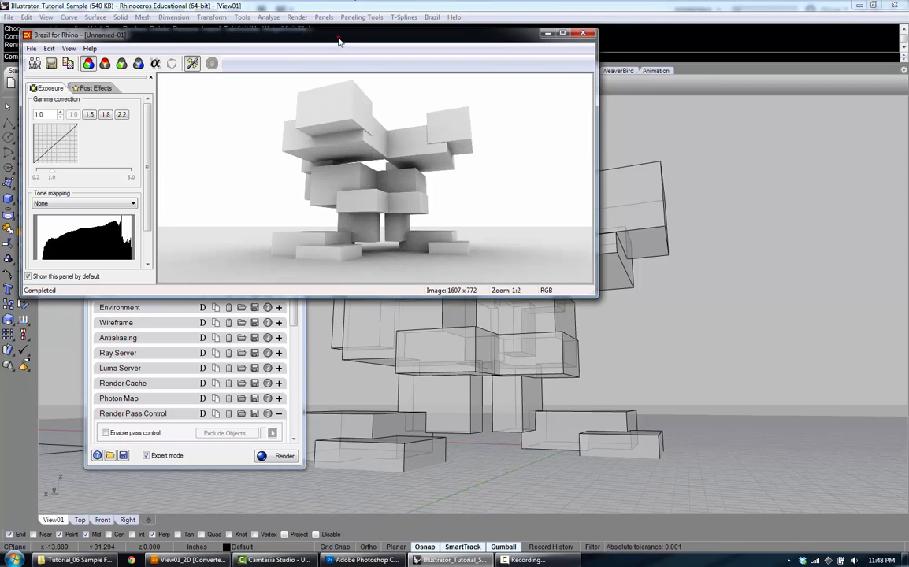
{"action": "left_click_drag", "start_coordinate": [307, 36], "coordinate": [349, 86]}
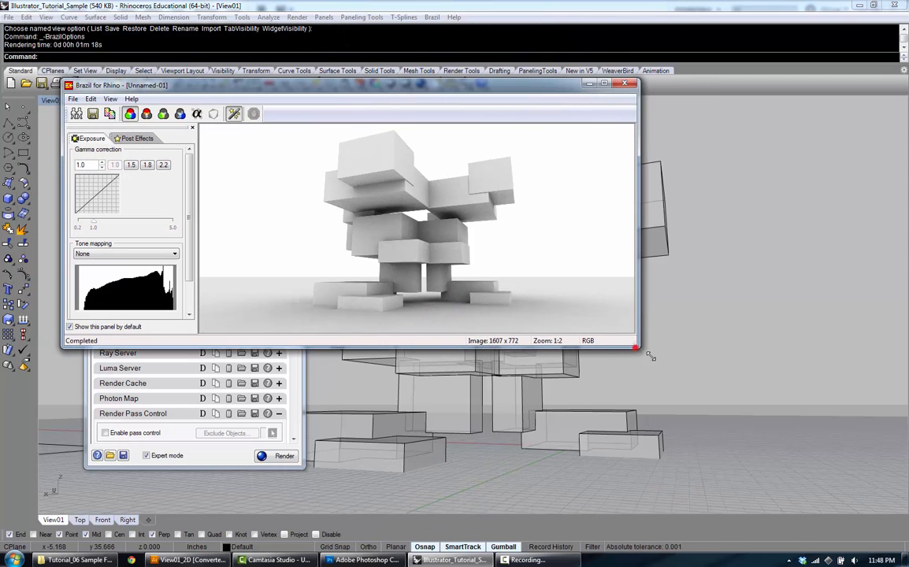
Save the finished render to the Desktop as a PNG file named View01_BK
{"action": "left_click_drag", "start_coordinate": [648, 355], "coordinate": [711, 393]}
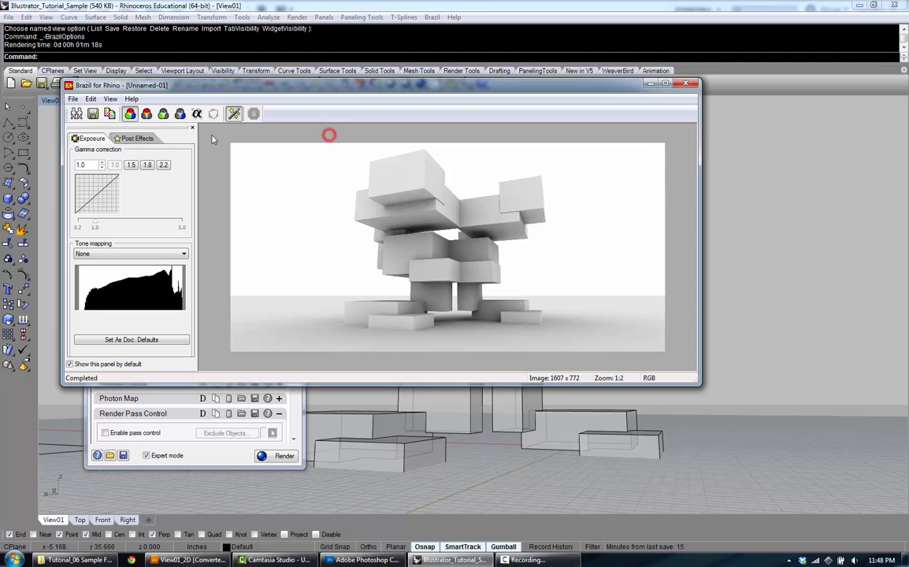
{"action": "left_click", "coordinate": [92, 114]}
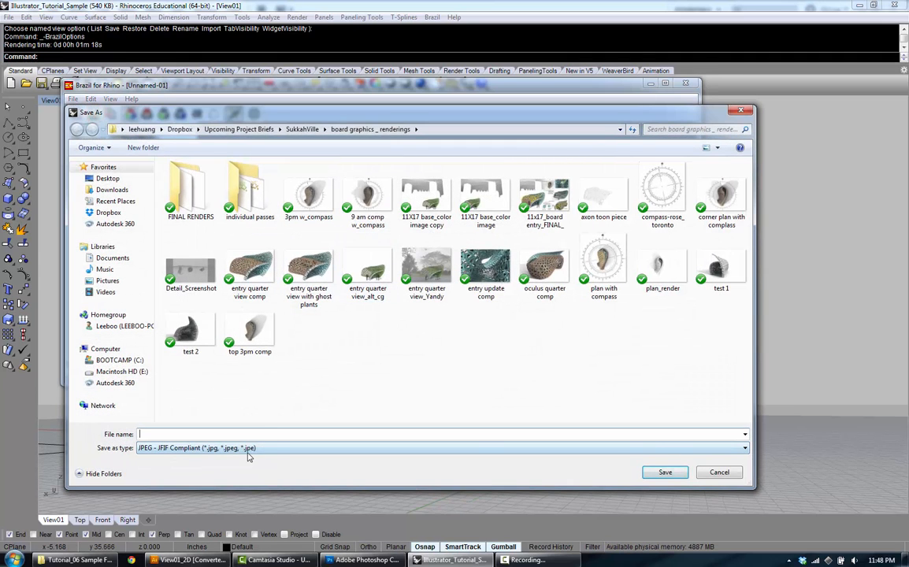
{"action": "left_click", "coordinate": [247, 451]}
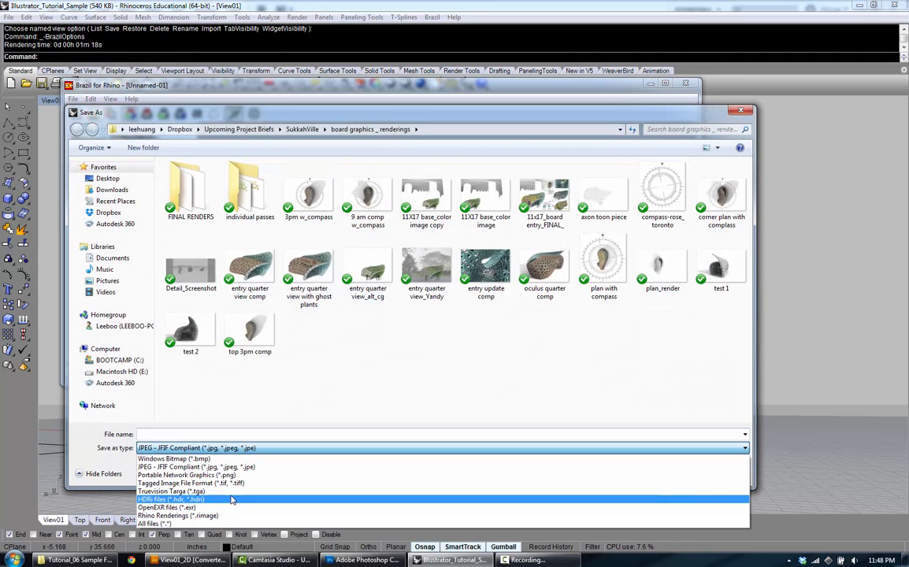
{"action": "left_click", "coordinate": [209, 475]}
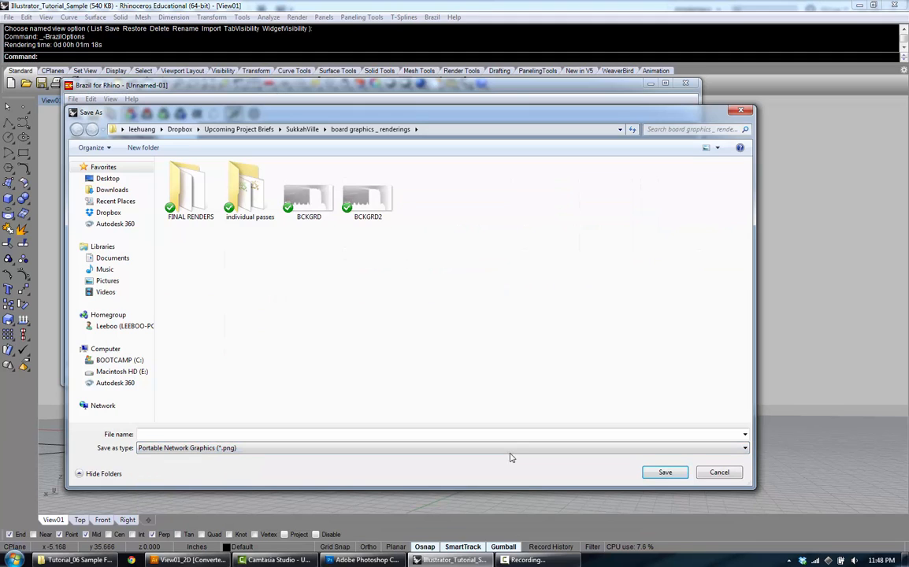
{"action": "left_click", "coordinate": [94, 178]}
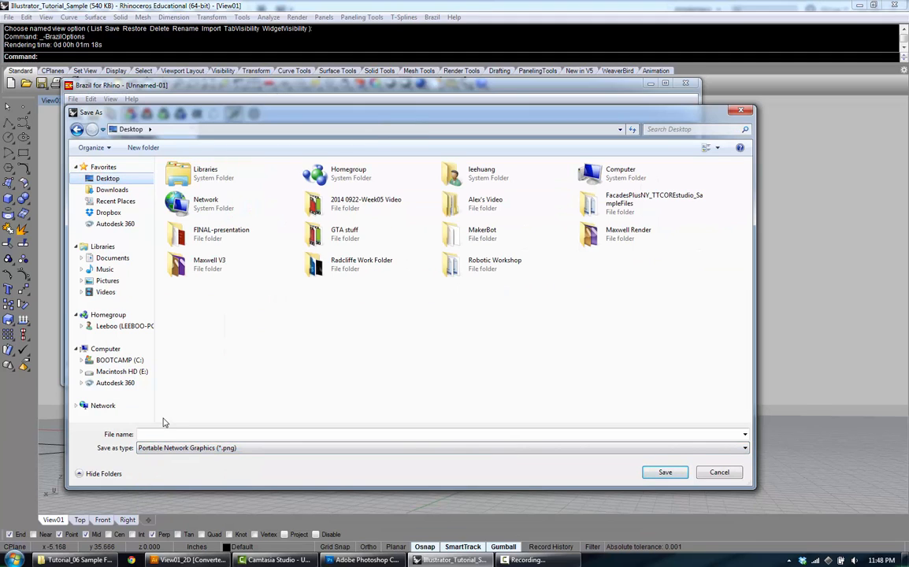
{"action": "left_click", "coordinate": [163, 434]}
{"action": "type", "text": "V"}
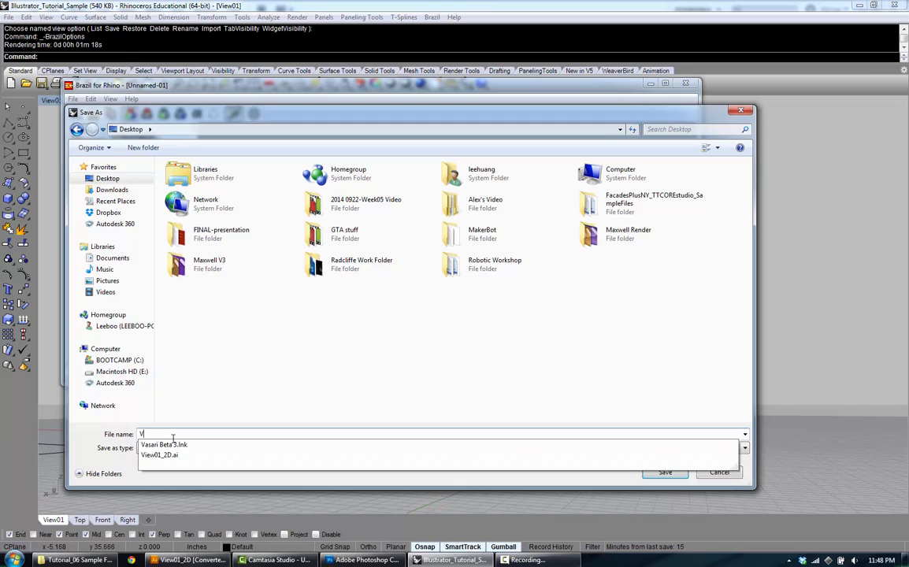
{"action": "type", "text": "iew01_B"}
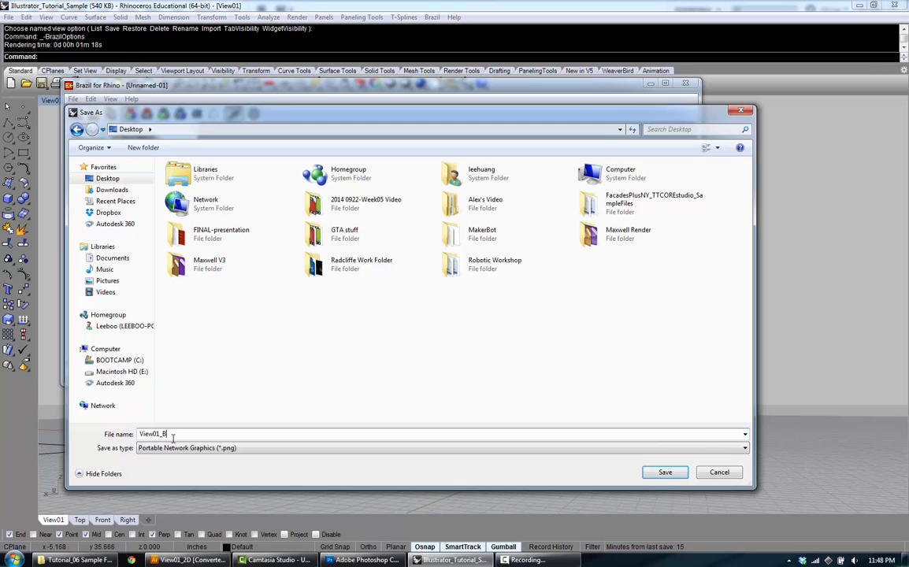
{"action": "type", "text": "K"}
{"action": "left_click", "coordinate": [665, 473]}
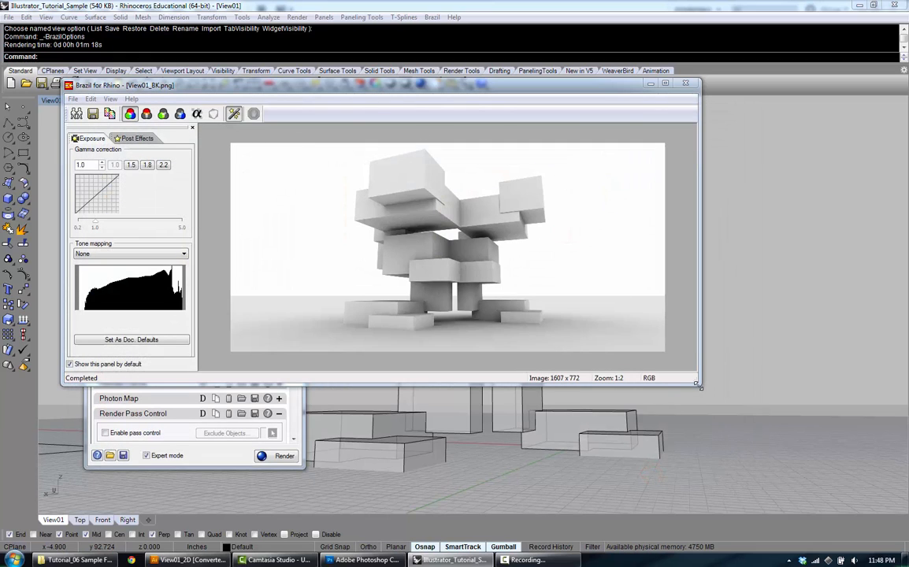
Display the render's alpha channel, save it to the Desktop as a PNG named View01_ALPHA, and close the render window
{"action": "left_click_drag", "start_coordinate": [697, 384], "coordinate": [780, 452]}
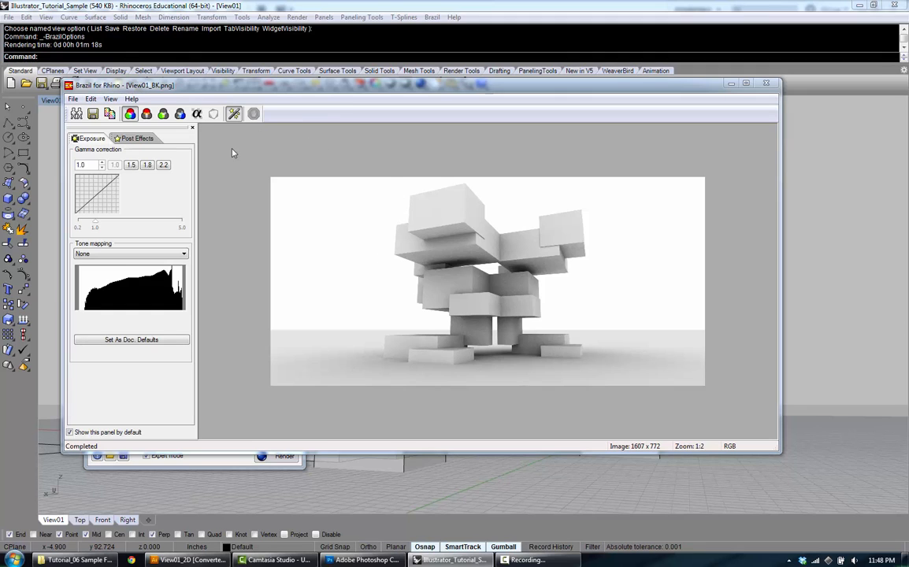
{"action": "mouse_move", "coordinate": [178, 87]}
{"action": "left_mouse_down"}
{"action": "mouse_move", "coordinate": [194, 80]}
{"action": "mouse_move", "coordinate": [185, 94]}
{"action": "left_mouse_up"}
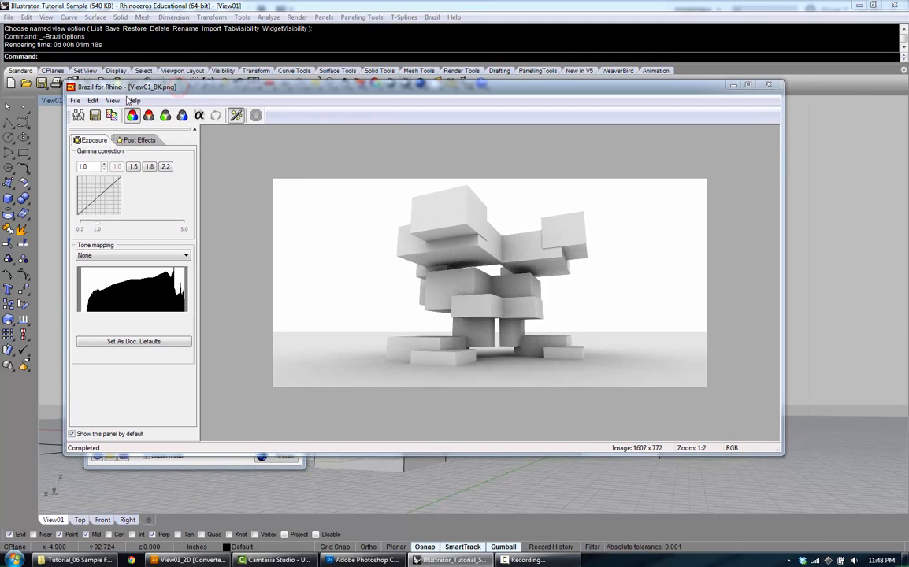
{"action": "left_click", "coordinate": [199, 116]}
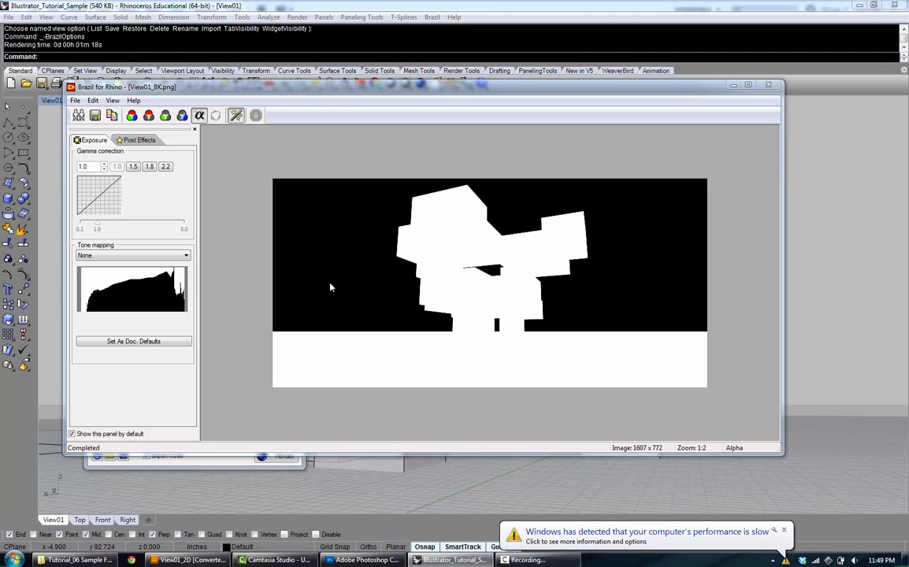
{"action": "left_click", "coordinate": [94, 115]}
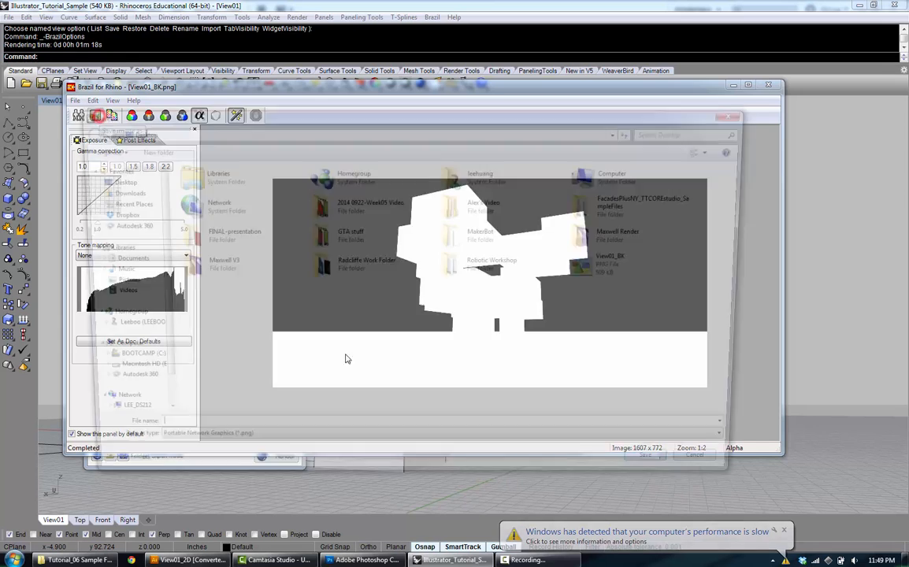
{"action": "left_click", "coordinate": [619, 269]}
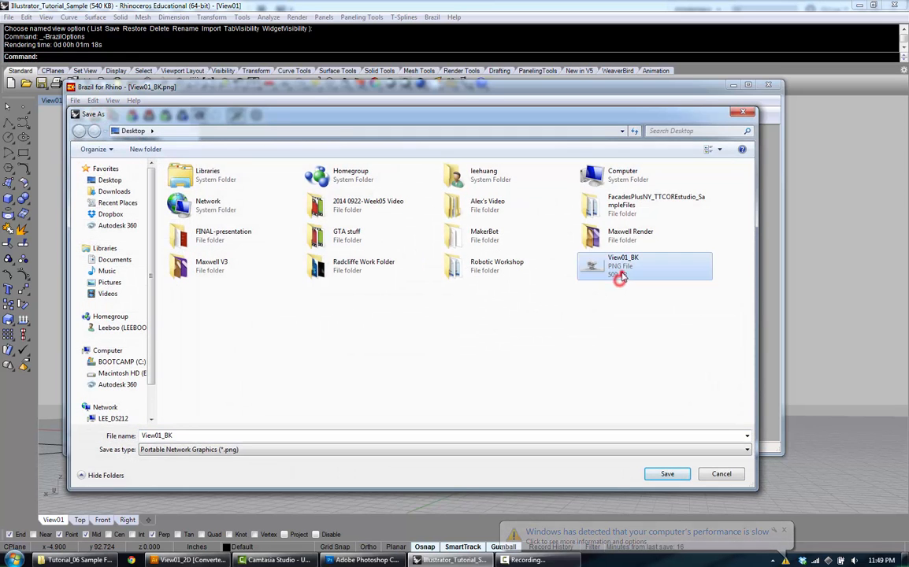
{"action": "double_click", "coordinate": [231, 435]}
{"action": "left_click", "coordinate": [231, 435]}
{"action": "key", "text": "BackSpace"}
{"action": "key", "text": "BackSpace"}
{"action": "type", "text": "A"}
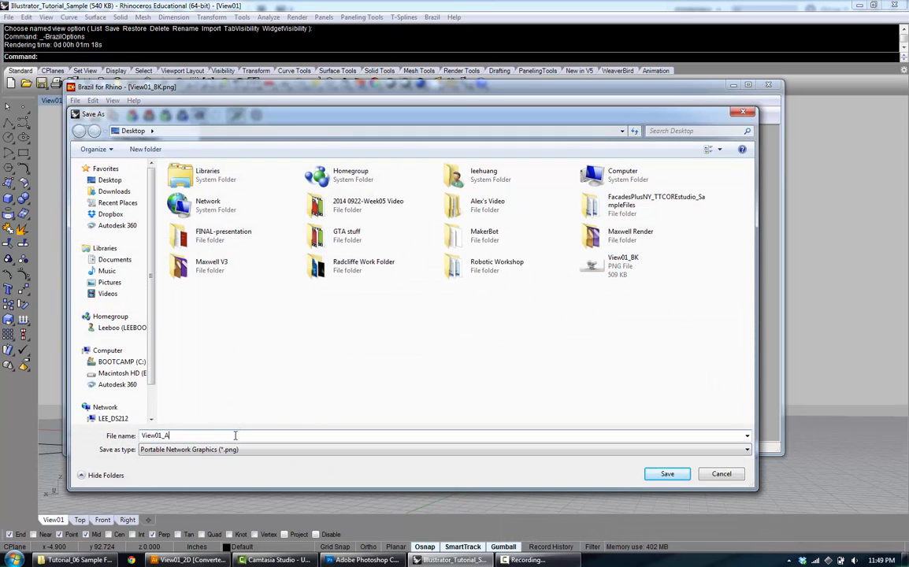
{"action": "type", "text": "LPHA"}
{"action": "left_click", "coordinate": [666, 473]}
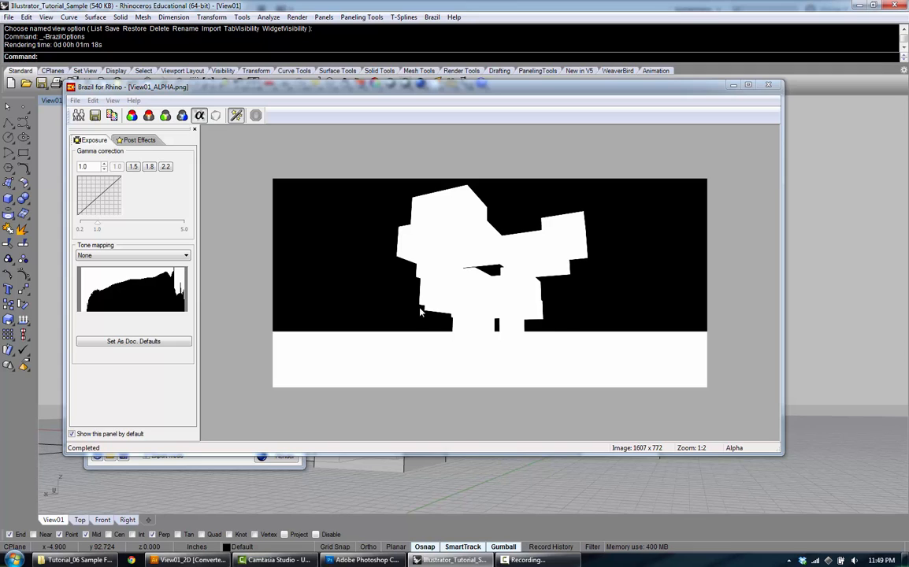
{"action": "left_click", "coordinate": [199, 116]}
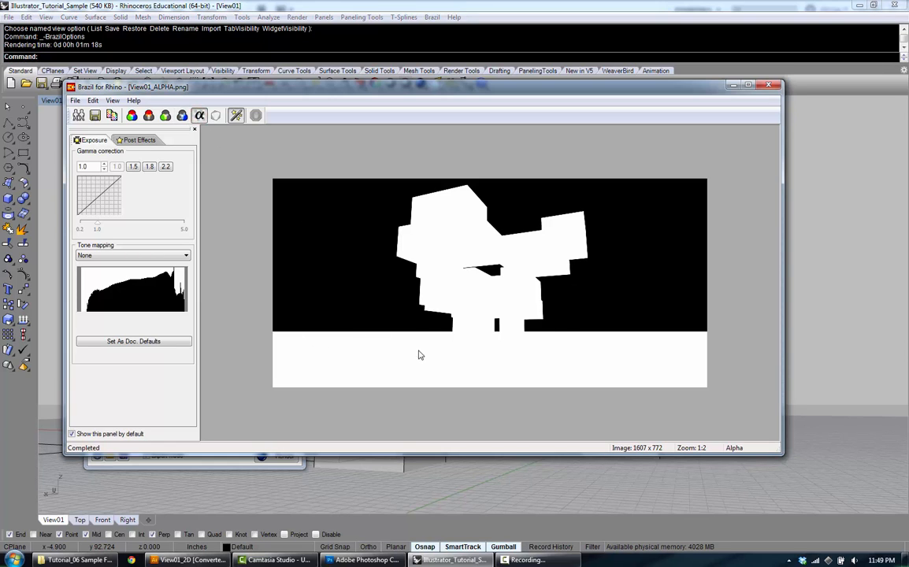
{"action": "left_click", "coordinate": [768, 85]}
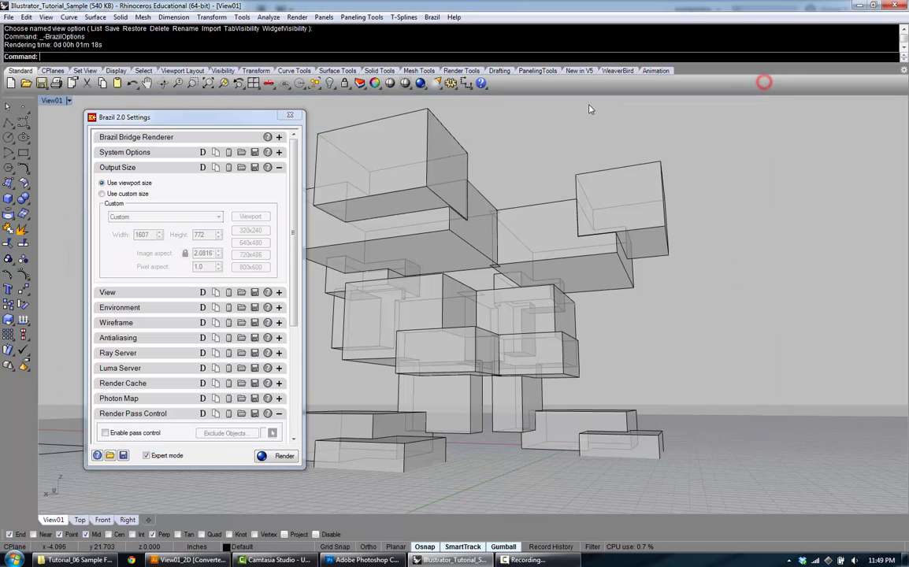
Turn off the ground plane and render View01 again without it
{"action": "left_click", "coordinate": [297, 16]}
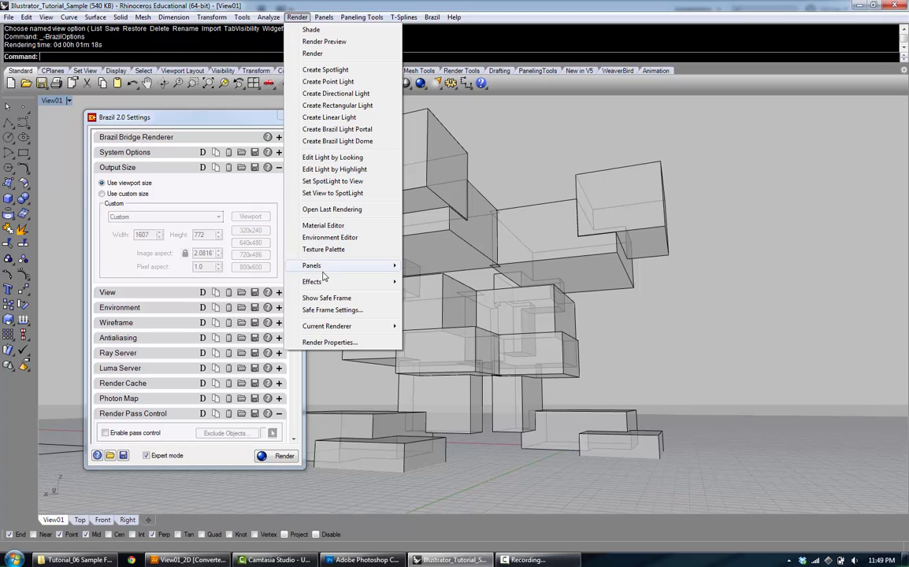
{"action": "mouse_move", "coordinate": [323, 268]}
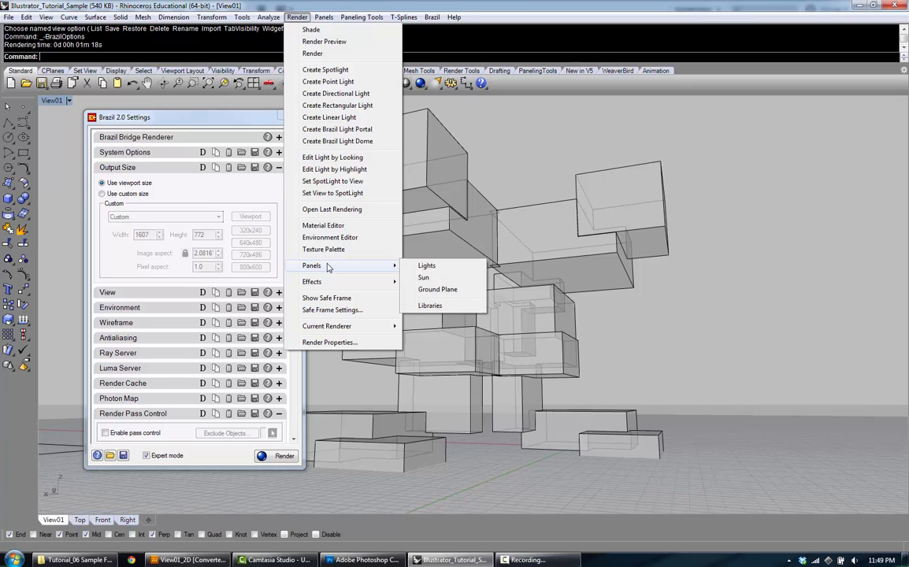
{"action": "left_click", "coordinate": [437, 289]}
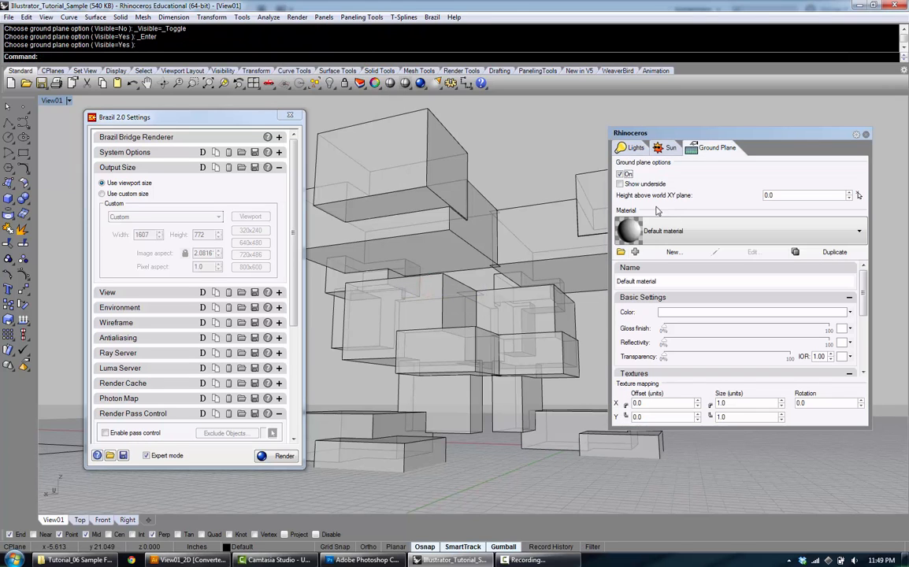
{"action": "left_click", "coordinate": [620, 174]}
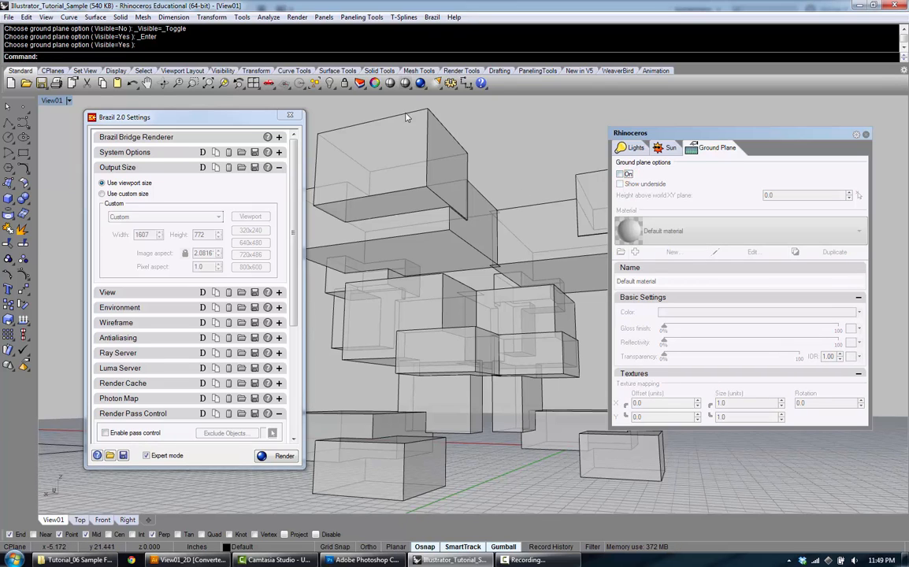
{"action": "left_click", "coordinate": [420, 82]}
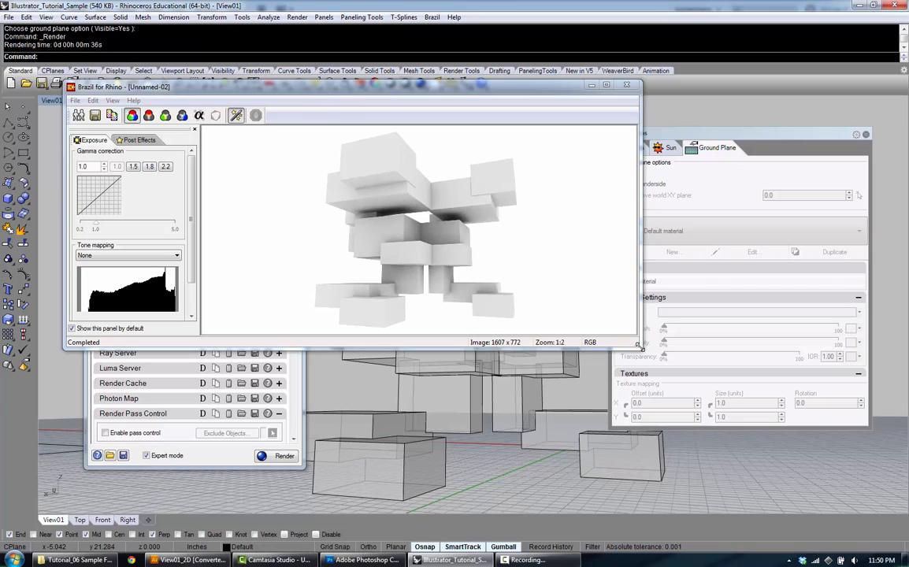
Inspect the new render's alpha channel, close the render unsaved, and turn the ground plane back on, closing its options
{"action": "left_click_drag", "start_coordinate": [635, 347], "coordinate": [692, 395]}
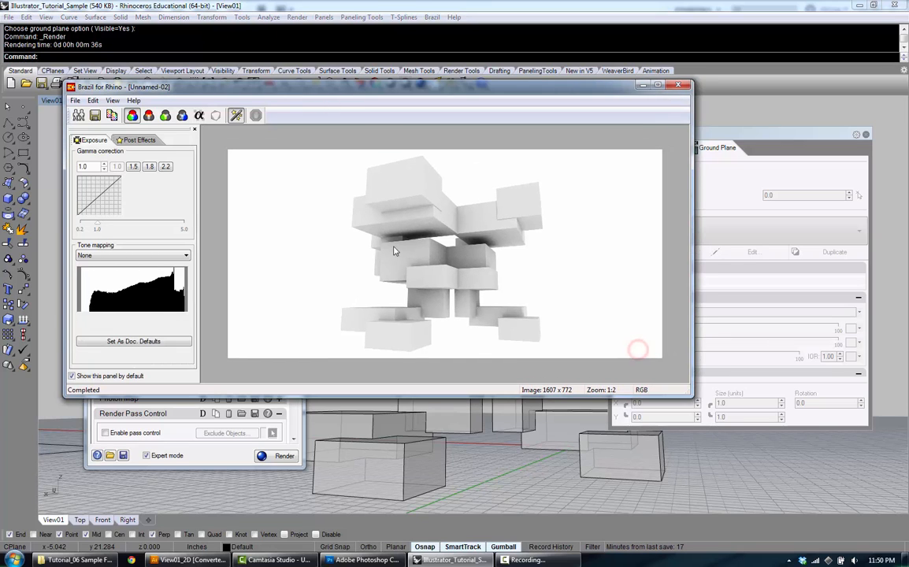
{"action": "left_click", "coordinate": [200, 116]}
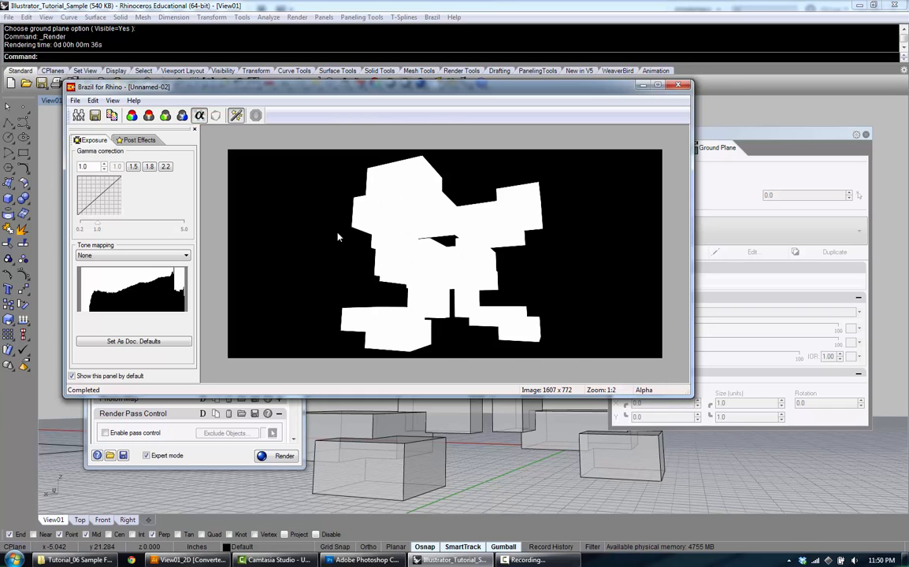
{"action": "left_click", "coordinate": [678, 85]}
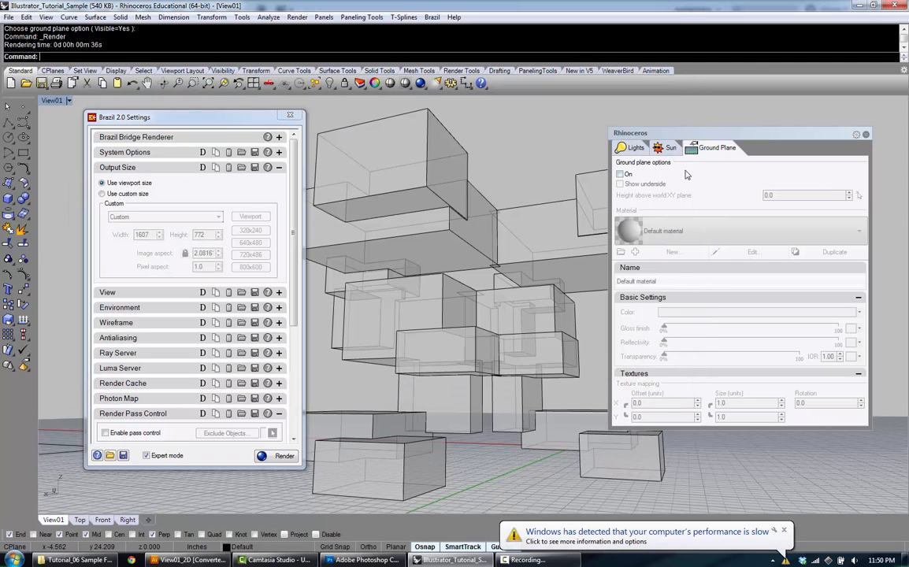
{"action": "left_click", "coordinate": [629, 173]}
{"action": "left_click", "coordinate": [866, 134]}
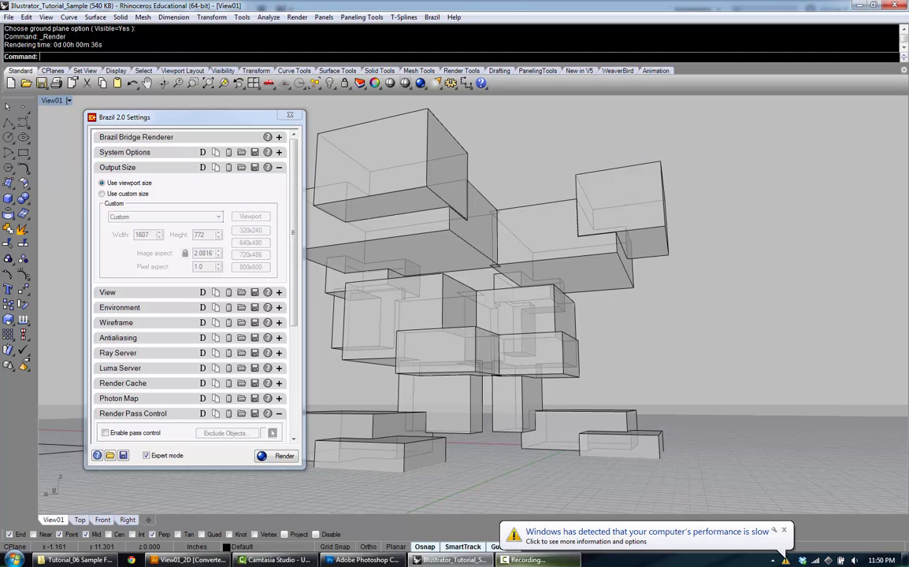
Switch to Illustrator and toggle the Make2D visible-lines and hidden-lines layers off and on to examine what each contains
{"action": "left_click", "coordinate": [219, 560]}
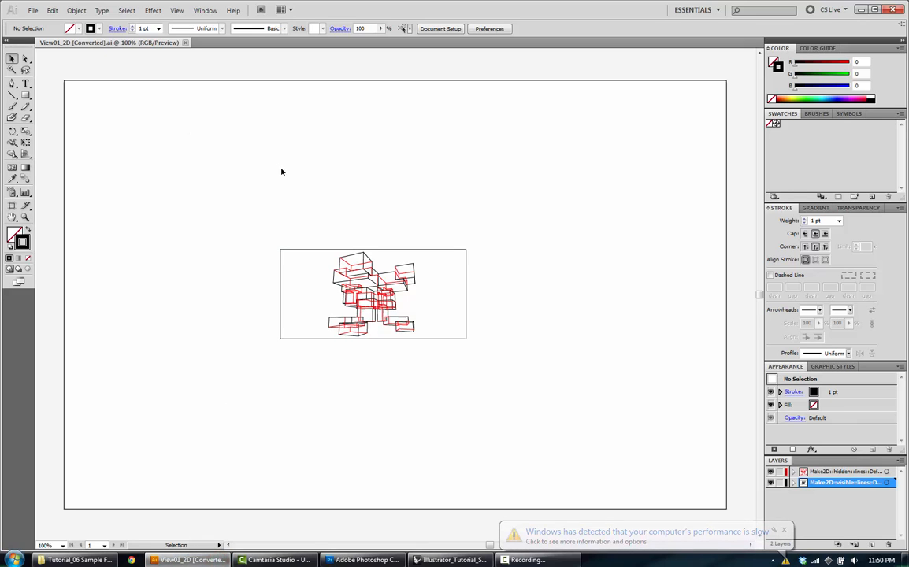
{"action": "left_click", "coordinate": [282, 258]}
{"action": "left_click", "coordinate": [526, 375]}
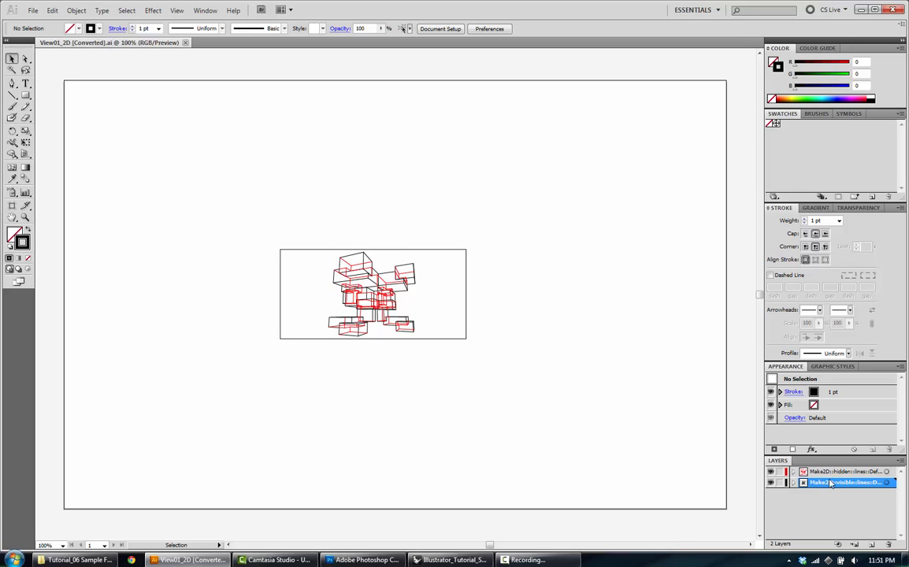
{"action": "left_click", "coordinate": [772, 482]}
{"action": "left_click", "coordinate": [771, 482]}
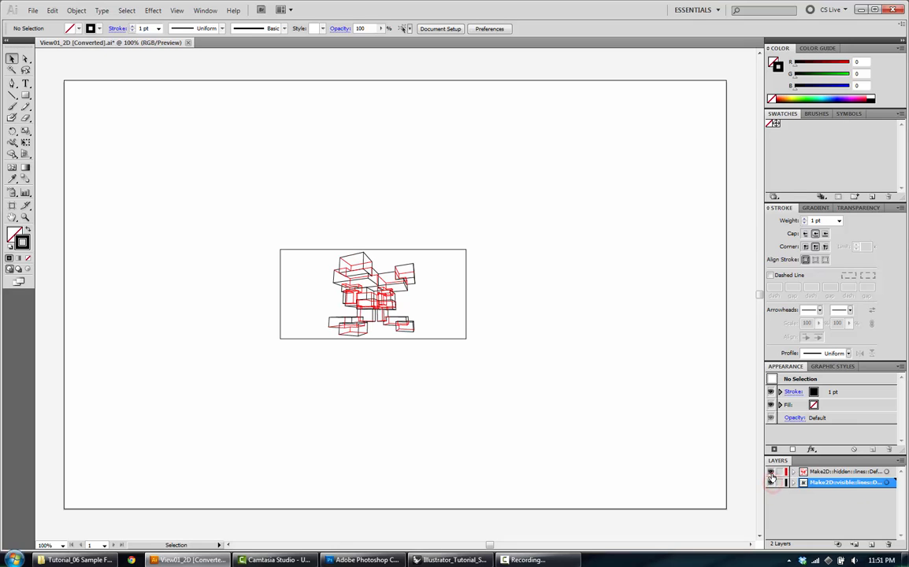
{"action": "left_click", "coordinate": [771, 472]}
{"action": "left_click", "coordinate": [771, 472]}
{"action": "left_click", "coordinate": [771, 482]}
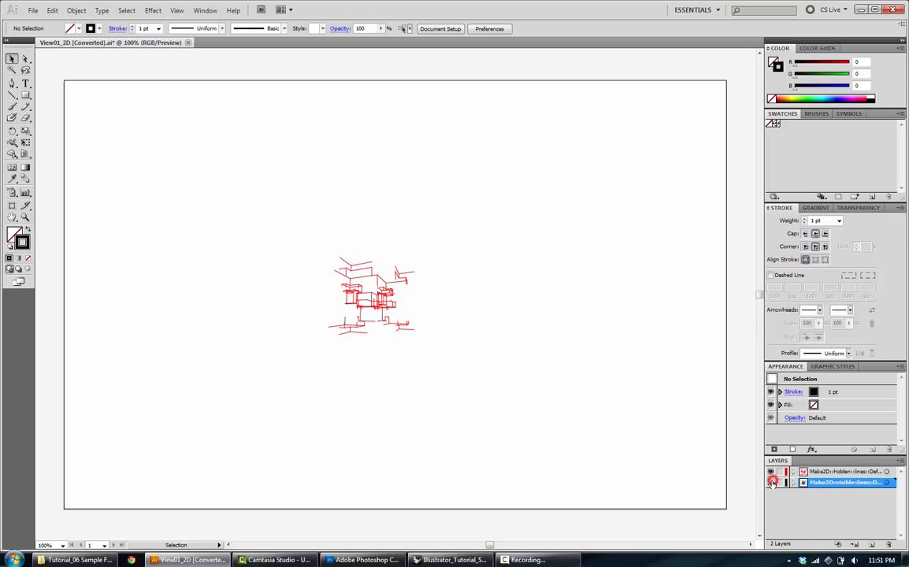
{"action": "left_click", "coordinate": [771, 482]}
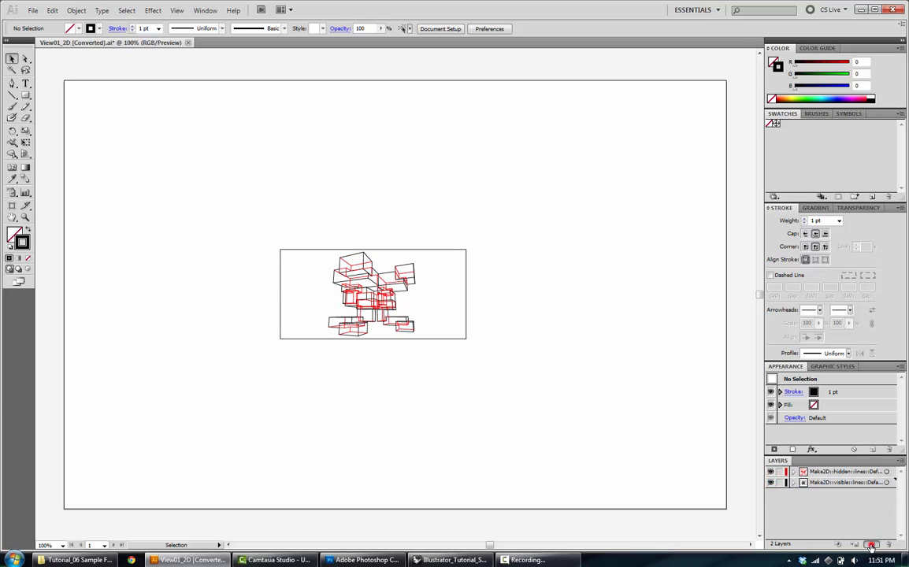
Add a new layer beneath the two Make2D line layers and hide both line layers
{"action": "left_click", "coordinate": [871, 545]}
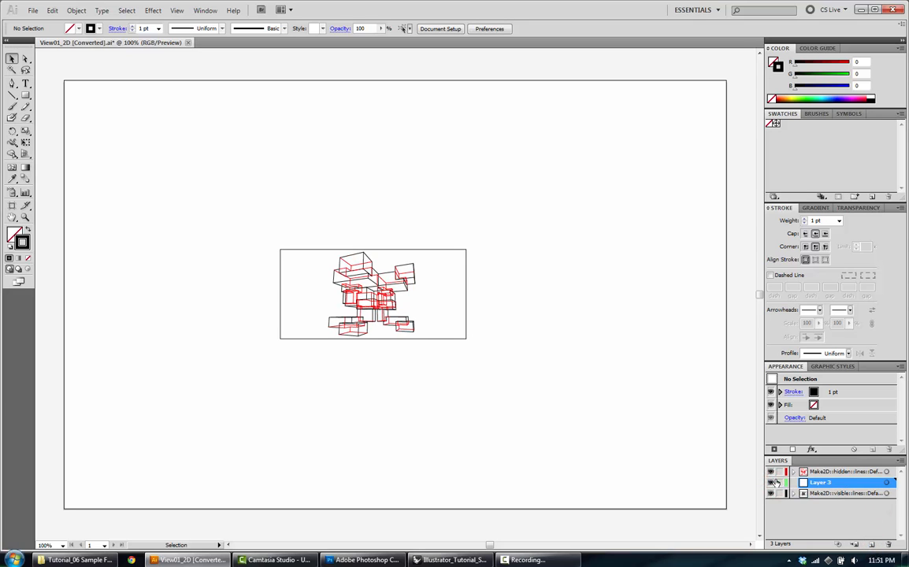
{"action": "left_click_drag", "start_coordinate": [777, 482], "coordinate": [823, 498]}
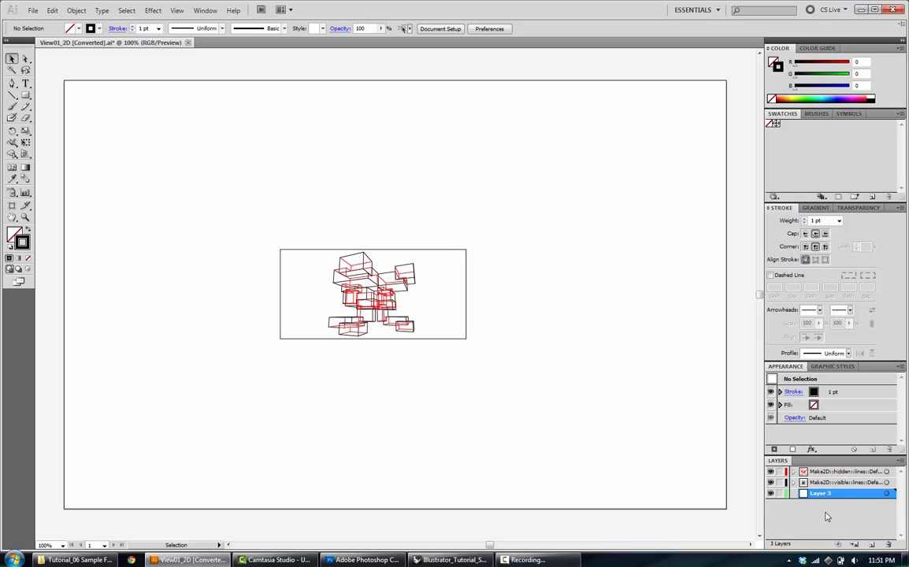
{"action": "left_click", "coordinate": [818, 514]}
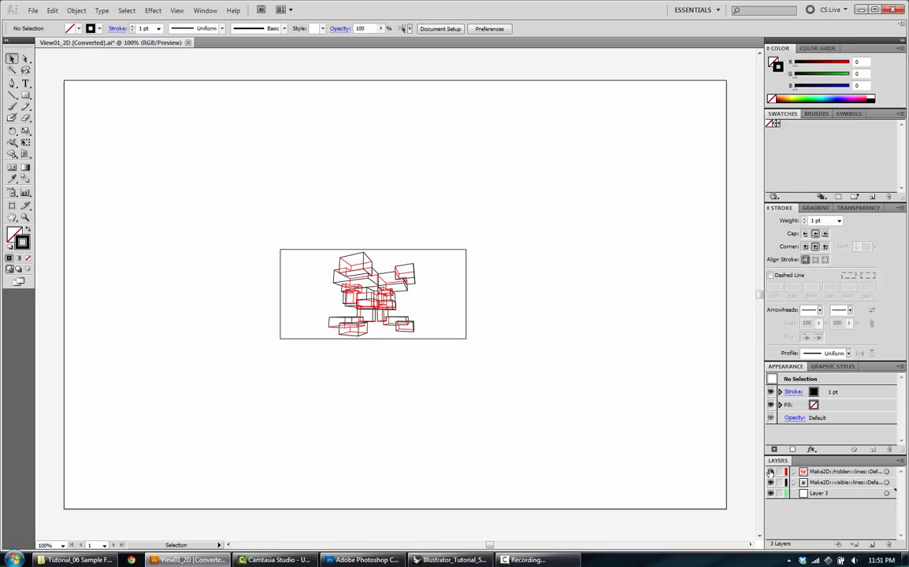
{"action": "left_click", "coordinate": [770, 471]}
{"action": "left_click", "coordinate": [770, 482]}
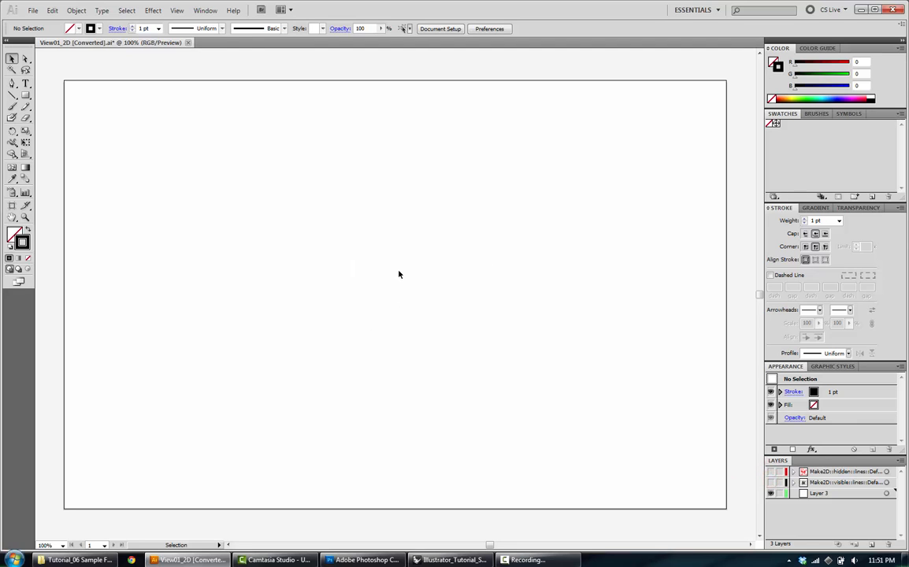
Place the View01_BK.png render from the Desktop as a linked image on the new bottom layer
{"action": "left_click", "coordinate": [33, 10]}
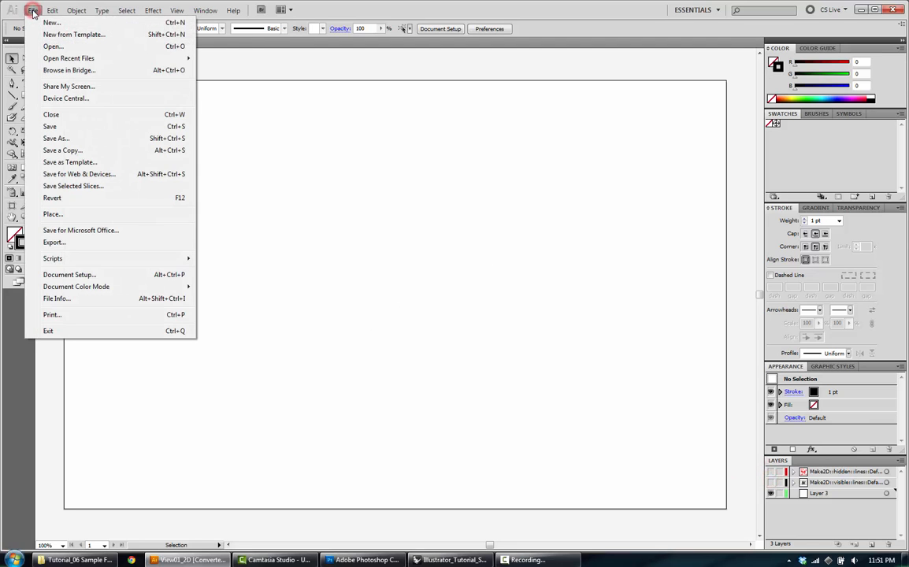
{"action": "left_click", "coordinate": [63, 216]}
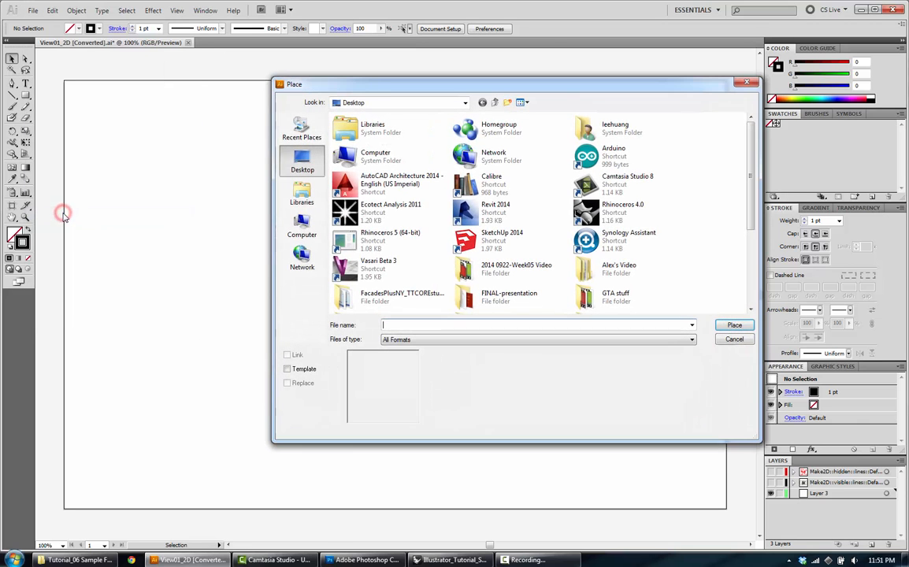
{"action": "left_click_drag", "start_coordinate": [385, 90], "coordinate": [214, 80]}
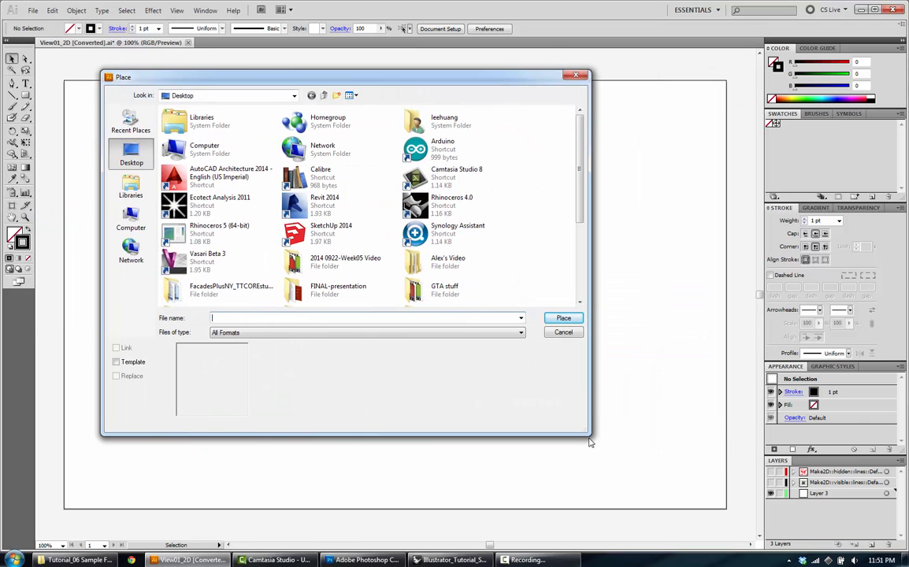
{"action": "left_click_drag", "start_coordinate": [584, 430], "coordinate": [665, 538]}
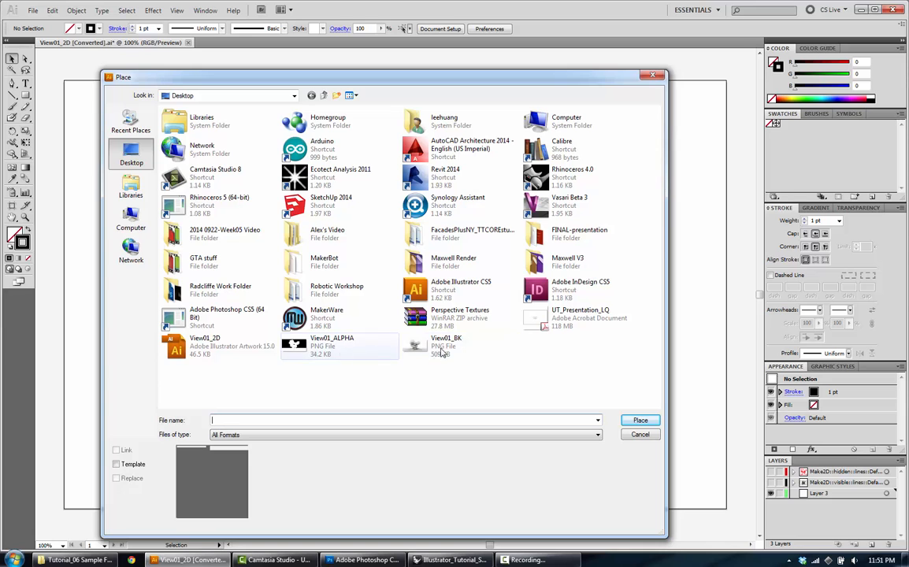
{"action": "left_click", "coordinate": [444, 352]}
{"action": "double_click", "coordinate": [441, 343]}
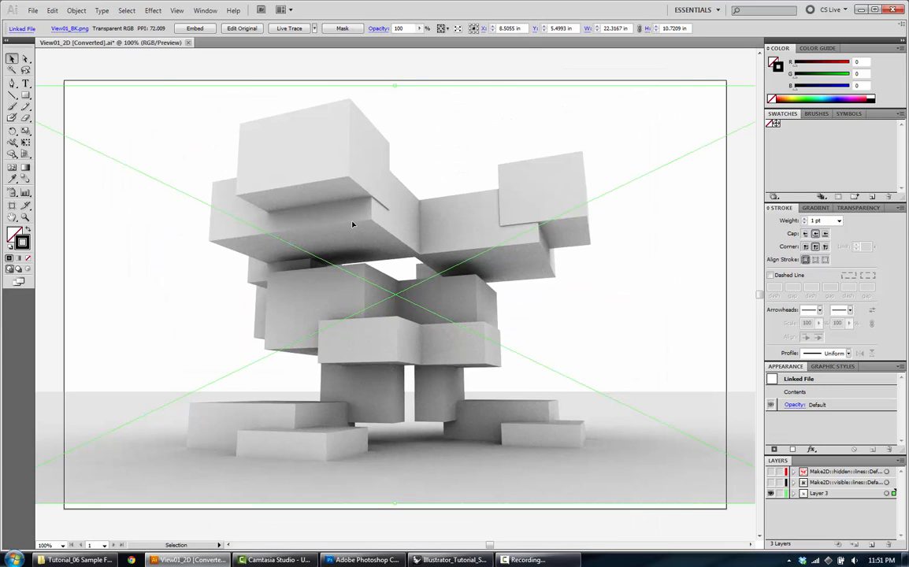
Move the placed render so its upper-left corner aligns with the artboard's upper-left corner
{"action": "left_click_drag", "start_coordinate": [234, 187], "coordinate": [335, 229]}
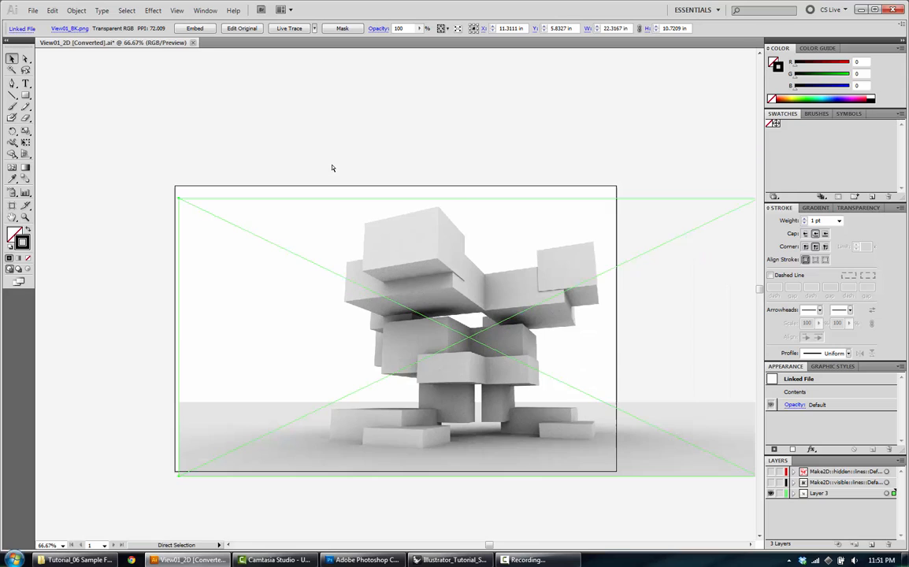
{"action": "key", "text": "ctrl+minus"}
{"action": "left_click", "coordinate": [345, 160]}
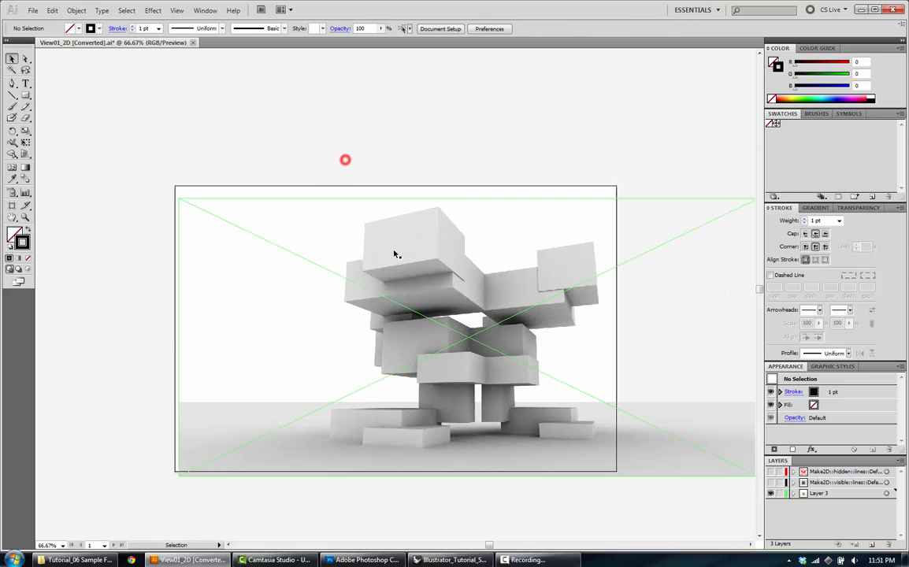
{"action": "left_click_drag", "start_coordinate": [446, 278], "coordinate": [420, 276]}
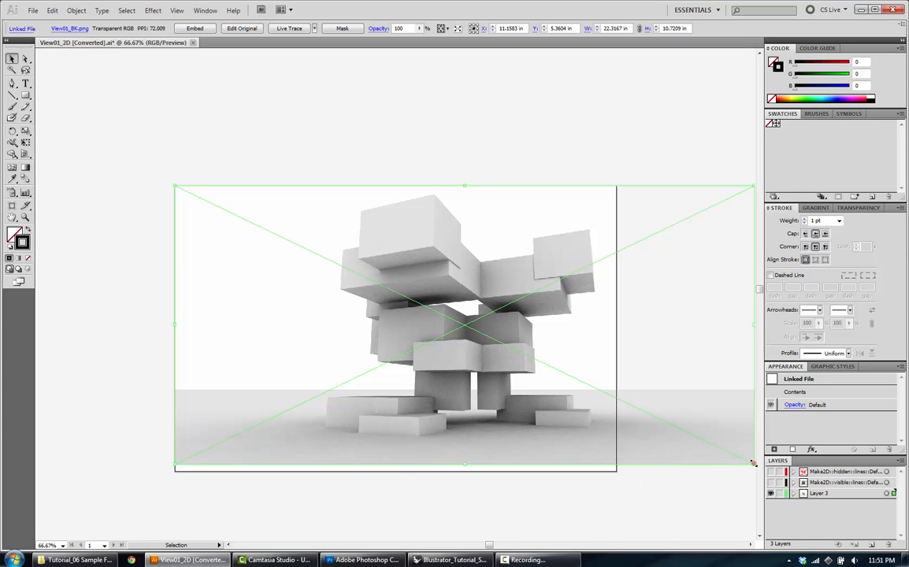
Try scaling the placed render without constraining its proportions, and undo the distortion
{"action": "left_click_drag", "start_coordinate": [753, 463], "coordinate": [312, 445]}
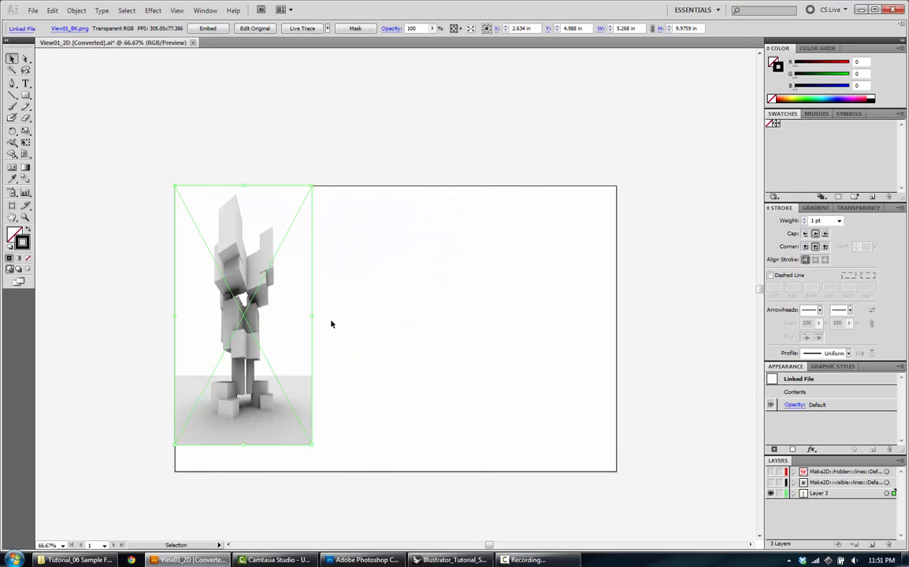
{"action": "key", "text": "ctrl+z"}
{"action": "key", "text": "ctrl+z"}
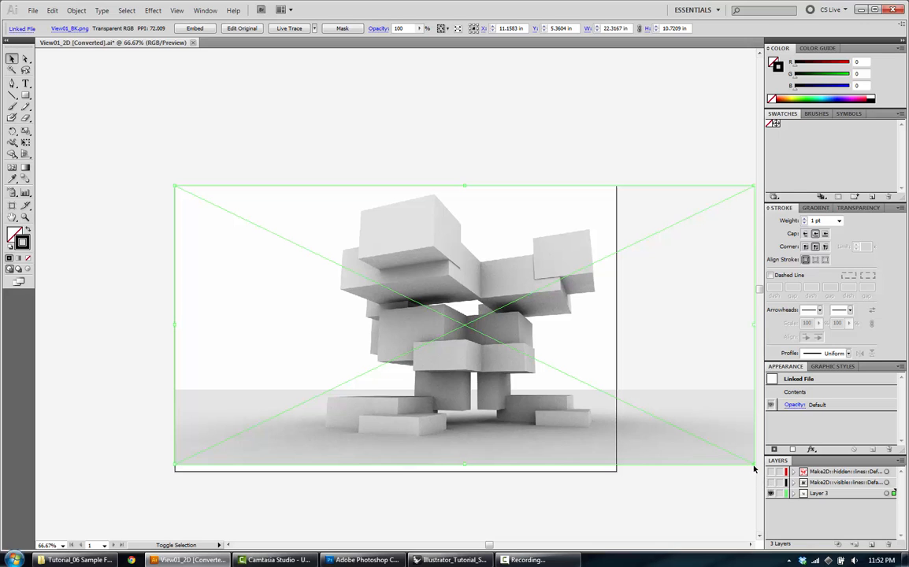
Scale the render proportionally to the artboard's 17 in width and centre it vertically on the artboard
{"action": "left_click_drag", "start_coordinate": [753, 468], "coordinate": [619, 426]}
{"action": "left_click", "coordinate": [536, 462]}
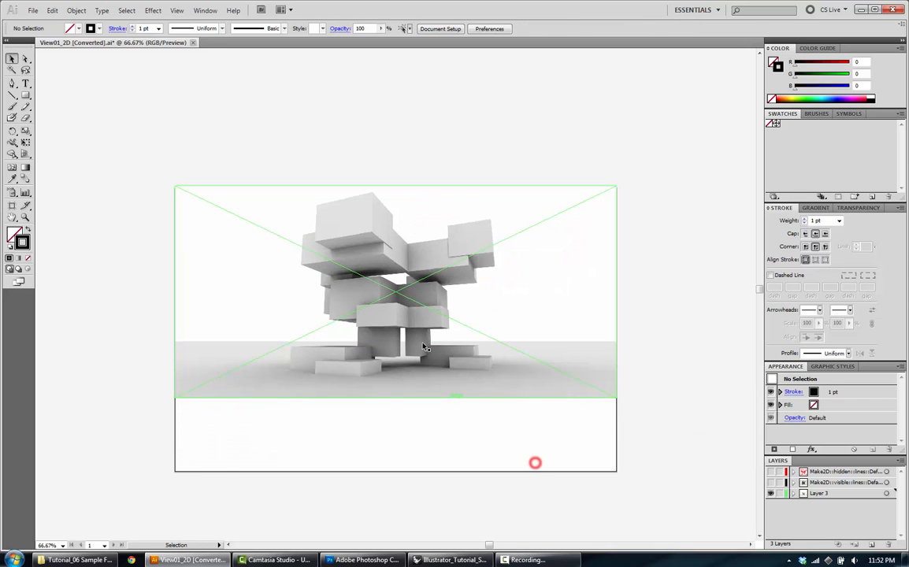
{"action": "left_click_drag", "start_coordinate": [411, 323], "coordinate": [411, 362]}
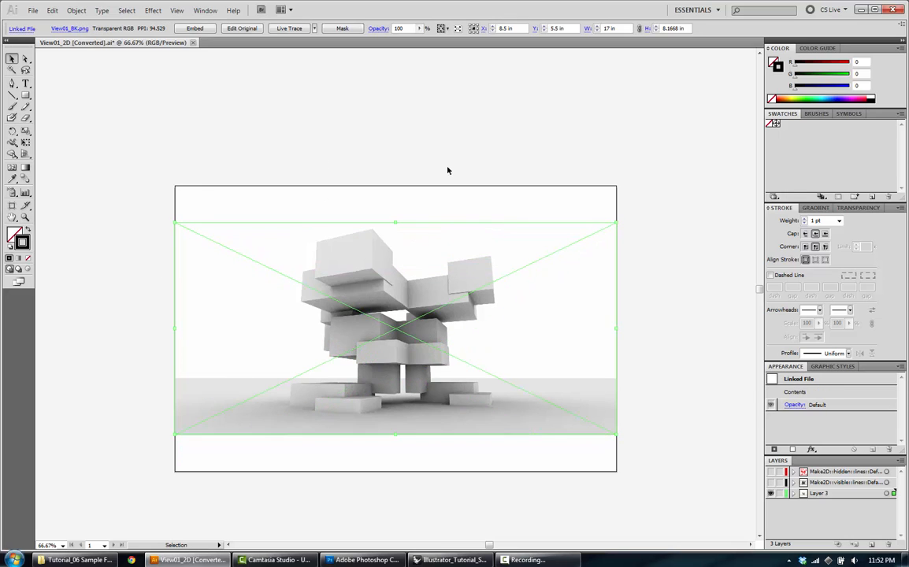
{"action": "left_click", "coordinate": [442, 455]}
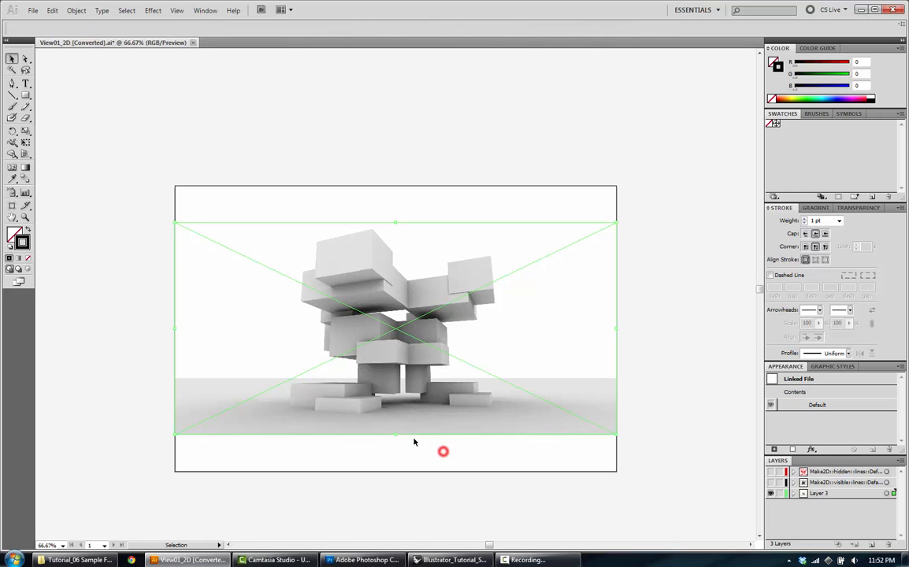
{"action": "left_click", "coordinate": [704, 314]}
Open the linked render's original file from Illustrator and close Paint without editing the image
{"action": "left_click", "coordinate": [482, 286]}
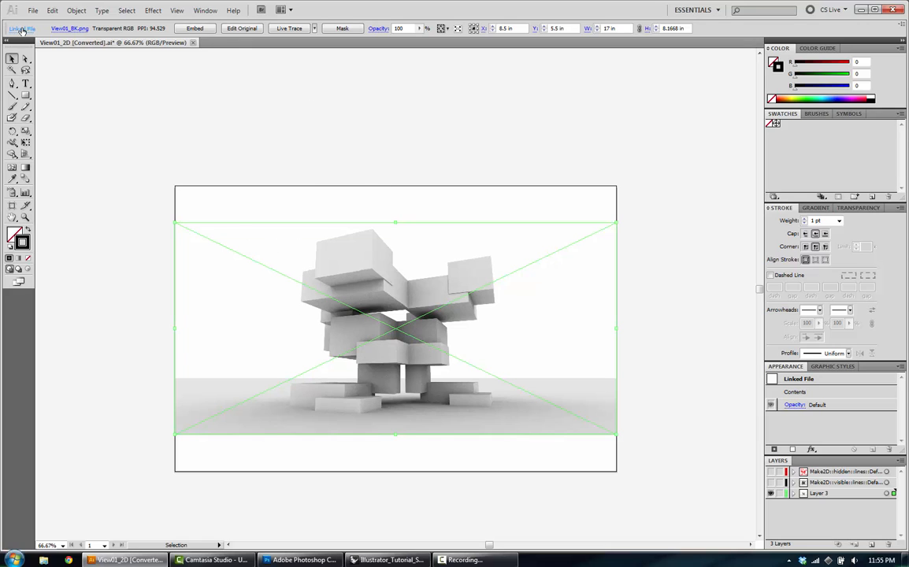
{"action": "left_click", "coordinate": [246, 30]}
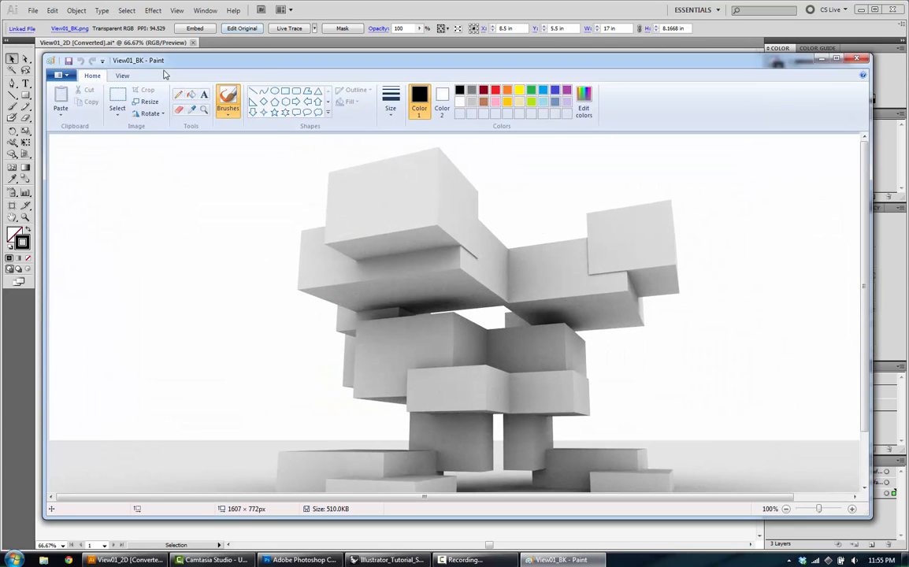
{"action": "left_click", "coordinate": [857, 59]}
{"action": "left_click", "coordinate": [379, 123]}
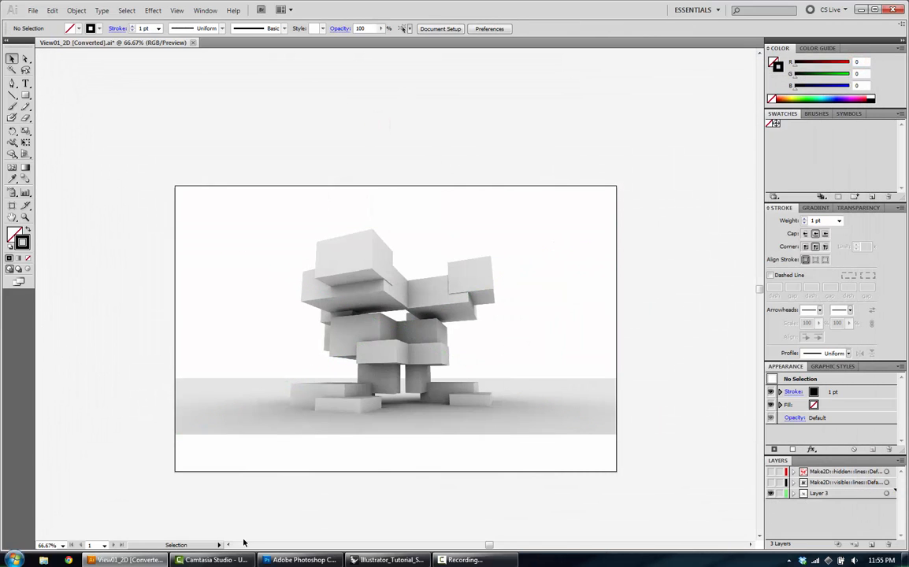
Browse to the Desktop folder in Windows Explorer and select the View01_BK PNG file
{"action": "left_click", "coordinate": [278, 260]}
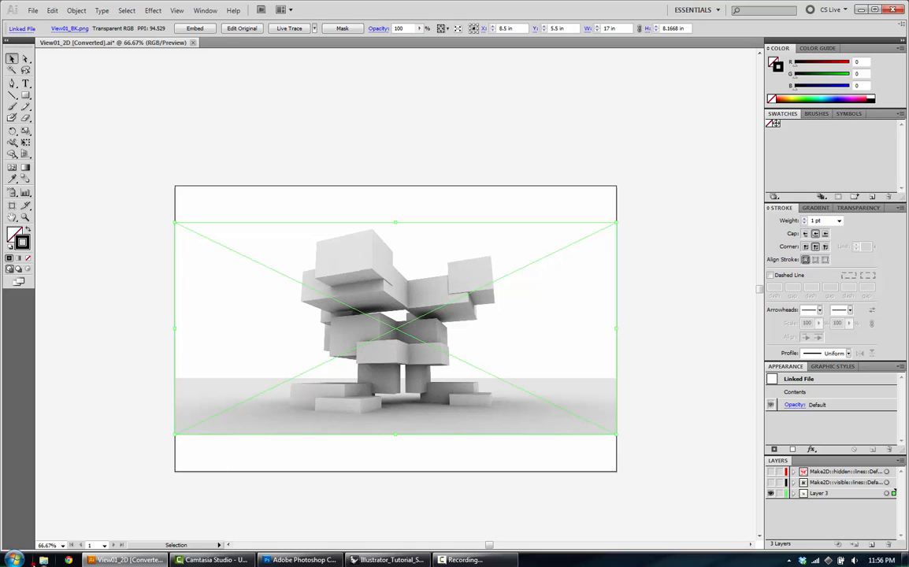
{"action": "left_click", "coordinate": [39, 560]}
{"action": "left_click", "coordinate": [444, 128]}
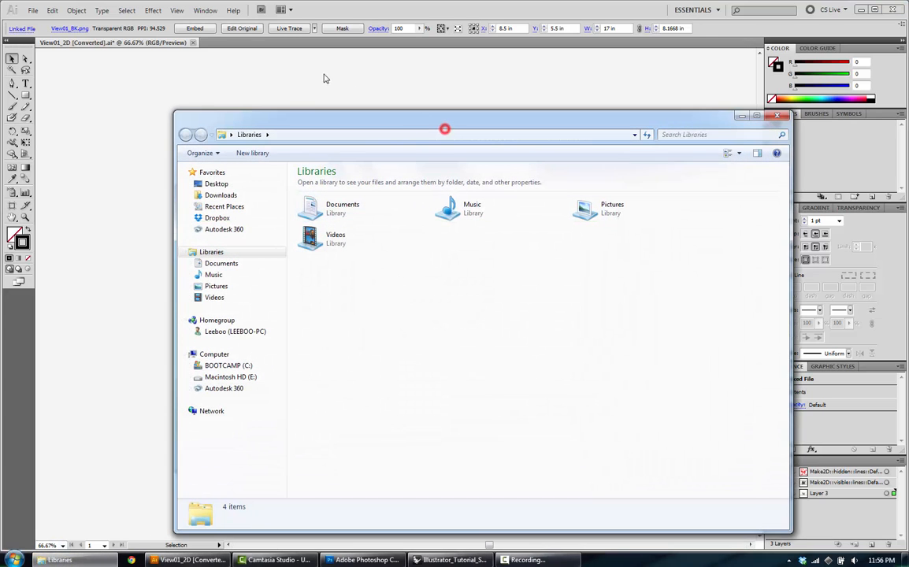
{"action": "left_click_drag", "start_coordinate": [304, 123], "coordinate": [233, 111]}
{"action": "left_click", "coordinate": [148, 178]}
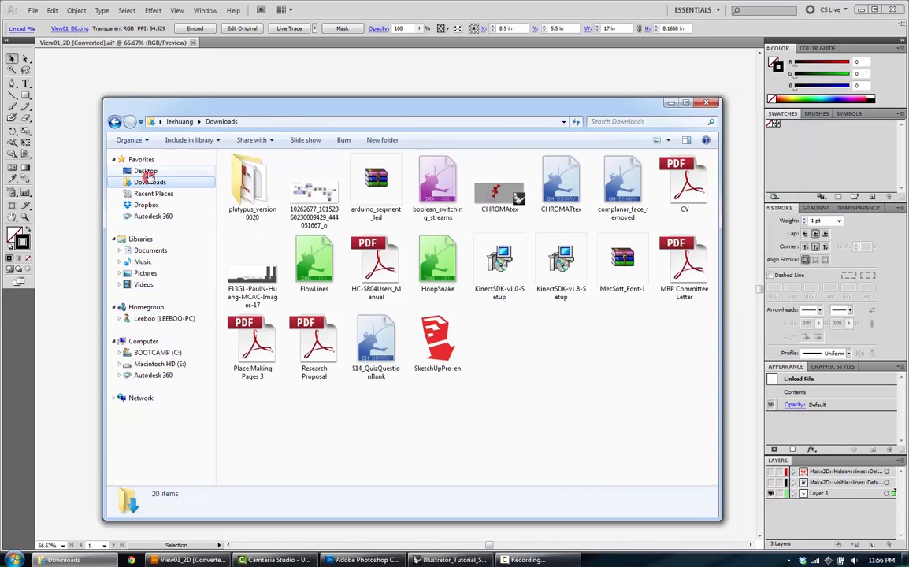
{"action": "left_click", "coordinate": [146, 172]}
{"action": "left_click", "coordinate": [586, 492]}
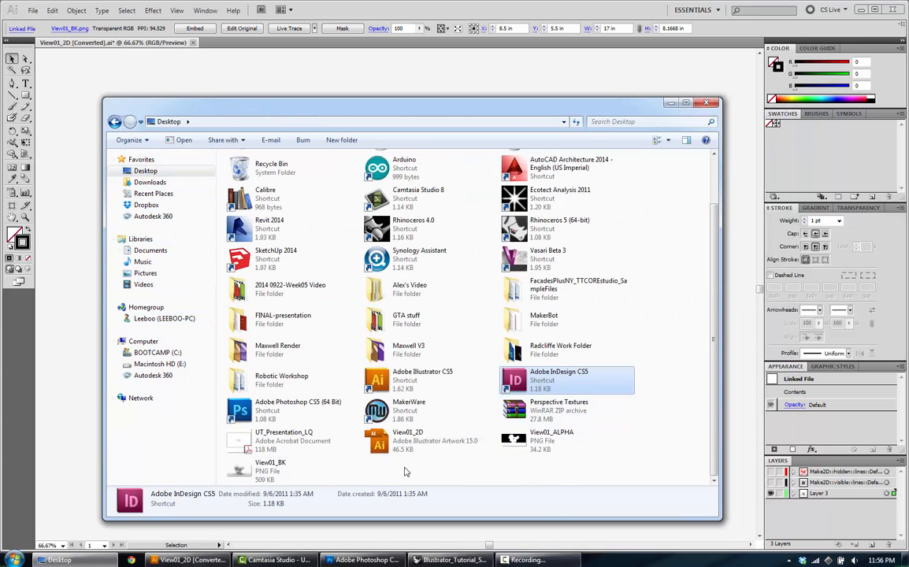
{"action": "left_click", "coordinate": [347, 468]}
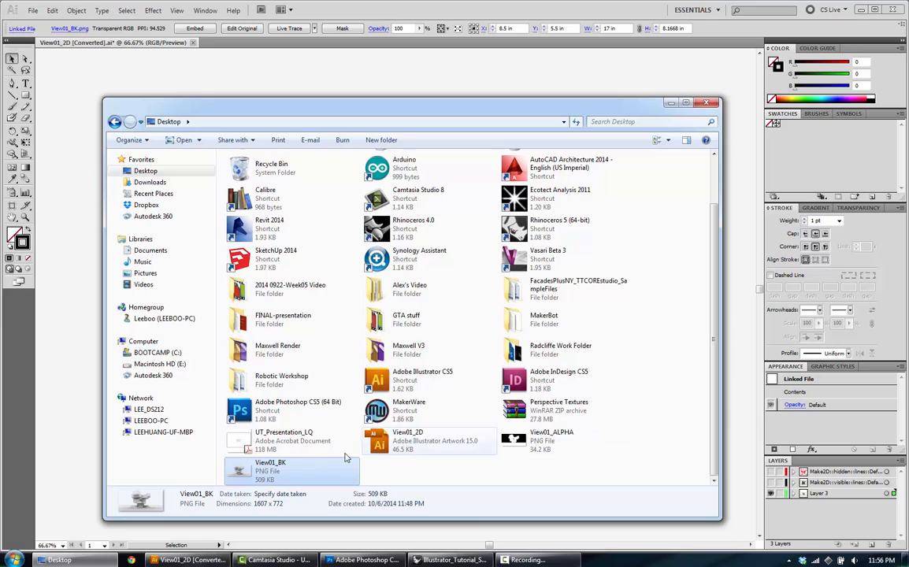
Open View01_BK.png in Adobe Photoshop CS5, making it the program always used for this kind of file
{"action": "right_click", "coordinate": [267, 470]}
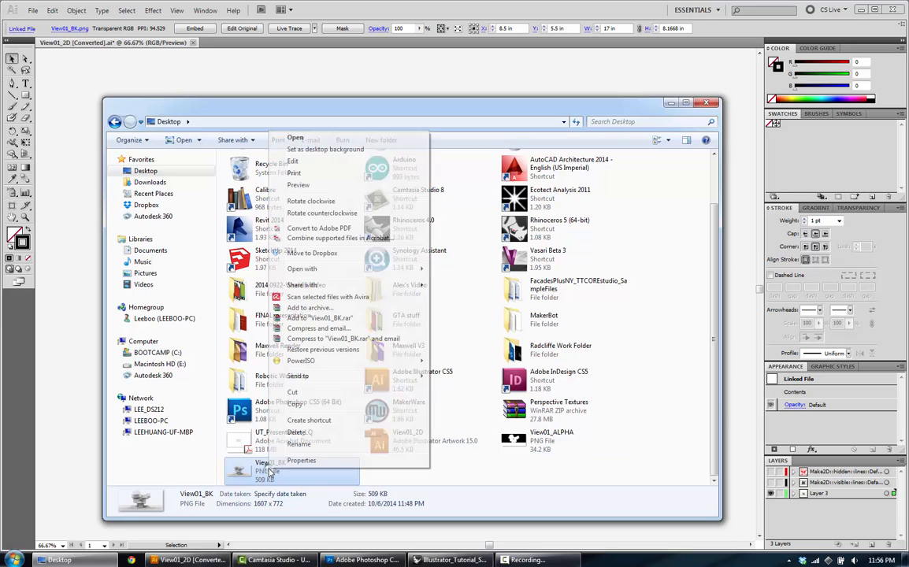
{"action": "mouse_move", "coordinate": [322, 271]}
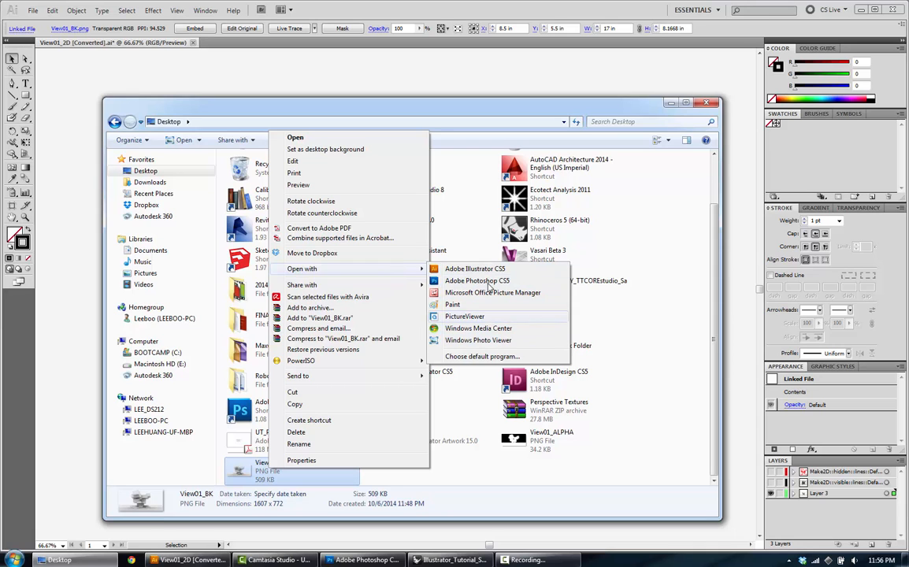
{"action": "left_click", "coordinate": [465, 357]}
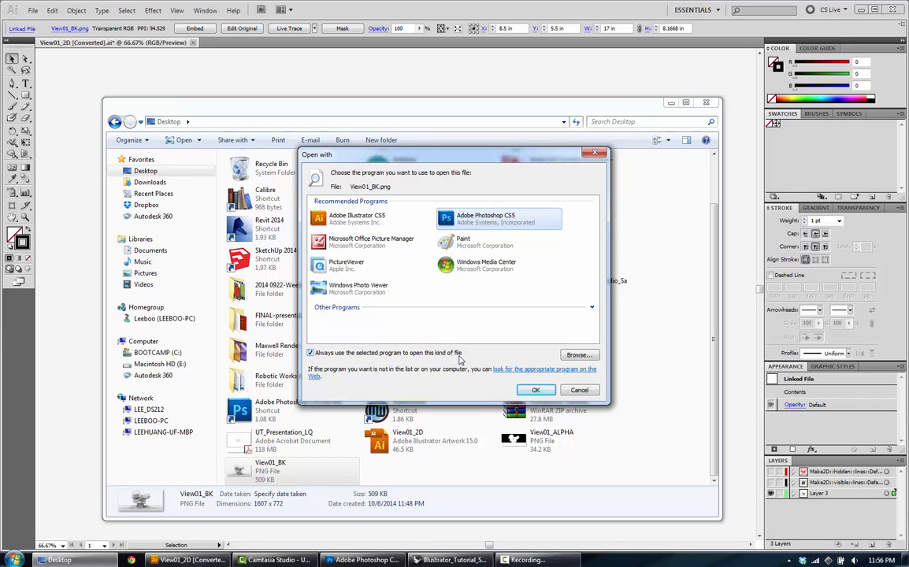
{"action": "left_click", "coordinate": [534, 390]}
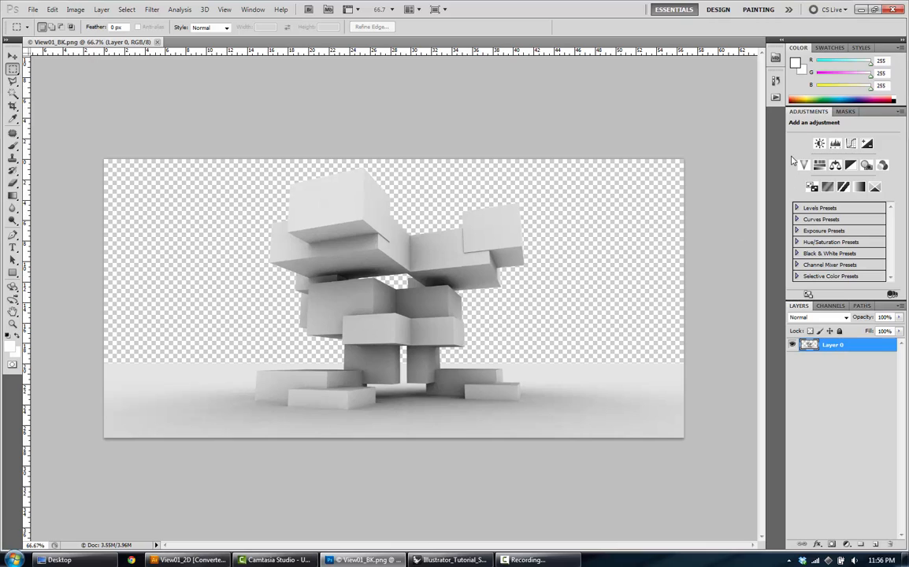
Add a Brightness/Contrast adjustment layer over the render with brightness -70 and contrast 60
{"action": "left_click", "coordinate": [819, 143]}
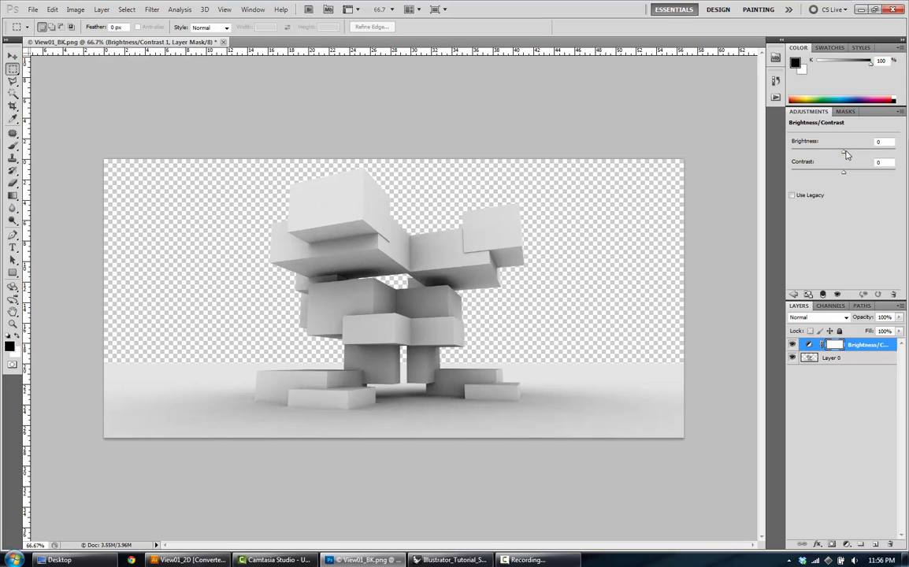
{"action": "left_click_drag", "start_coordinate": [846, 155], "coordinate": [871, 176]}
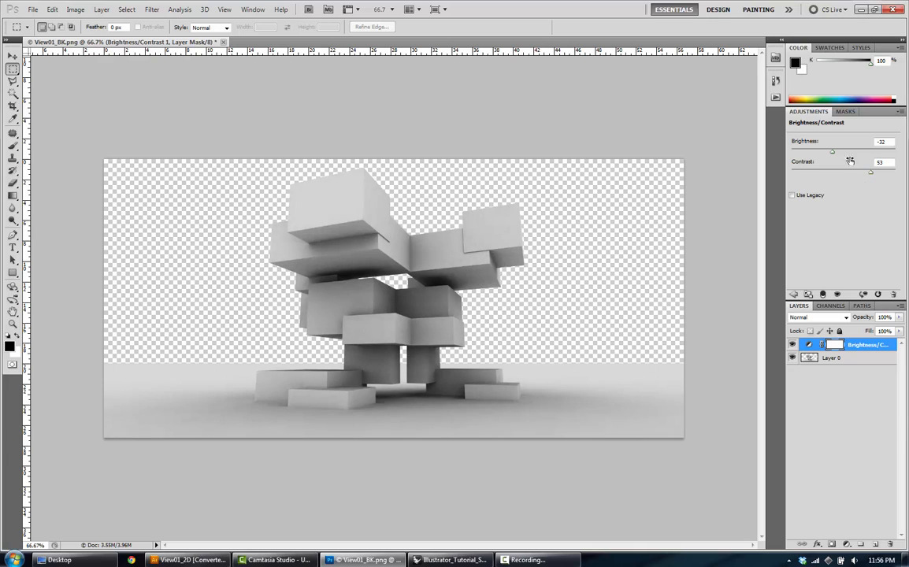
{"action": "left_click_drag", "start_coordinate": [832, 151], "coordinate": [875, 172]}
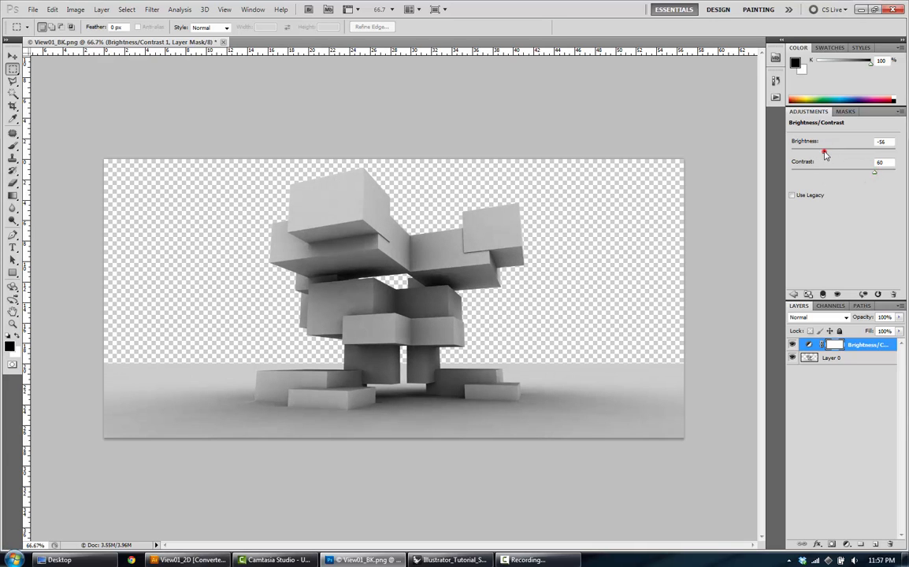
{"action": "left_click_drag", "start_coordinate": [825, 155], "coordinate": [821, 151]}
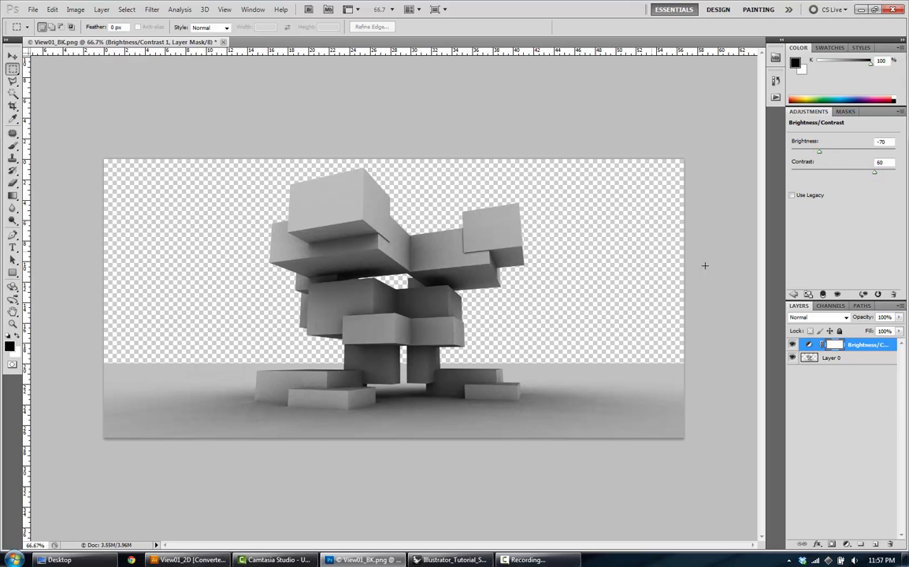
{"action": "left_click", "coordinate": [877, 428]}
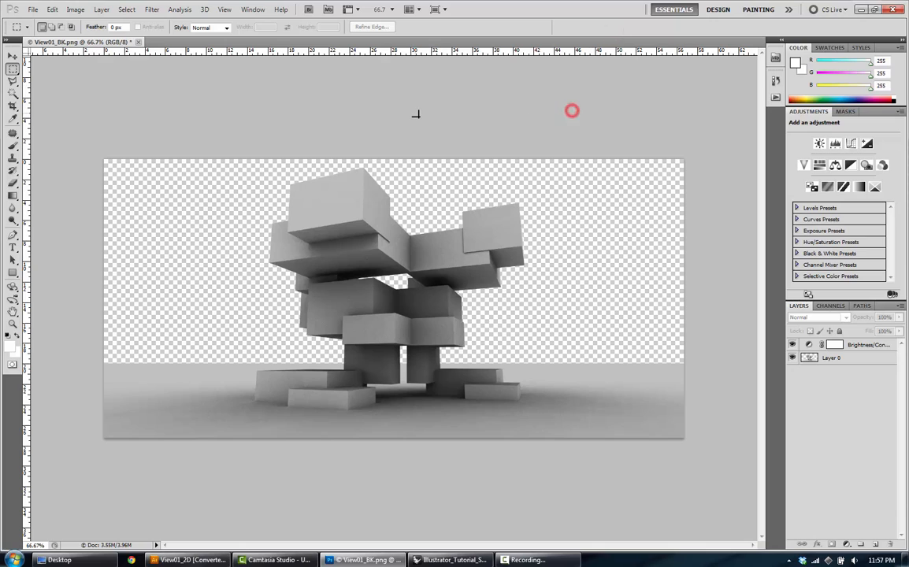
Flatten the adjusted render, save it over View01_BK.png, and switch back to Illustrator
{"action": "left_click", "coordinate": [100, 9]}
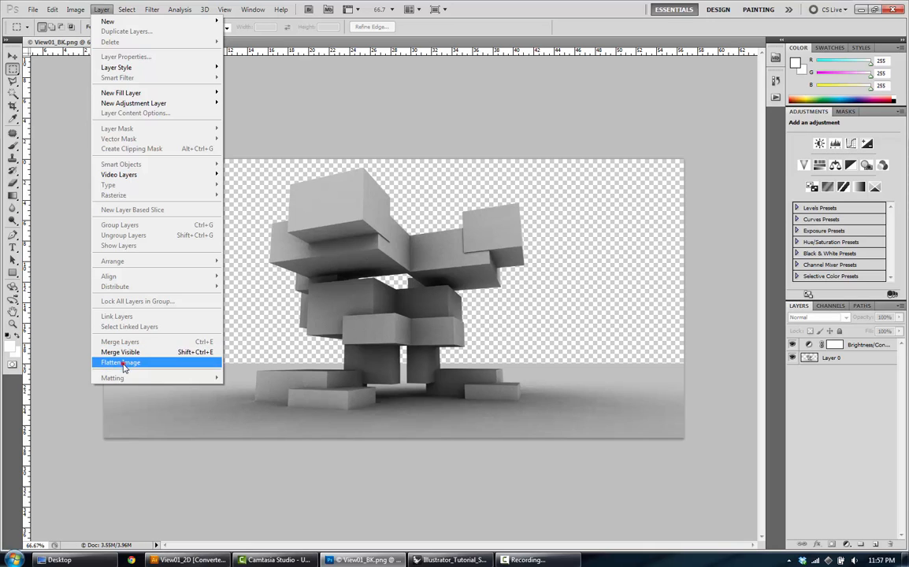
{"action": "left_click", "coordinate": [122, 363]}
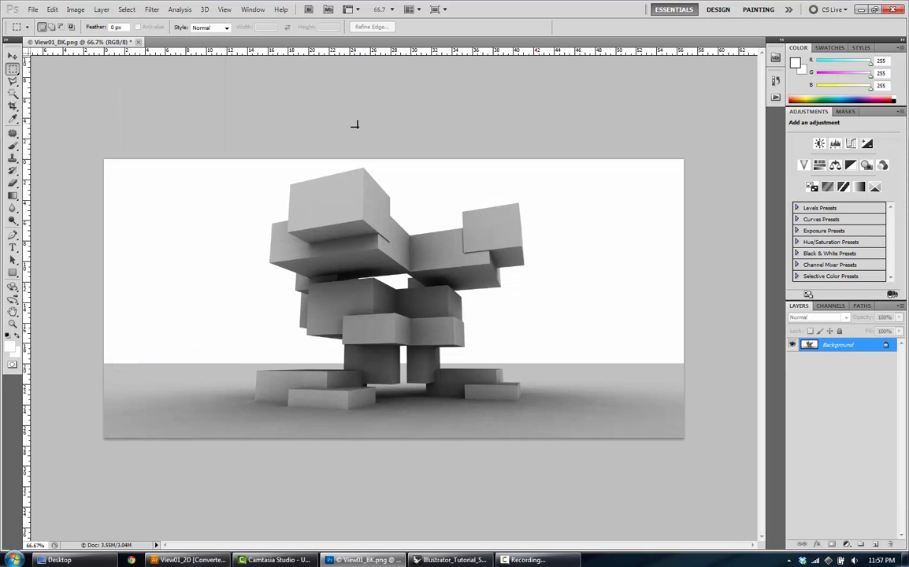
{"action": "left_click", "coordinate": [34, 9]}
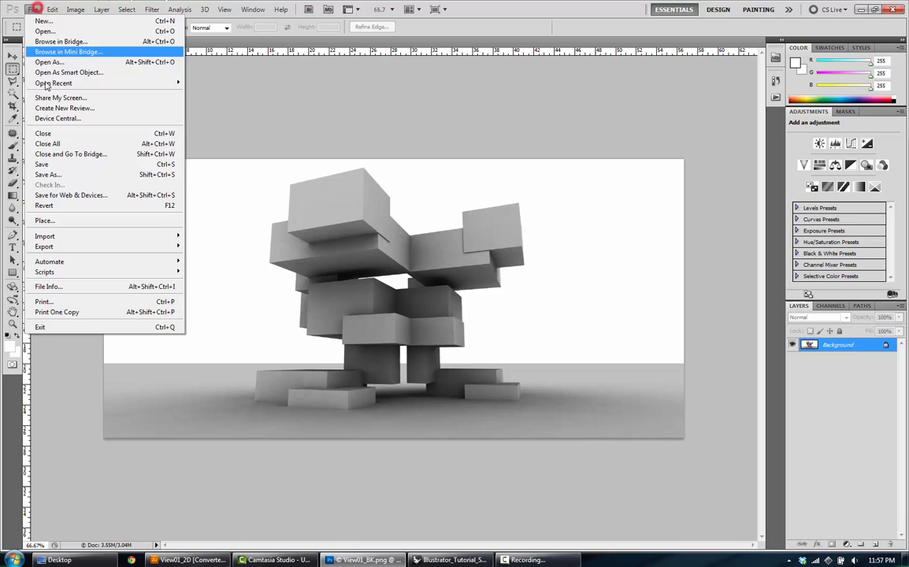
{"action": "left_click", "coordinate": [48, 165]}
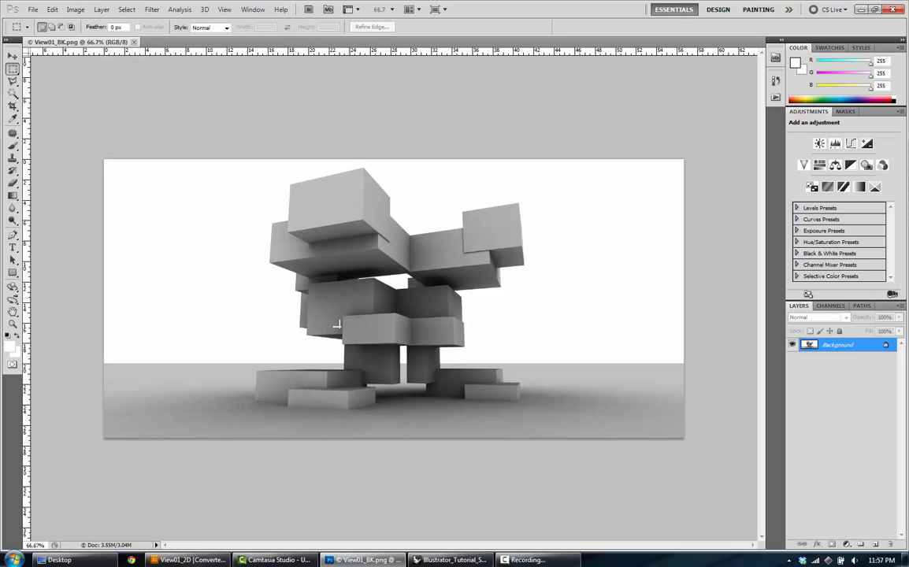
{"action": "left_click", "coordinate": [189, 560]}
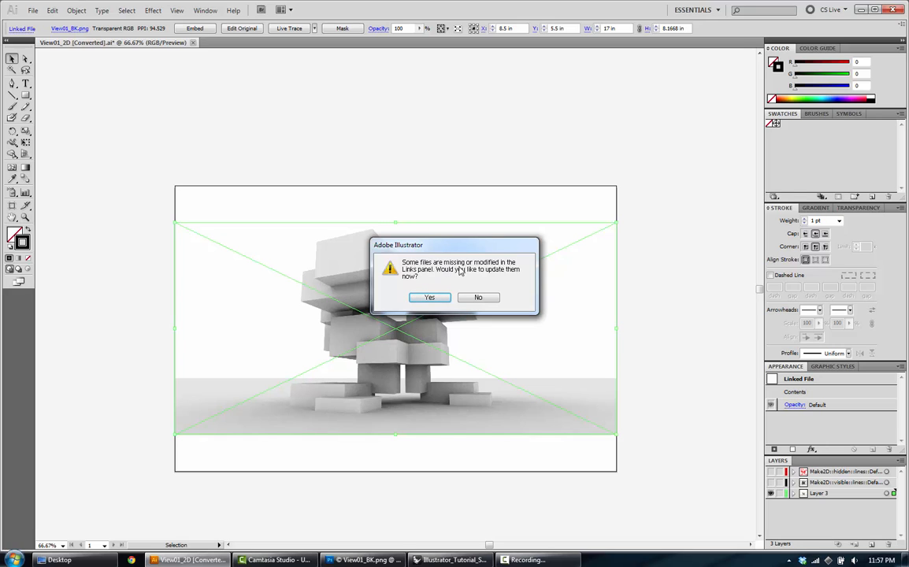
Update the modified link so the placed View01_BK.png render shows its saved adjustments, and deselect it
{"action": "left_click", "coordinate": [425, 297]}
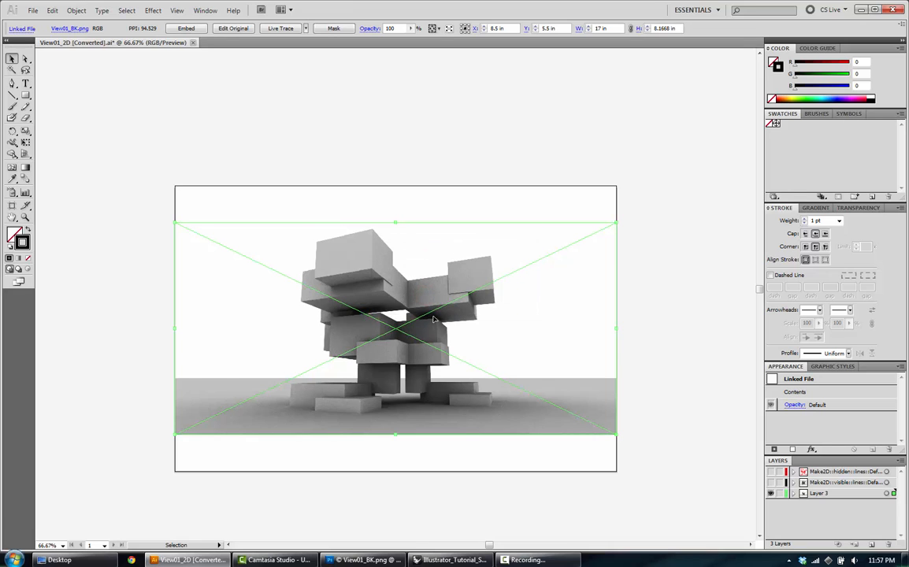
{"action": "left_click", "coordinate": [437, 144]}
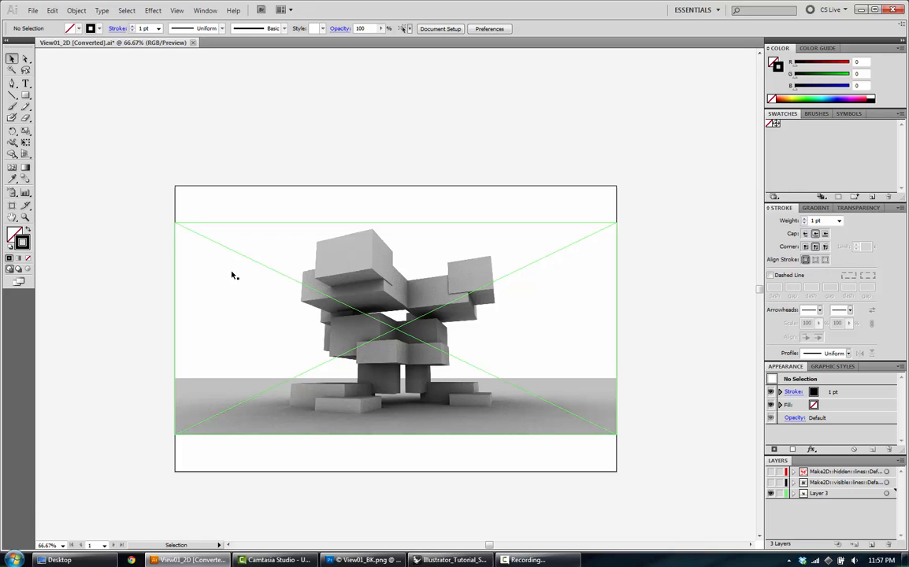
{"action": "left_click", "coordinate": [287, 141]}
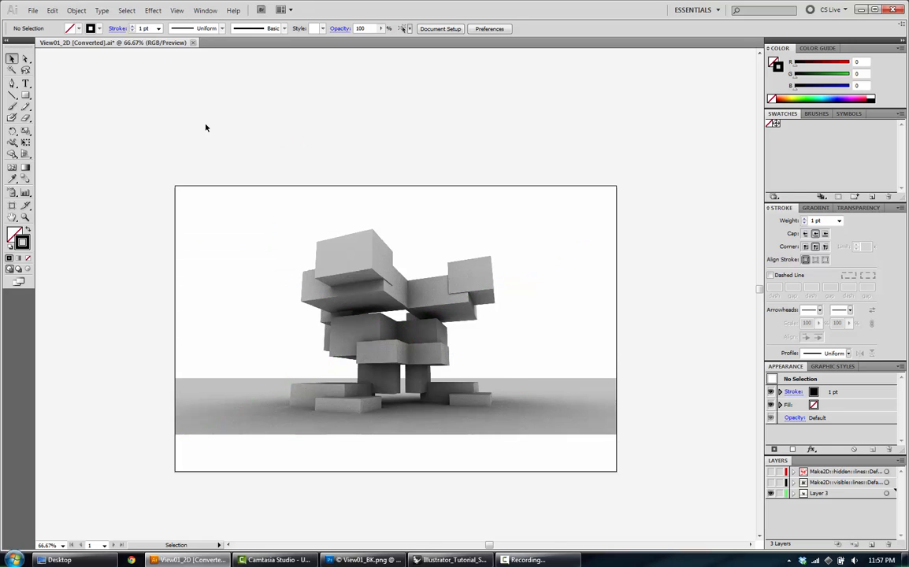
Embed the linked View01_BK.png render in the Illustrator document
{"action": "left_click", "coordinate": [260, 274]}
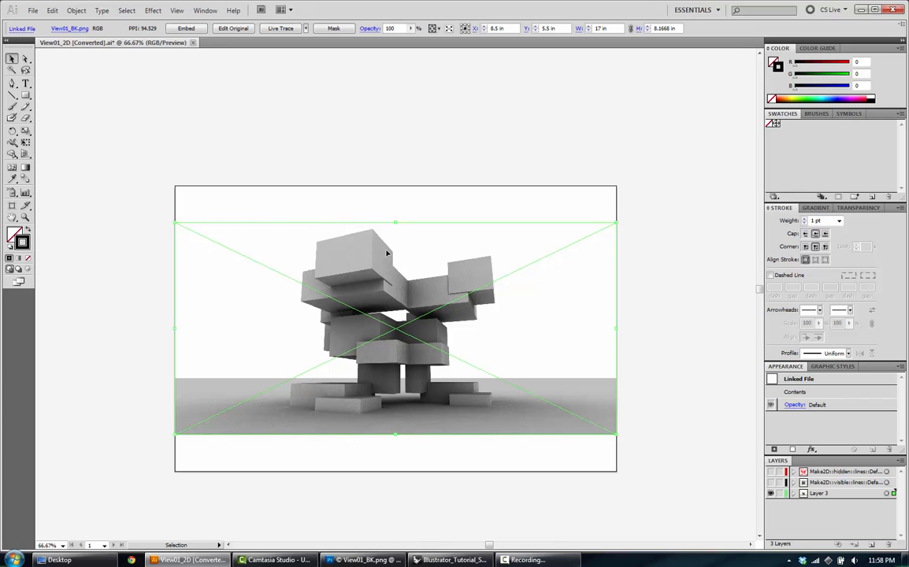
{"action": "left_click", "coordinate": [194, 31]}
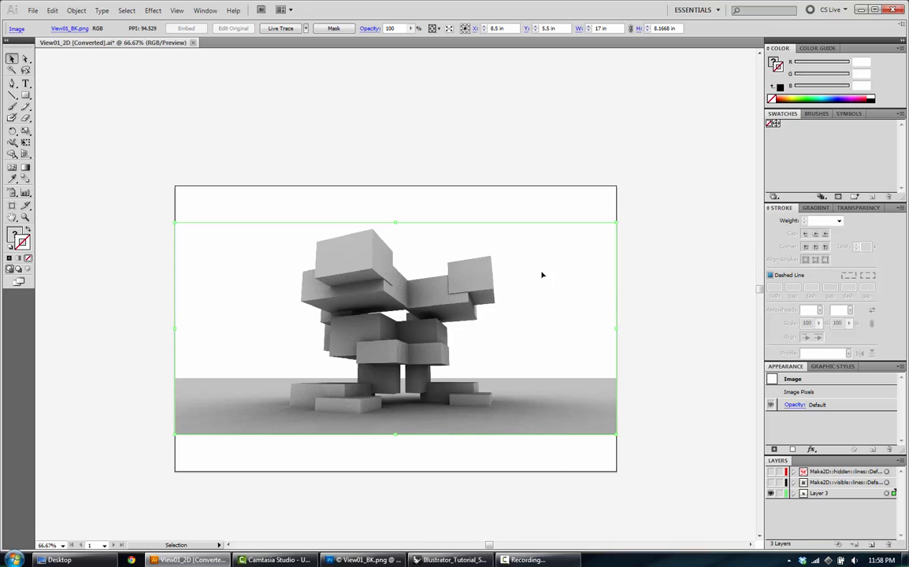
{"action": "left_click", "coordinate": [238, 126]}
{"action": "left_click", "coordinate": [254, 238]}
Show the hidden and visible Make2D line layers and lock the render's Layer 3
{"action": "left_click", "coordinate": [771, 471]}
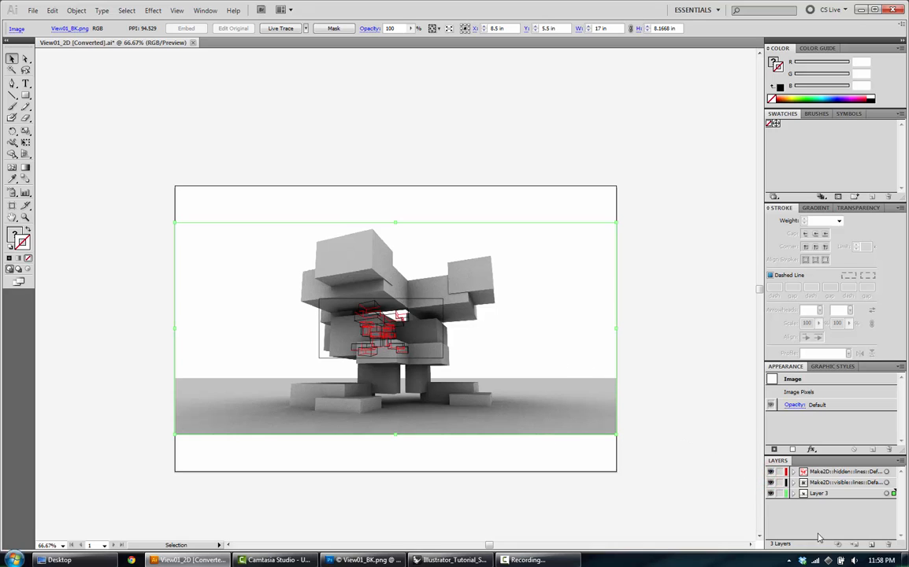
{"action": "left_click", "coordinate": [780, 494]}
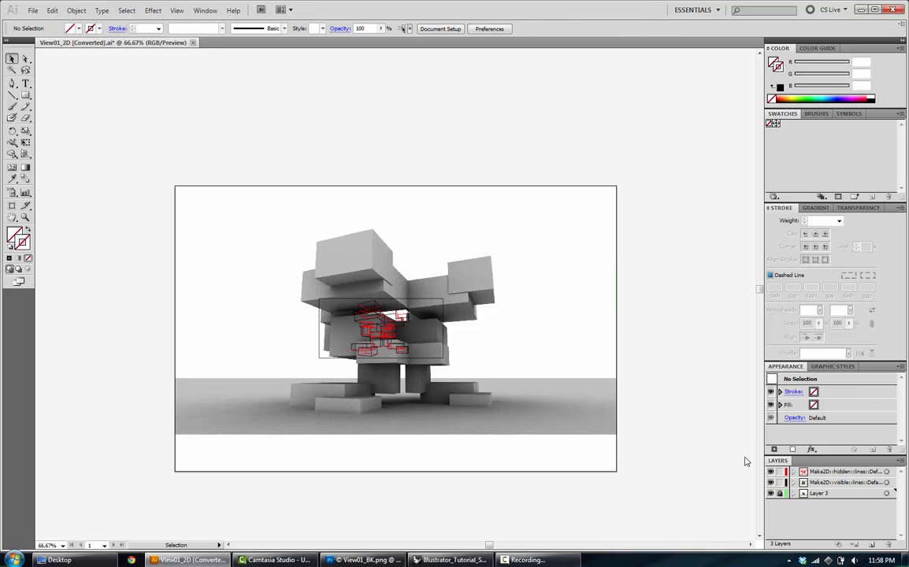
{"action": "left_click", "coordinate": [570, 310]}
{"action": "left_click", "coordinate": [532, 310]}
{"action": "left_click_drag", "start_coordinate": [522, 325], "coordinate": [535, 371]}
{"action": "left_click_drag", "start_coordinate": [245, 227], "coordinate": [229, 130]}
Move all the Make2D linework with its frame onto the blank area above the artboard and unlock Layer 3
{"action": "left_click_drag", "start_coordinate": [147, 120], "coordinate": [612, 496]}
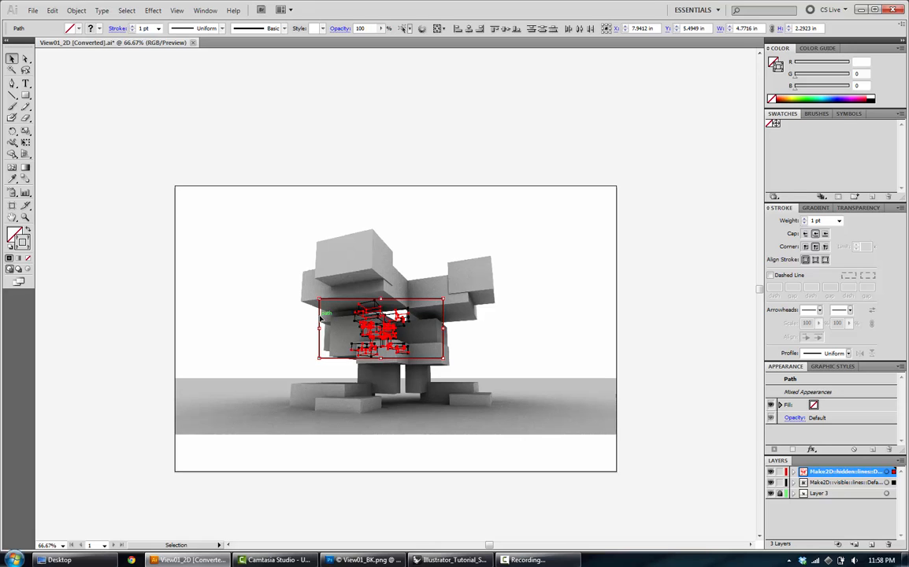
{"action": "left_click_drag", "start_coordinate": [320, 316], "coordinate": [179, 115]}
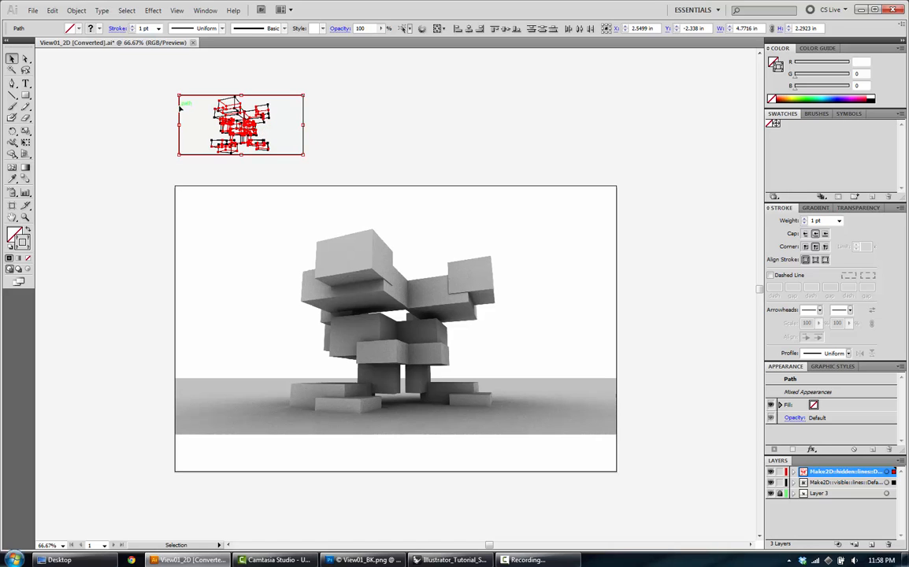
{"action": "left_click_drag", "start_coordinate": [179, 108], "coordinate": [342, 124]}
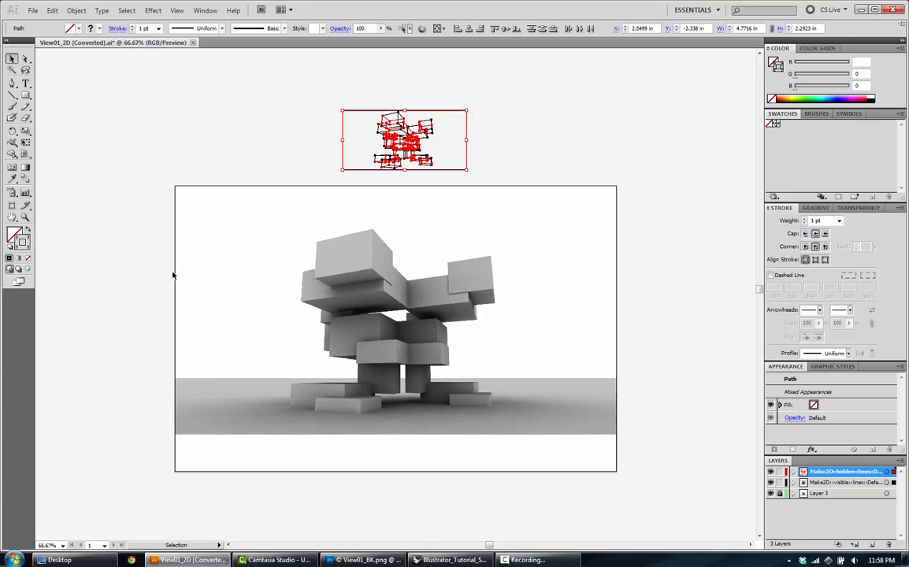
{"action": "left_click", "coordinate": [222, 231]}
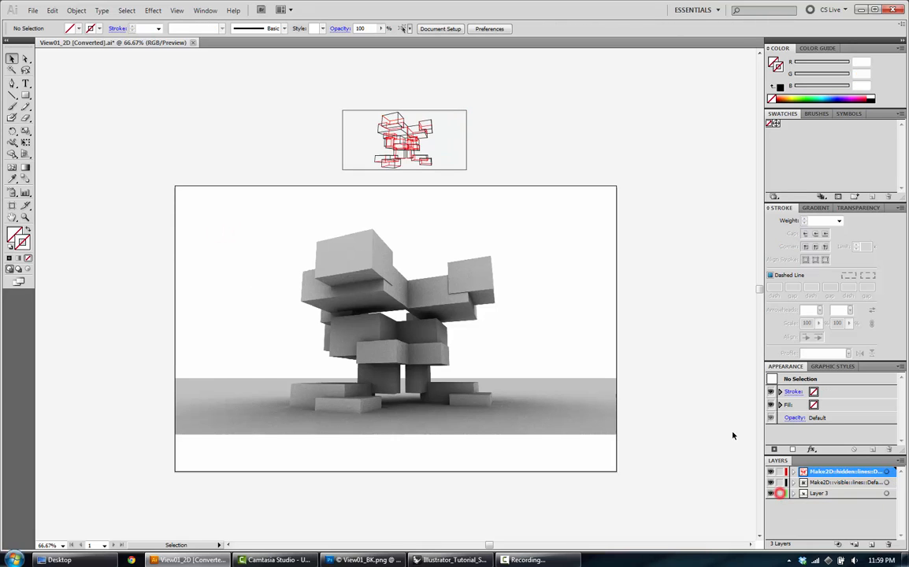
{"action": "left_click_drag", "start_coordinate": [342, 125], "coordinate": [393, 458]}
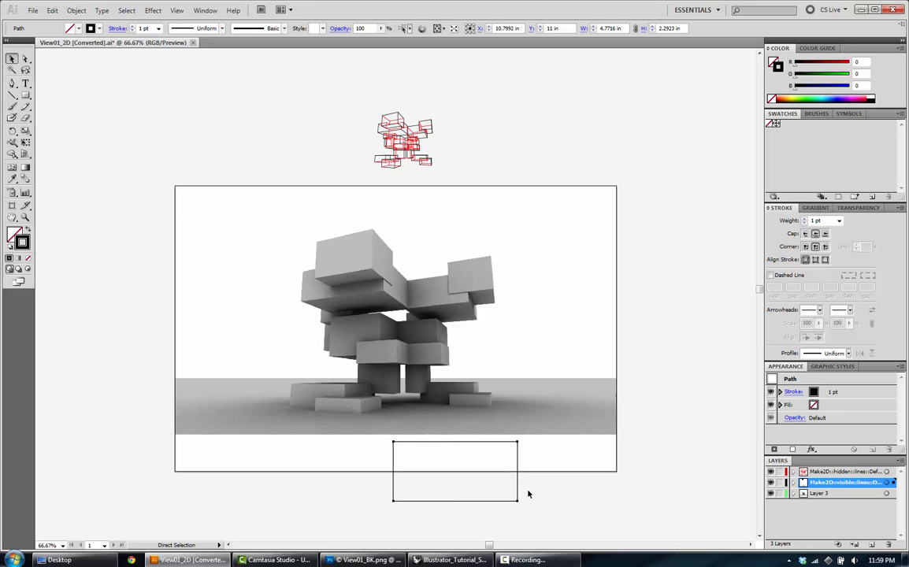
{"action": "left_click", "coordinate": [551, 519]}
{"action": "key", "text": "ctrl+z"}
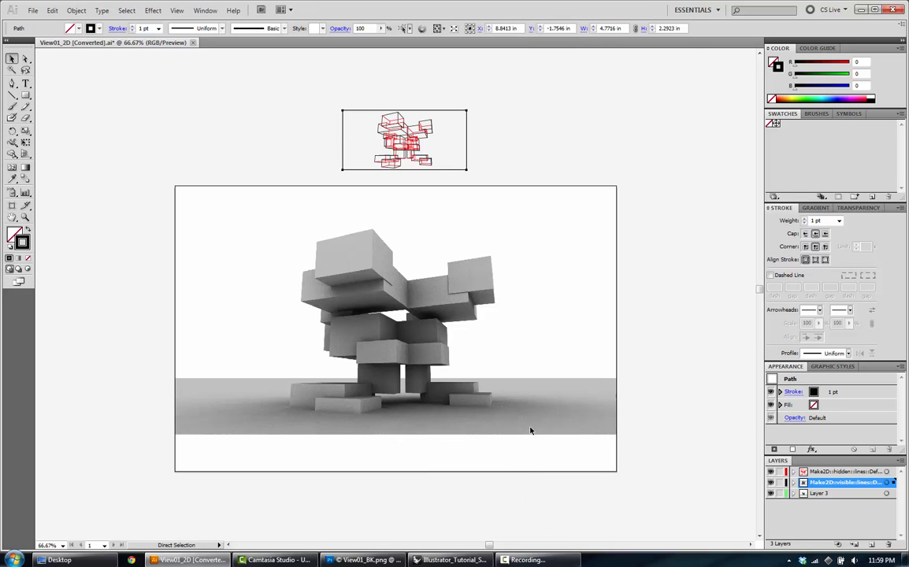
Snap the whole Make2D linework to the render's lower-right corner and scale it proportionally to the render's 17 in width
{"action": "left_click", "coordinate": [280, 65]}
{"action": "mouse_move", "coordinate": [484, 183]}
{"action": "left_mouse_down"}
{"action": "mouse_move", "coordinate": [567, 378]}
{"action": "mouse_move", "coordinate": [605, 438]}
{"action": "left_mouse_up"}
{"action": "left_click", "coordinate": [455, 170]}
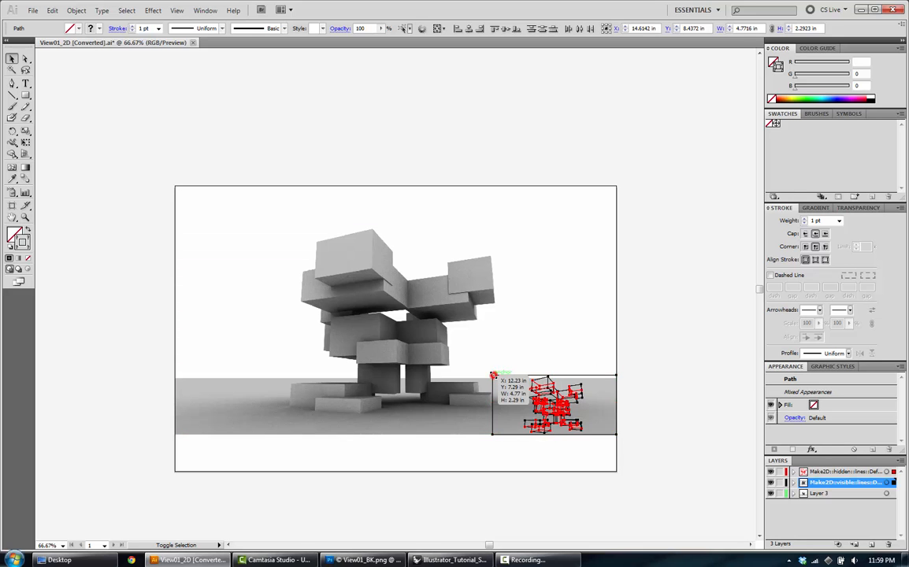
{"action": "mouse_move", "coordinate": [492, 373]}
{"action": "left_mouse_down"}
{"action": "mouse_move", "coordinate": [370, 304]}
{"action": "mouse_move", "coordinate": [285, 328]}
{"action": "mouse_move", "coordinate": [253, 248]}
{"action": "mouse_move", "coordinate": [174, 222]}
{"action": "left_mouse_up"}
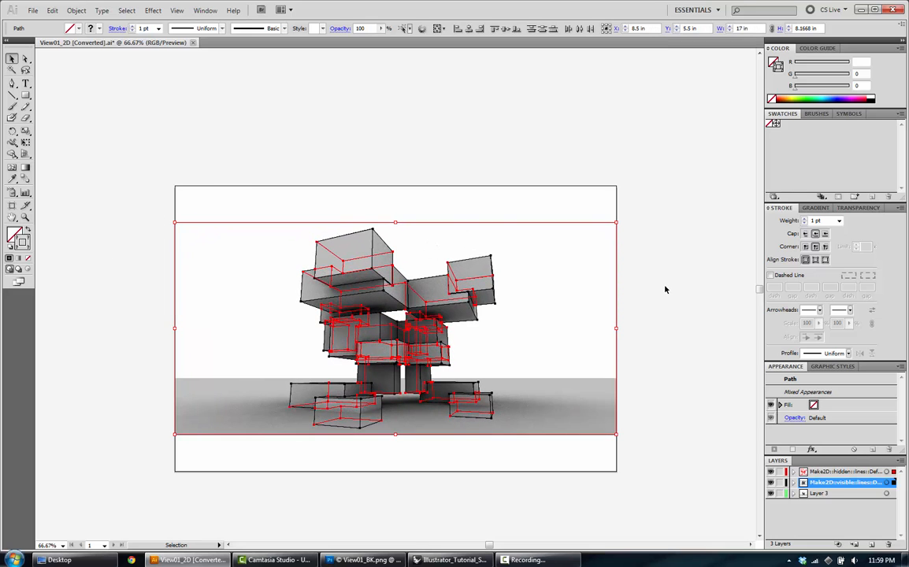
Lock Layer 3 and delete the rectangular frame around the linework
{"action": "left_click", "coordinate": [780, 494]}
{"action": "left_click", "coordinate": [698, 397]}
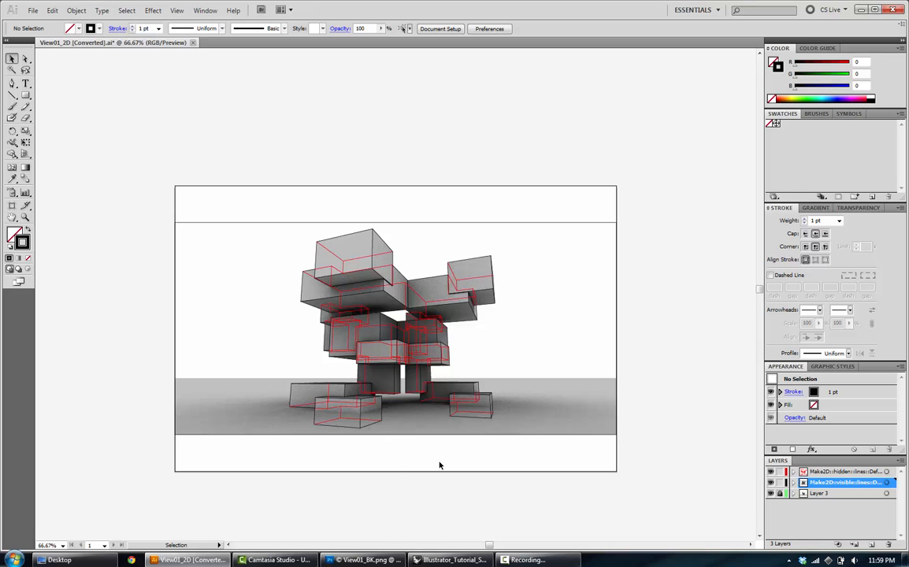
{"action": "left_click", "coordinate": [236, 222]}
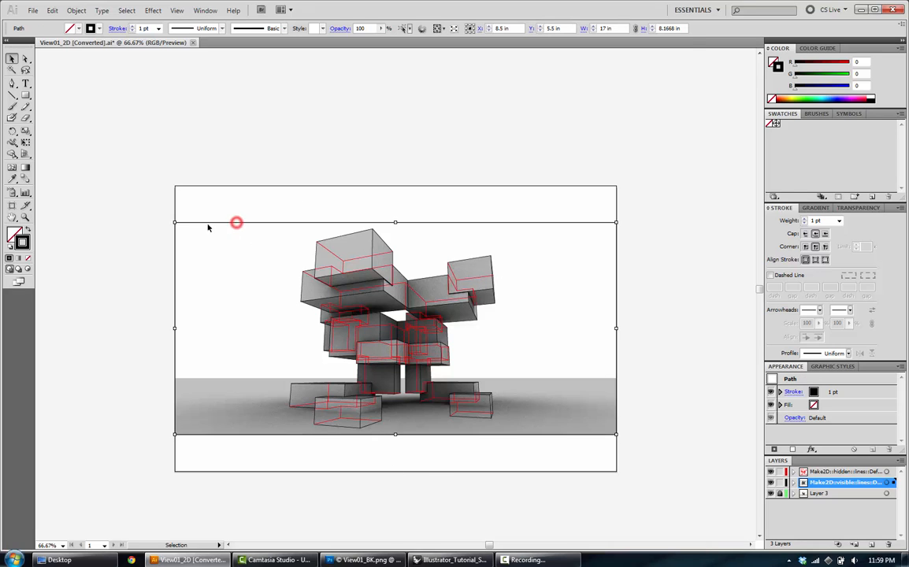
{"action": "left_click", "coordinate": [500, 229]}
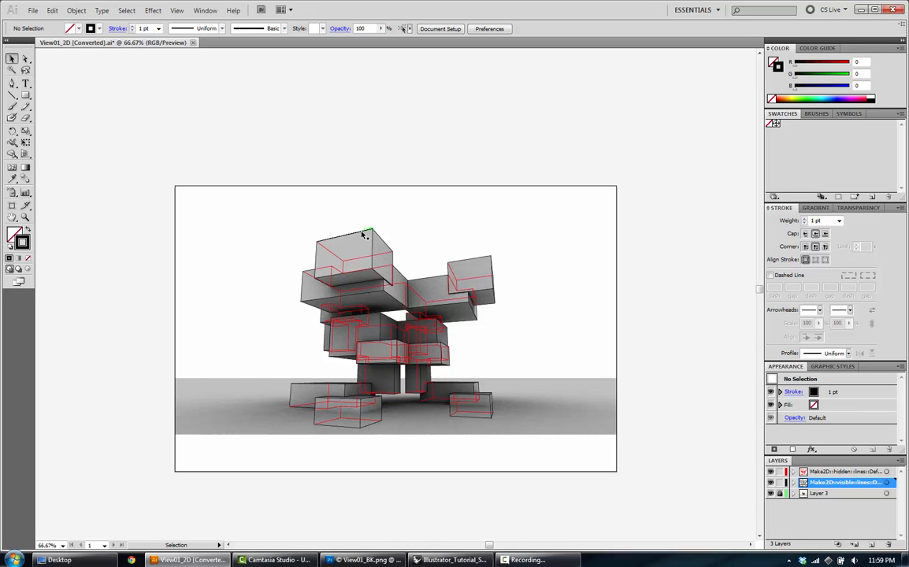
View the artwork at 100% and examine the separate edge paths of the uppermost box
{"action": "key", "text": "ctrl+1"}
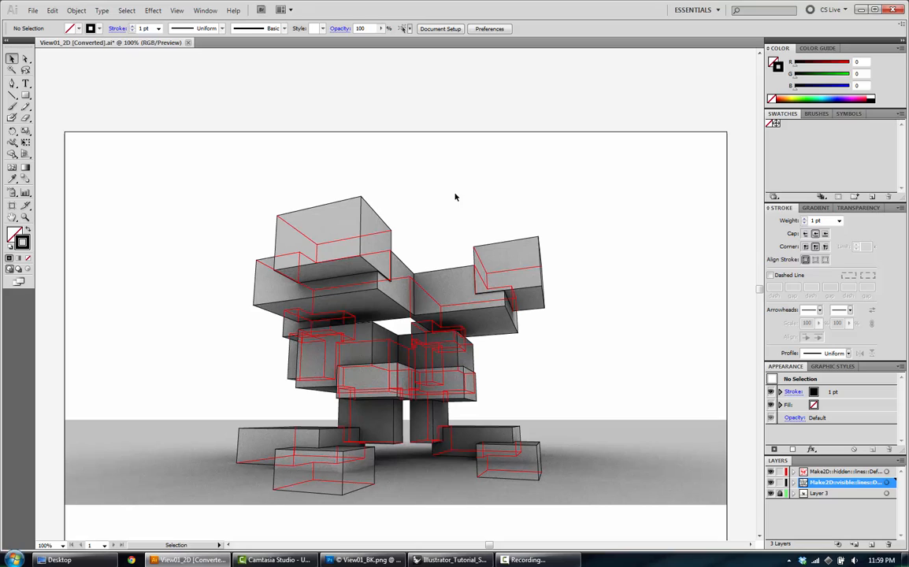
{"action": "scroll", "coordinate": [505, 209], "scroll_direction": "down", "scroll_amount": 1}
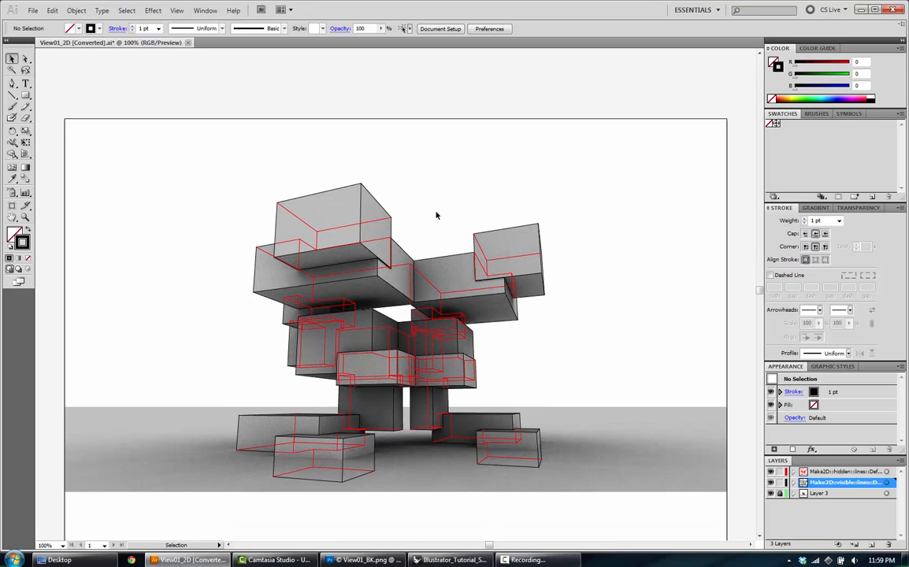
{"action": "left_click", "coordinate": [344, 191]}
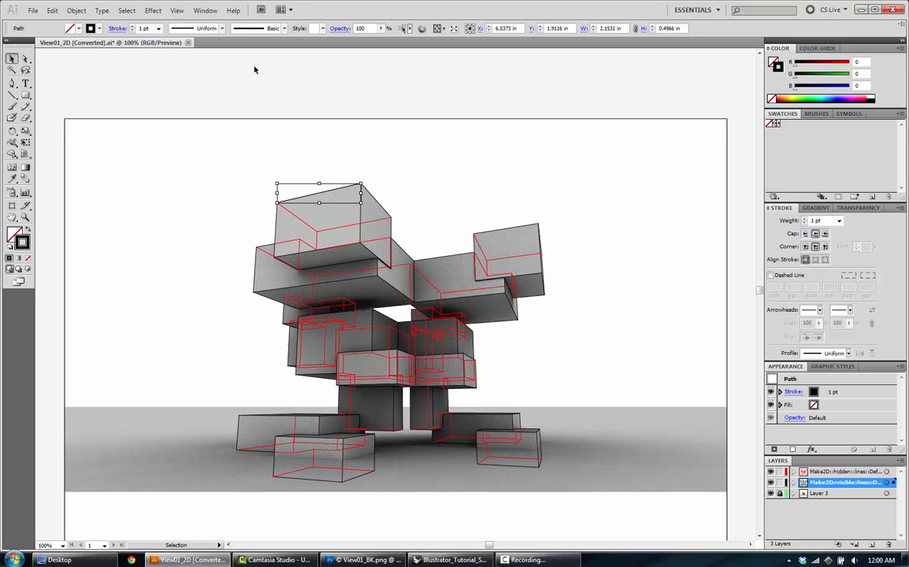
{"action": "left_click", "coordinate": [252, 195]}
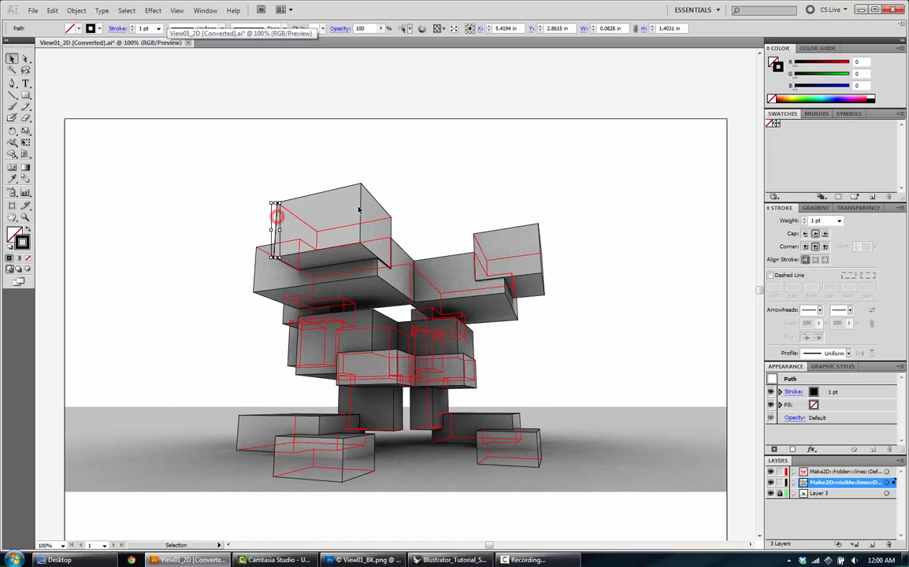
{"action": "left_click", "coordinate": [360, 204]}
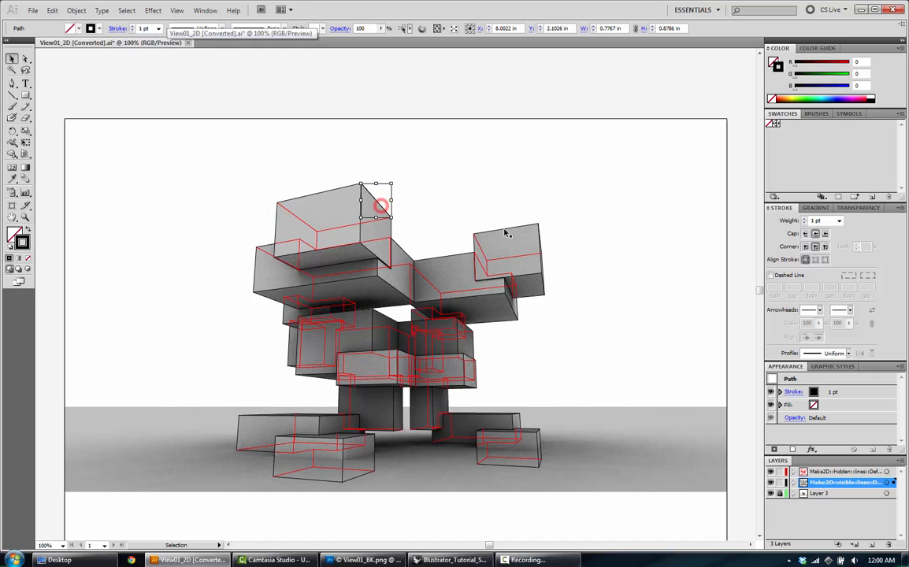
{"action": "left_click", "coordinate": [509, 184]}
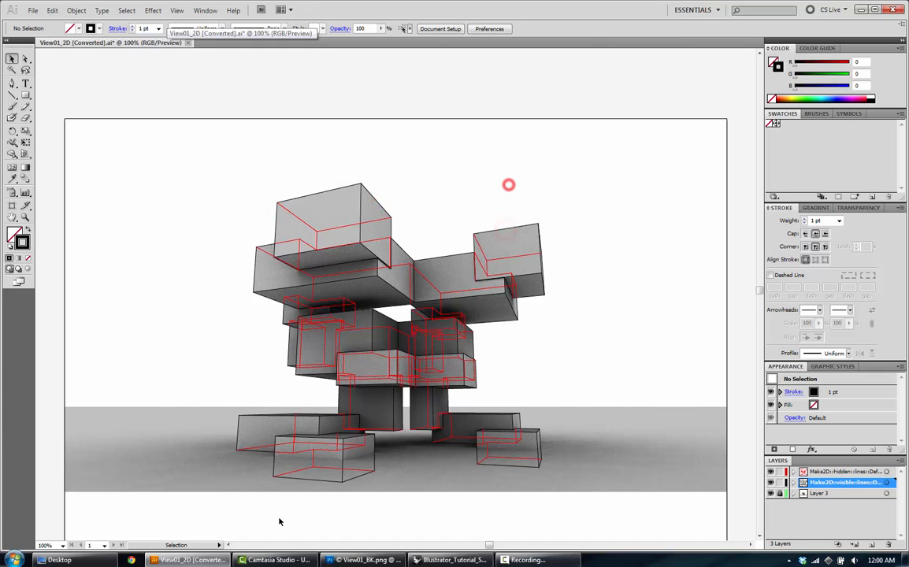
Switch to Rhinoceros, close the Brazil 2.0 Settings, and examine the individual Make2D curves in the Top view
{"action": "left_click", "coordinate": [453, 560]}
{"action": "left_click", "coordinate": [327, 131]}
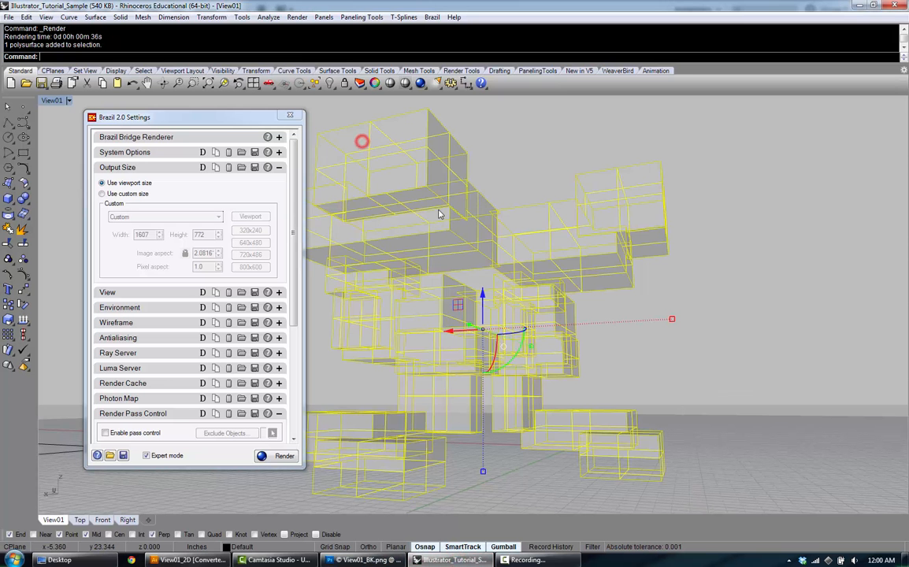
{"action": "left_click", "coordinate": [291, 116]}
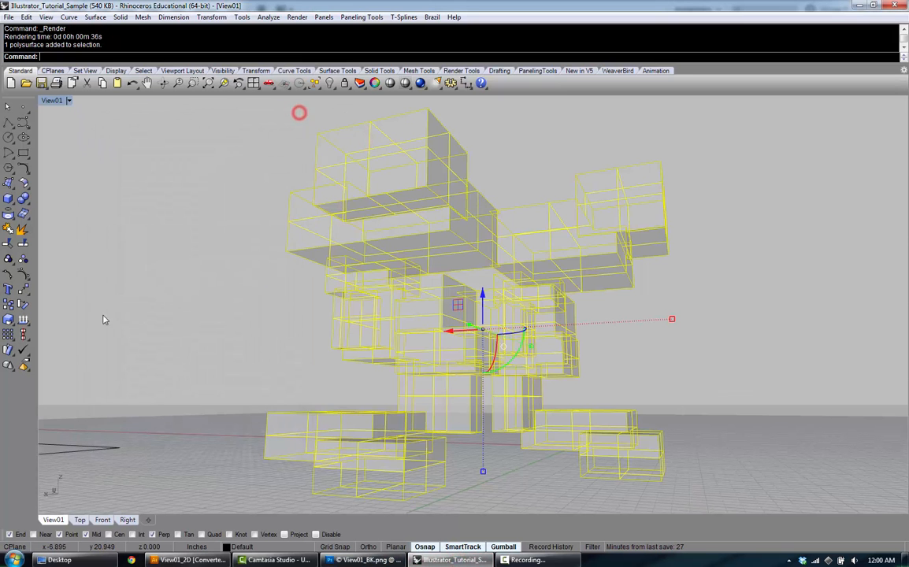
{"action": "left_click", "coordinate": [79, 520]}
{"action": "left_click", "coordinate": [343, 196]}
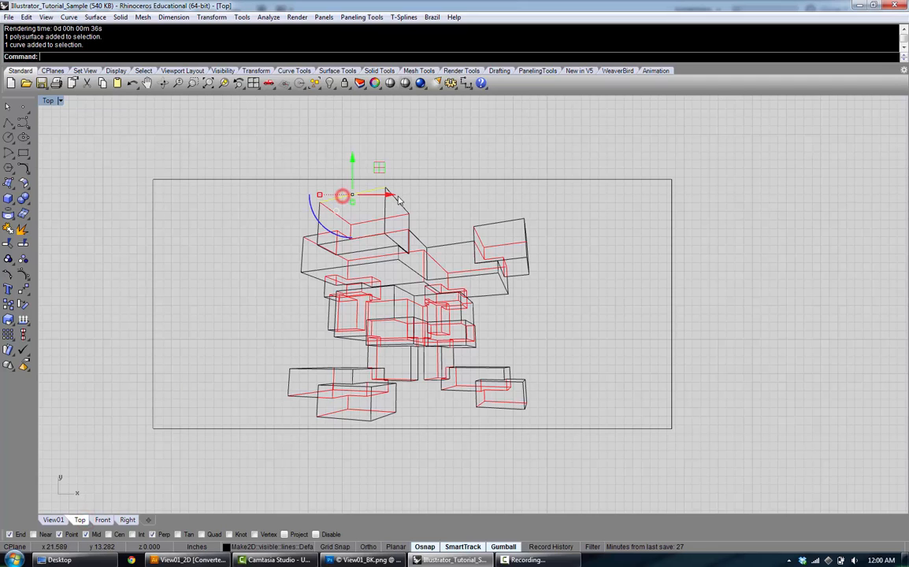
{"action": "left_click", "coordinate": [398, 201]}
{"action": "left_click", "coordinate": [384, 211]}
{"action": "left_click", "coordinate": [513, 229]}
{"action": "left_click", "coordinate": [515, 223]}
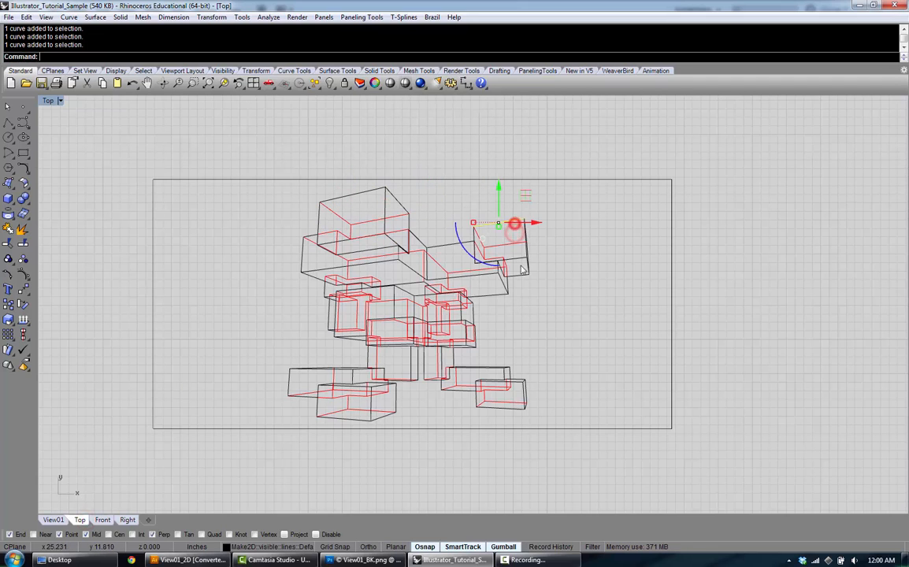
{"action": "left_click", "coordinate": [525, 277]}
{"action": "left_click", "coordinate": [465, 279]}
{"action": "left_click", "coordinate": [436, 205]}
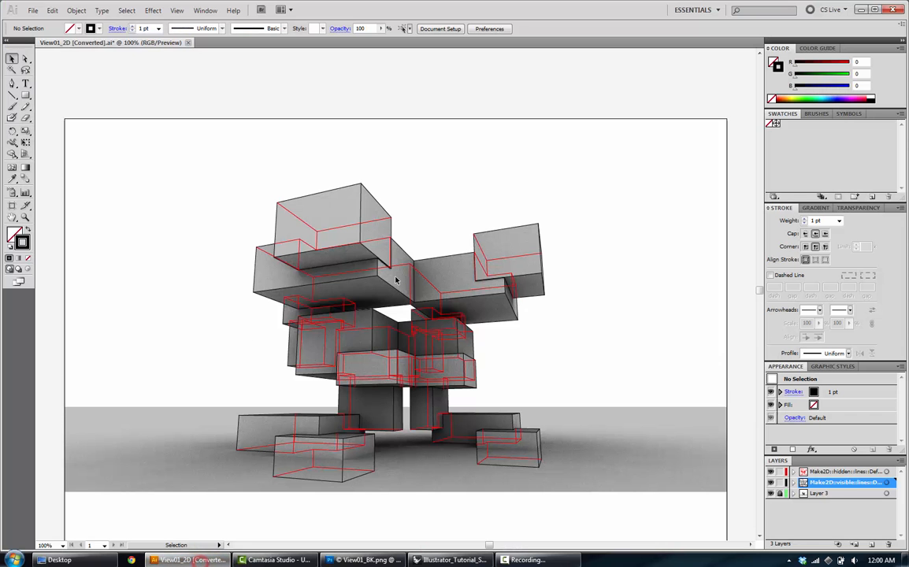
Return to Illustrator and examine the matching individual line paths on the two upper boxes
{"action": "left_click", "coordinate": [344, 189]}
{"action": "left_click", "coordinate": [375, 199]}
{"action": "left_click", "coordinate": [440, 180]}
{"action": "left_click", "coordinate": [498, 232]}
{"action": "left_click", "coordinate": [579, 235]}
{"action": "left_click", "coordinate": [336, 190]}
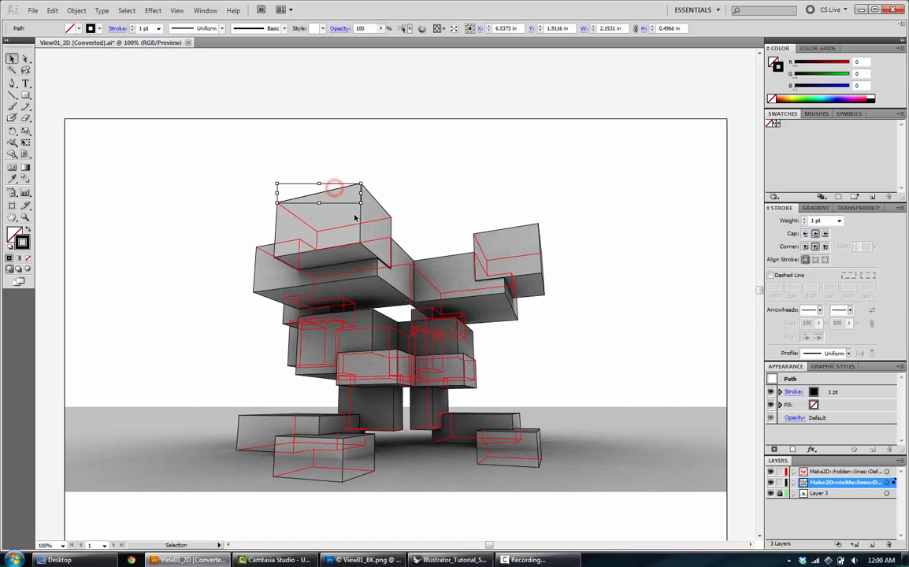
{"action": "left_click", "coordinate": [360, 214]}
{"action": "left_click", "coordinate": [378, 197]}
{"action": "left_click", "coordinate": [378, 201]}
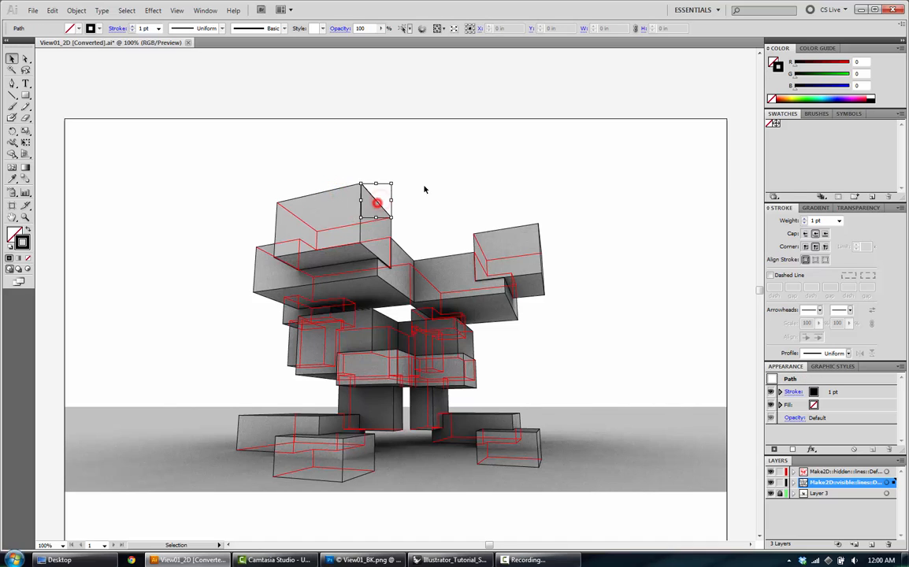
{"action": "left_click", "coordinate": [447, 182]}
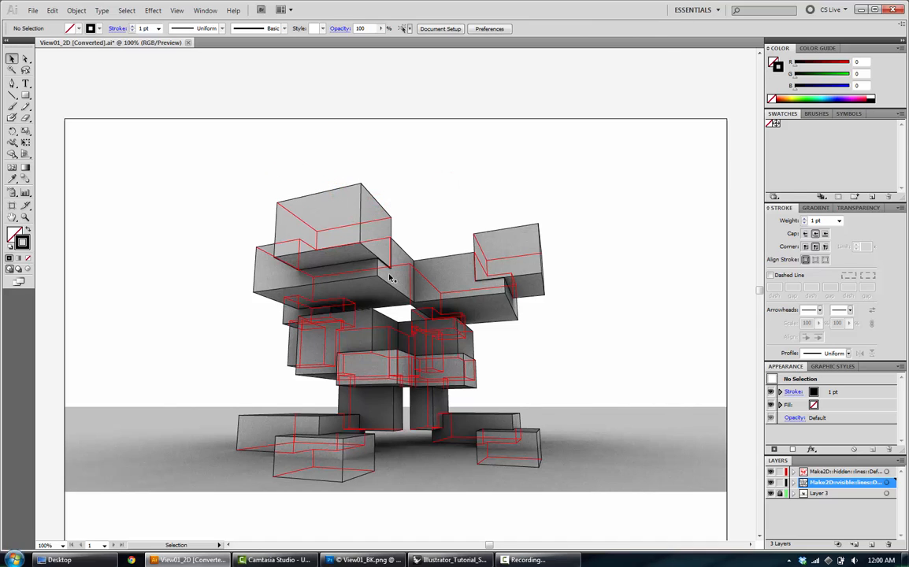
{"action": "left_click", "coordinate": [310, 151]}
Switch to Rhinoceros, display its Make2D layer structure, and return to Illustrator
{"action": "left_click", "coordinate": [472, 562]}
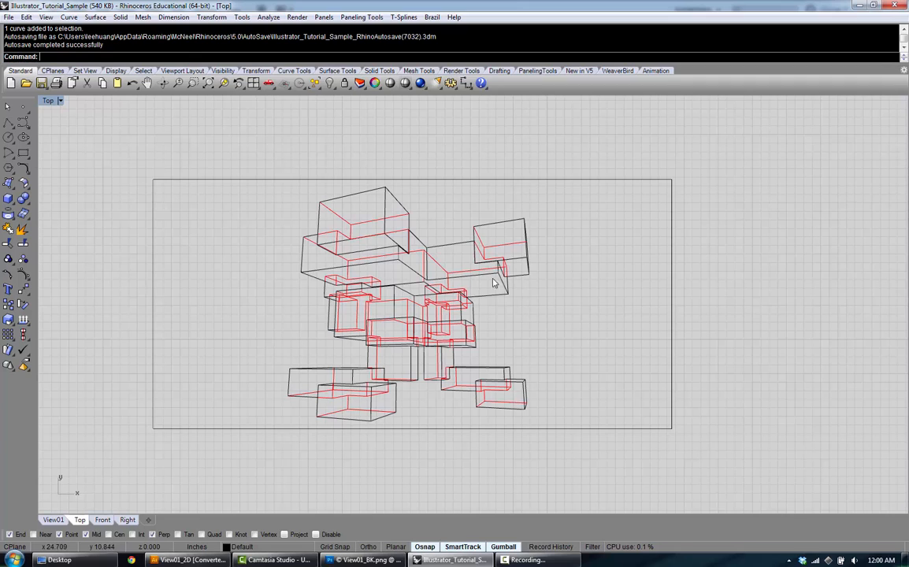
{"action": "left_click", "coordinate": [360, 83]}
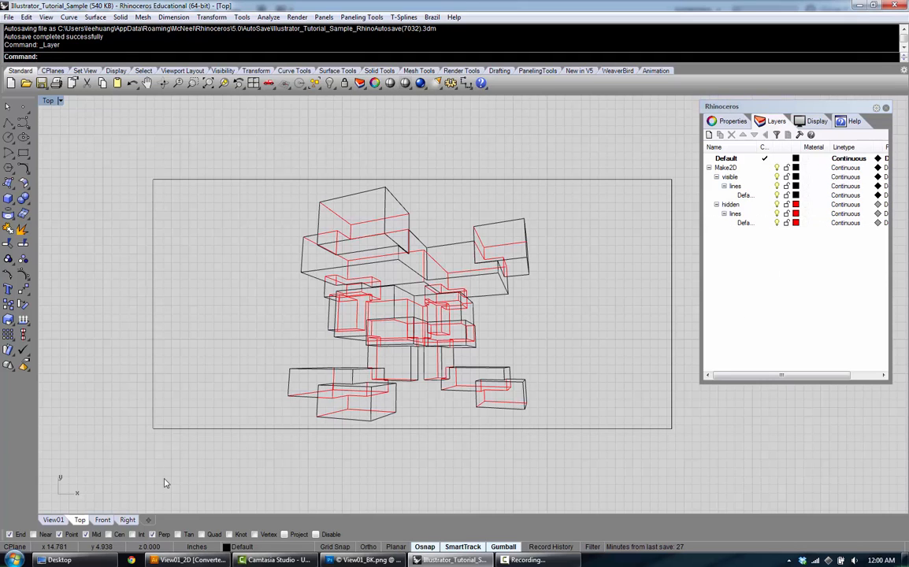
{"action": "left_click", "coordinate": [201, 560]}
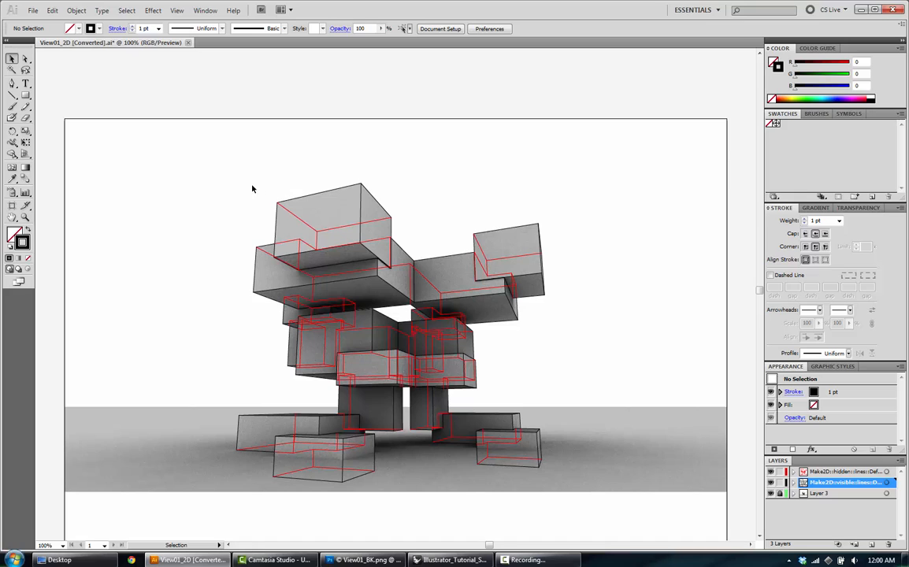
Select all the black visible lines by matching the fill and stroke of the uppermost box's top edge
{"action": "left_click", "coordinate": [316, 196]}
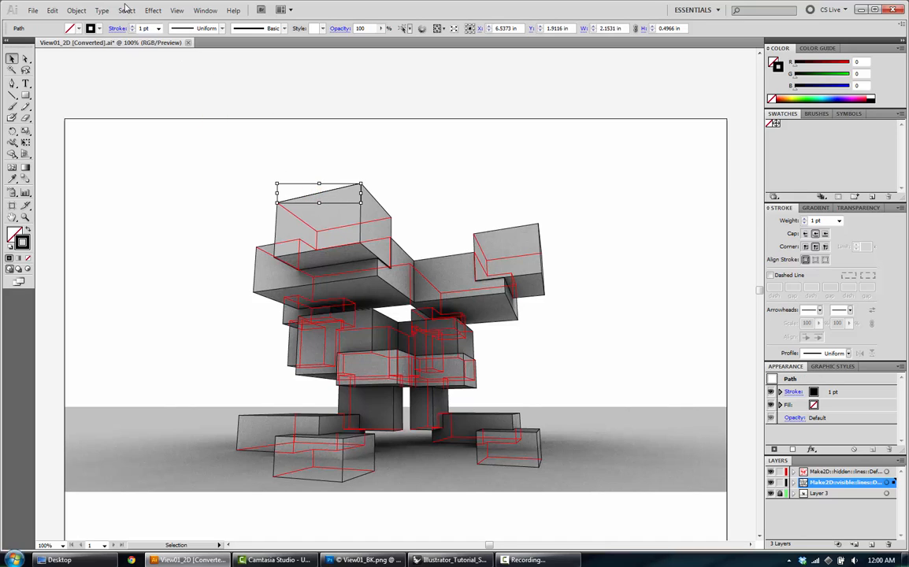
{"action": "left_click", "coordinate": [126, 10]}
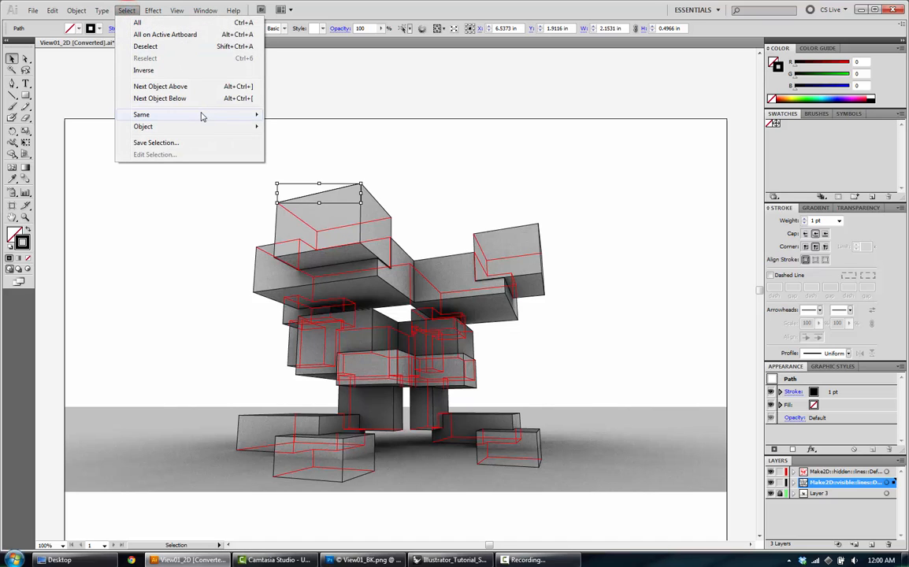
{"action": "mouse_move", "coordinate": [258, 116]}
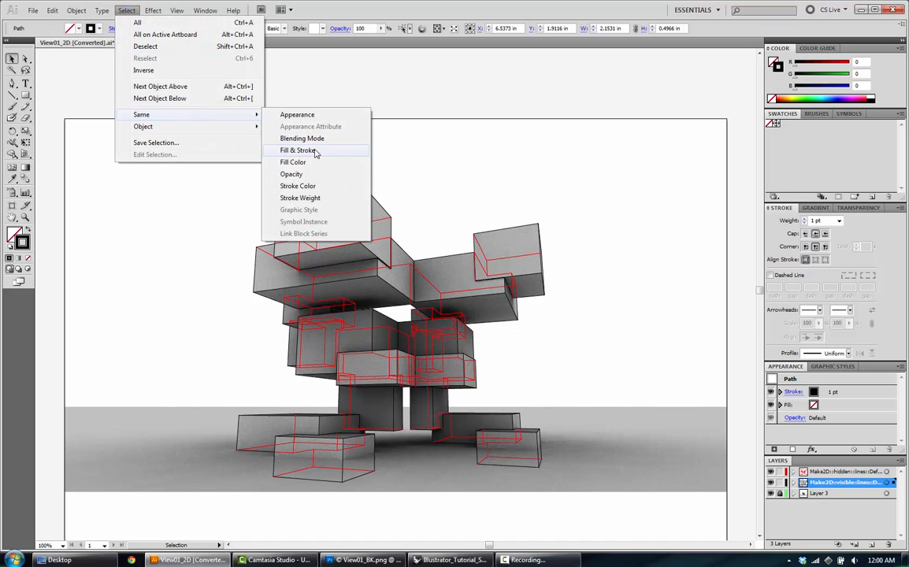
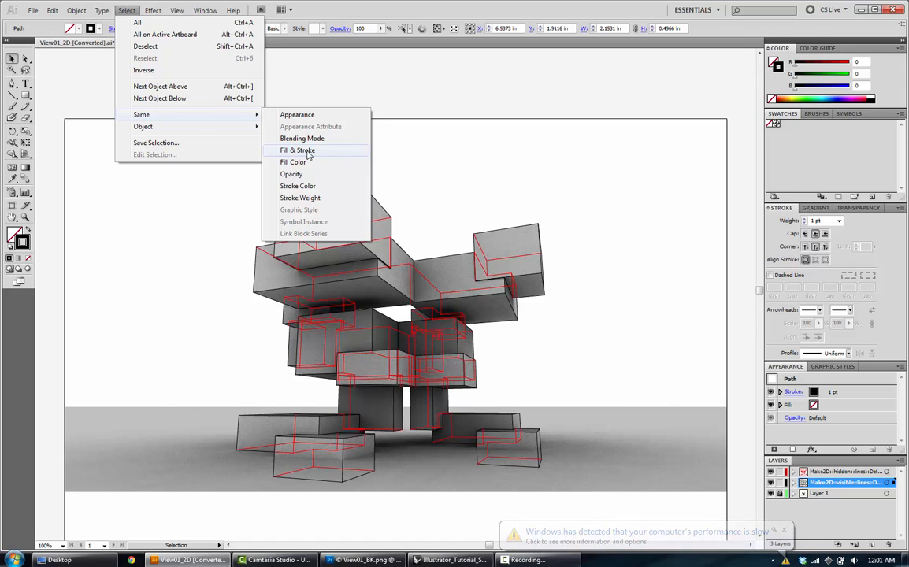
{"action": "left_click", "coordinate": [308, 154]}
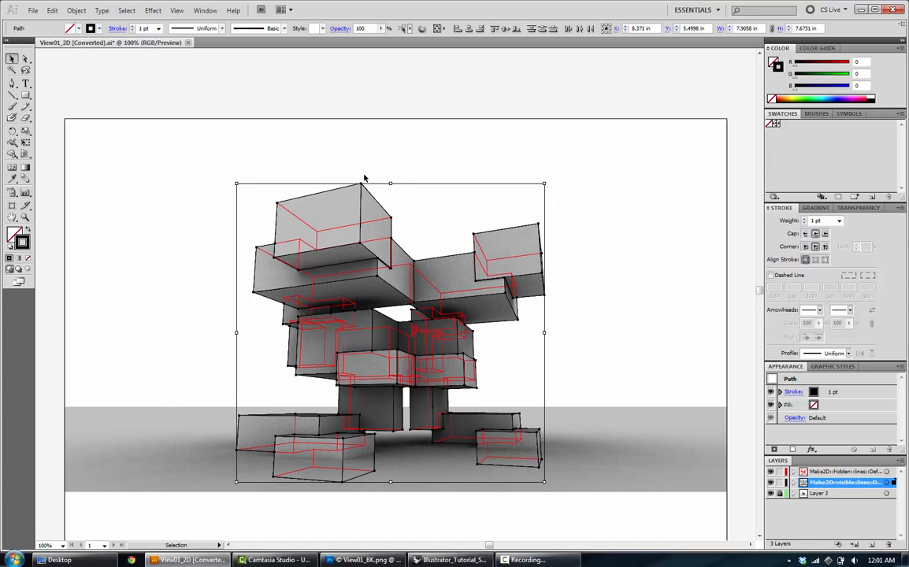
Try moving the selected black lines up and away from the render, and undo the move
{"action": "left_click_drag", "start_coordinate": [355, 187], "coordinate": [203, 93]}
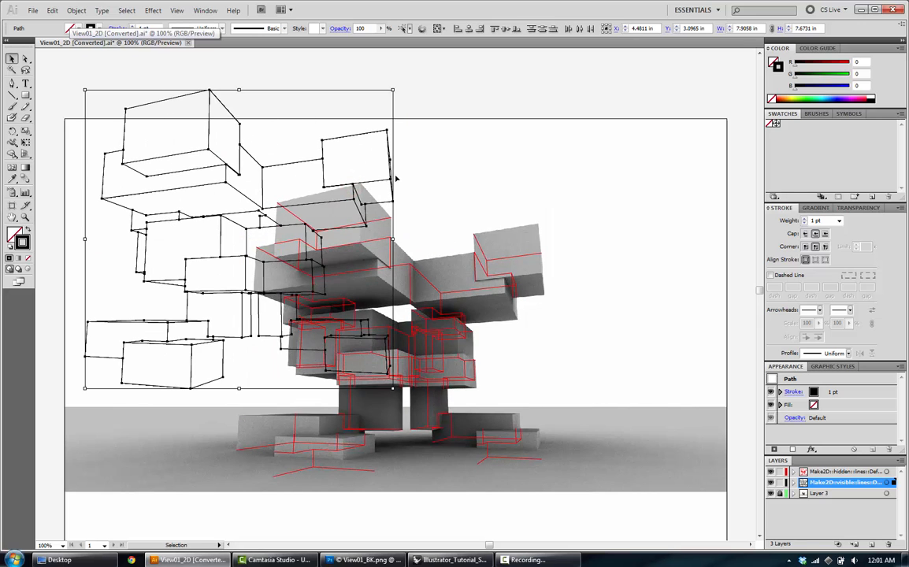
{"action": "key", "text": "a"}
{"action": "key", "text": "ctrl+z"}
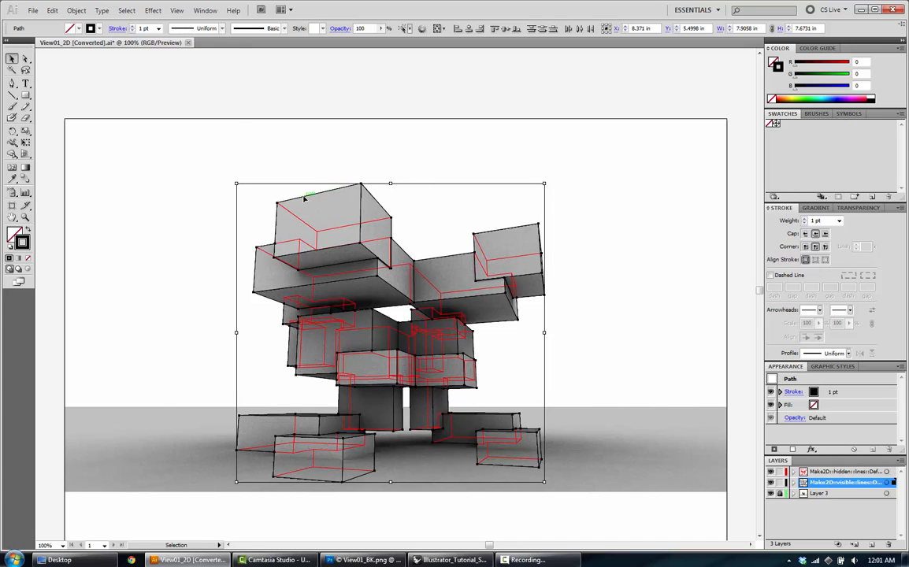
Group the selected black visible lines and deselect them
{"action": "left_click", "coordinate": [51, 11]}
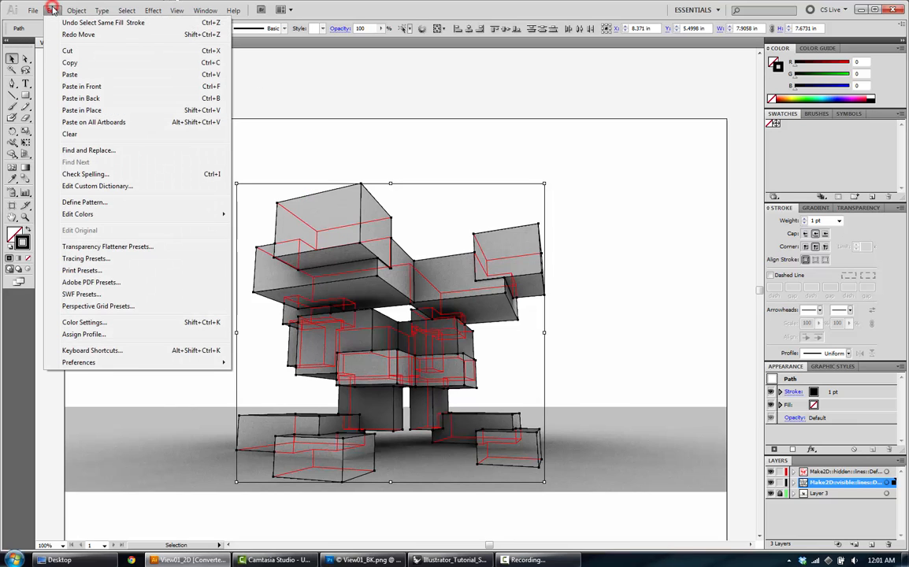
{"action": "left_click", "coordinate": [53, 11]}
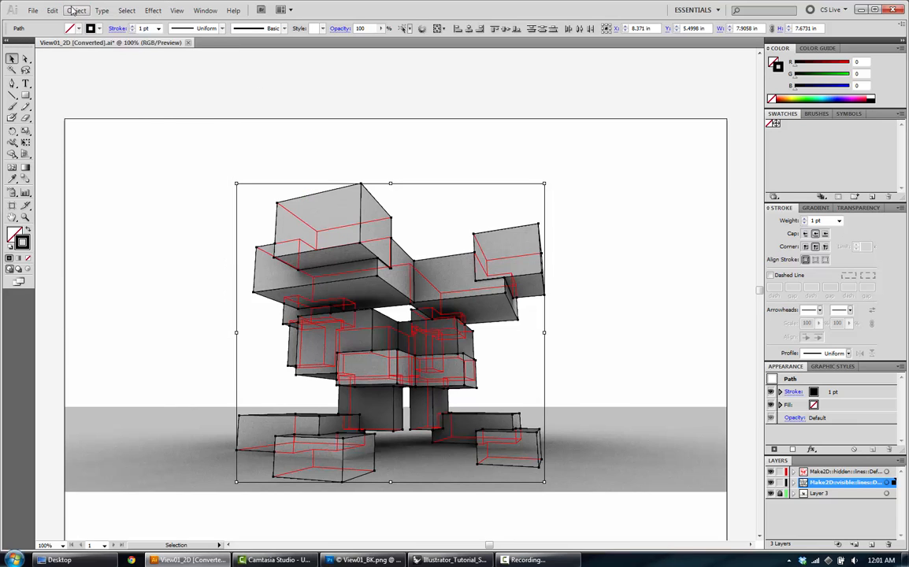
{"action": "left_click", "coordinate": [70, 10]}
{"action": "left_click", "coordinate": [71, 10]}
{"action": "key", "text": "ctrl+g"}
{"action": "left_click", "coordinate": [337, 152]}
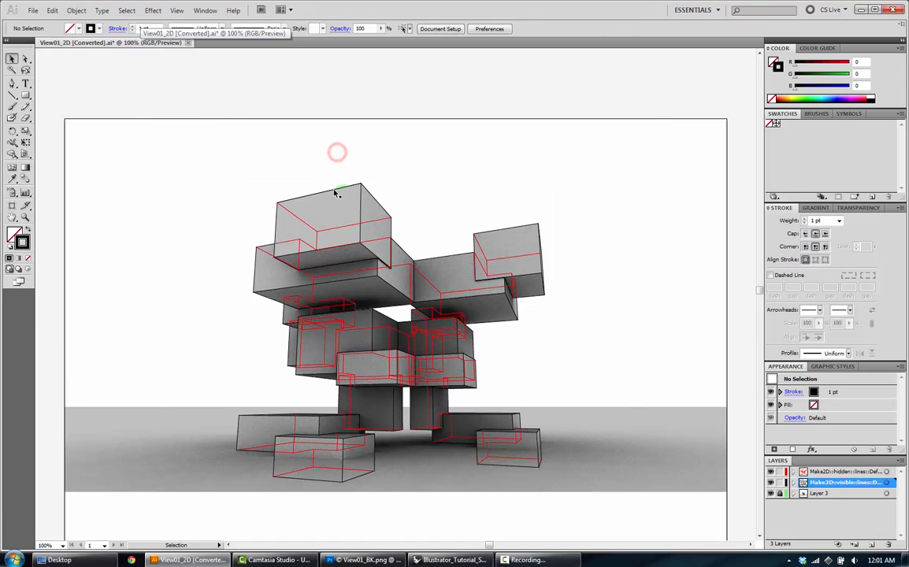
Try moving the grouped visible lines to either side of the render, undoing each move, and clear the selection
{"action": "left_click", "coordinate": [335, 189]}
{"action": "left_click_drag", "start_coordinate": [335, 192], "coordinate": [223, 126]}
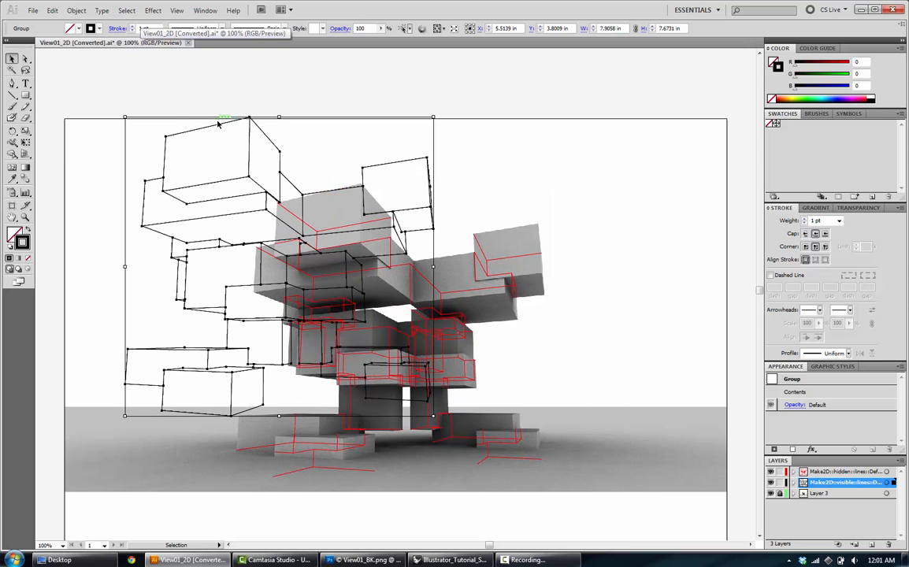
{"action": "key", "text": "ctrl+z"}
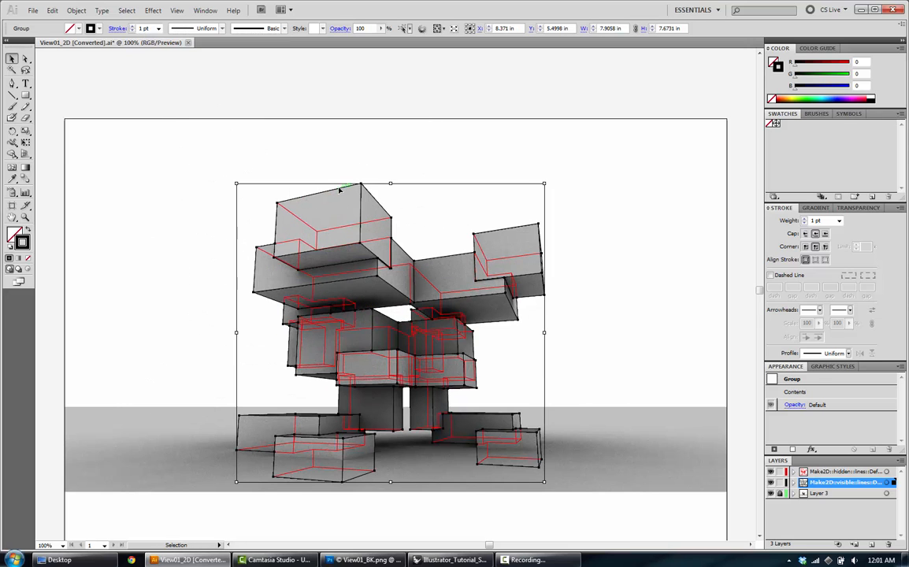
{"action": "left_click", "coordinate": [397, 194]}
{"action": "left_click_drag", "start_coordinate": [378, 202], "coordinate": [590, 200]}
{"action": "key", "text": "a"}
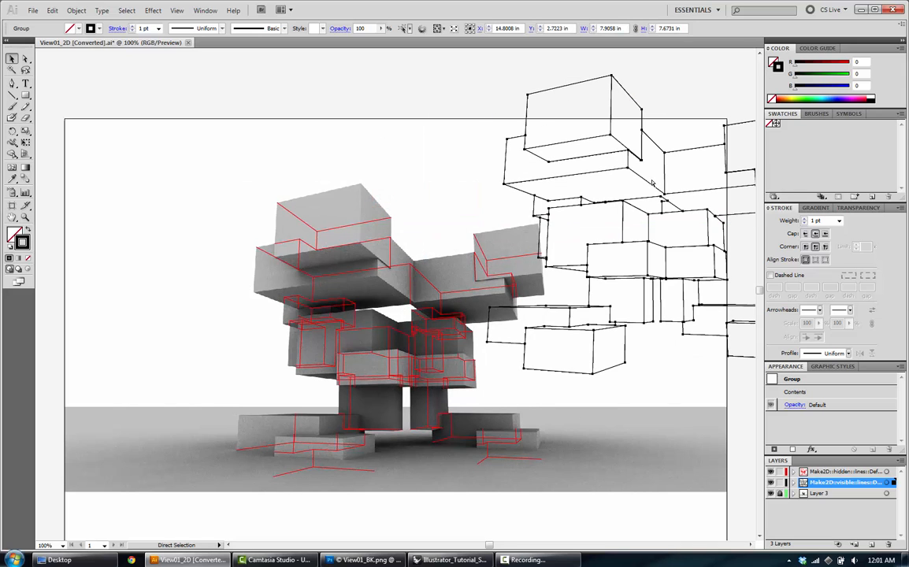
{"action": "key", "text": "ctrl+z"}
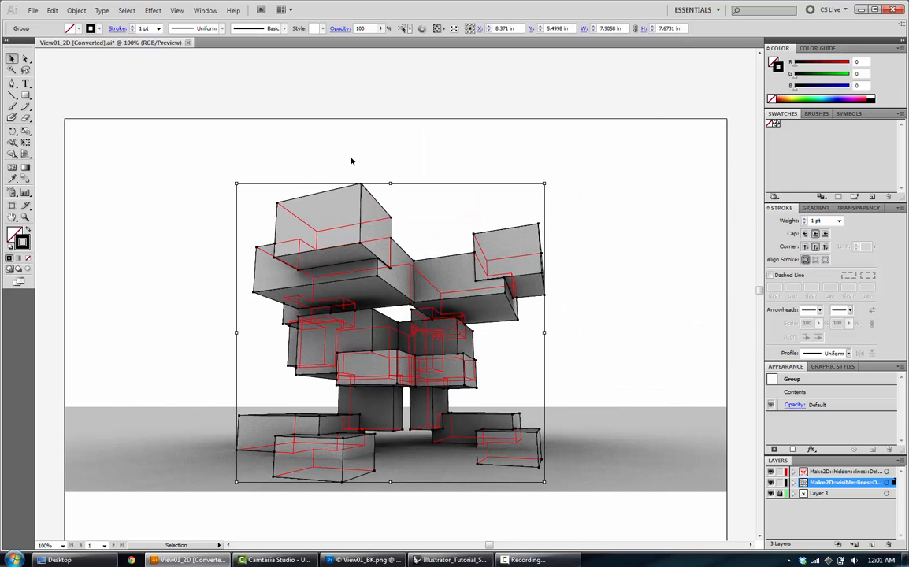
{"action": "left_click", "coordinate": [341, 134]}
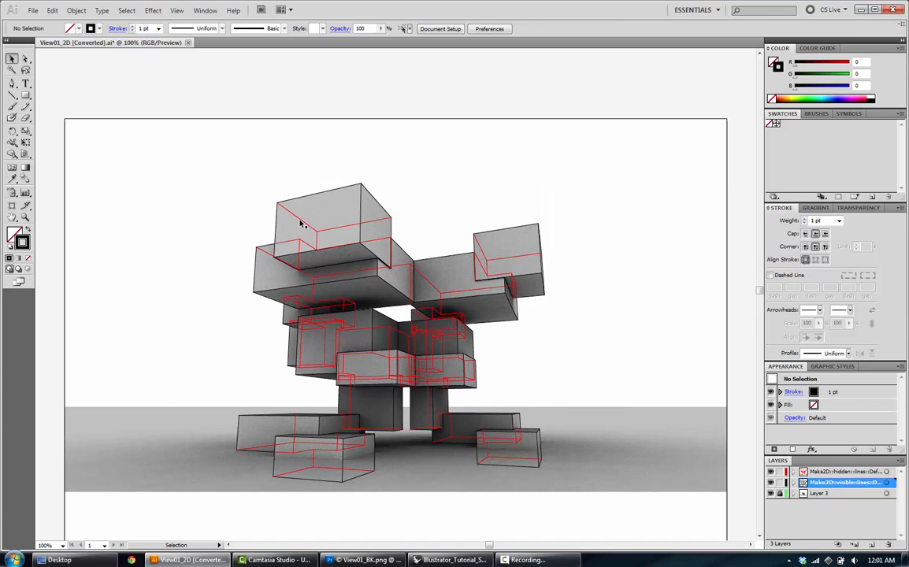
Select all the red hidden lines by their shared stroke color, group them, and deselect the group
{"action": "left_click", "coordinate": [299, 221]}
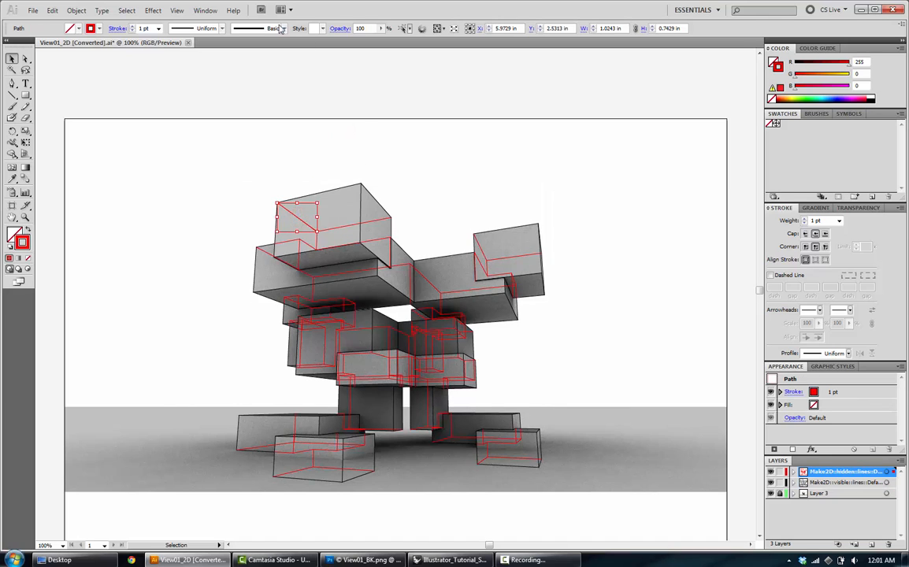
{"action": "left_click", "coordinate": [126, 10]}
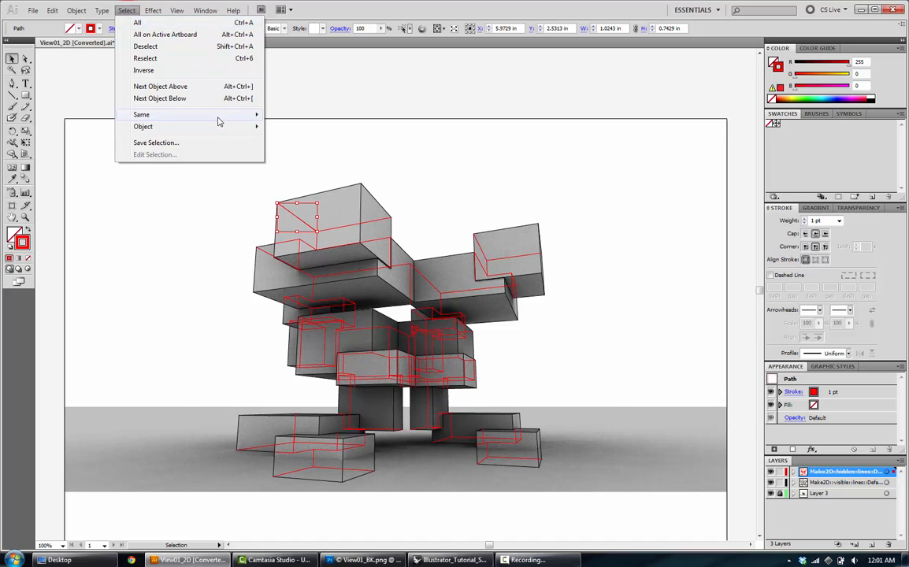
{"action": "mouse_move", "coordinate": [218, 116]}
{"action": "left_click", "coordinate": [312, 185]}
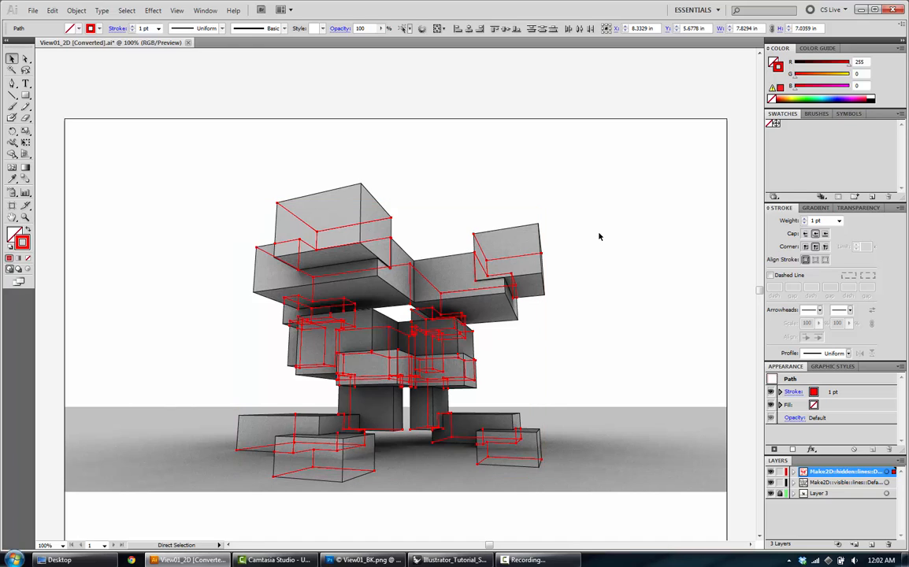
{"action": "key", "text": "ctrl+g"}
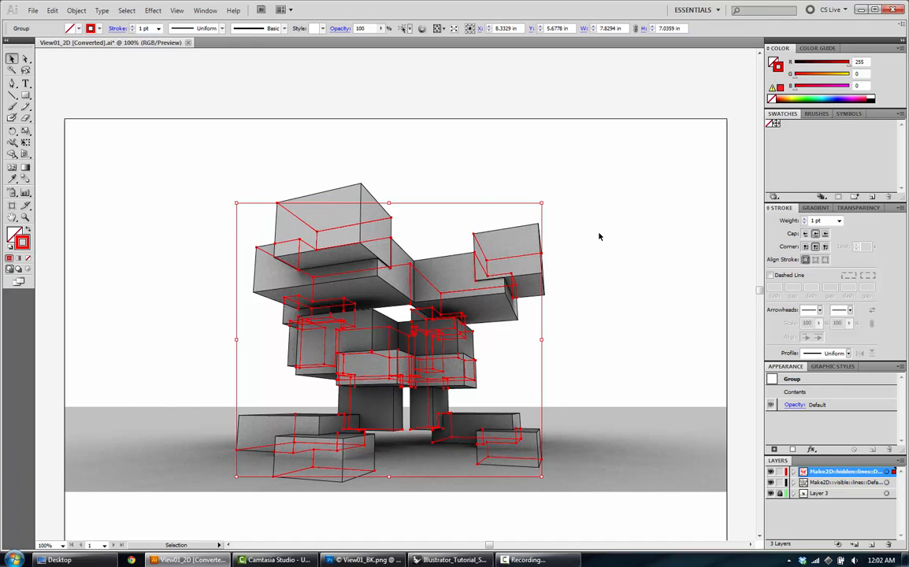
{"action": "left_click", "coordinate": [599, 237]}
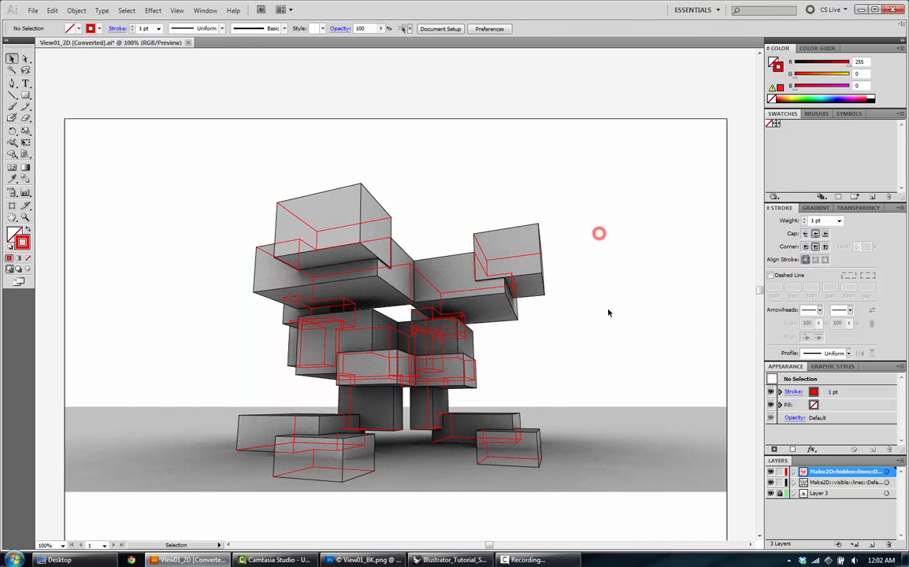
Examine the contents of the Make2D hidden-lines and visible-lines layers, collapsing each layer after checking it
{"action": "left_click", "coordinate": [793, 472]}
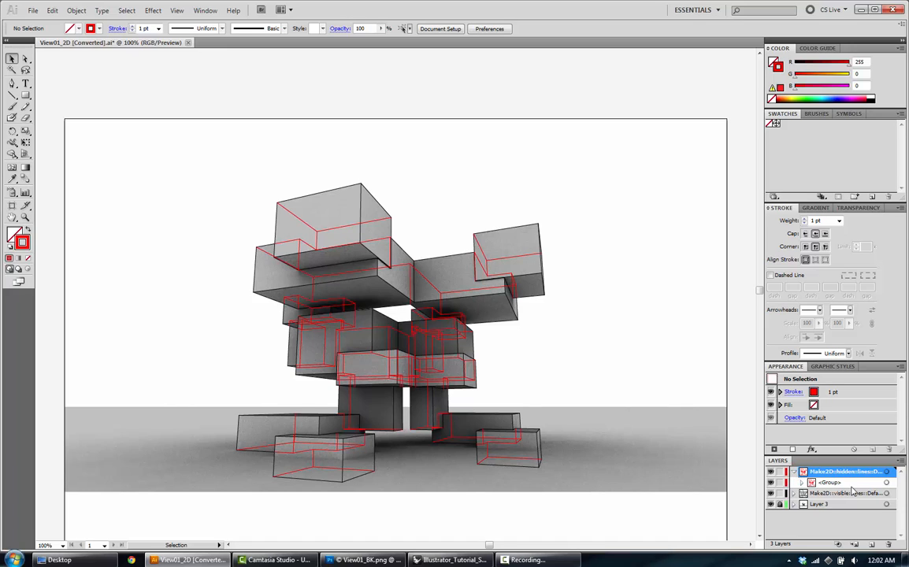
{"action": "left_click", "coordinate": [794, 472]}
{"action": "left_click", "coordinate": [794, 482]}
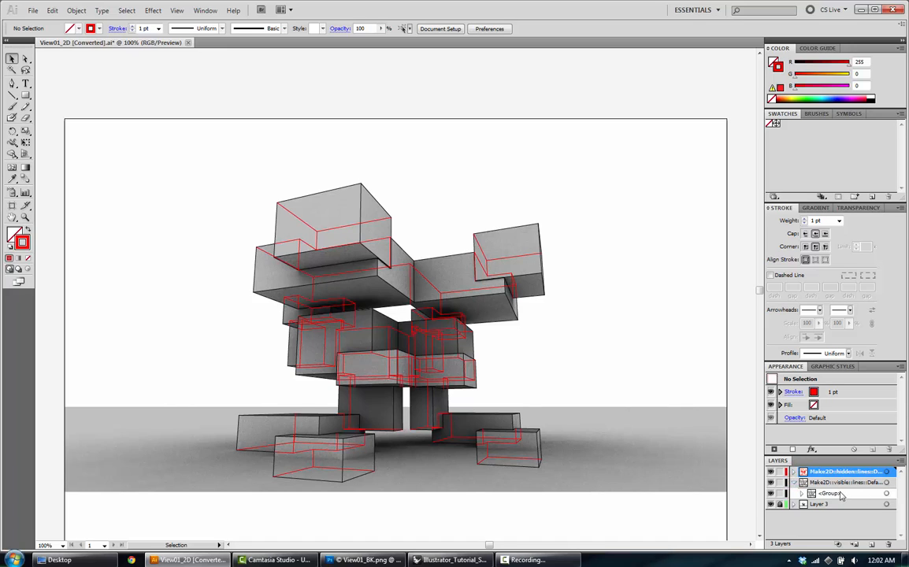
{"action": "left_click", "coordinate": [794, 482]}
{"action": "left_click", "coordinate": [421, 98]}
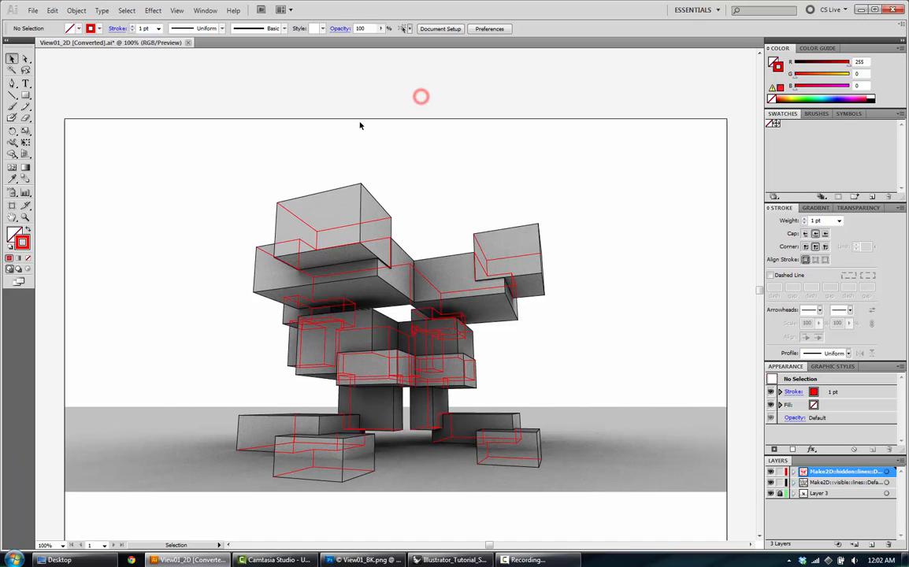
Set the stroke weight of the red hidden-line group to 0.25 pt and deselect it
{"action": "left_click", "coordinate": [315, 227]}
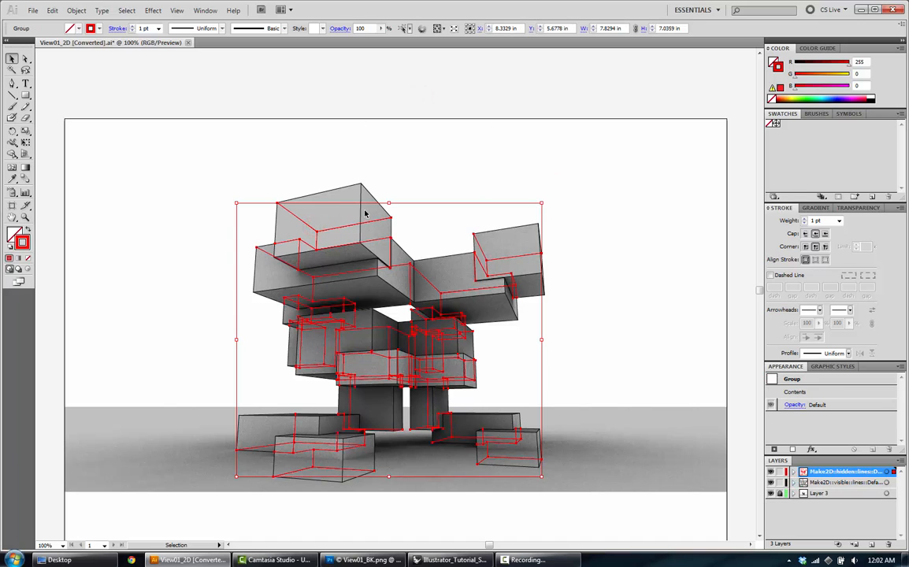
{"action": "left_click", "coordinate": [158, 28]}
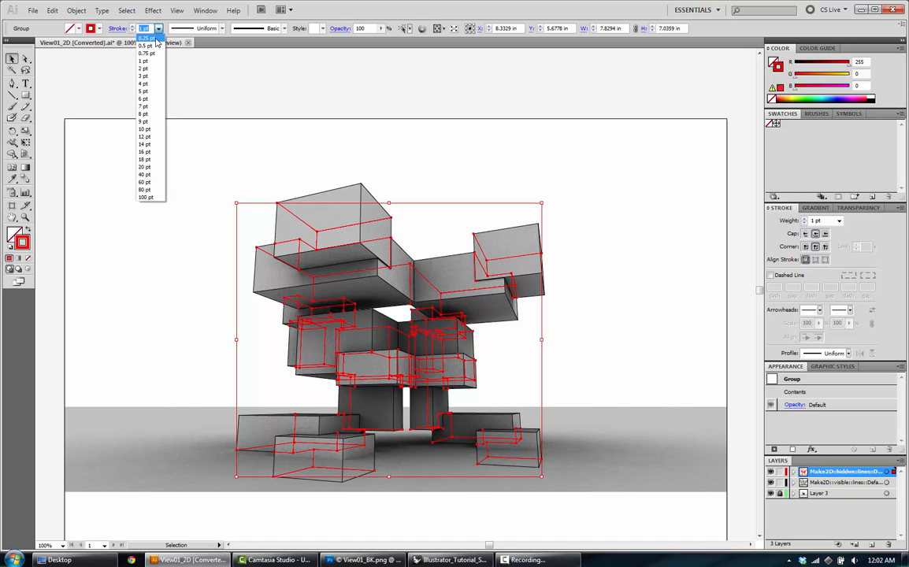
{"action": "left_click", "coordinate": [156, 38]}
{"action": "left_click", "coordinate": [328, 156]}
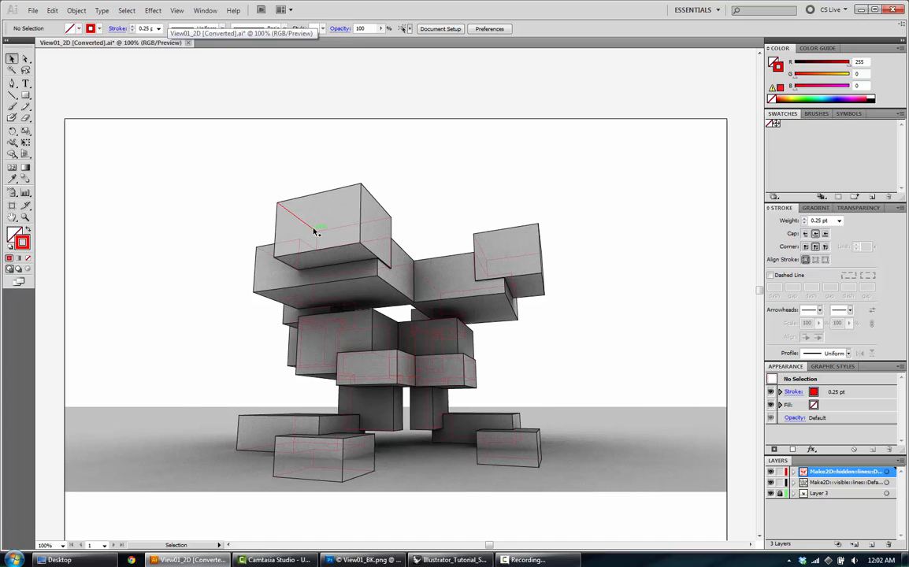
Apply a dashed stroke with 6 pt dashes and 2 pt gaps to the hidden-line group and check it up close
{"action": "left_click", "coordinate": [314, 230]}
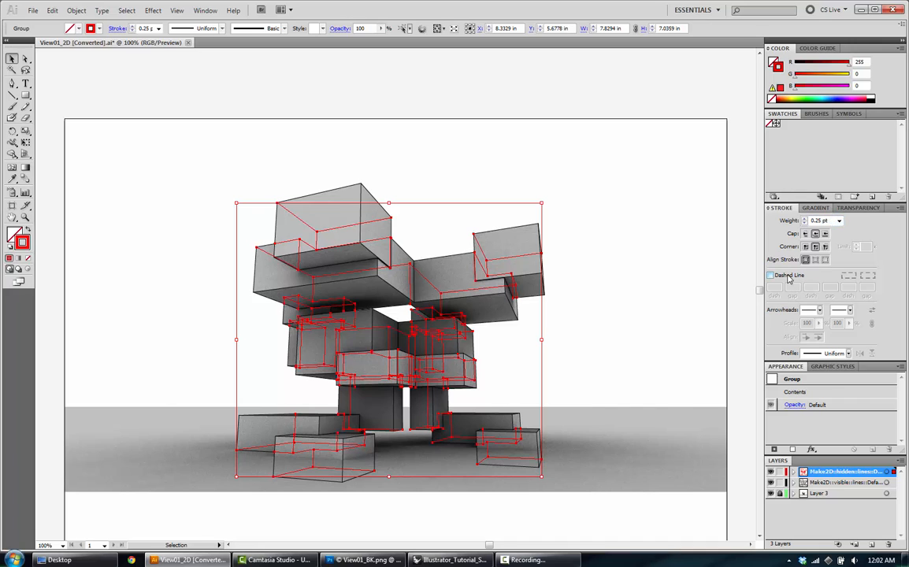
{"action": "left_click", "coordinate": [788, 277]}
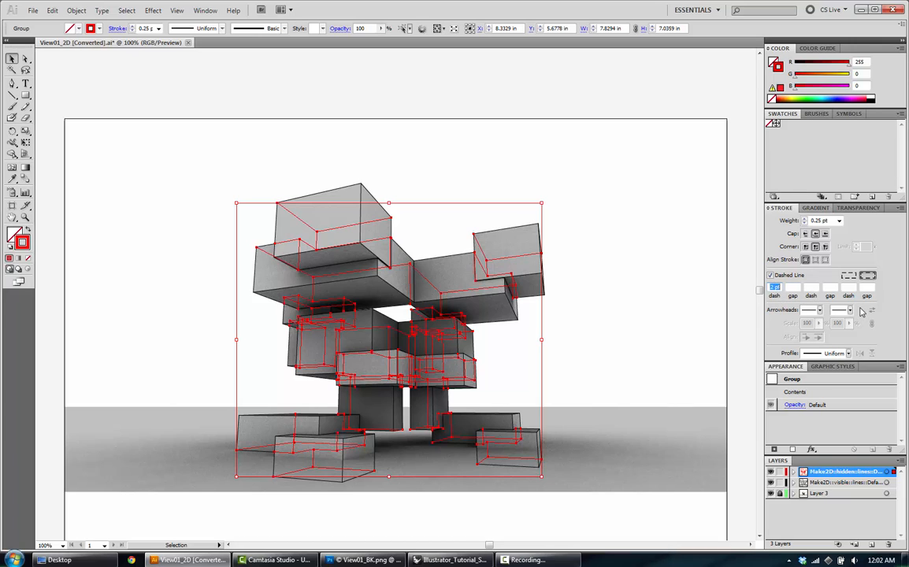
{"action": "type", "text": "6"}
{"action": "left_click", "coordinate": [590, 210]}
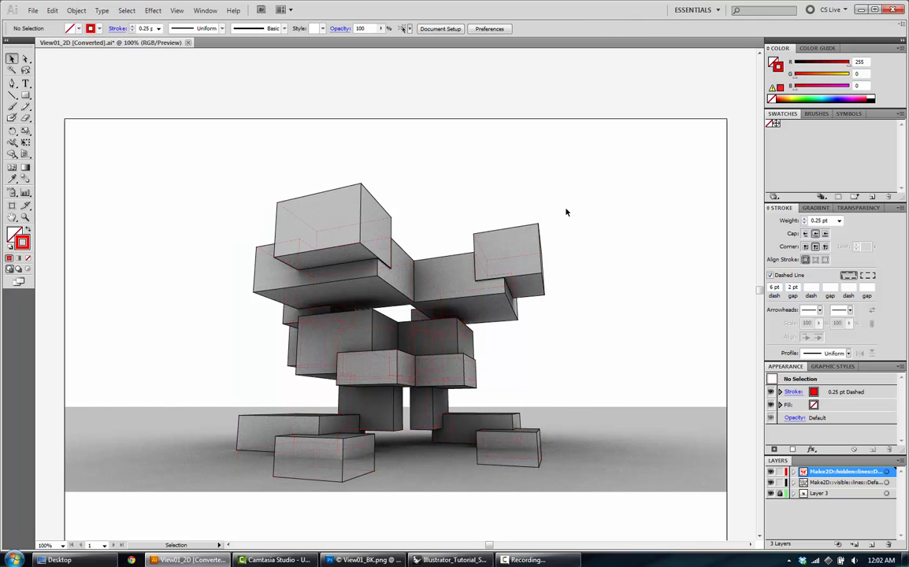
{"action": "key", "text": "ctrl+equal"}
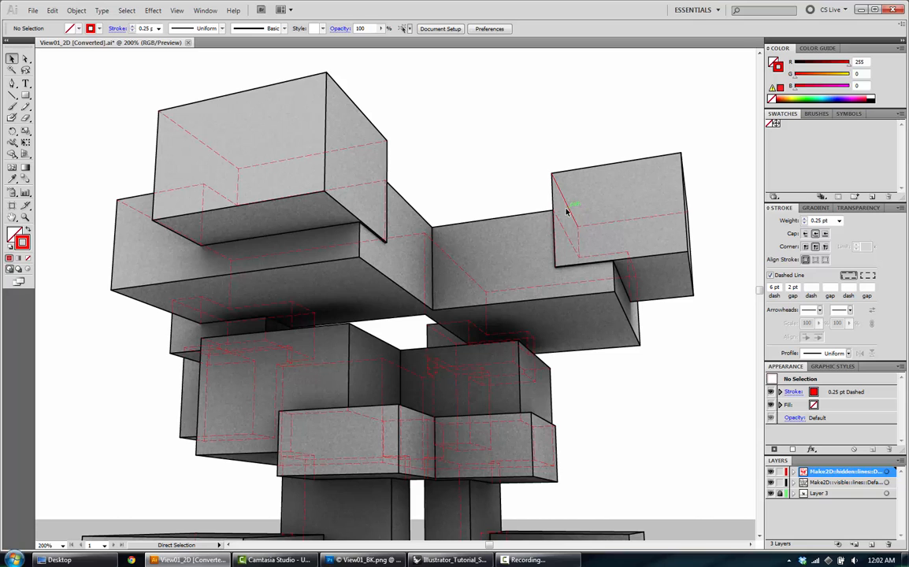
{"action": "key", "text": "ctrl+minus"}
{"action": "key", "text": "ctrl+minus"}
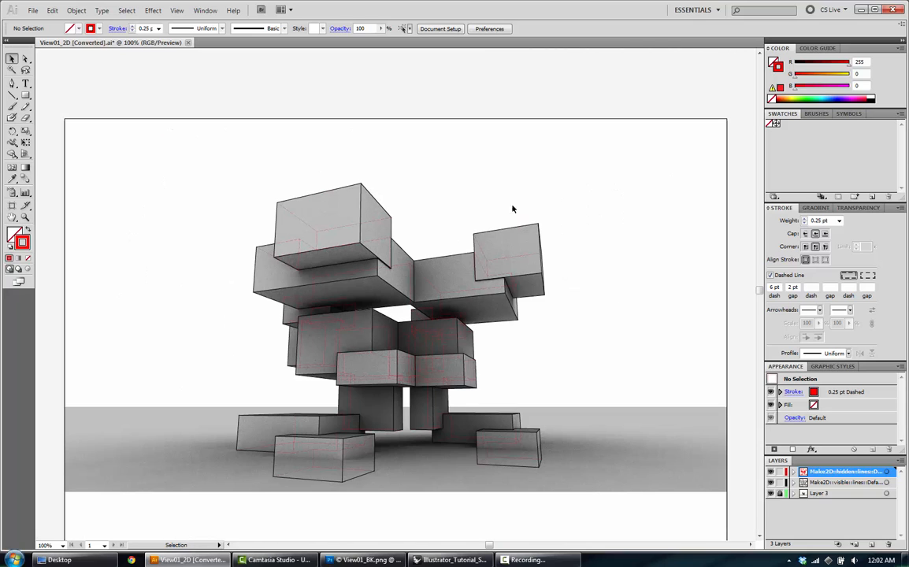
Open the Basic RGB swatch library and recolor the hidden-line group's stroke to light gray (R=242 G=242 B=242)
{"action": "left_click", "coordinate": [276, 201]}
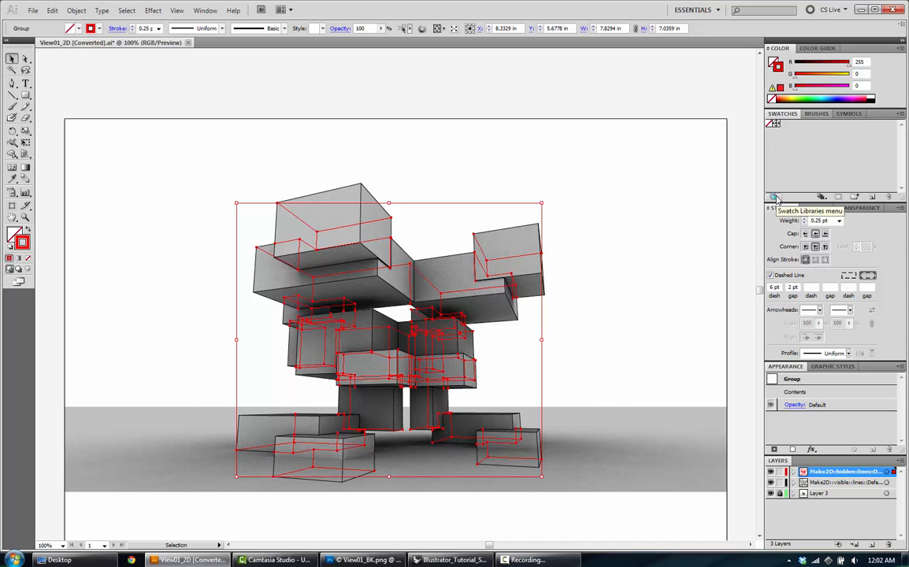
{"action": "left_click", "coordinate": [786, 155]}
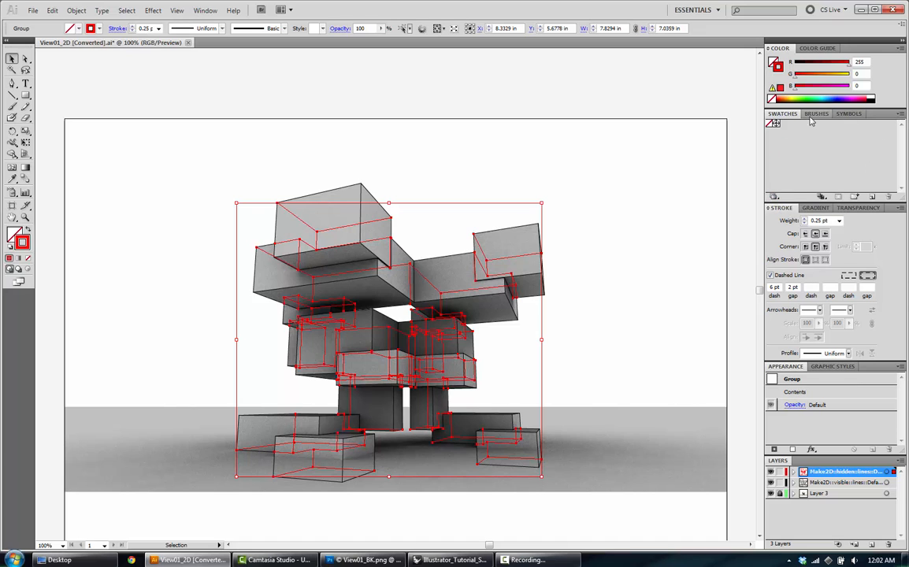
{"action": "left_click", "coordinate": [776, 197]}
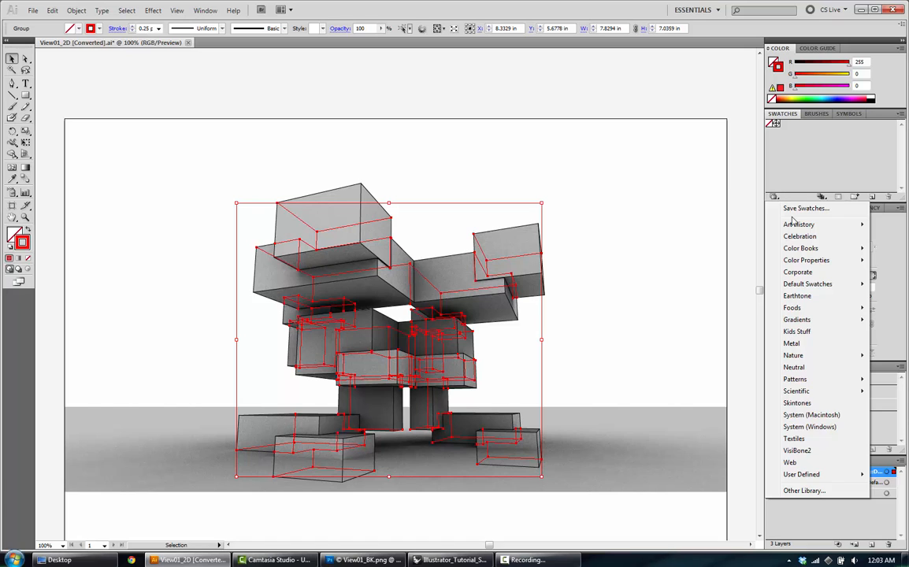
{"action": "mouse_move", "coordinate": [805, 284]}
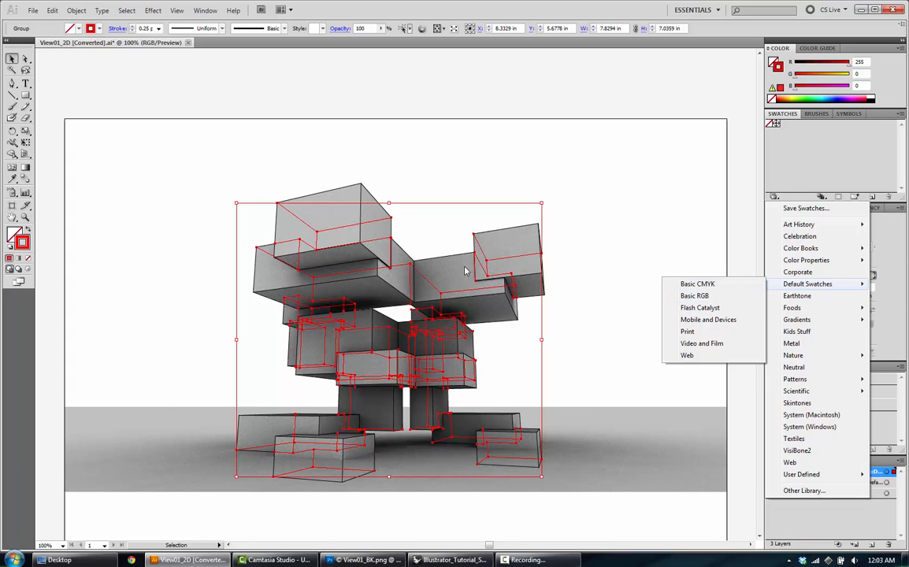
{"action": "left_click", "coordinate": [703, 297]}
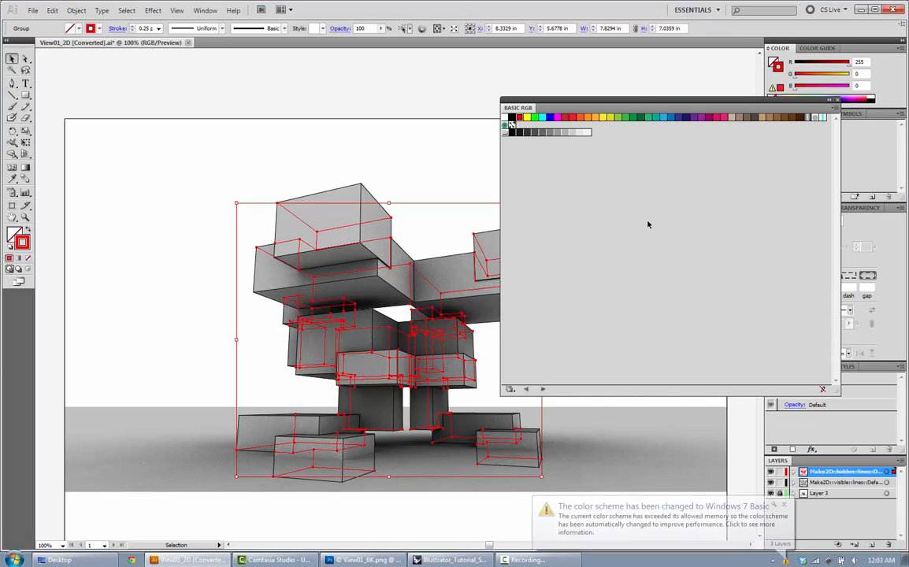
{"action": "left_click_drag", "start_coordinate": [592, 100], "coordinate": [481, 124]}
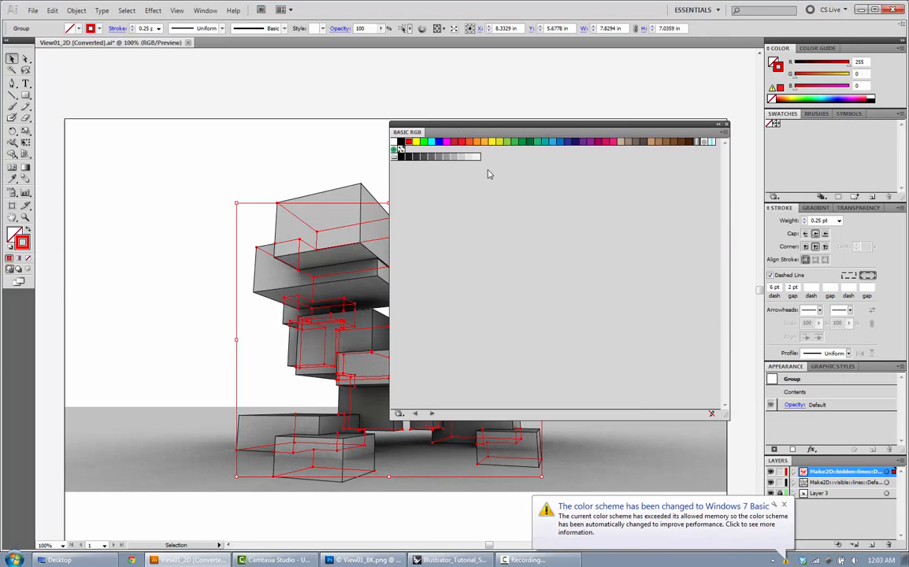
{"action": "left_click", "coordinate": [476, 158]}
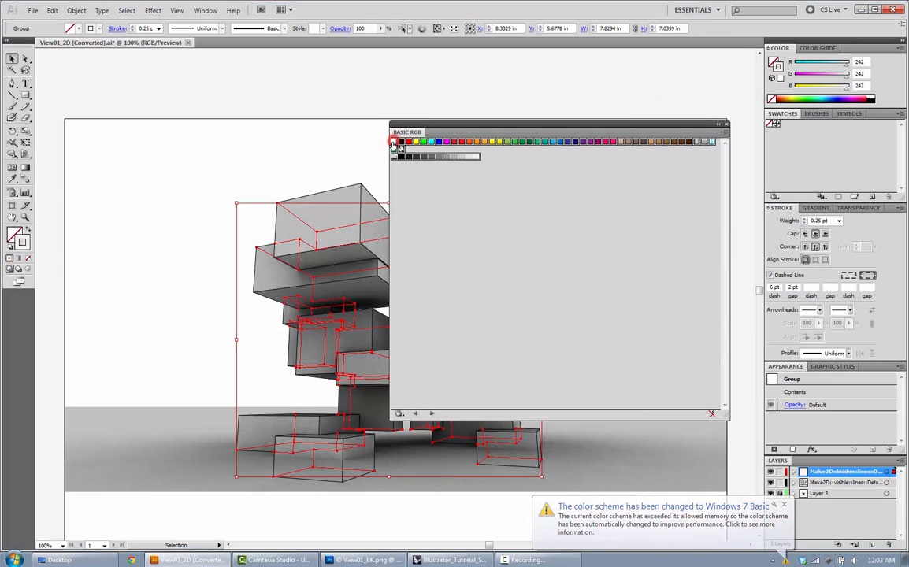
{"action": "left_click", "coordinate": [783, 506]}
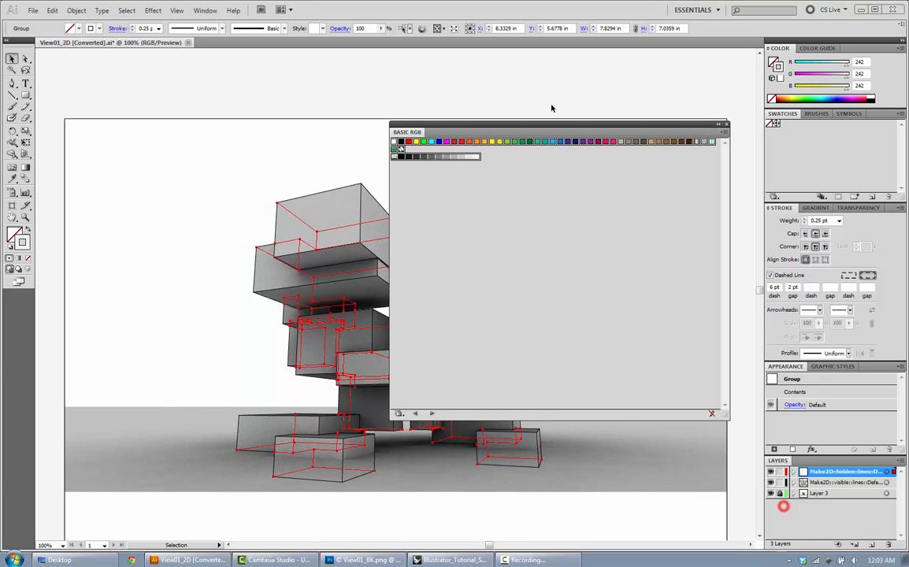
Add all the Basic RGB library colors to the document's swatches, close the library, and deselect the hidden-line group
{"action": "left_click_drag", "start_coordinate": [523, 142], "coordinate": [560, 159]}
{"action": "left_click", "coordinate": [513, 181]}
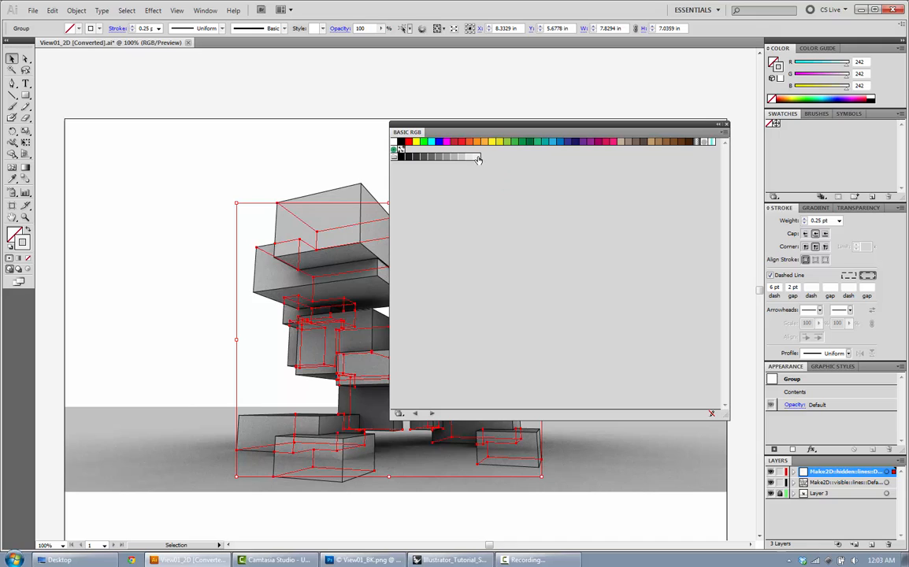
{"action": "left_click", "coordinate": [478, 158]}
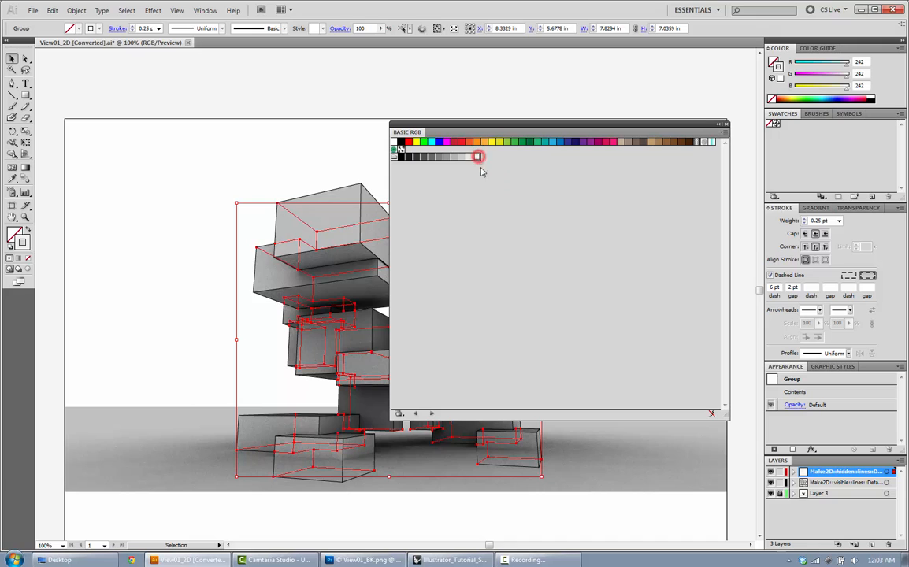
{"action": "left_click", "coordinate": [394, 144], "text": "shift"}
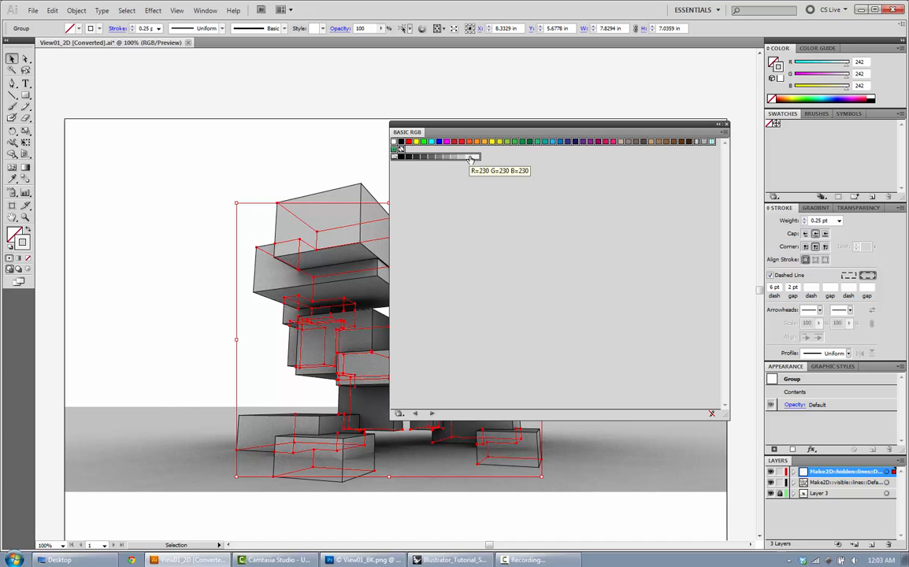
{"action": "left_click_drag", "start_coordinate": [471, 158], "coordinate": [797, 141]}
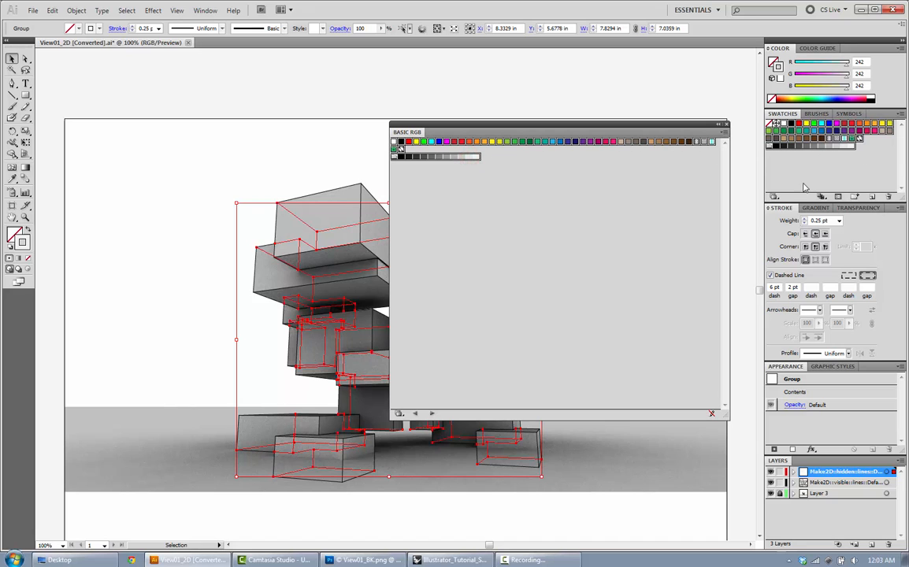
{"action": "left_click", "coordinate": [726, 124]}
{"action": "left_click", "coordinate": [715, 85]}
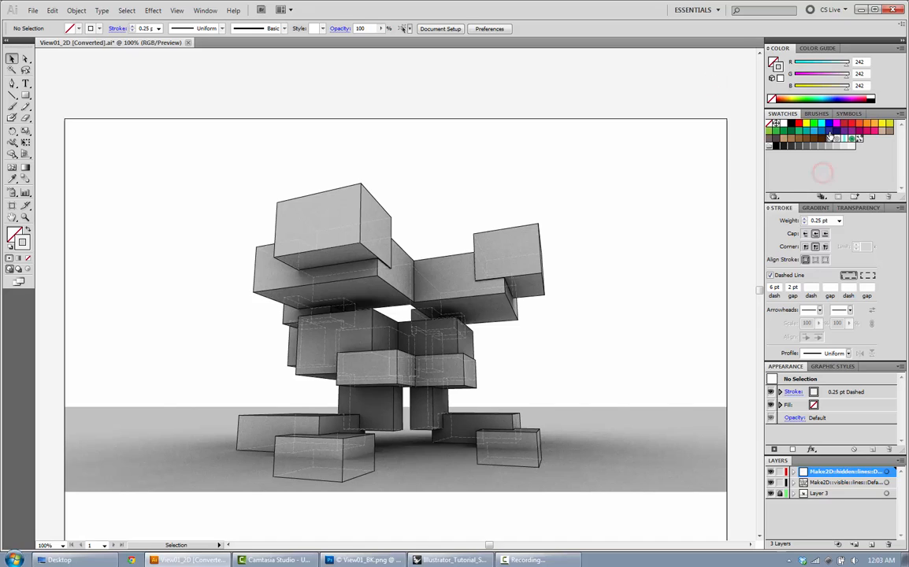
{"action": "left_click", "coordinate": [524, 146]}
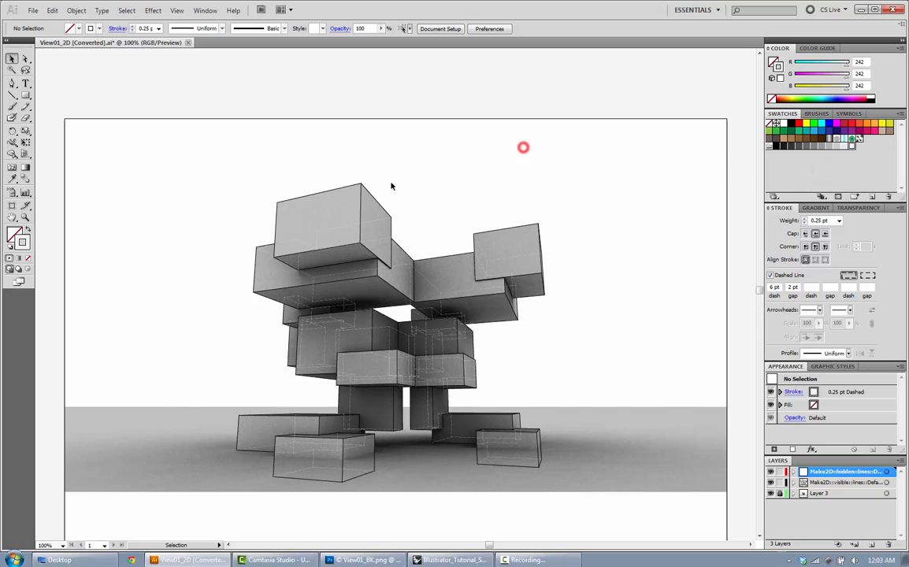
Try a solid stroke on the hidden-line group by turning off its dashed line
{"action": "left_click", "coordinate": [307, 226]}
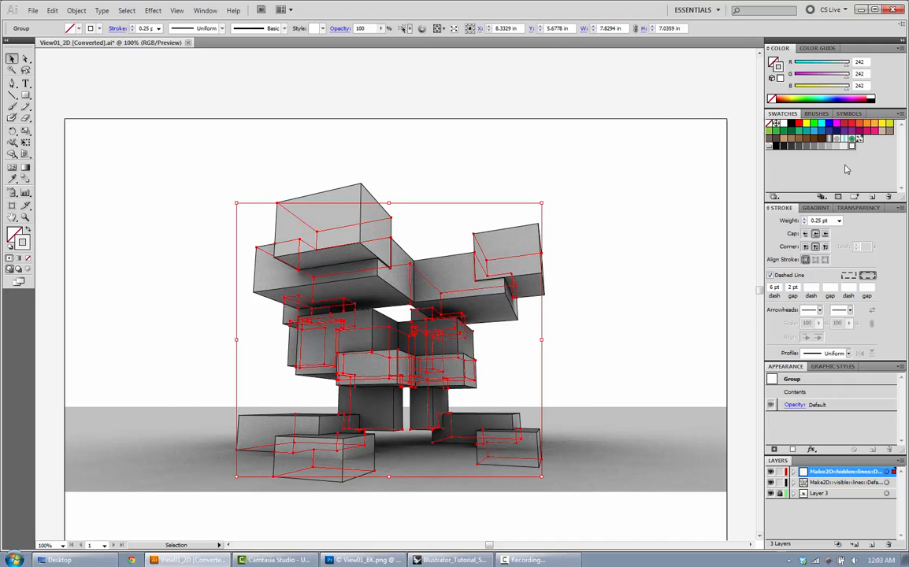
{"action": "left_click", "coordinate": [507, 133]}
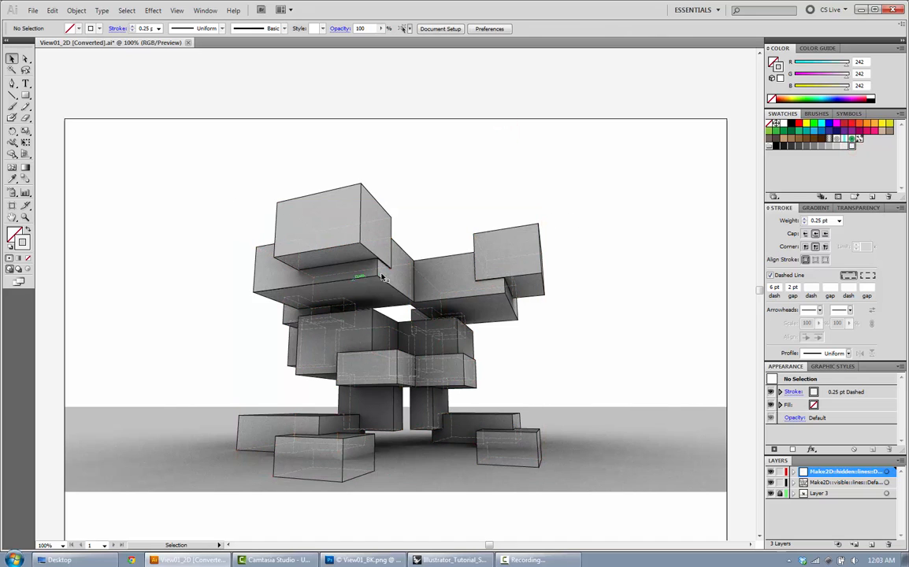
{"action": "left_click", "coordinate": [771, 275]}
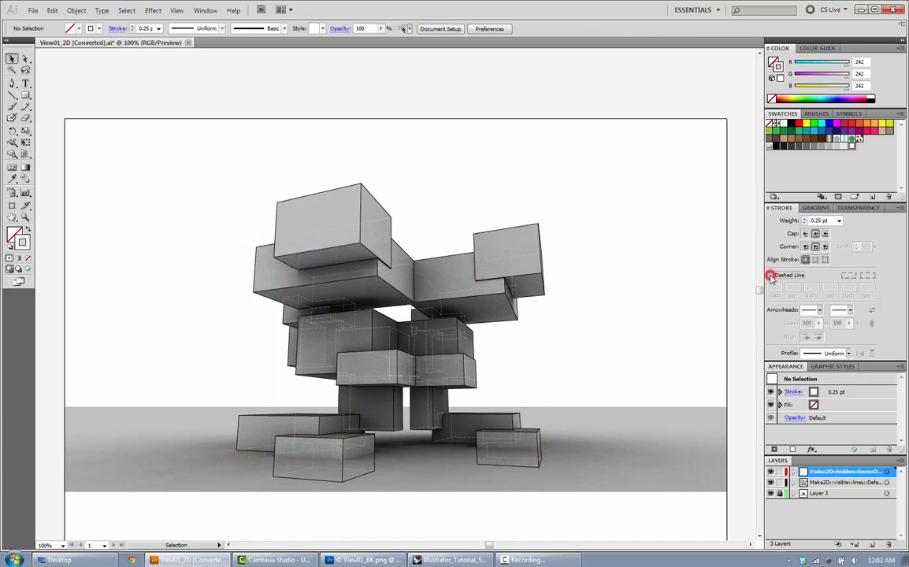
{"action": "left_click", "coordinate": [328, 276]}
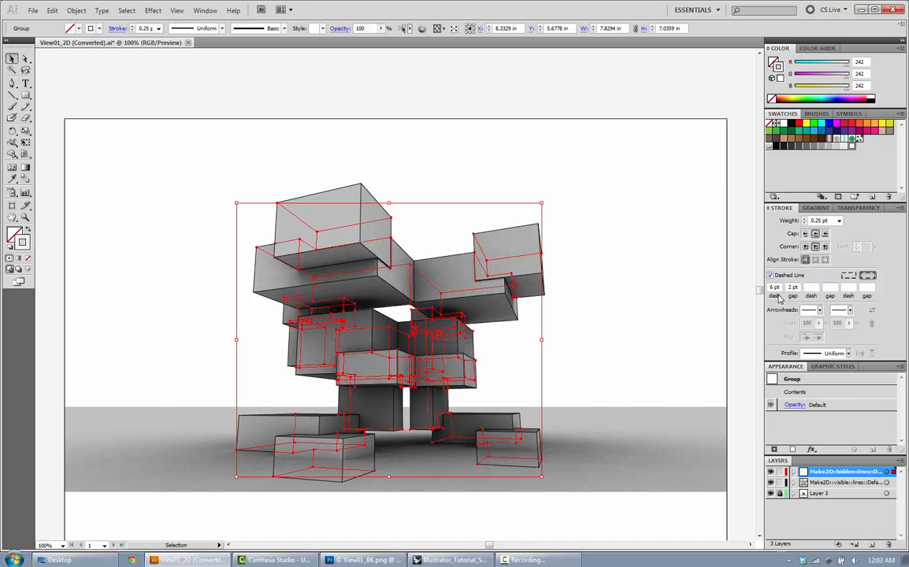
{"action": "left_click", "coordinate": [539, 219]}
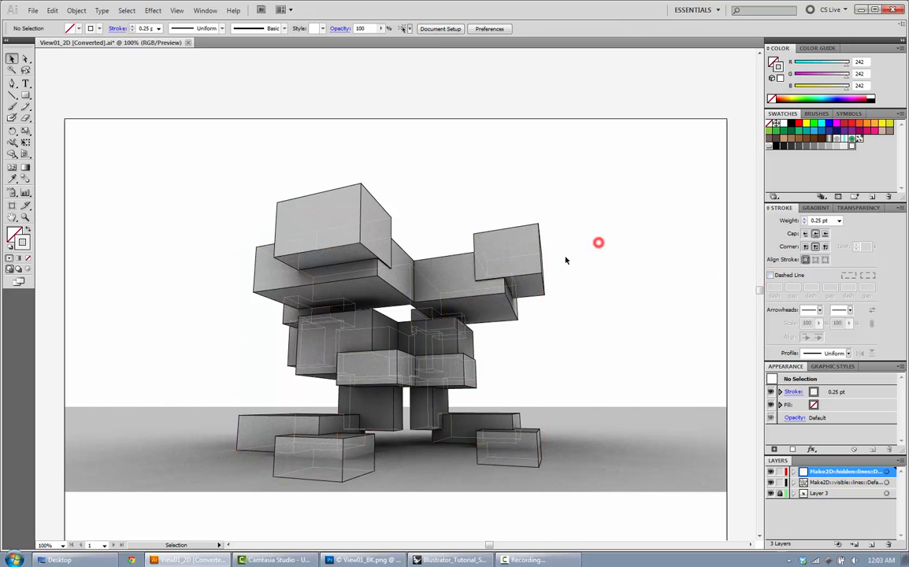
Set the stroke weight of the light gray hidden-line group to 0.5 pt and deselect it
{"action": "left_click", "coordinate": [290, 220]}
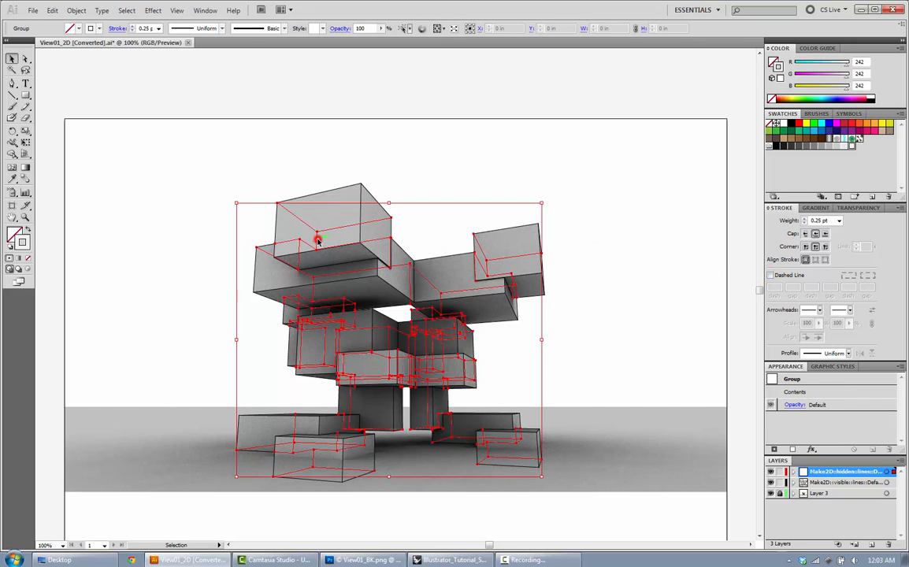
{"action": "left_click", "coordinate": [158, 29]}
{"action": "left_click", "coordinate": [150, 45]}
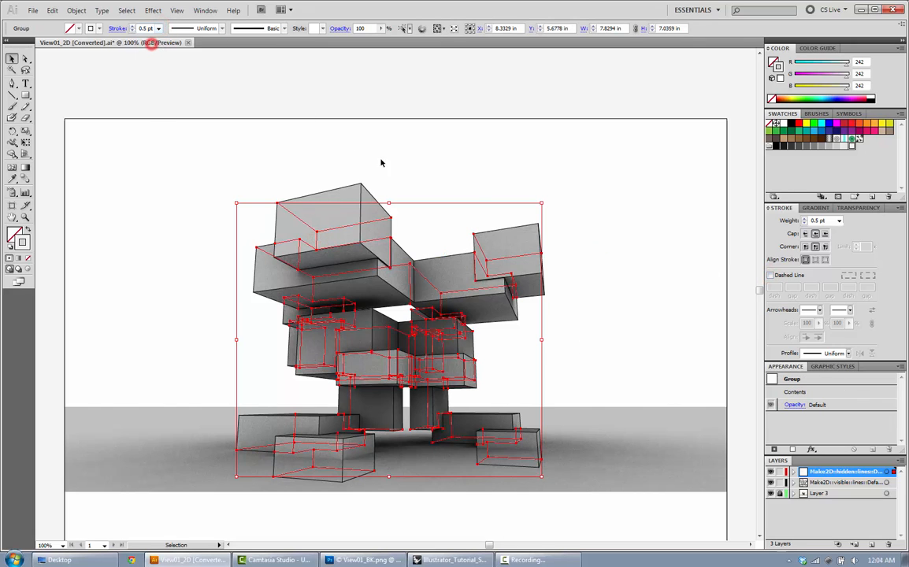
{"action": "left_click", "coordinate": [436, 163]}
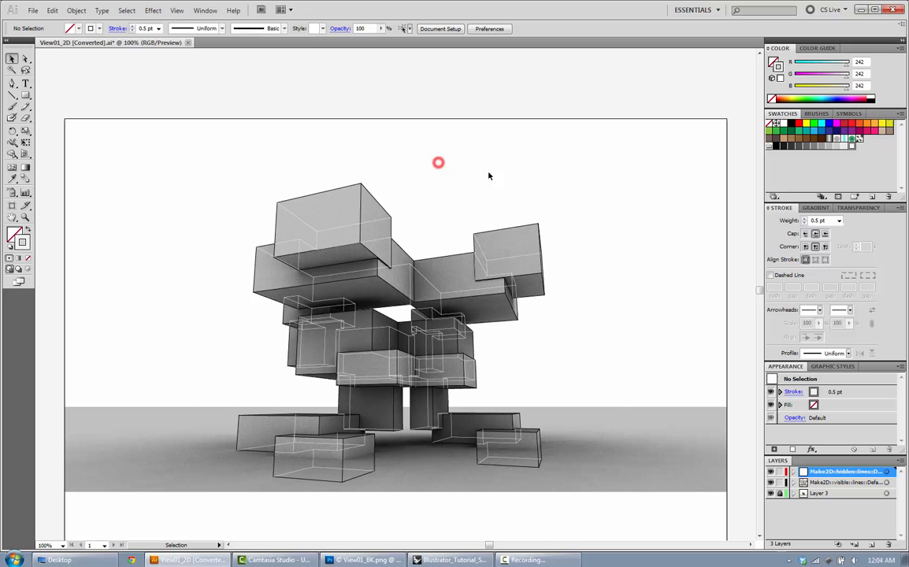
Turn the dashed stroke back on for the hidden-line group with 6 pt dashes and 2 pt gaps, and check it up close
{"action": "left_click", "coordinate": [395, 335]}
{"action": "left_click", "coordinate": [777, 275]}
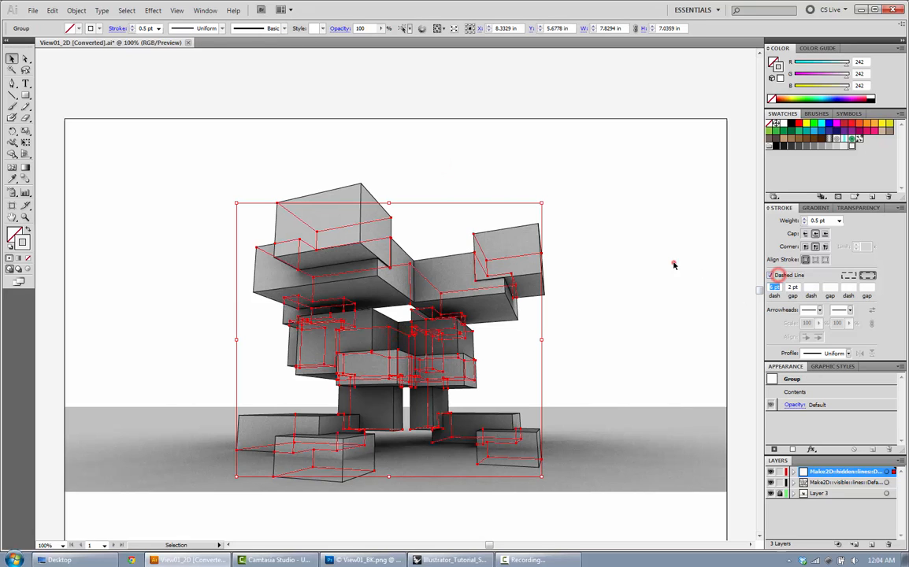
{"action": "left_click", "coordinate": [673, 265]}
{"action": "key", "text": "ctrl+plus"}
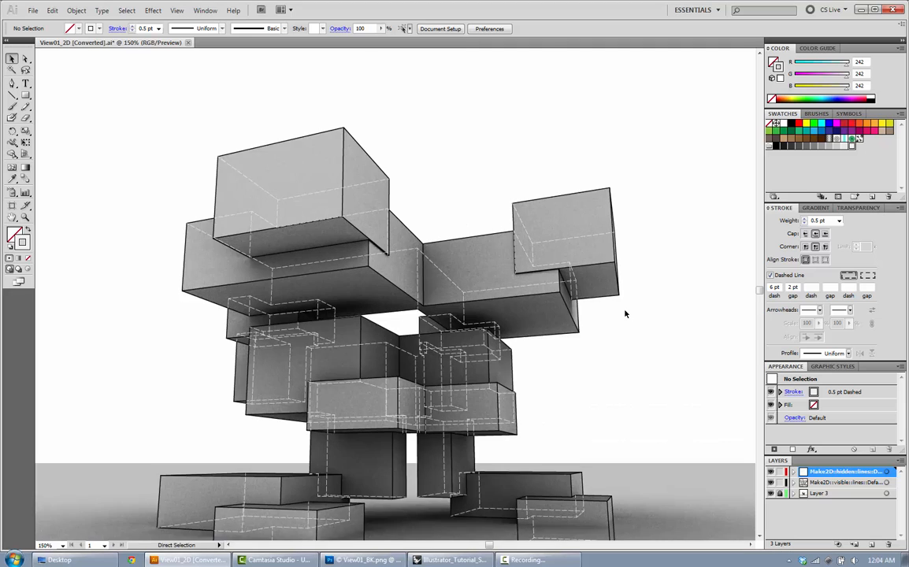
{"action": "key", "text": "ctrl+minus"}
{"action": "key", "text": "ctrl+plus"}
{"action": "scroll", "coordinate": [623, 312], "scroll_direction": "down", "scroll_amount": 3}
{"action": "scroll", "coordinate": [622, 311], "scroll_direction": "down", "scroll_amount": 1}
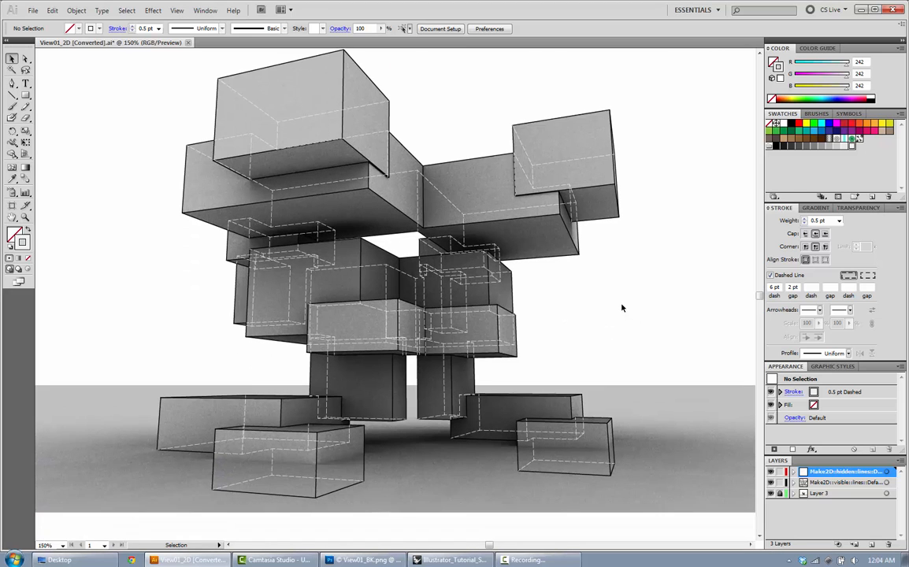
{"action": "scroll", "coordinate": [490, 169], "scroll_direction": "up", "scroll_amount": 2}
Set the stroke weight of the black visible-line group to 0.5 pt and deselect it
{"action": "left_click", "coordinate": [322, 84]}
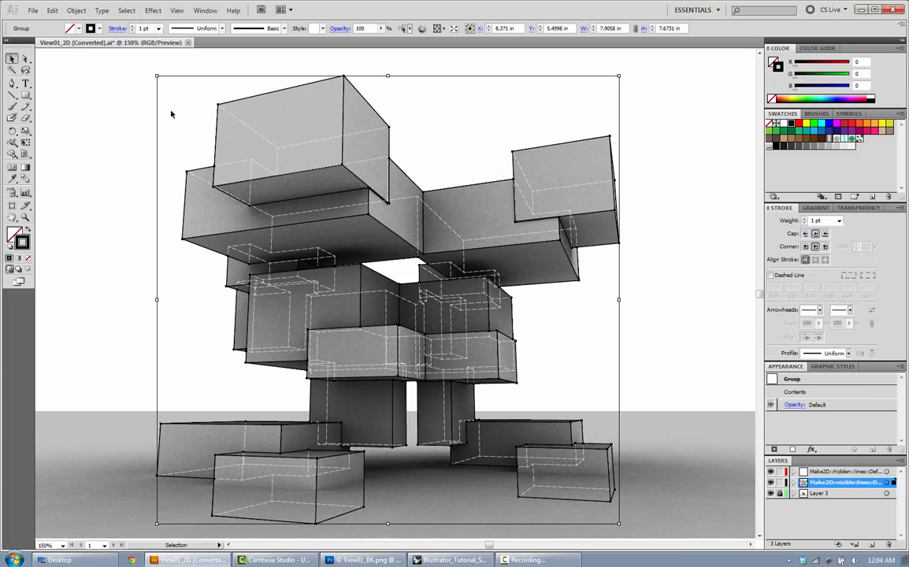
{"action": "left_click", "coordinate": [159, 30]}
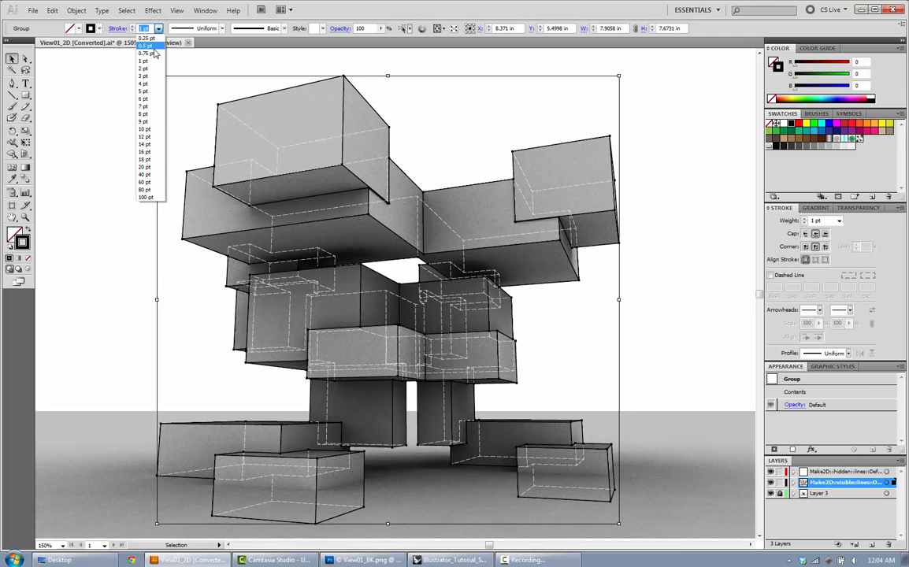
{"action": "left_click", "coordinate": [142, 50]}
{"action": "left_click", "coordinate": [115, 136]}
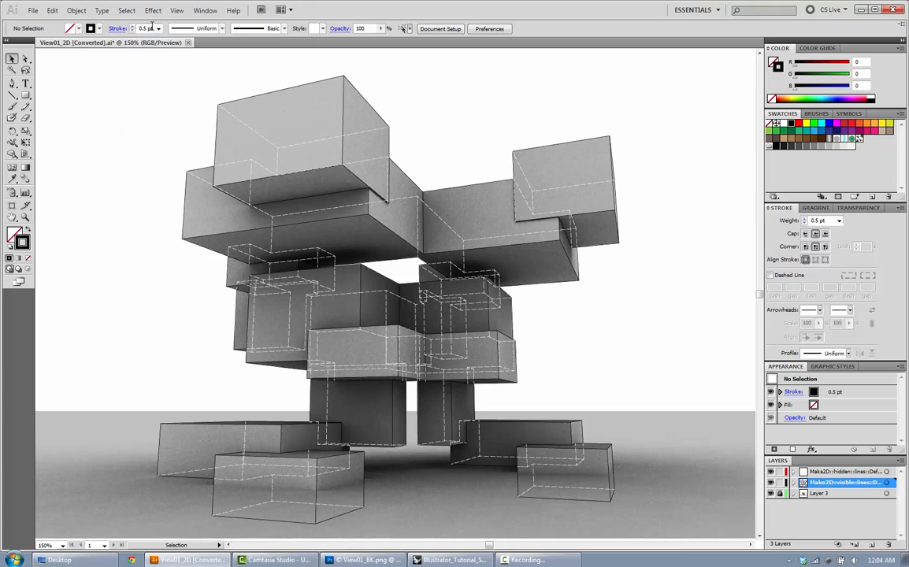
{"action": "left_click", "coordinate": [156, 100]}
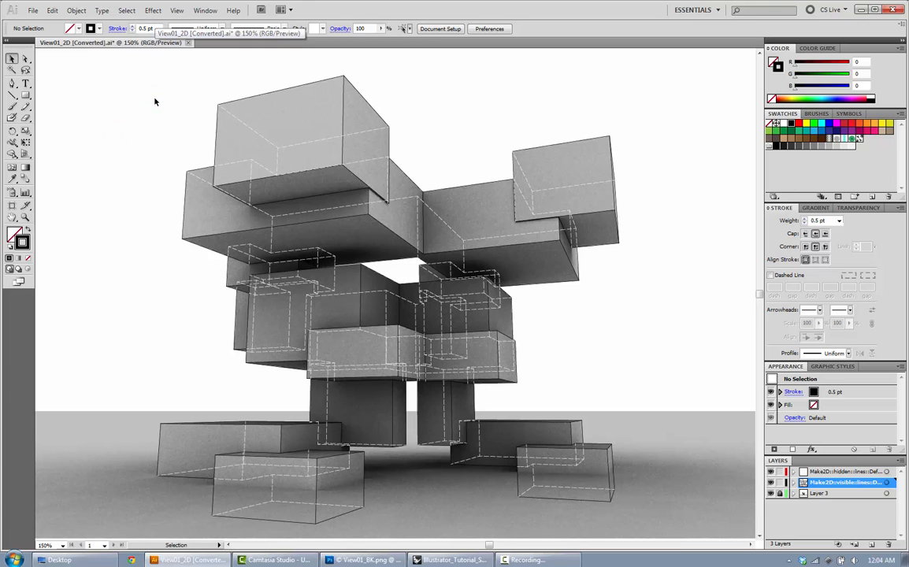
{"action": "key", "text": "ctrl+0"}
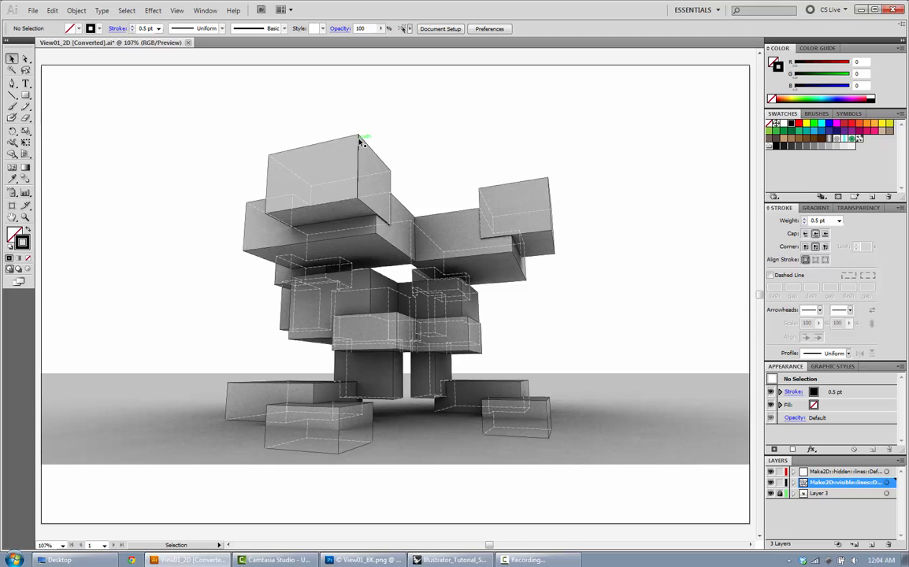
{"action": "left_click", "coordinate": [269, 160]}
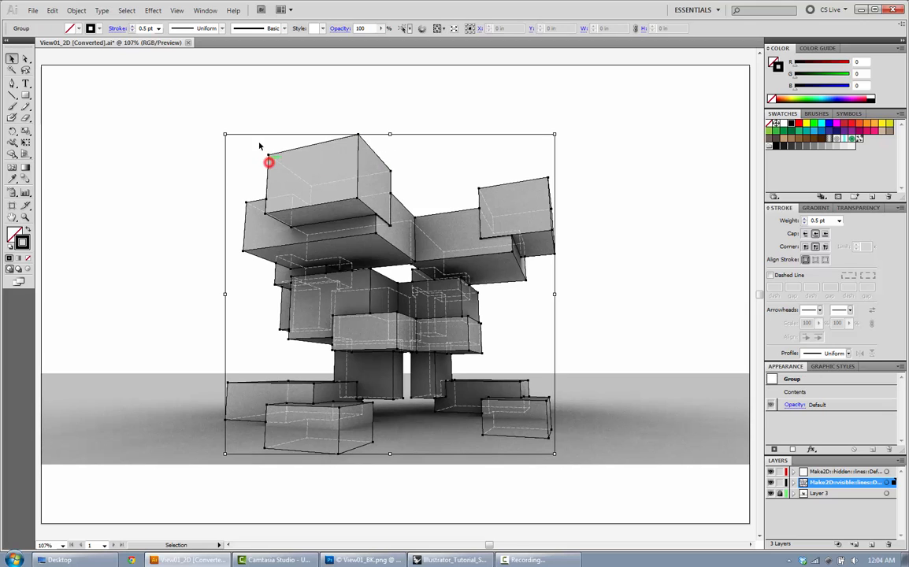
{"action": "left_click", "coordinate": [182, 145]}
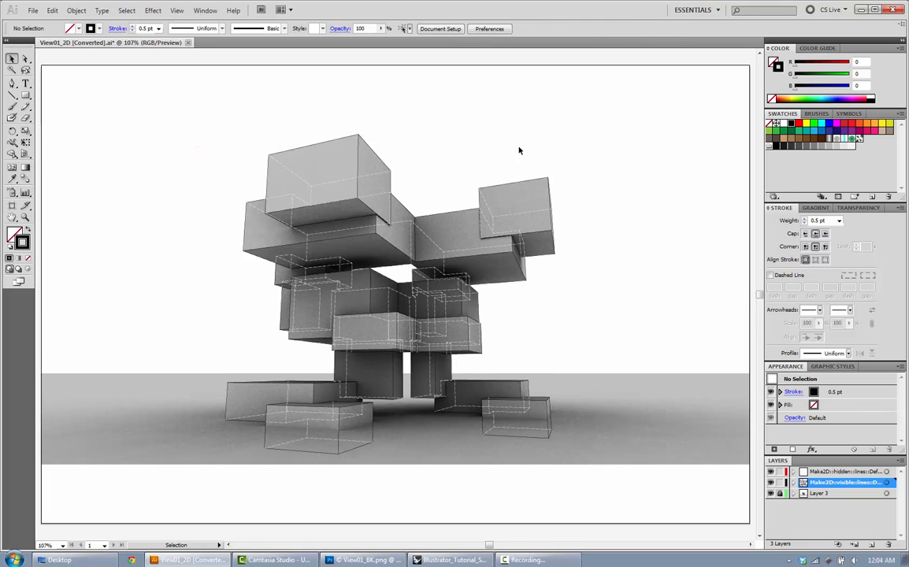
{"action": "left_click", "coordinate": [391, 297]}
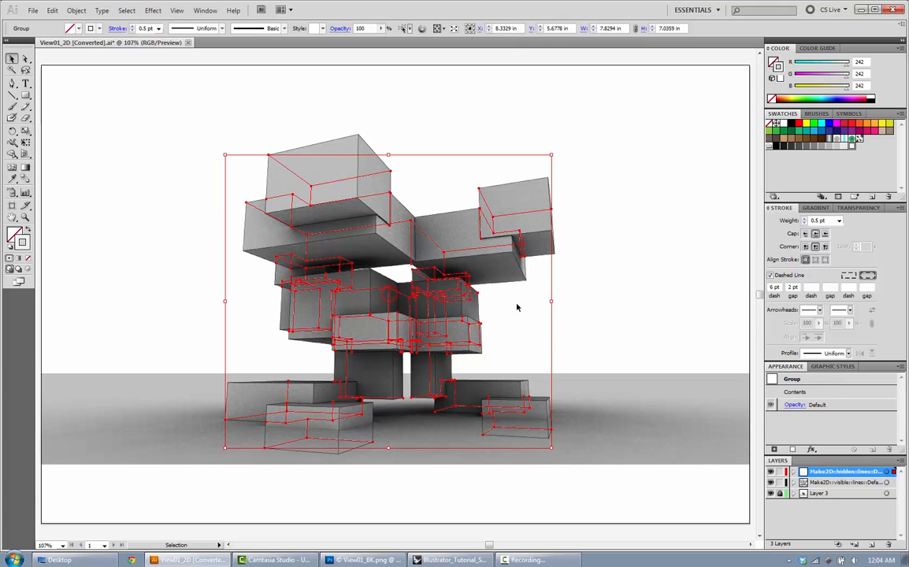
{"action": "left_click", "coordinate": [696, 293]}
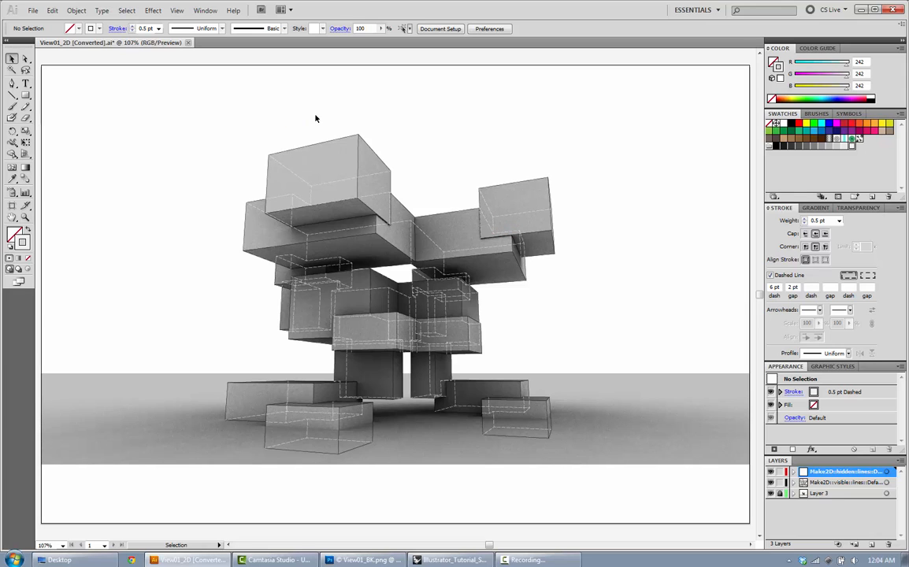
{"action": "left_click", "coordinate": [307, 149]}
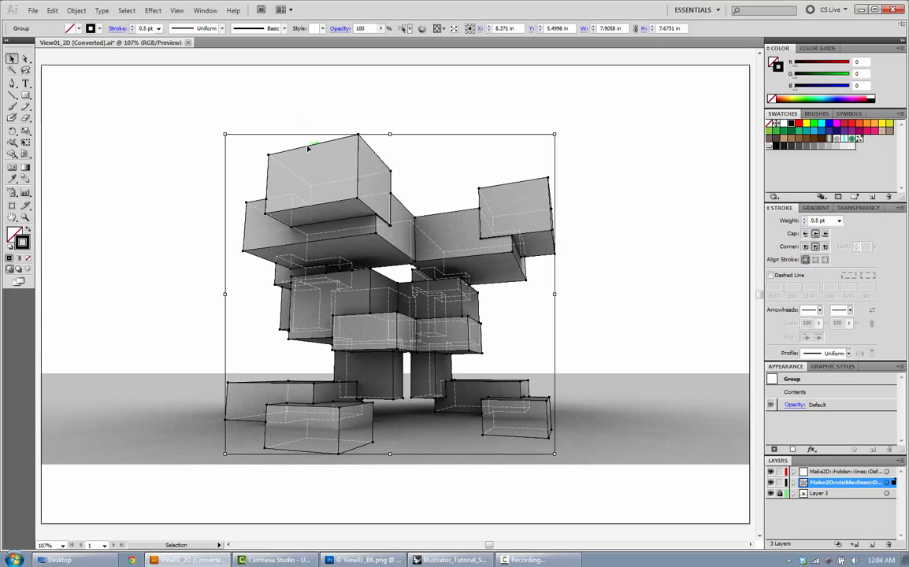
Ungroup the black visible-line group into separate paths and deselect them
{"action": "right_click", "coordinate": [307, 150]}
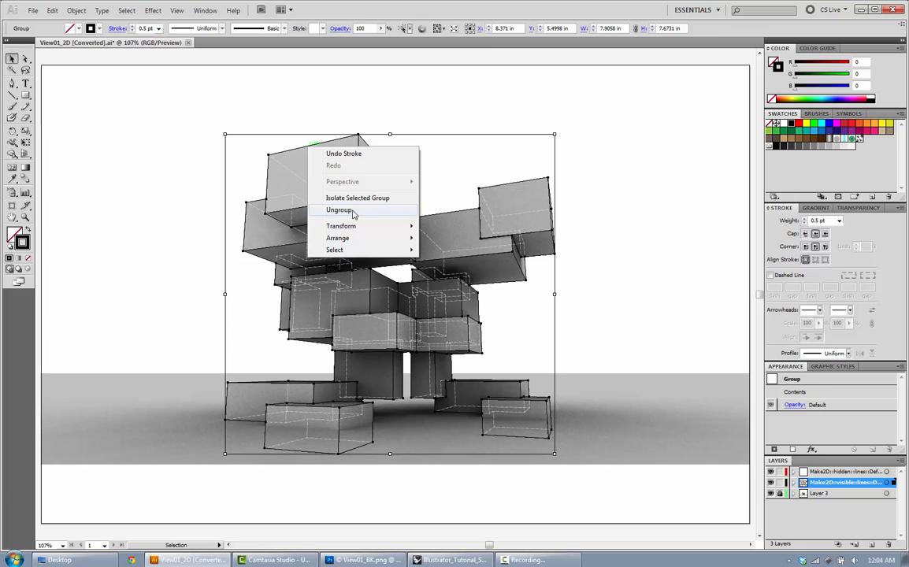
{"action": "left_click", "coordinate": [351, 210]}
{"action": "left_click", "coordinate": [397, 107]}
{"action": "left_click", "coordinate": [335, 140]}
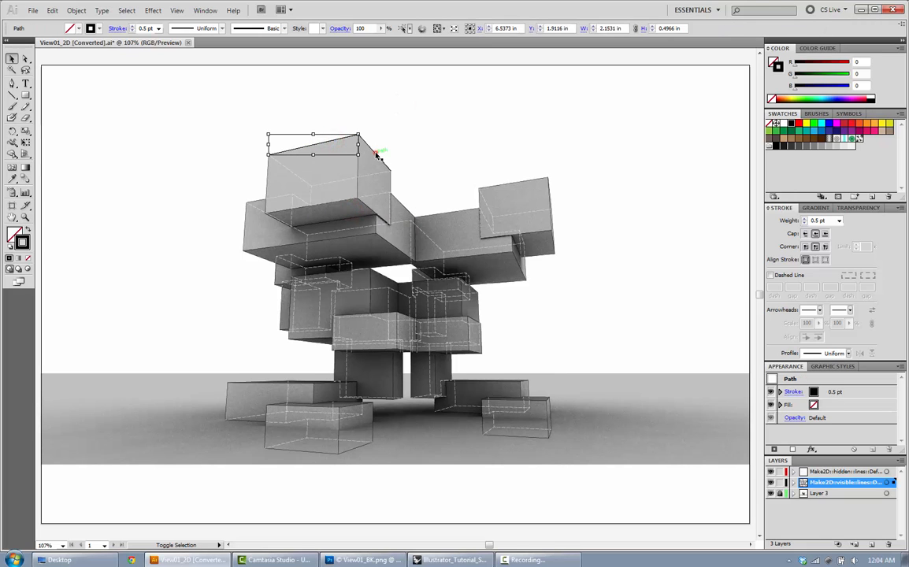
{"action": "left_click", "coordinate": [376, 152], "text": "shift"}
{"action": "left_click", "coordinate": [361, 176]}
{"action": "left_click", "coordinate": [406, 130]}
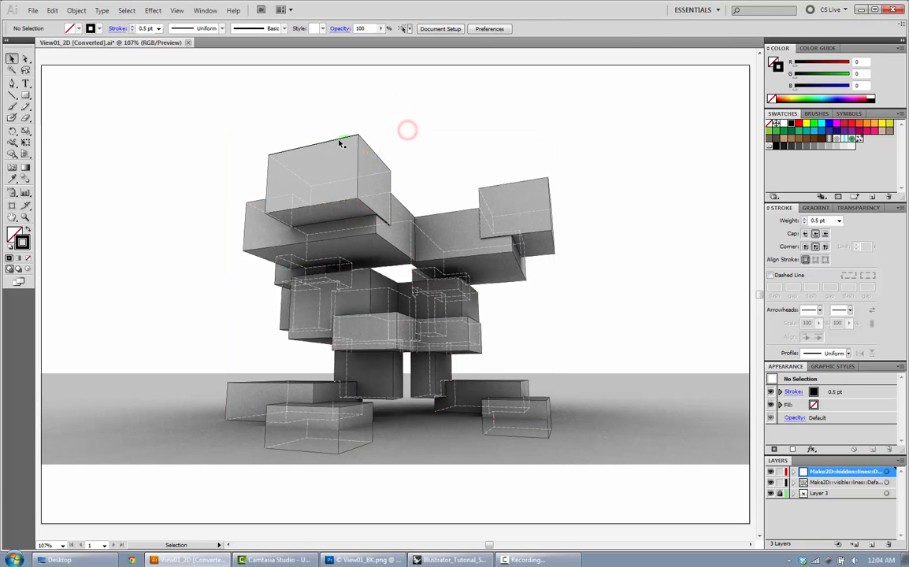
Color the two top edges and the front vertical edge of the uppermost box red, and deselect them
{"action": "left_click", "coordinate": [348, 138]}
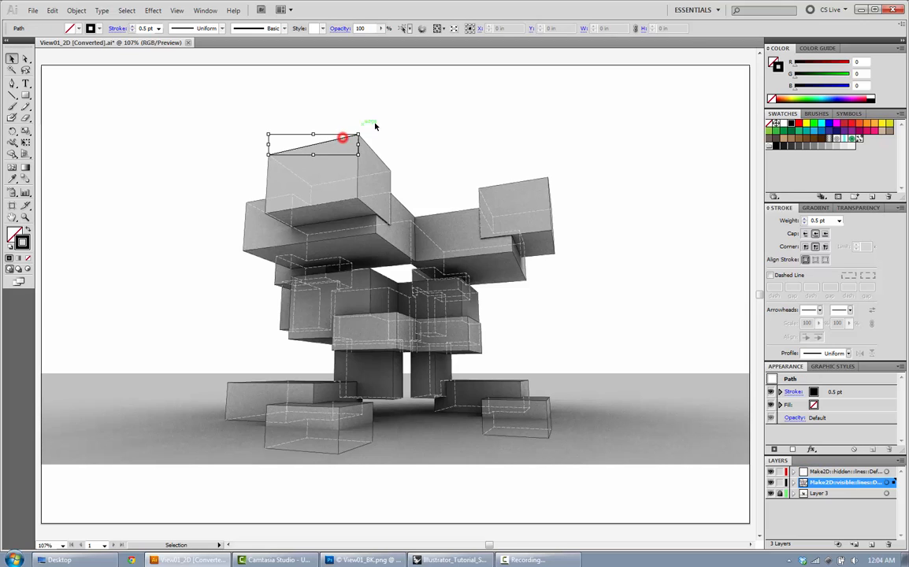
{"action": "left_click", "coordinate": [375, 149], "text": "shift"}
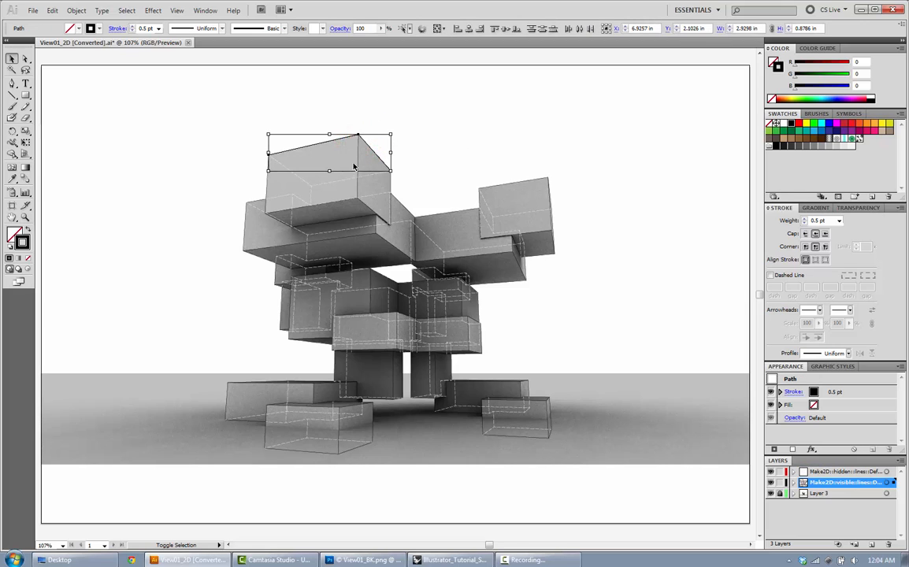
{"action": "left_click", "coordinate": [359, 190], "text": "shift"}
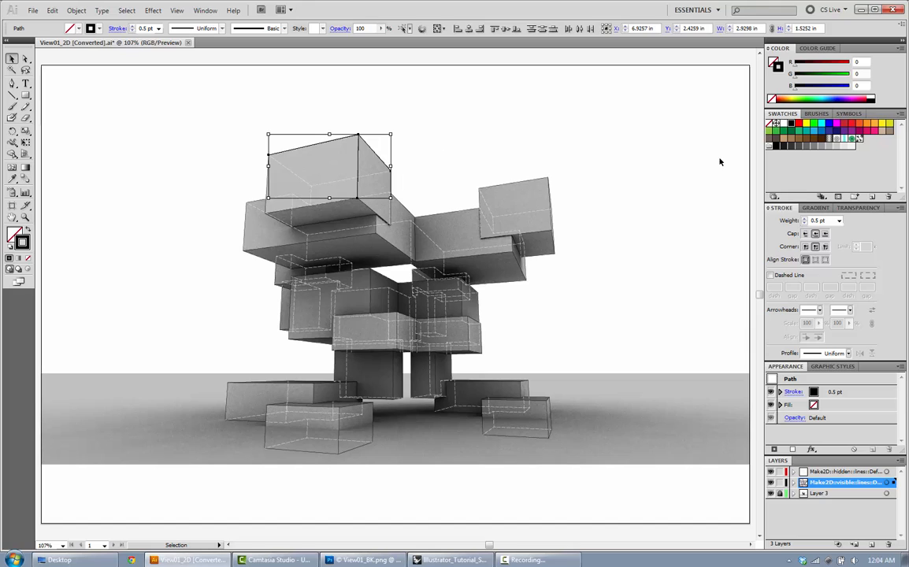
{"action": "left_click", "coordinate": [797, 124]}
{"action": "left_click", "coordinate": [522, 136]}
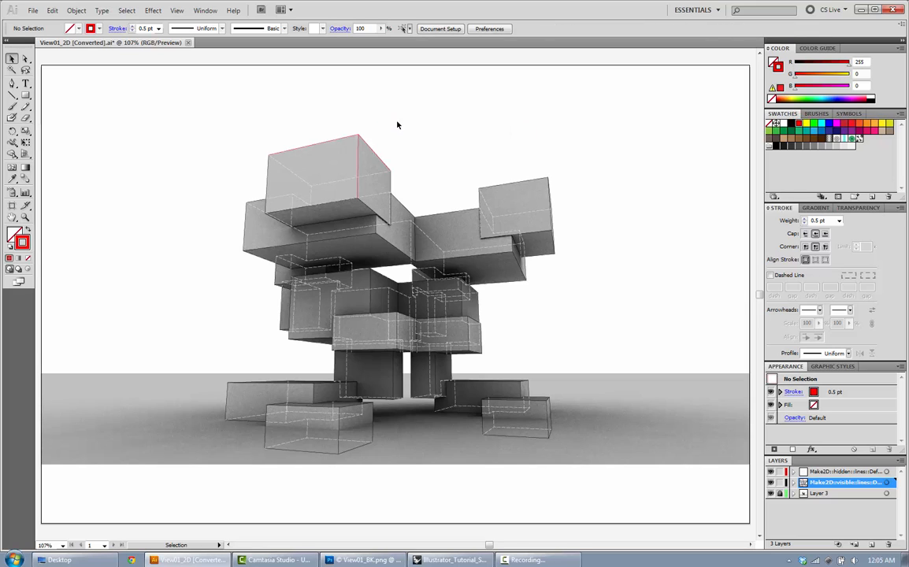
Color the uppermost box's two outer vertical edges and its right-hand lower edge red, and deselect them
{"action": "left_click", "coordinate": [392, 181]}
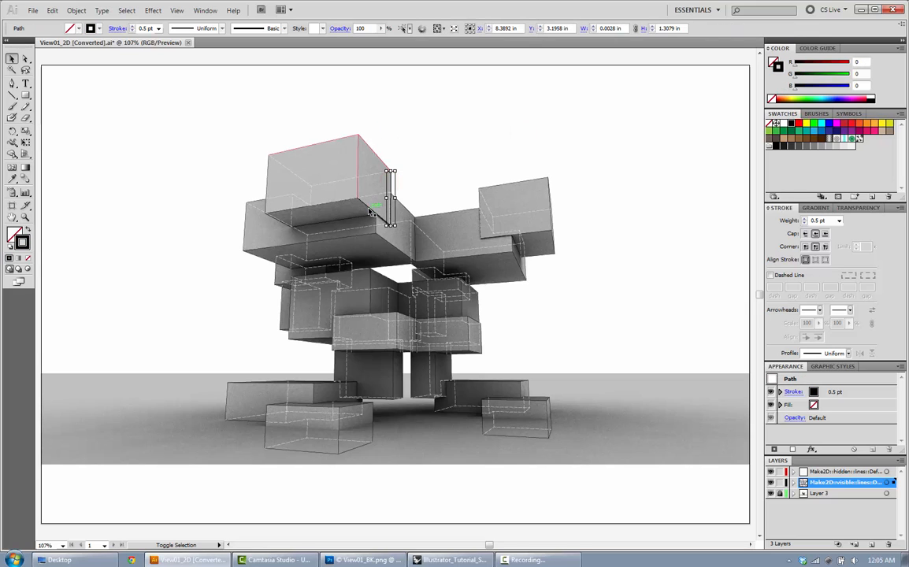
{"action": "left_click", "coordinate": [370, 208]}
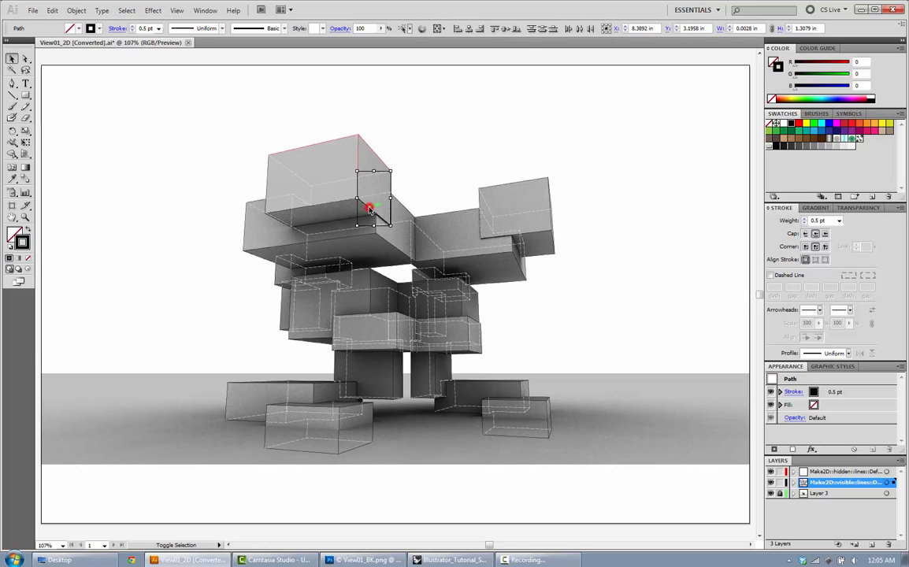
{"action": "left_click", "coordinate": [269, 165], "text": "shift"}
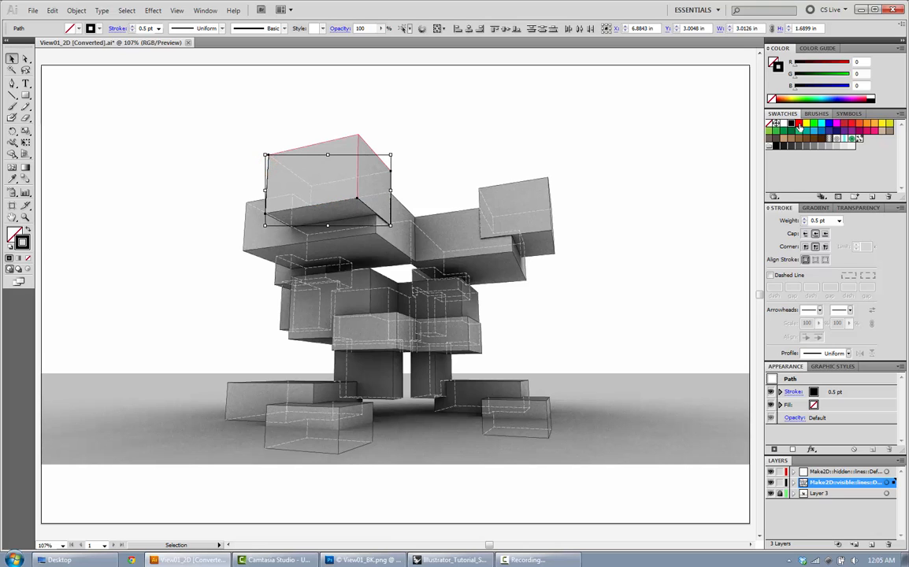
{"action": "left_click", "coordinate": [798, 126]}
{"action": "left_click", "coordinate": [606, 128]}
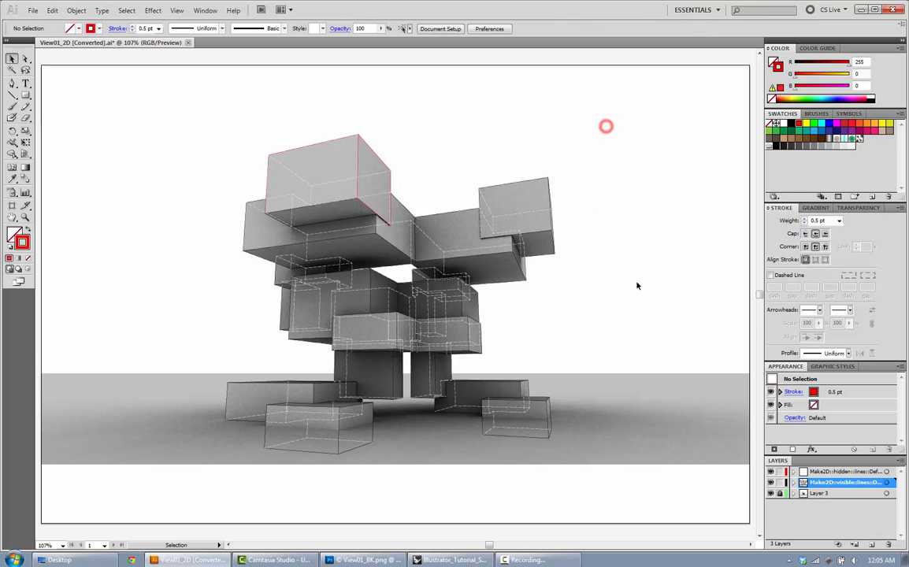
Hide the Make2D hidden-lines layer and color the remaining underside edges of the uppermost box red
{"action": "left_click", "coordinate": [771, 471]}
{"action": "left_click", "coordinate": [349, 199]}
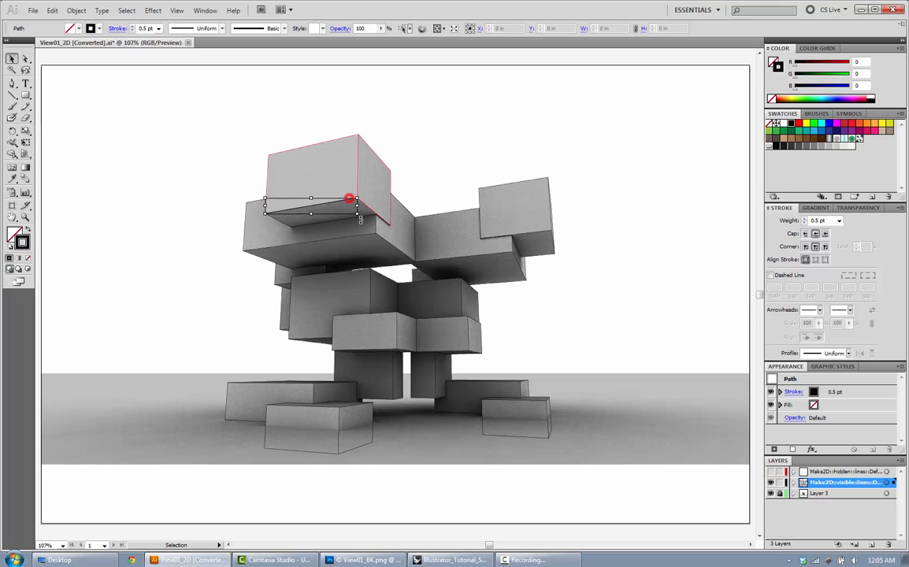
{"action": "left_click", "coordinate": [576, 123]}
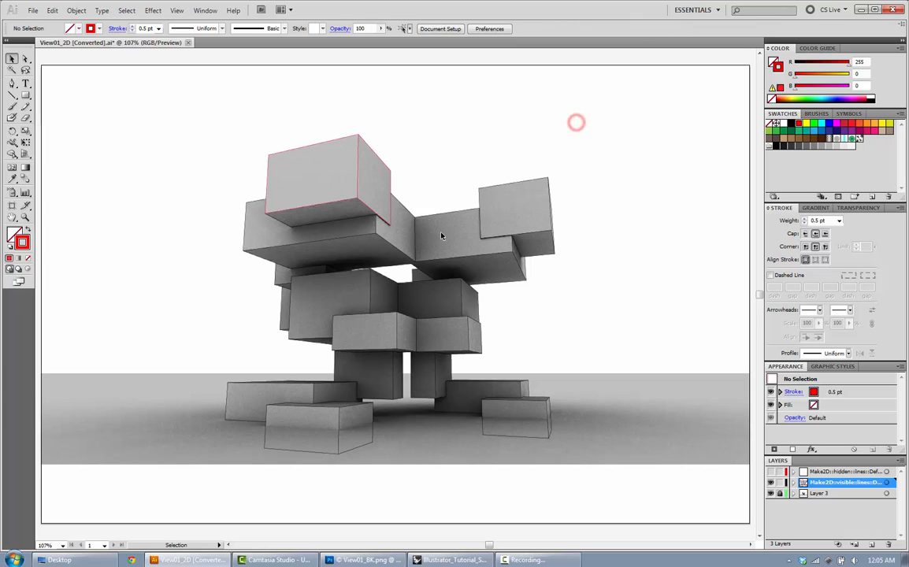
{"action": "left_click", "coordinate": [282, 224]}
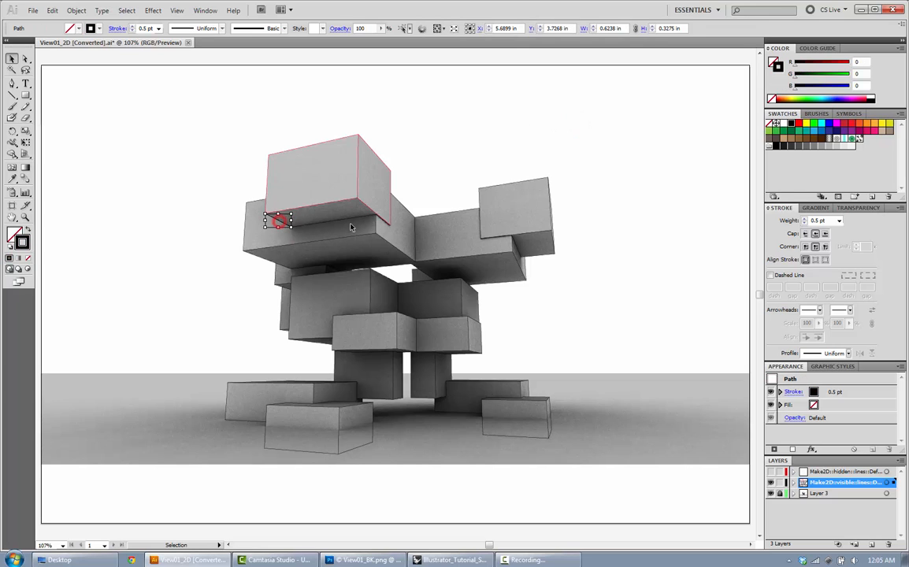
{"action": "left_click", "coordinate": [798, 124]}
{"action": "left_click", "coordinate": [615, 126]}
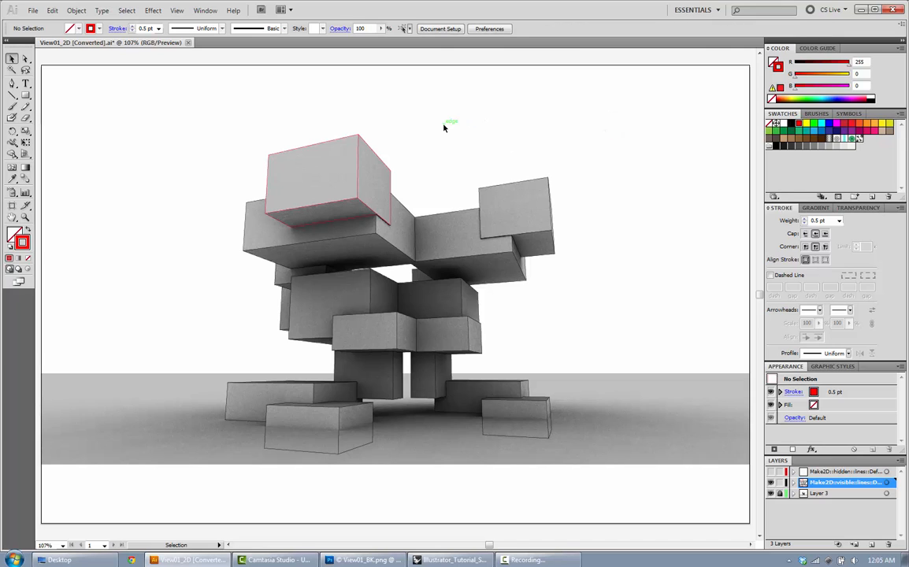
Select all paths sharing the red stroke color of the uppermost box, group them, and deselect the group
{"action": "left_click", "coordinate": [349, 139]}
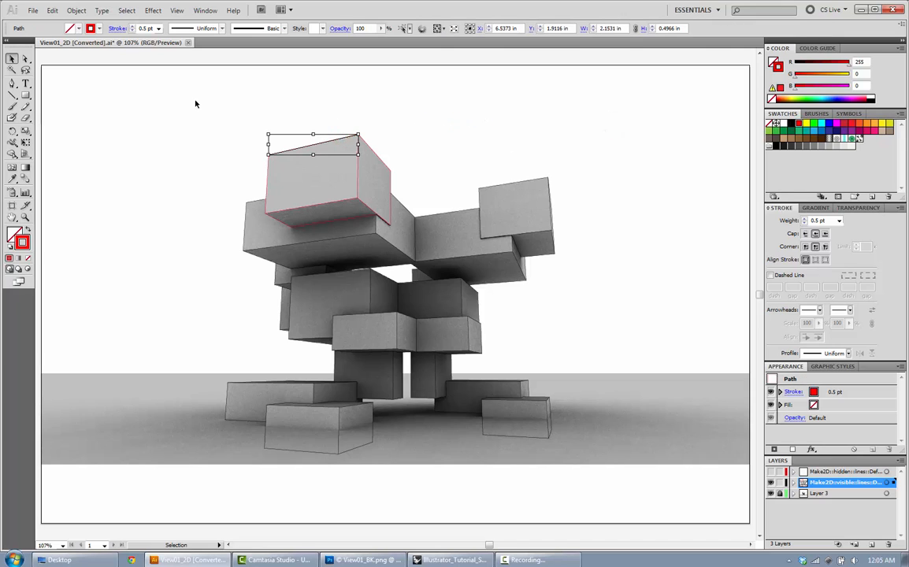
{"action": "left_click", "coordinate": [378, 95]}
{"action": "left_click", "coordinate": [367, 145]}
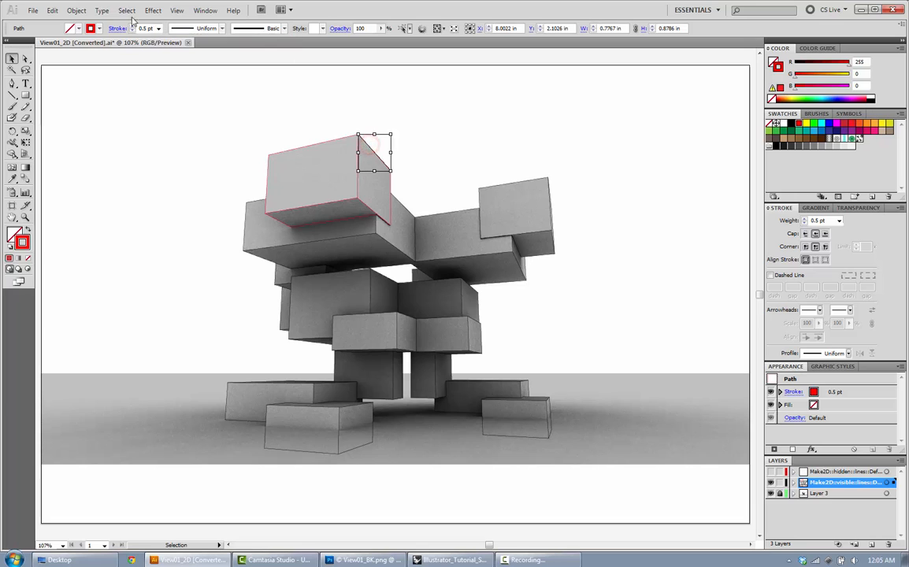
{"action": "left_click", "coordinate": [127, 11]}
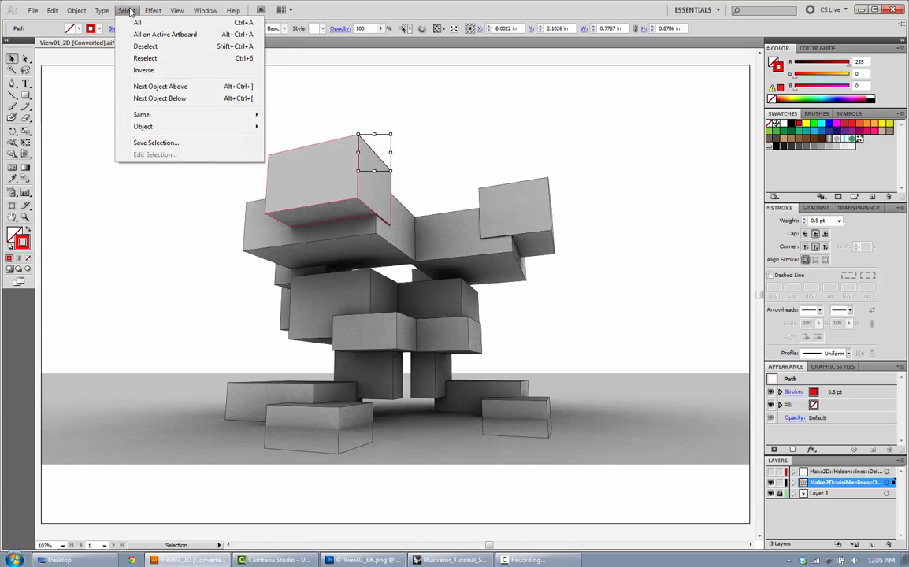
{"action": "mouse_move", "coordinate": [158, 115]}
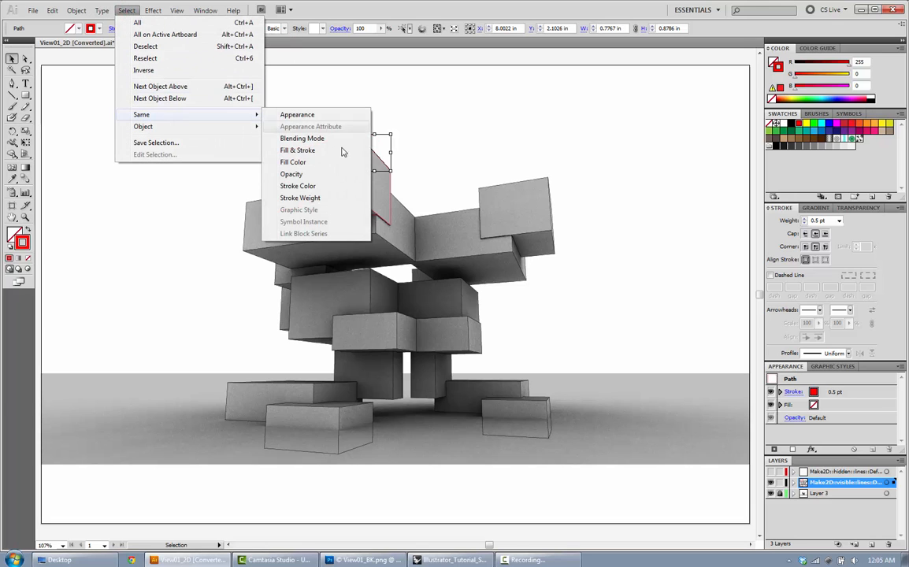
{"action": "left_click", "coordinate": [325, 187]}
{"action": "key", "text": "ctrl+g"}
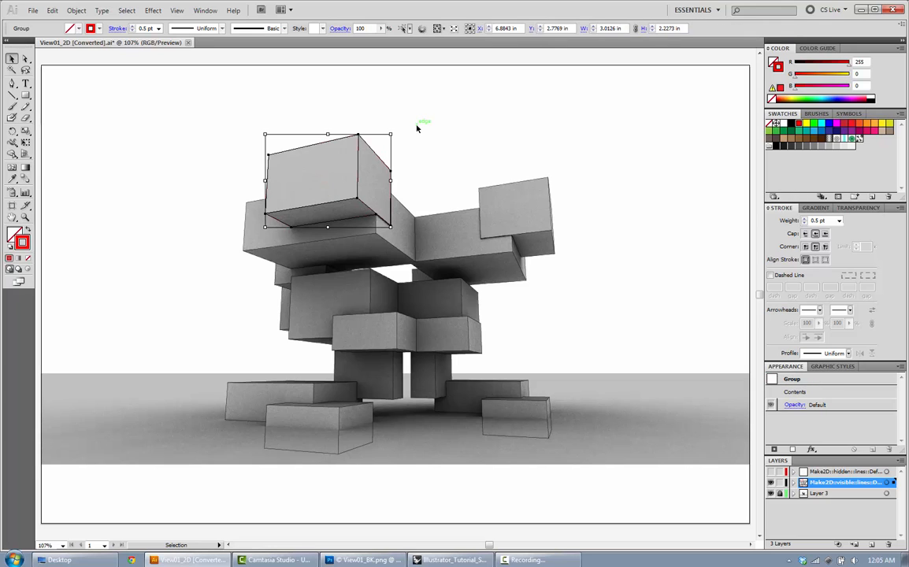
{"action": "left_click", "coordinate": [417, 126]}
Set the stroke weight of the red box group to 1 pt and show the Make2D hidden-lines layer again
{"action": "left_click", "coordinate": [373, 146]}
{"action": "left_click", "coordinate": [158, 29]}
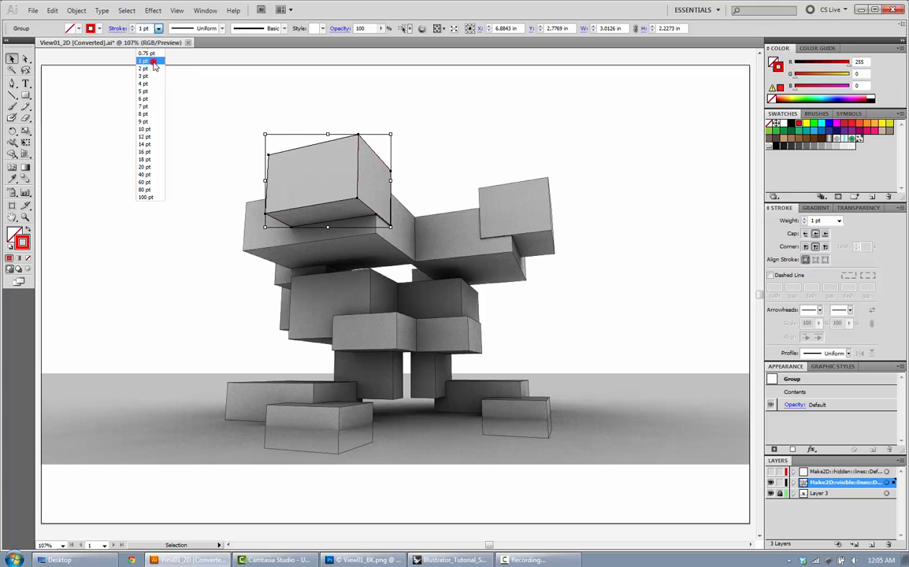
{"action": "left_click", "coordinate": [150, 61]}
{"action": "left_click", "coordinate": [375, 108]}
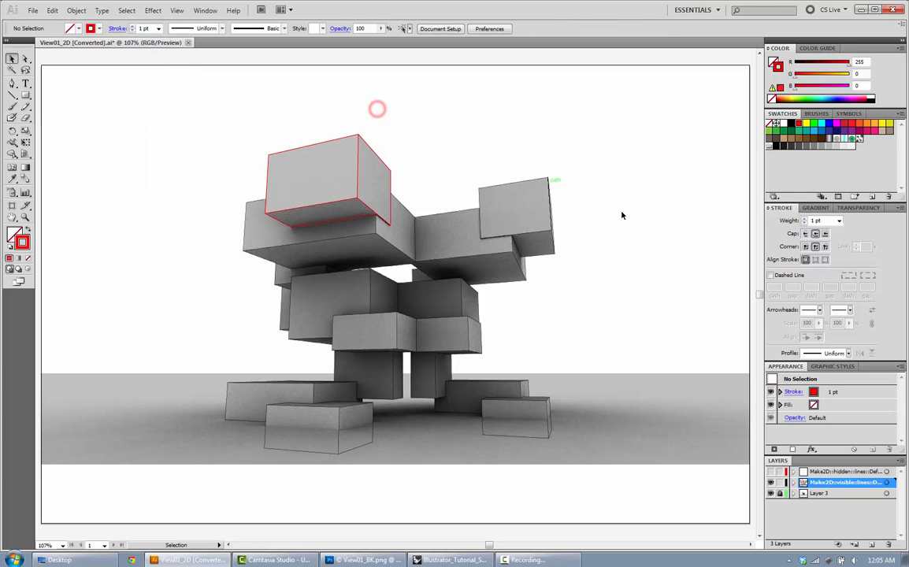
{"action": "left_click", "coordinate": [780, 493]}
{"action": "left_click", "coordinate": [770, 471]}
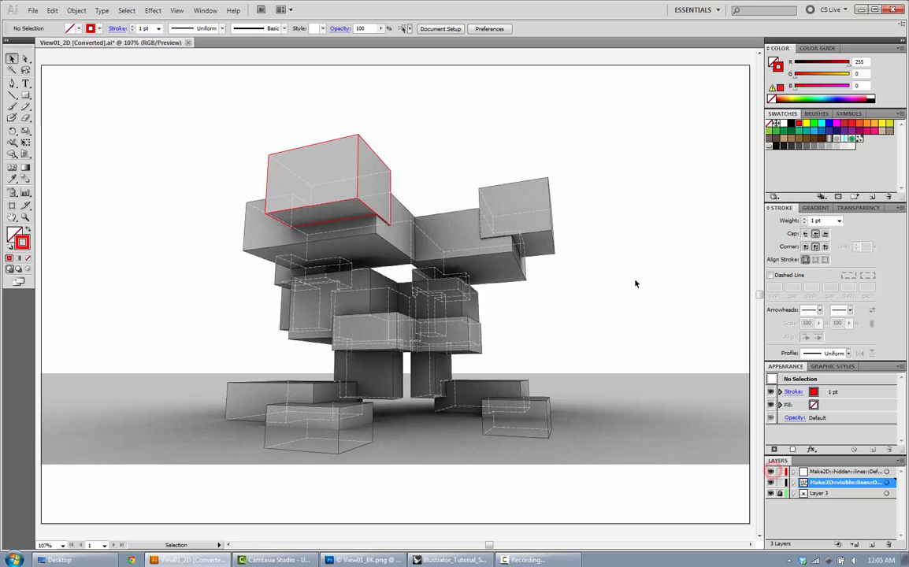
{"action": "left_click", "coordinate": [478, 140]}
{"action": "left_click", "coordinate": [378, 178]}
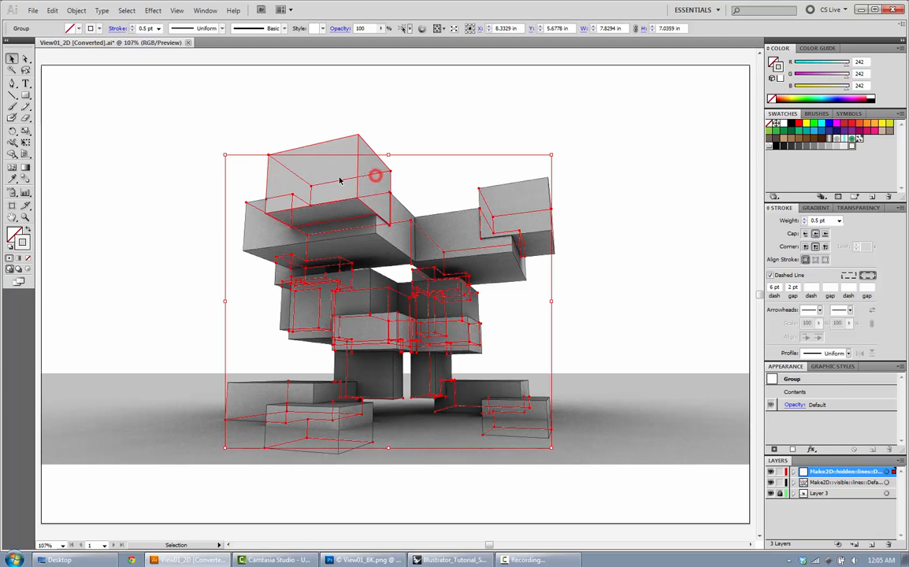
{"action": "left_click", "coordinate": [384, 121]}
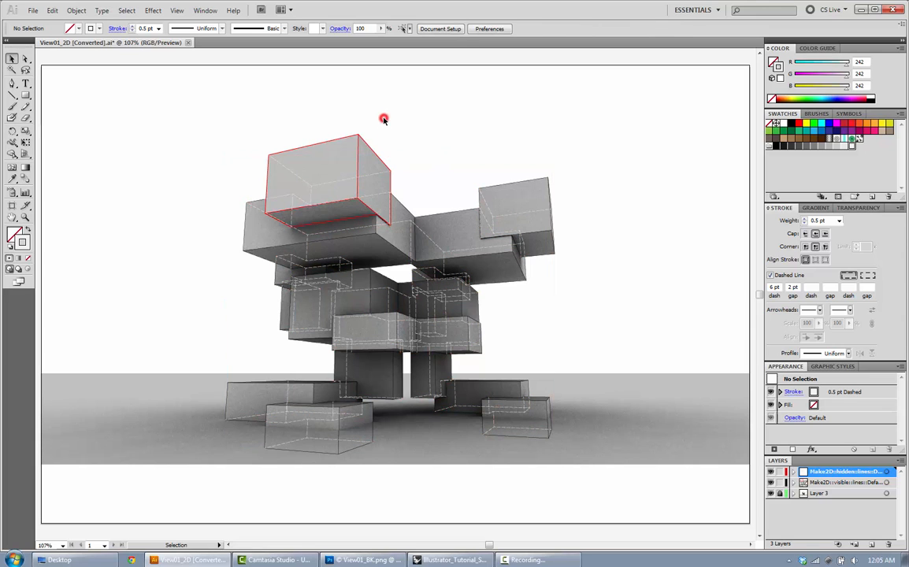
{"action": "left_click", "coordinate": [344, 184]}
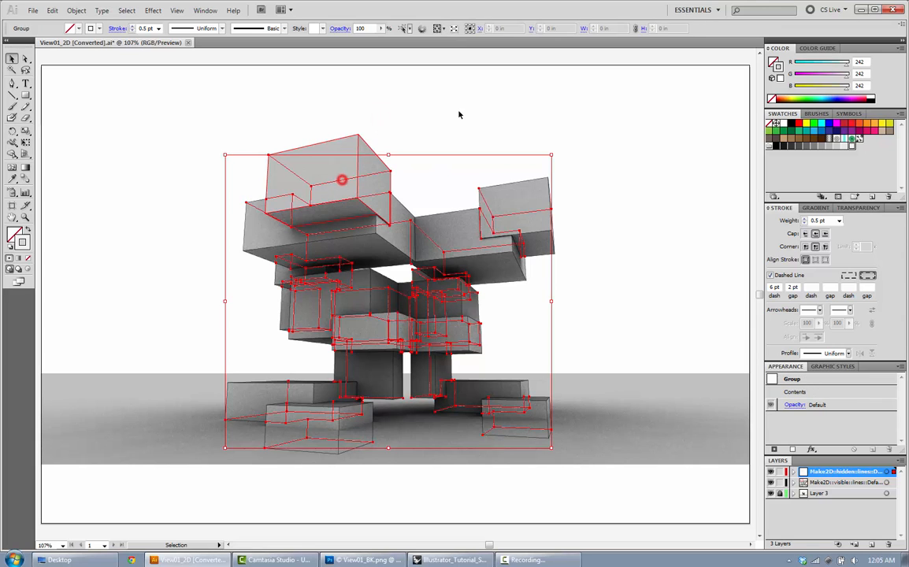
{"action": "left_click", "coordinate": [416, 99]}
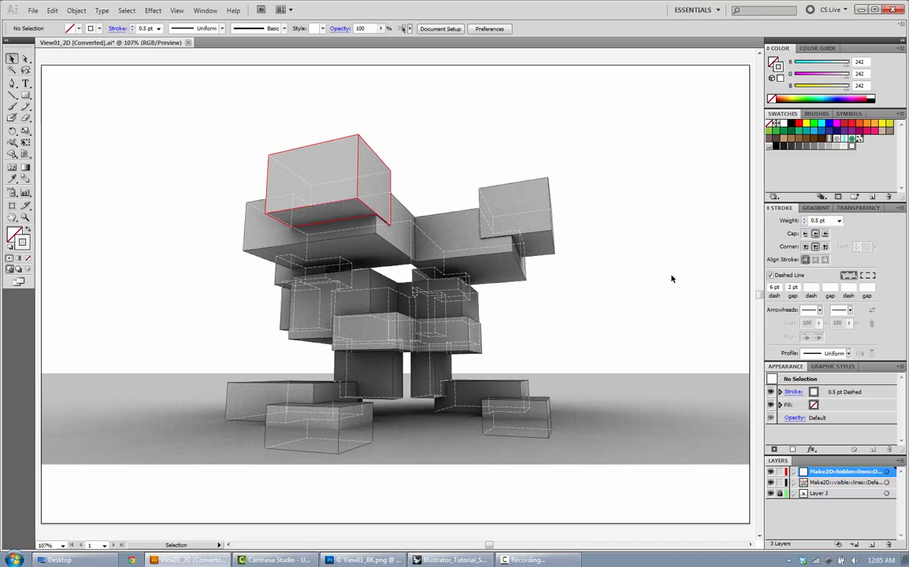
{"action": "key", "text": "a"}
{"action": "key", "text": "ctrl+1"}
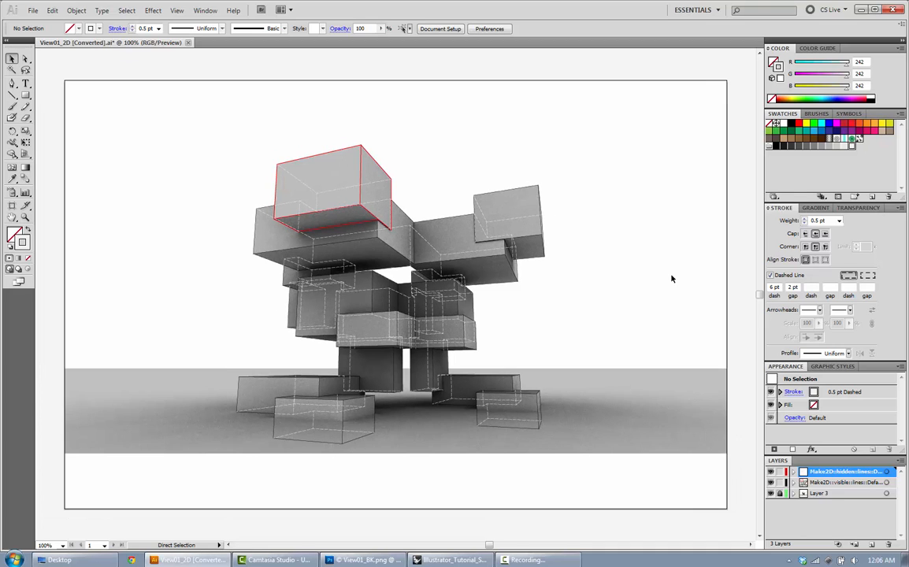
{"action": "scroll", "coordinate": [672, 279], "scroll_direction": "up", "scroll_amount": 1}
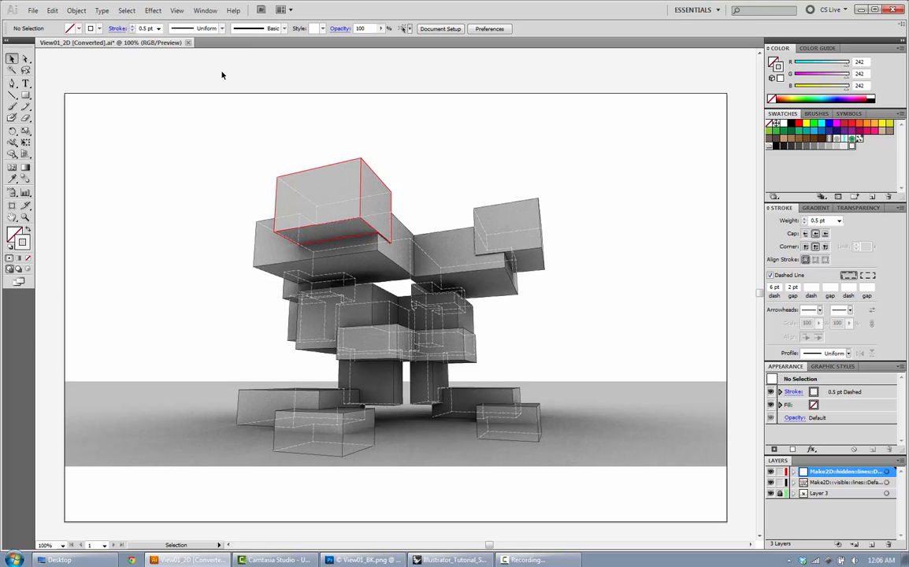
Save the document to the Desktop as View01_Overlay in Adobe Illustrator format, using the Illustrator CS5 version and default options
{"action": "left_click", "coordinate": [33, 10]}
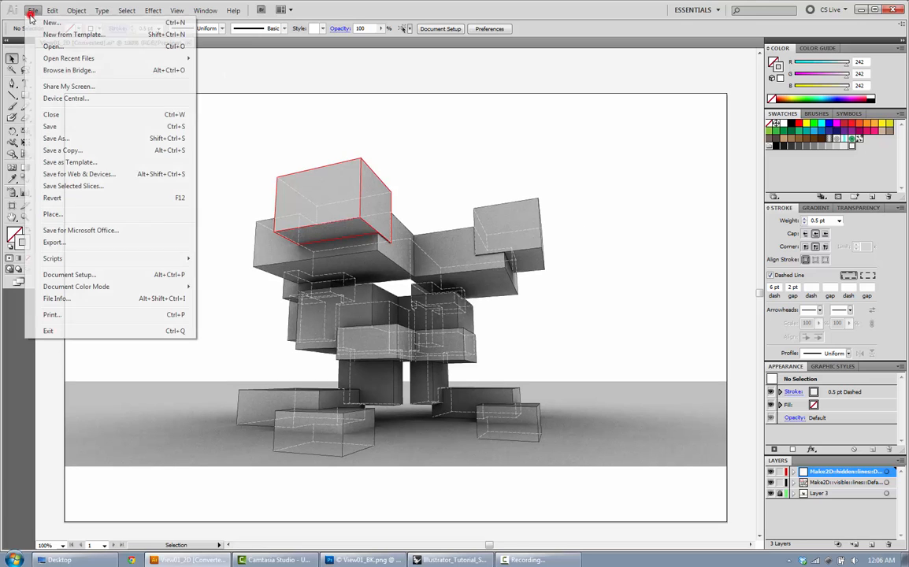
{"action": "left_click", "coordinate": [50, 137]}
{"action": "left_click", "coordinate": [283, 492]}
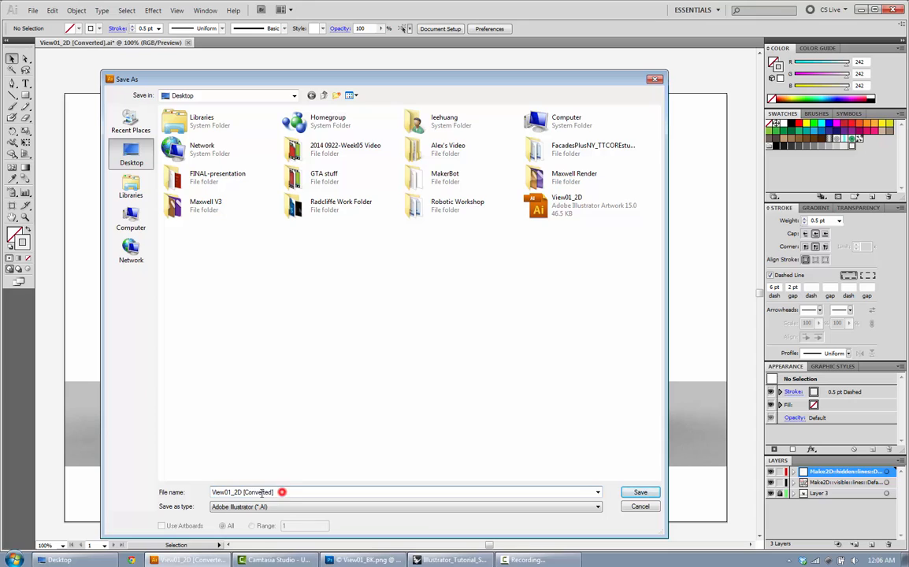
{"action": "left_click_drag", "start_coordinate": [286, 493], "coordinate": [243, 494]}
{"action": "key", "text": "BackSpace"}
{"action": "key", "text": "BackSpace"}
{"action": "key", "text": "BackSpace"}
{"action": "type", "text": "O"}
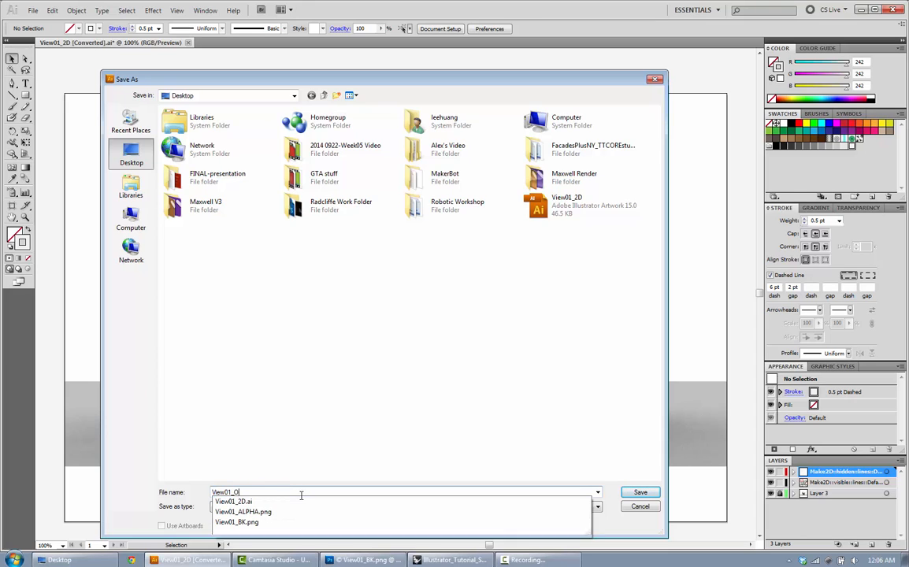
{"action": "type", "text": "v"}
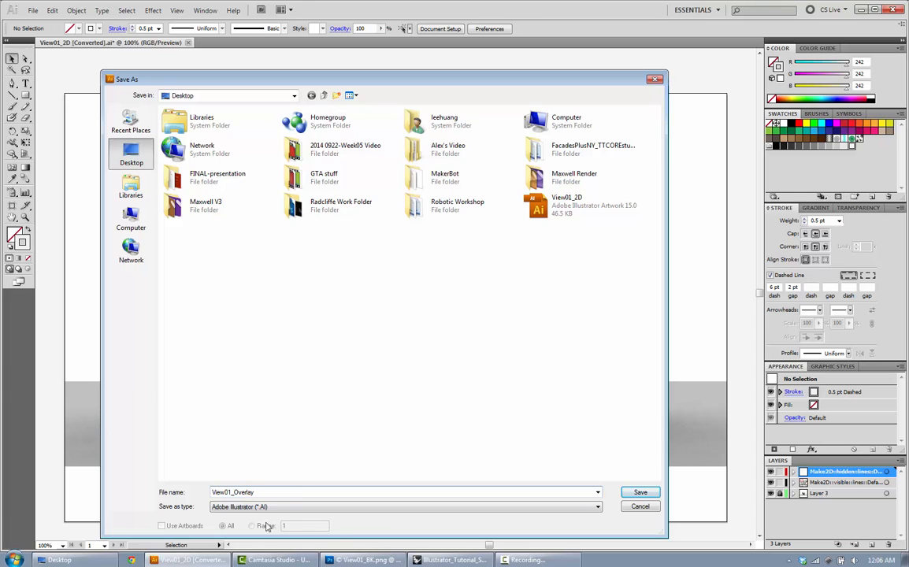
{"action": "type", "text": "erlay"}
{"action": "left_click", "coordinate": [640, 493]}
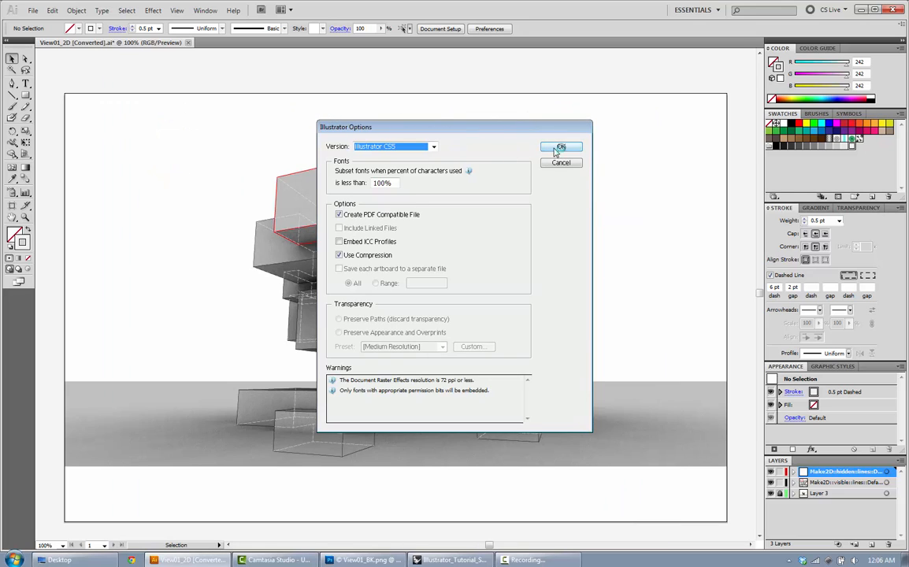
{"action": "left_click", "coordinate": [554, 148]}
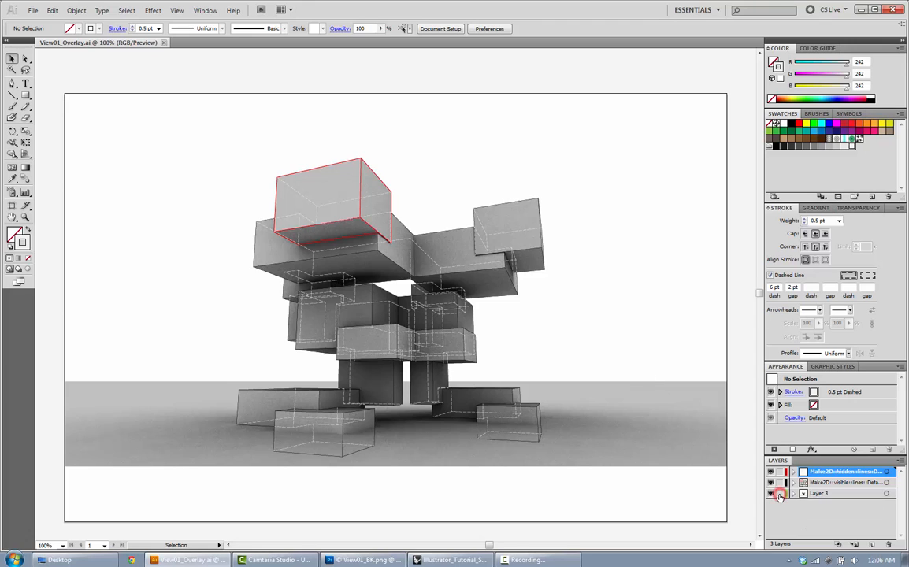
Scale the render and all linework together down to about 5.9 in wide, restore the 17 in width, and deselect
{"action": "left_click_drag", "start_coordinate": [672, 494], "coordinate": [268, 129]}
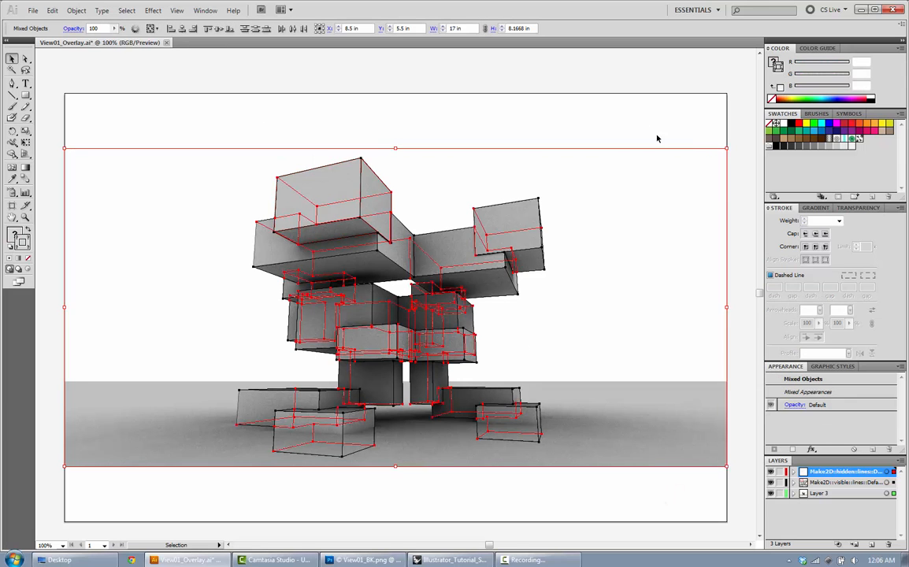
{"action": "left_click_drag", "start_coordinate": [724, 148], "coordinate": [370, 350]}
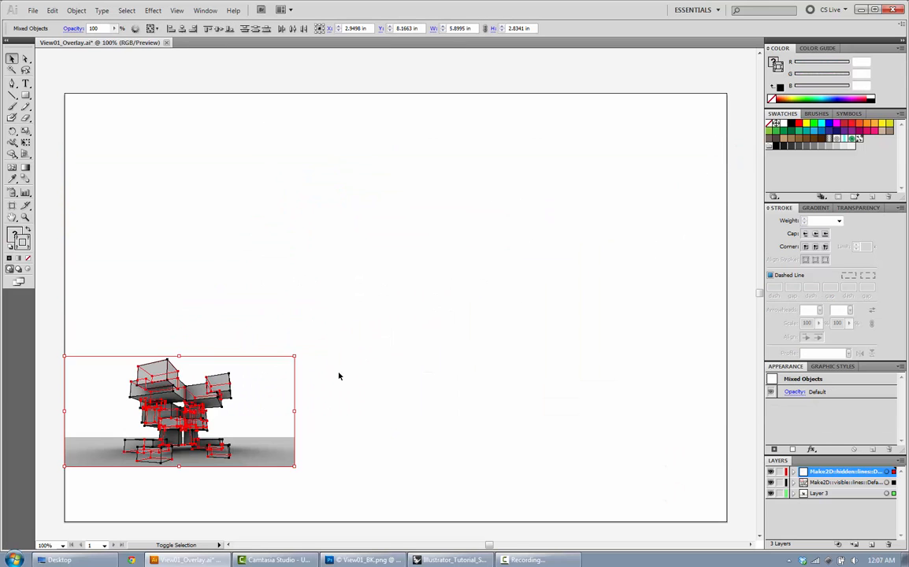
{"action": "left_click_drag", "start_coordinate": [294, 356], "coordinate": [726, 147]}
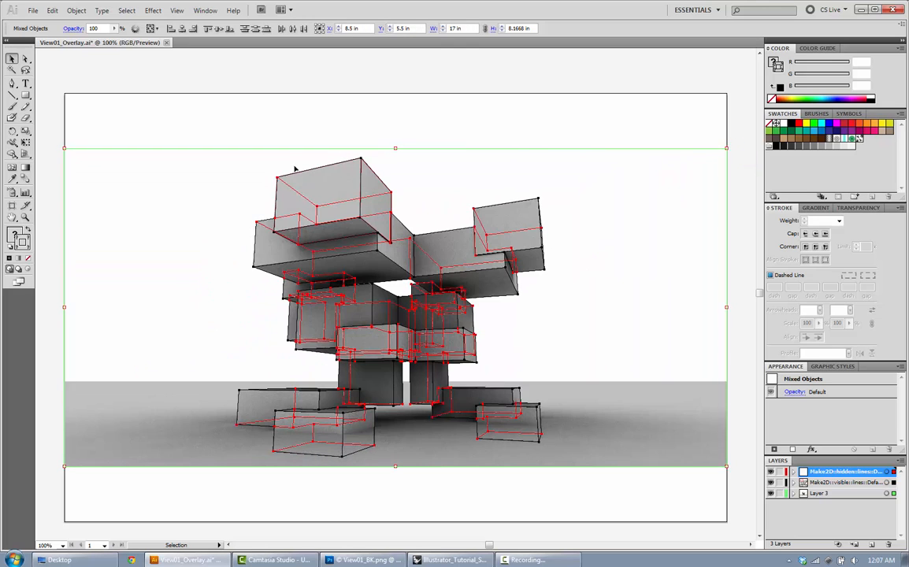
{"action": "left_click", "coordinate": [296, 499]}
{"action": "left_click", "coordinate": [221, 73]}
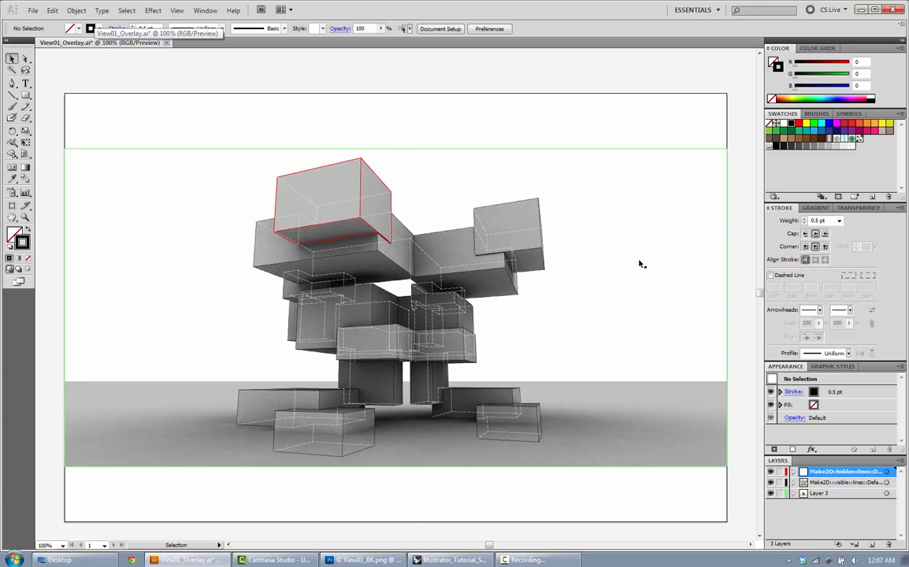
Export the drawing to the Desktop as View01_Overlay.jpg in JPEG format, with quality 10 Maximum, RGB color model and High resolution
{"action": "left_click", "coordinate": [33, 10]}
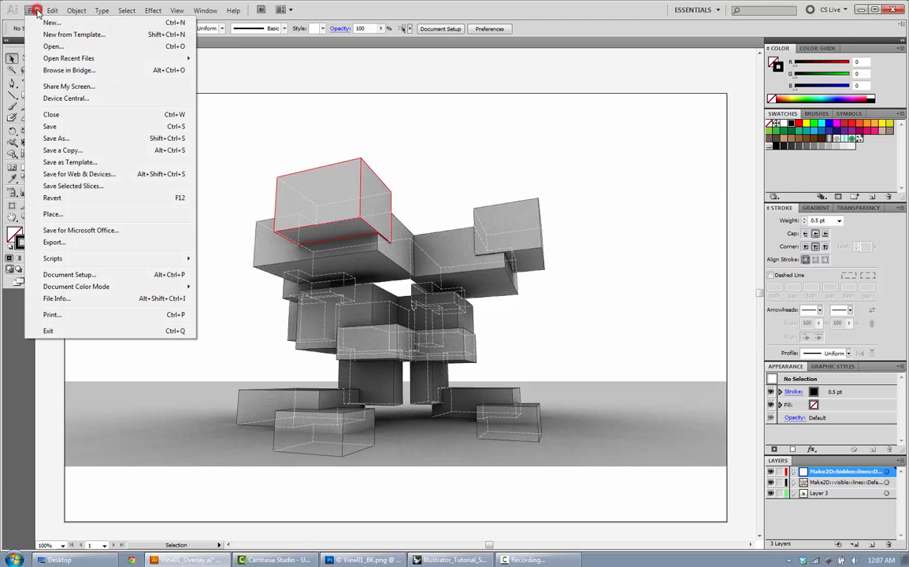
{"action": "left_click", "coordinate": [79, 243]}
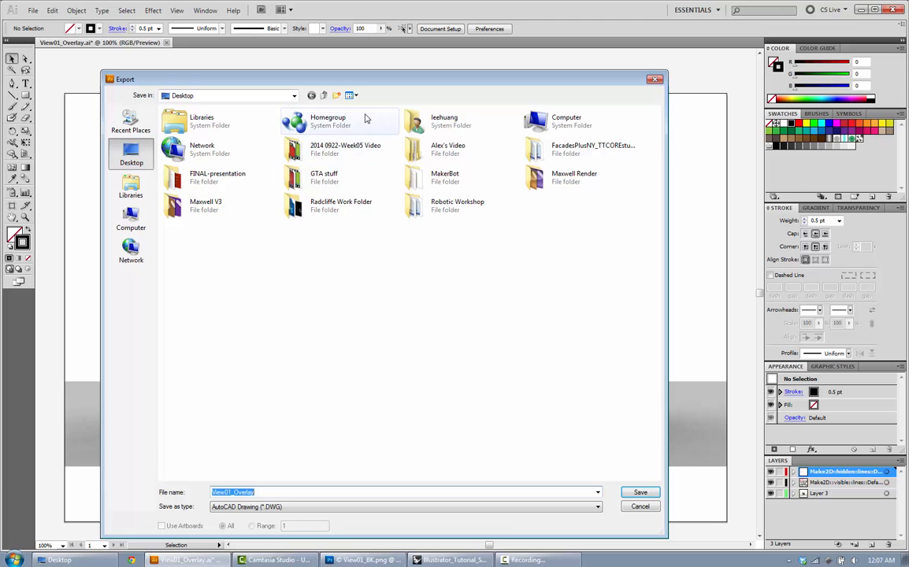
{"action": "left_click_drag", "start_coordinate": [366, 73], "coordinate": [344, 63]}
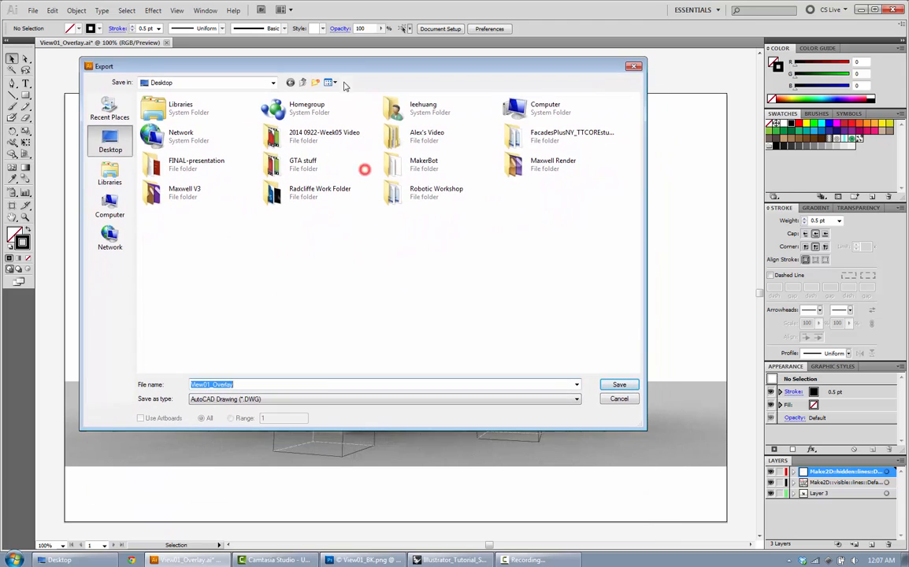
{"action": "left_click", "coordinate": [321, 403]}
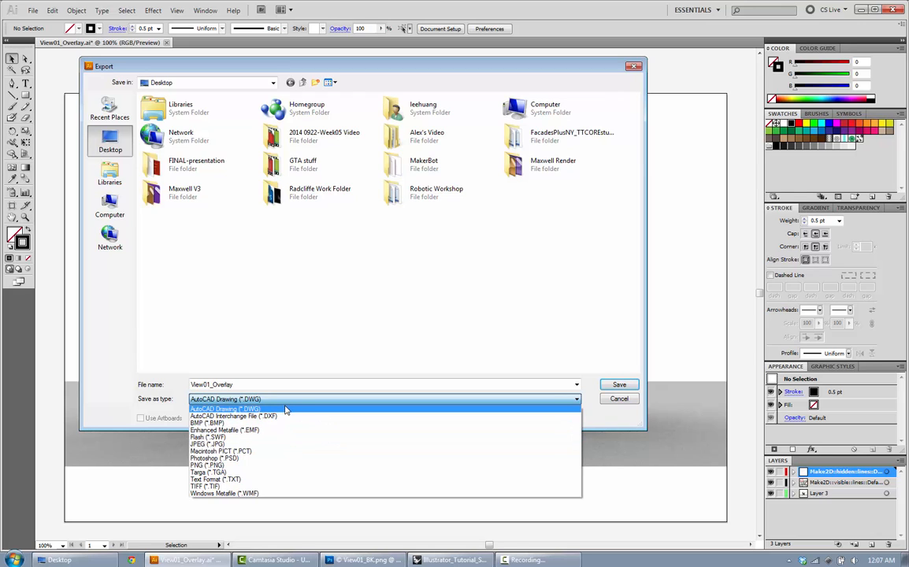
{"action": "left_click", "coordinate": [254, 444]}
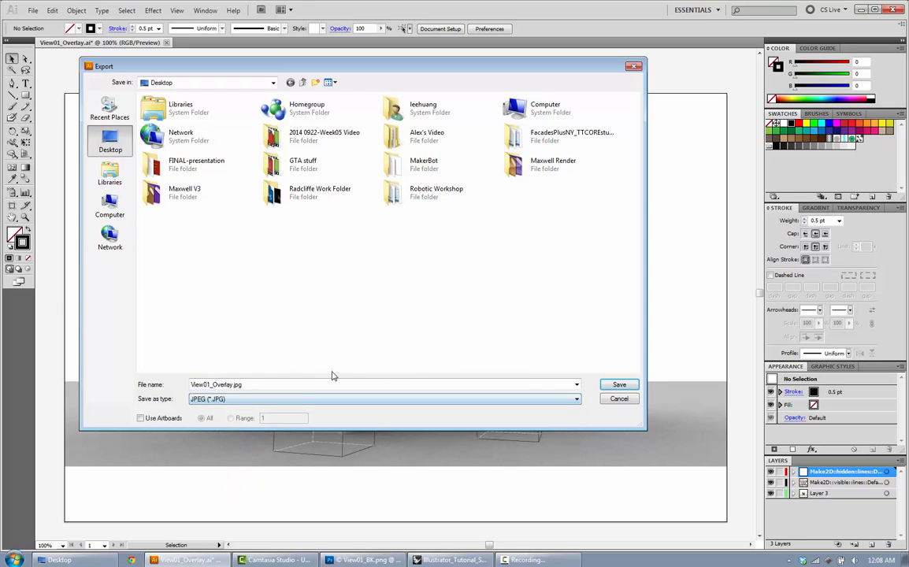
{"action": "left_click", "coordinate": [616, 386]}
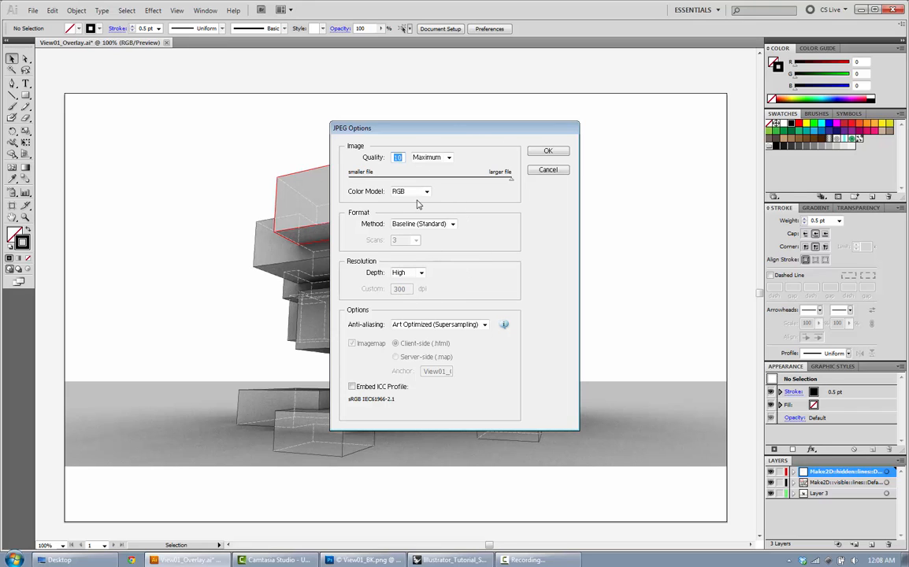
{"action": "left_click_drag", "start_coordinate": [424, 130], "coordinate": [527, 88]}
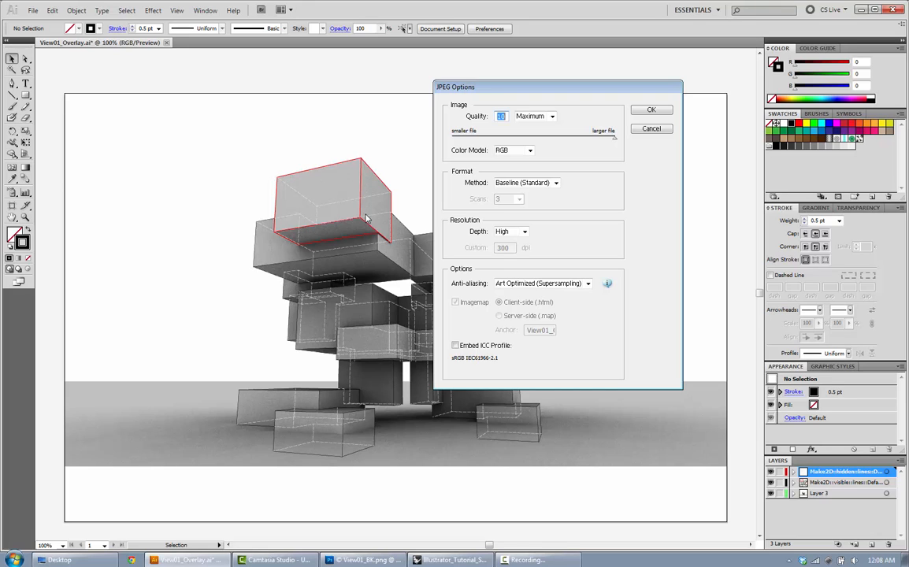
{"action": "left_click", "coordinate": [648, 109]}
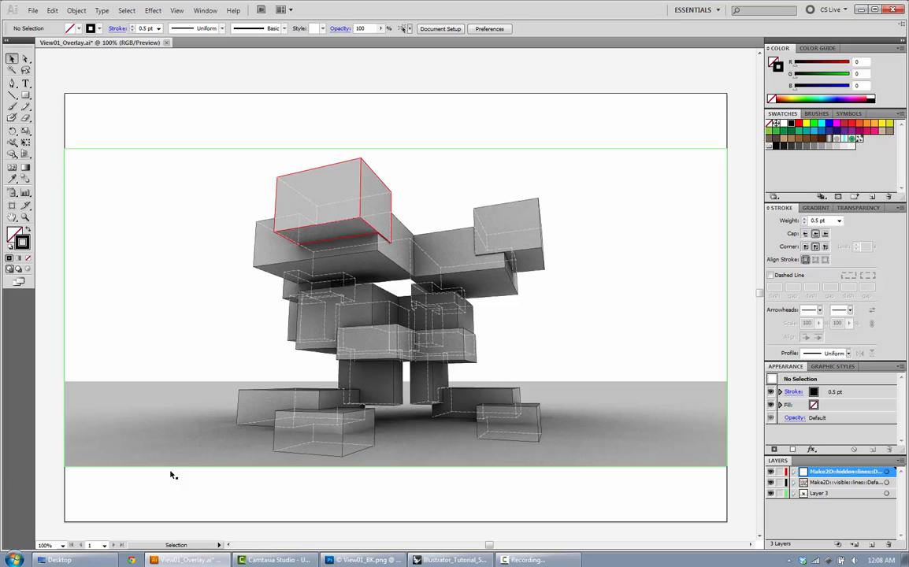
Inspect the exported View01_Overlay JPEG from the Desktop folder up close, close it, and return to the Illustrator document
{"action": "left_click", "coordinate": [72, 560]}
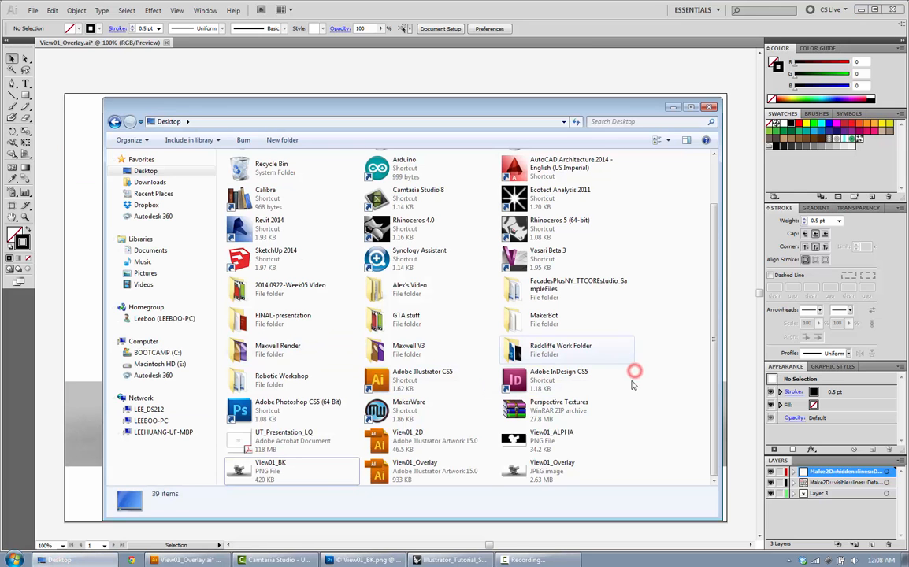
{"action": "double_click", "coordinate": [514, 471]}
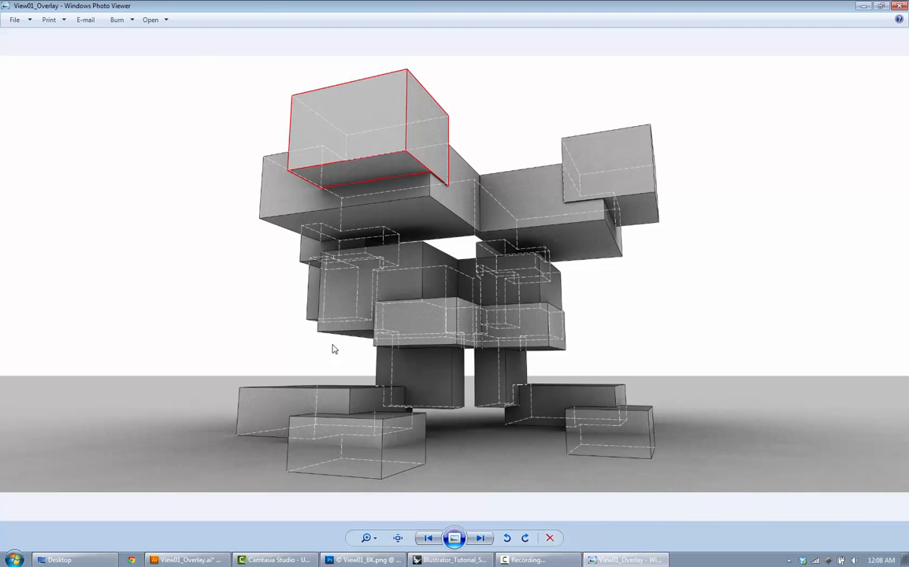
{"action": "scroll", "coordinate": [396, 237], "scroll_direction": "up", "scroll_amount": 2}
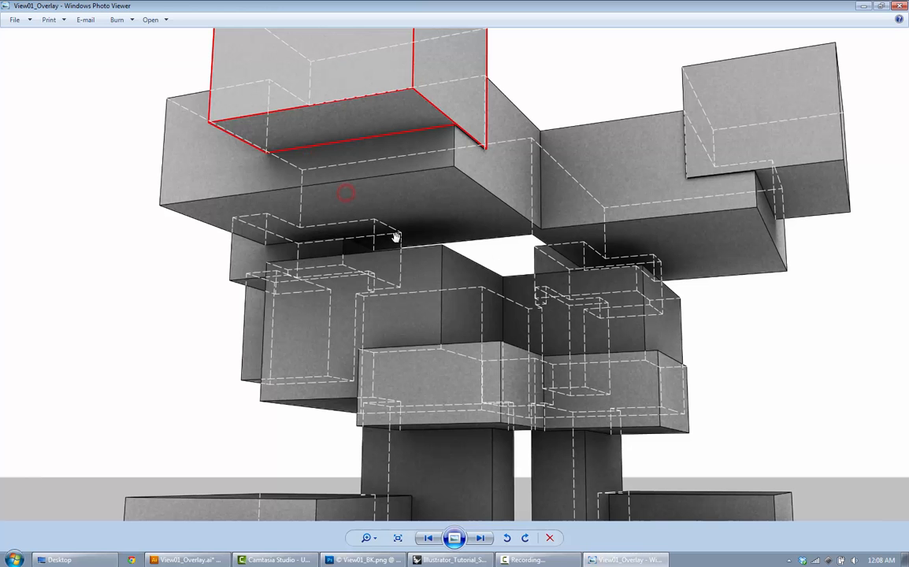
{"action": "scroll", "coordinate": [492, 314], "scroll_direction": "down", "scroll_amount": 2}
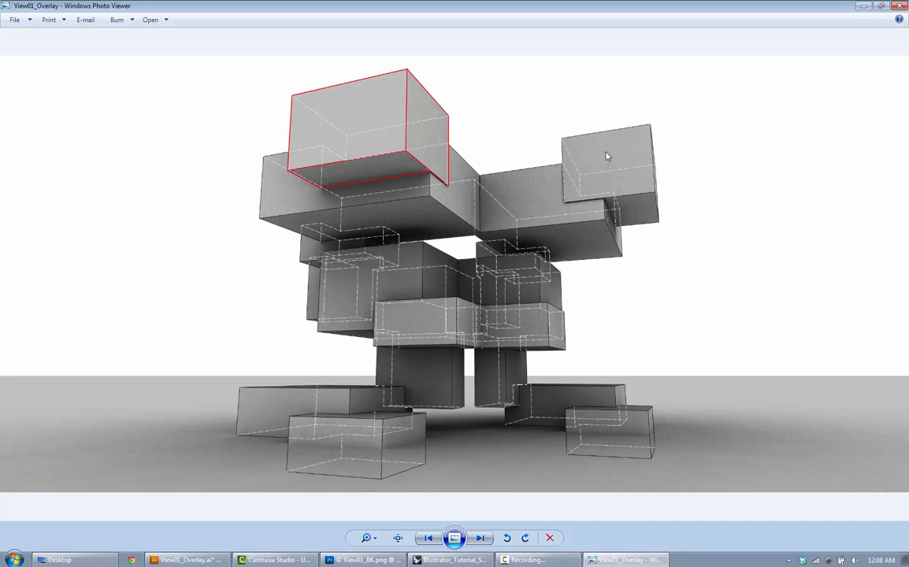
{"action": "left_click", "coordinate": [899, 6]}
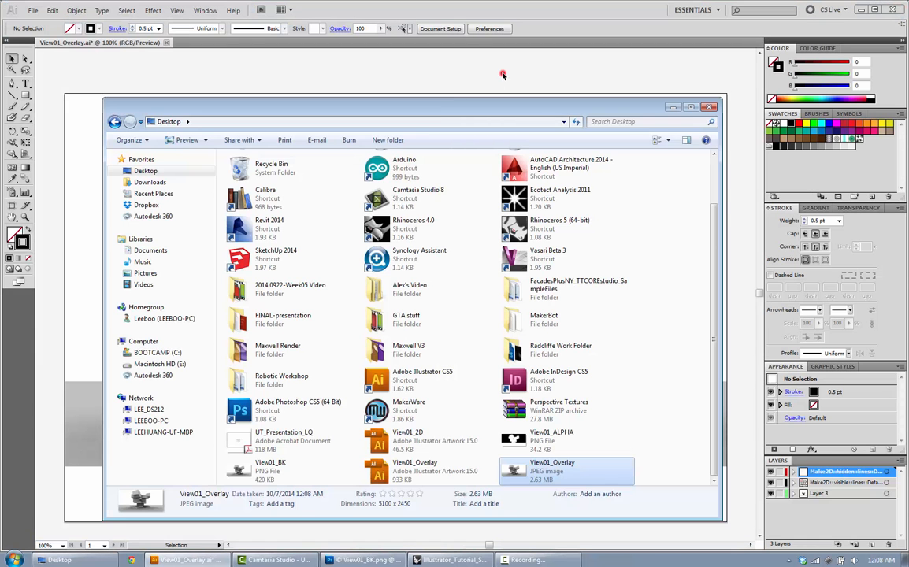
{"action": "left_click", "coordinate": [502, 75]}
{"action": "left_click", "coordinate": [276, 75]}
{"action": "left_click", "coordinate": [34, 10]}
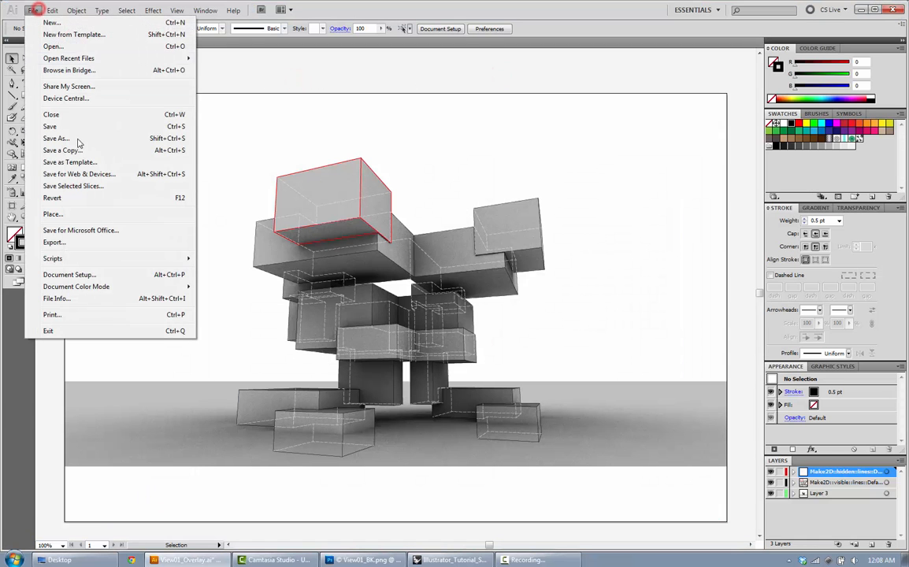
{"action": "left_click", "coordinate": [53, 139]}
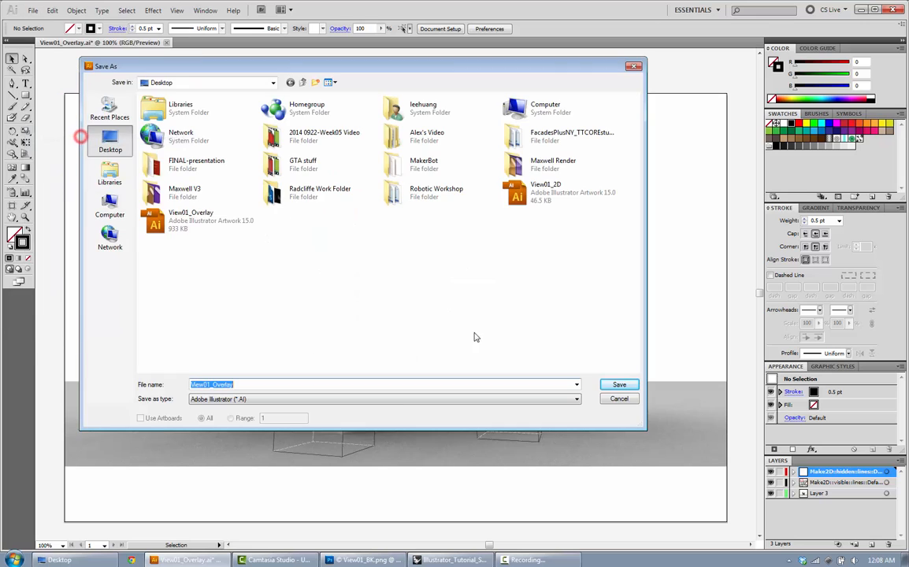
{"action": "left_click", "coordinate": [400, 399]}
{"action": "left_click", "coordinate": [400, 408]}
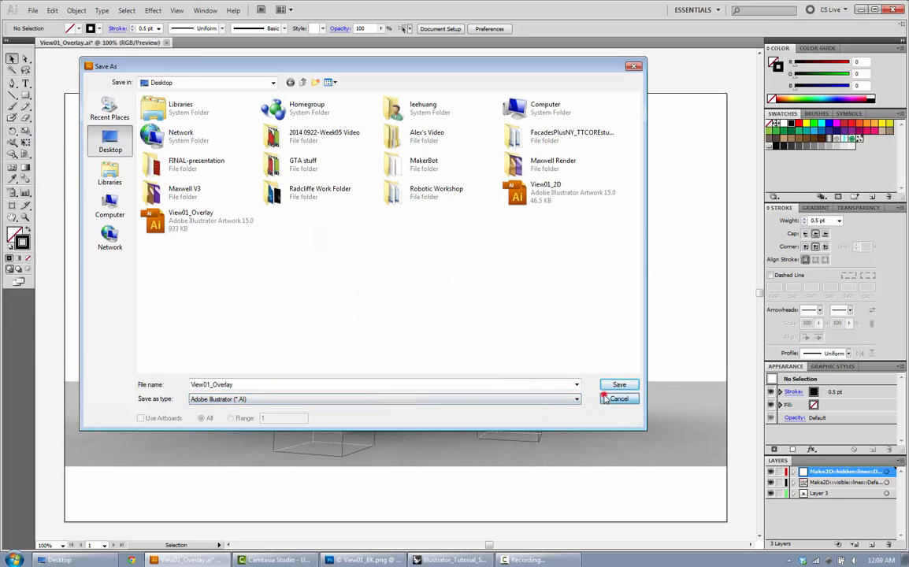
{"action": "left_click", "coordinate": [604, 398]}
Save the document to the Desktop as View01_Overlay.pdf in Adobe PDF format, using the Illustrator Default preset
{"action": "left_click", "coordinate": [33, 10]}
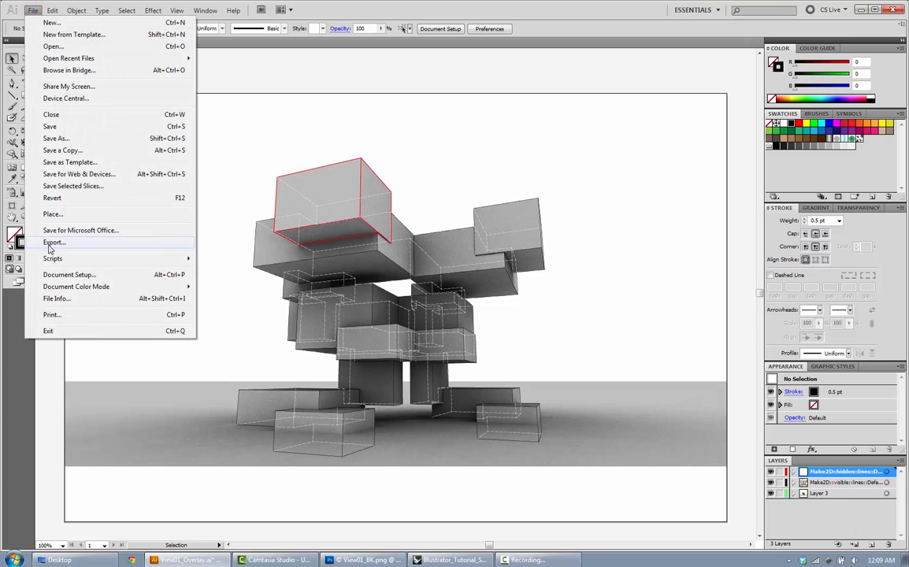
{"action": "left_click", "coordinate": [67, 138]}
{"action": "left_click", "coordinate": [259, 399]}
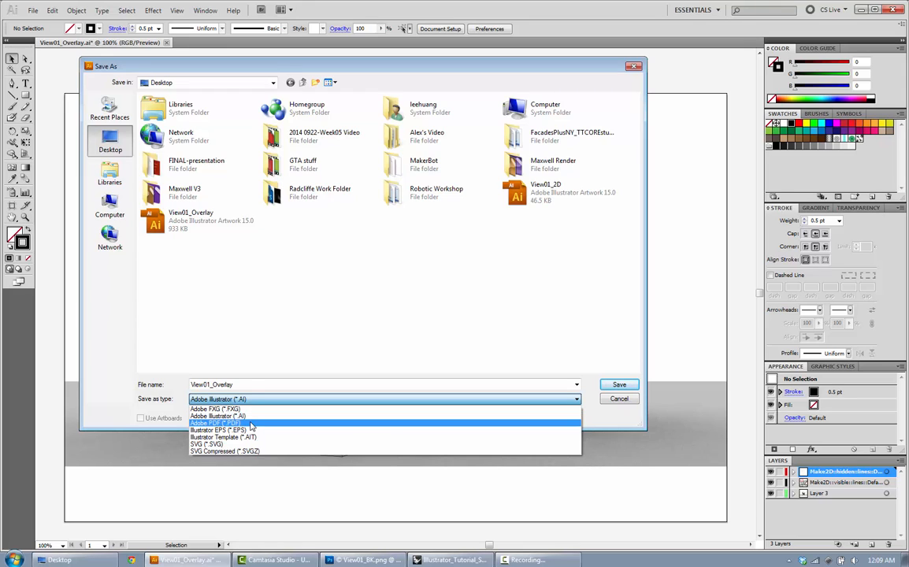
{"action": "left_click", "coordinate": [250, 425]}
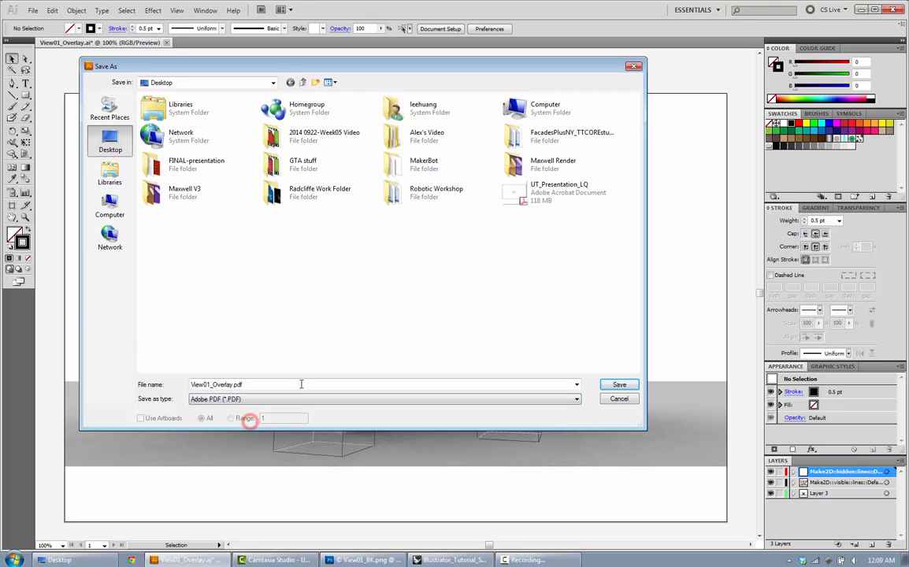
{"action": "left_click", "coordinate": [616, 384]}
{"action": "left_click", "coordinate": [617, 385]}
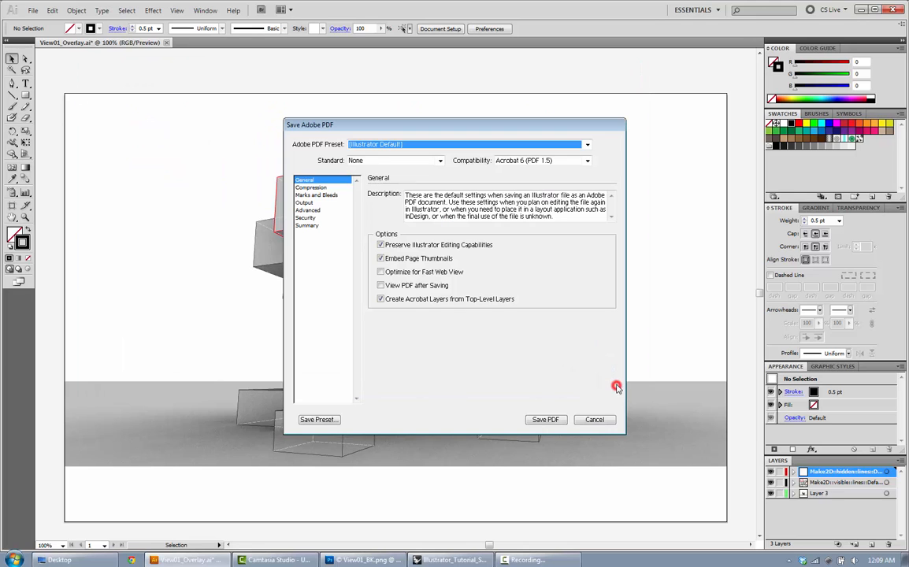
{"action": "left_click", "coordinate": [548, 422]}
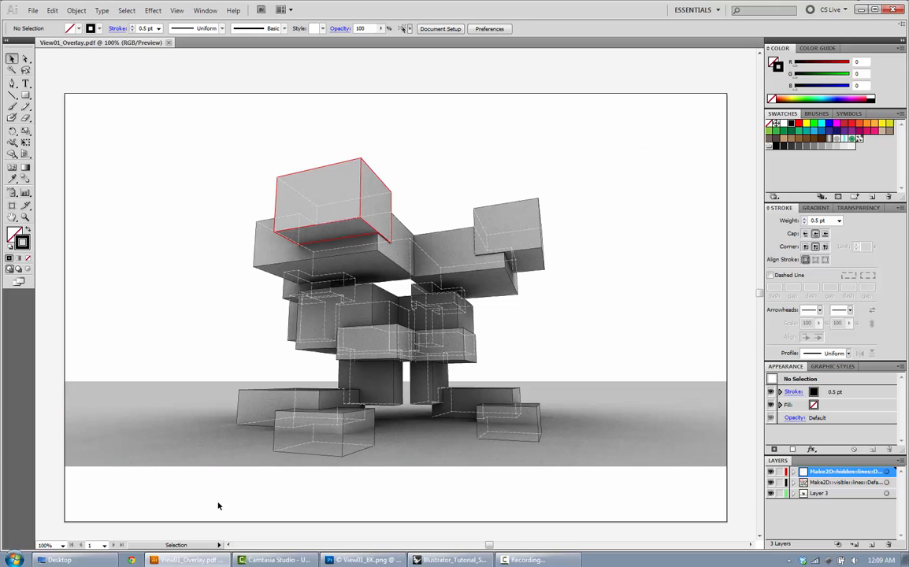
Open the saved View01_Overlay PDF from the Desktop folder in Acrobat, examine the overlay drawing, and close it
{"action": "left_click", "coordinate": [59, 560]}
{"action": "left_click", "coordinate": [545, 392]}
{"action": "scroll", "coordinate": [546, 392], "scroll_direction": "down", "scroll_amount": 2}
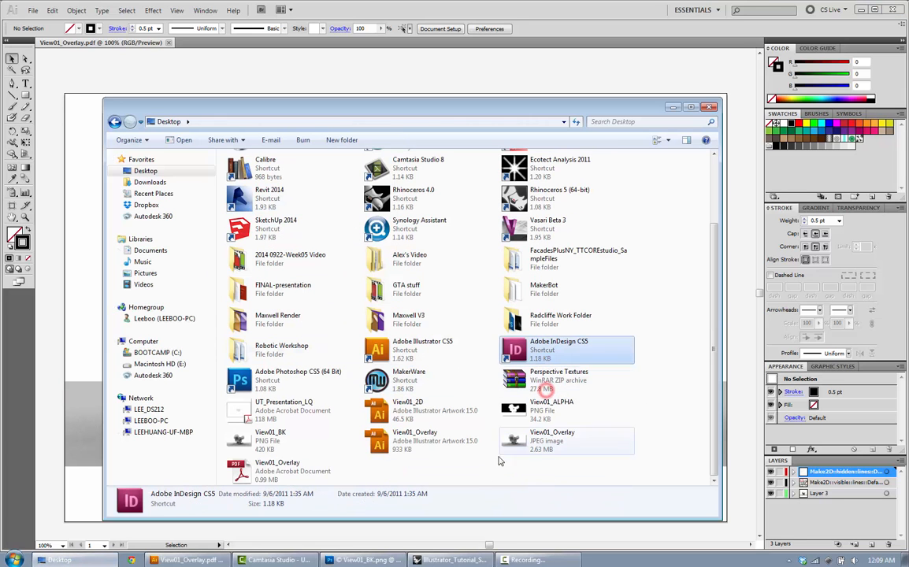
{"action": "left_click", "coordinate": [299, 472]}
{"action": "double_click", "coordinate": [300, 473]}
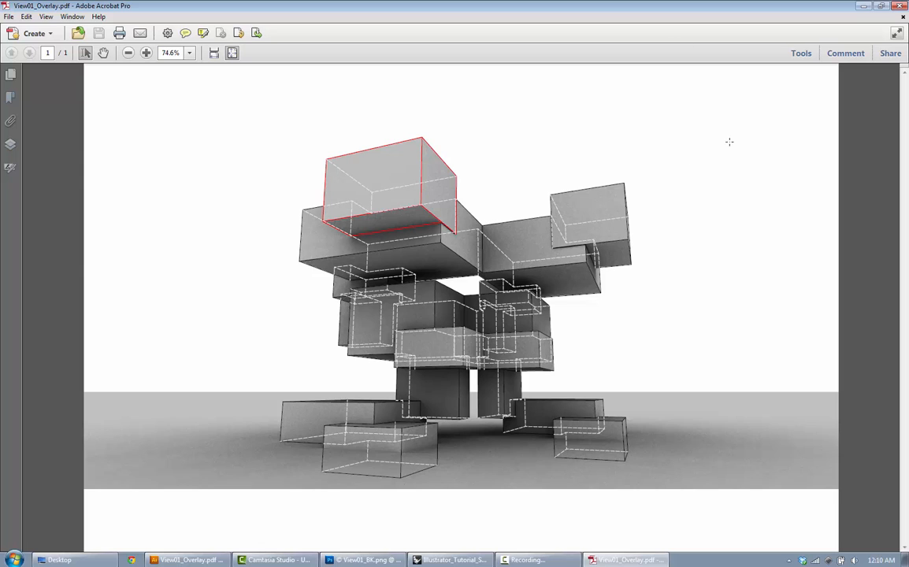
{"action": "left_click", "coordinate": [902, 6]}
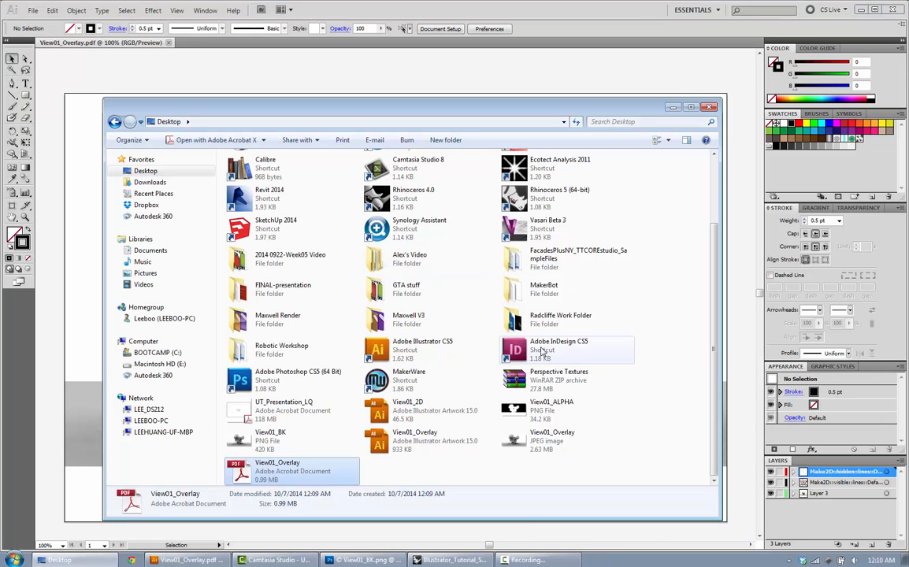